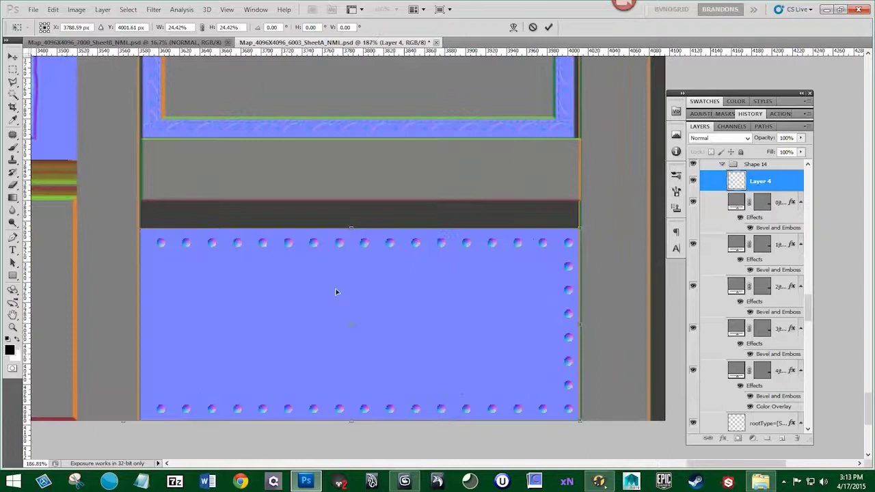
Fit the rivet panel between the door's side edges at the base of the map, scaled to 23.41%
drag(335, 289, 352, 289)
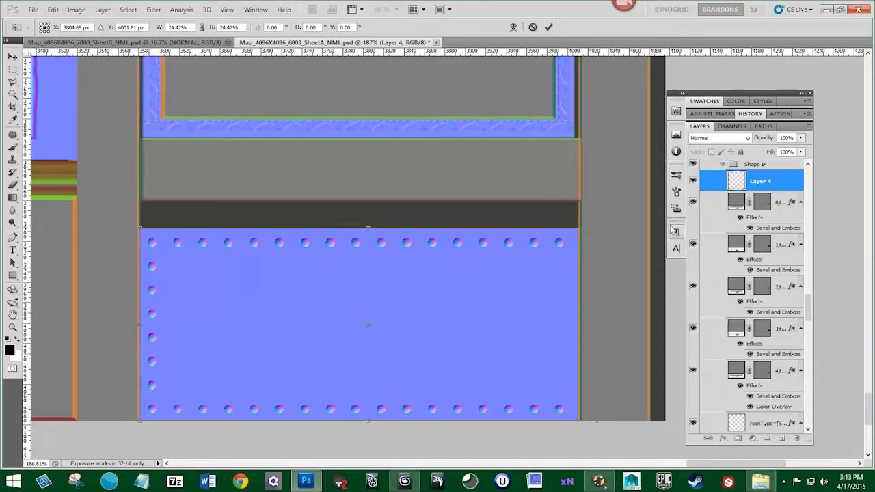
key(Return)
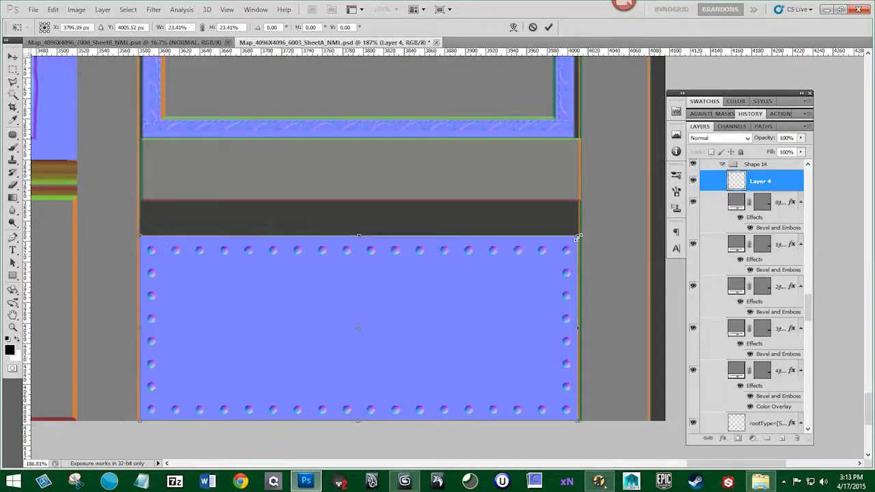
Hide the Shape 14 group and display X4DoorMainSmall to examine the riveted plate in the reference photo and its surrounding layers
click(693, 181)
scroll(693, 205, up, 3)
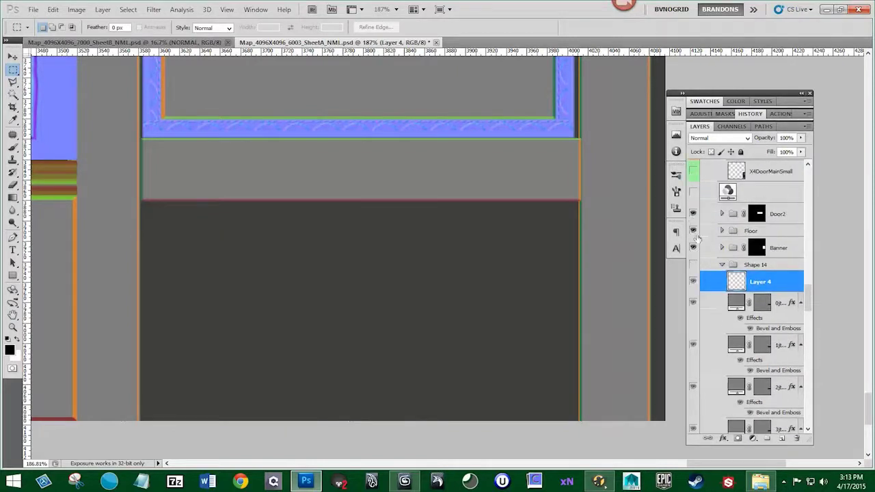
click(694, 265)
click(694, 265)
scroll(711, 314, down, 6)
scroll(719, 363, down, 2)
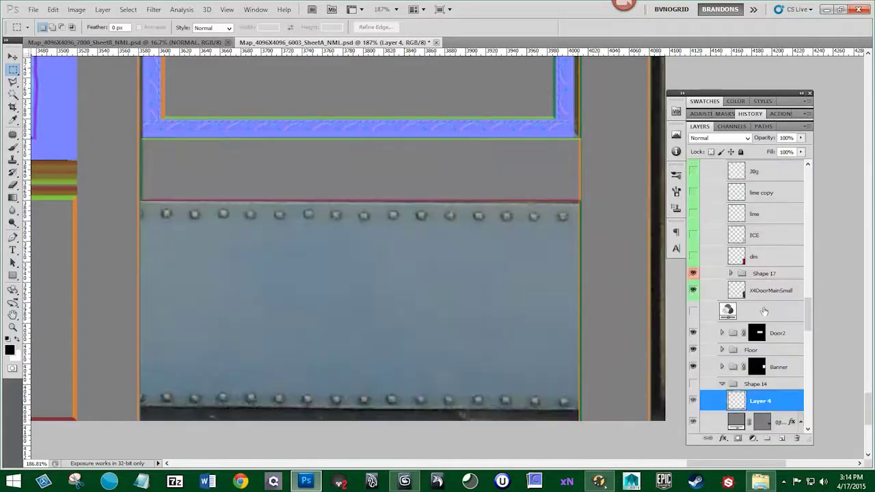
drag(808, 323, 808, 332)
key(ctrl+z)
key(ctrl+z)
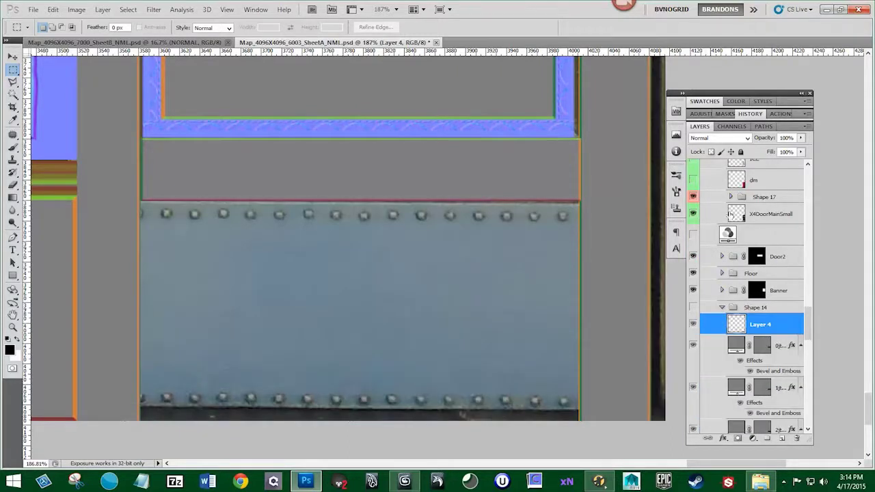
scroll(755, 301, down, 5)
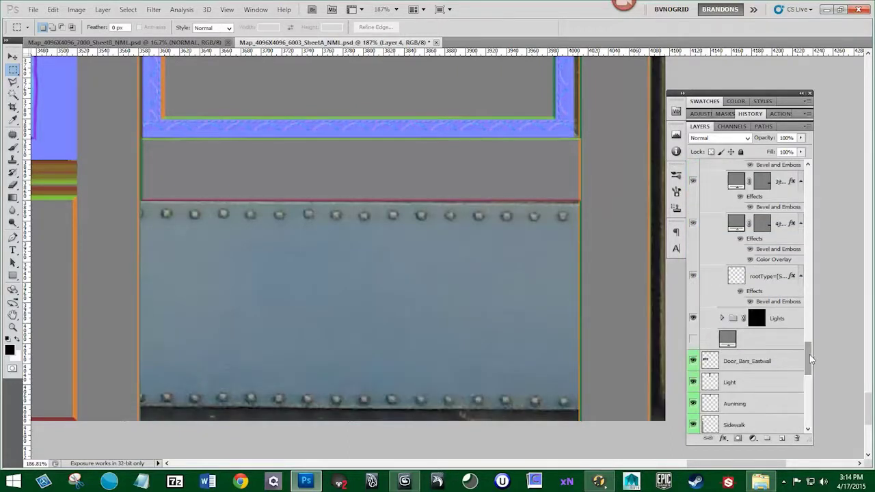
drag(809, 354, 808, 321)
click(693, 291)
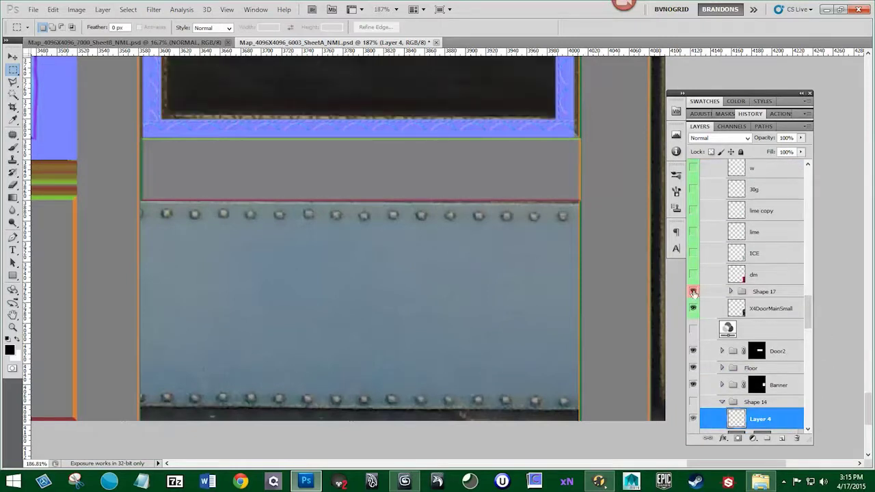
click(693, 292)
scroll(724, 294, up, 6)
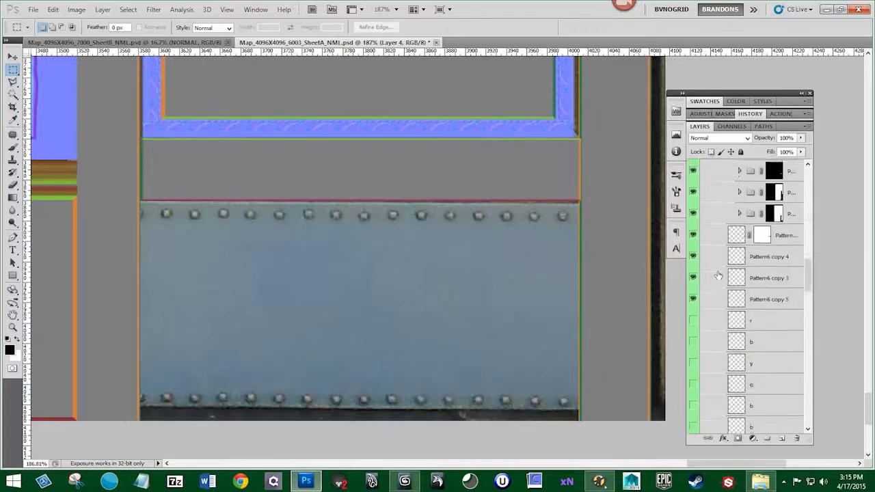
scroll(703, 294, up, 1)
scroll(702, 294, down, 7)
Move Layer 4 out of the Shape 14 group to directly above X4DoorMainSmall, with both layers visible
click(693, 303)
click(693, 415)
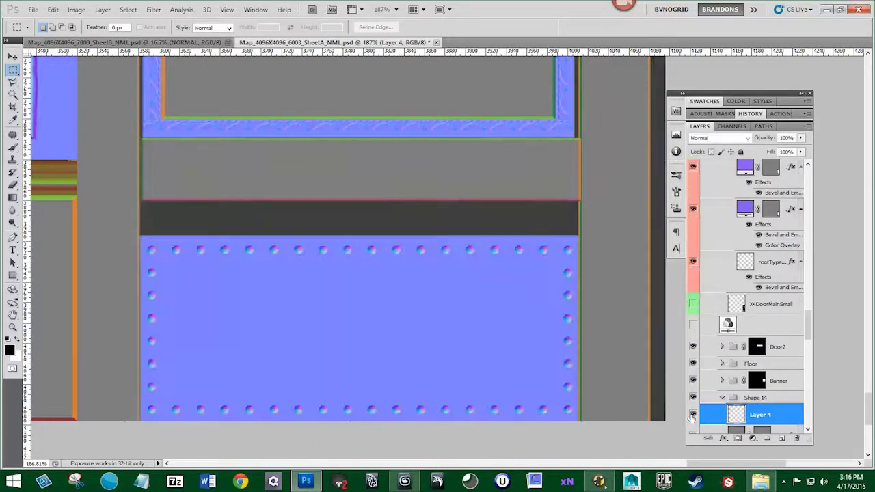
drag(776, 418, 763, 309)
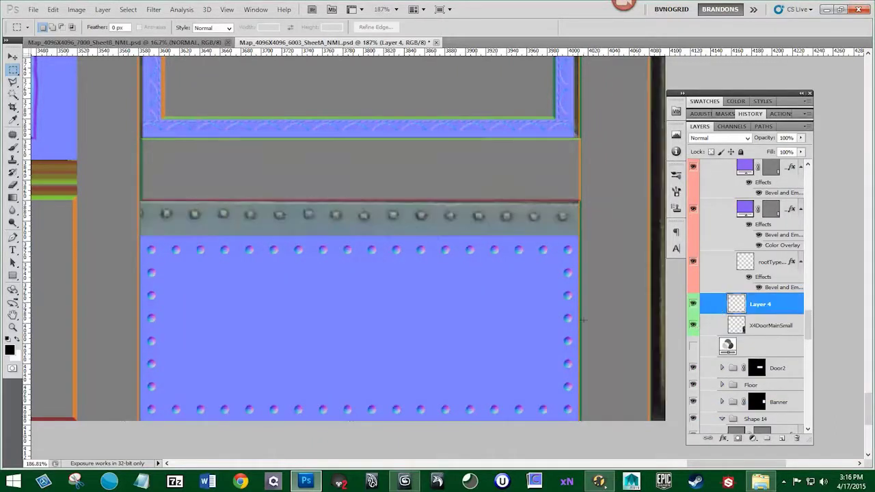
Move the rivet panel up to the photographed plate's top edge and align its upper rivets using the Difference blend mode
key(v)
drag(469, 320, 466, 282)
click(720, 137)
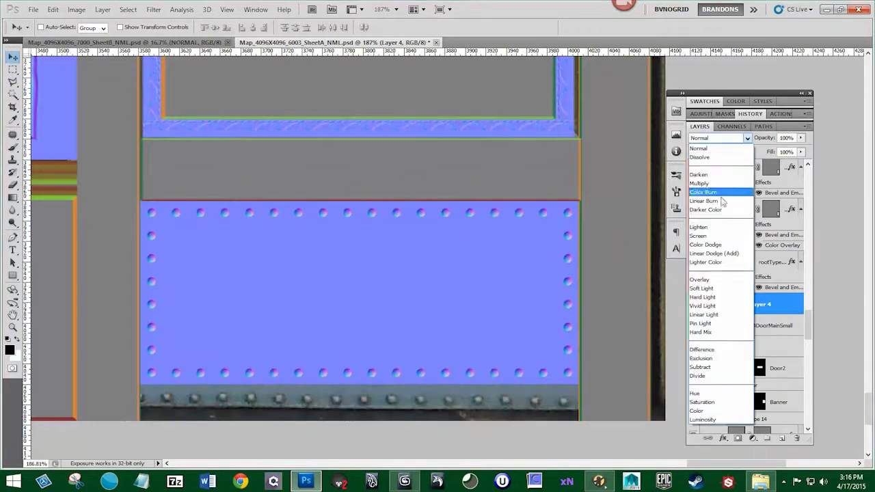
click(714, 352)
scroll(546, 327, down, 2)
scroll(545, 327, up, 2)
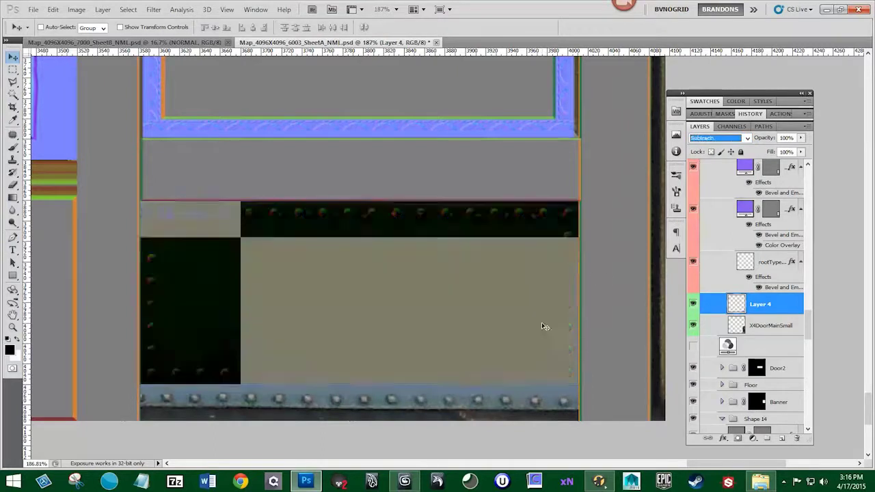
key(Down)
key(Down)
key(Up)
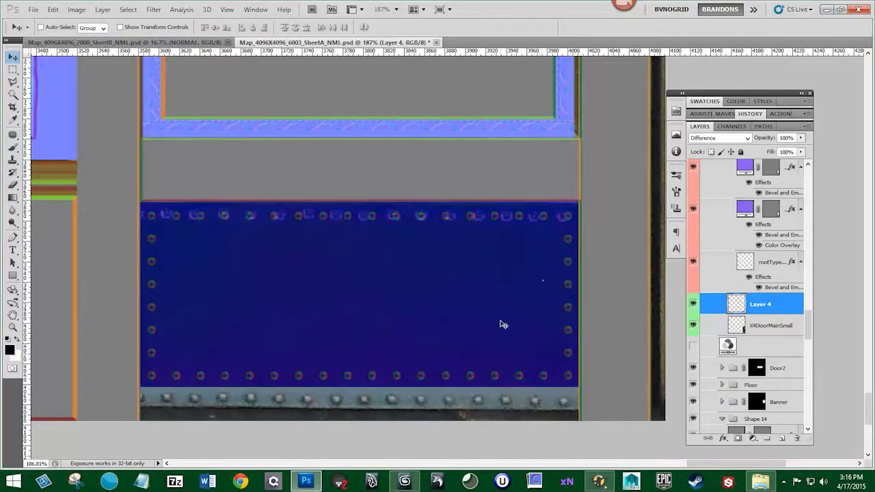
Try stretching the rivet panel vertically to 114.12% to reach the plate's bottom edge, then undo the stretch
key(ctrl+t)
drag(367, 385, 366, 417)
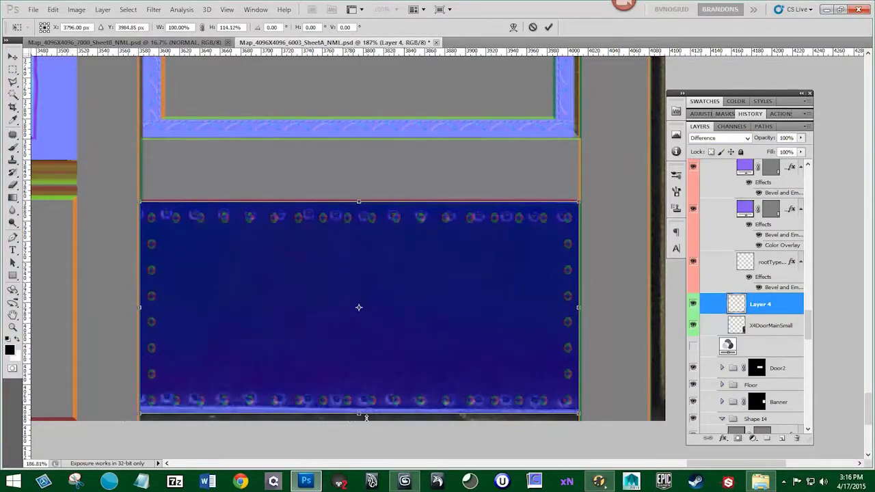
key(Return)
click(708, 140)
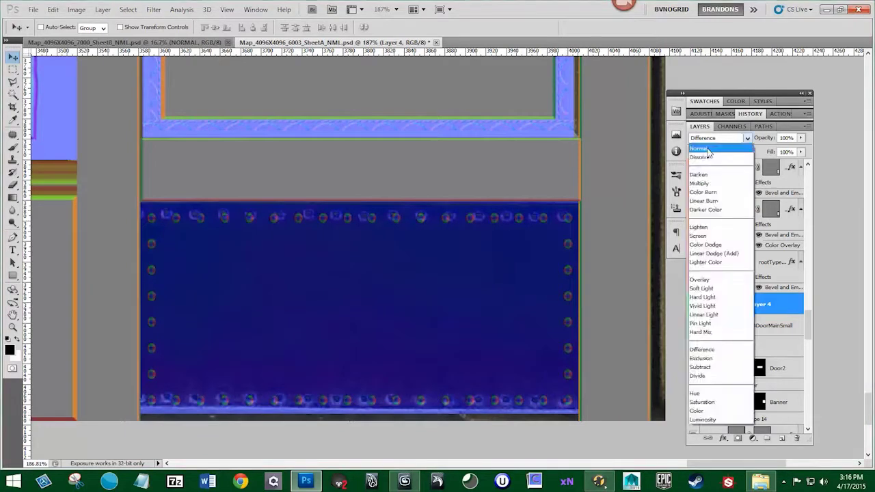
click(699, 148)
key(shift+alt+e)
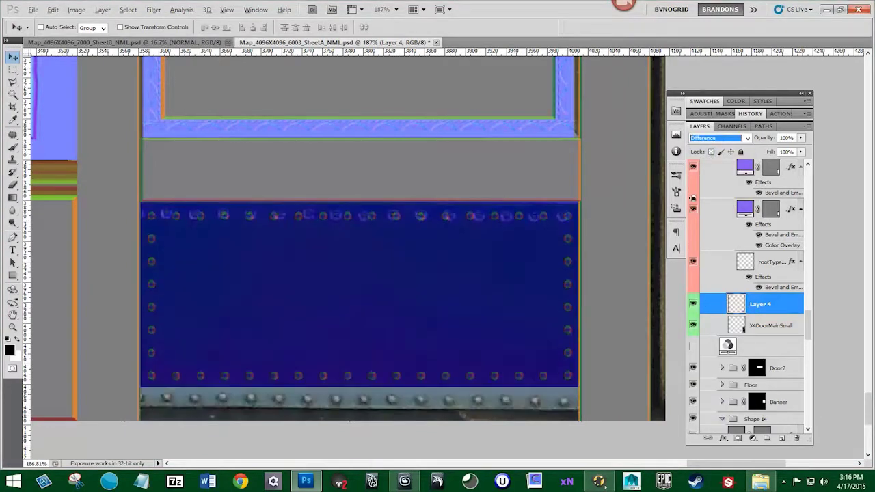
Set Layer 4's blend mode to Normal
key(Down)
key(Down)
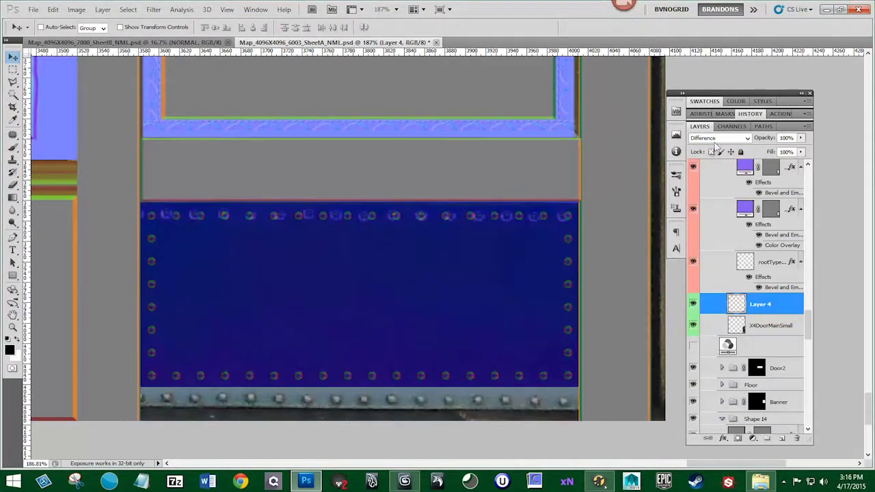
click(717, 144)
click(700, 147)
Copy a blank strip of the rivet panel to a new layer and stretch it across the uncovered area at the door's base
key(m)
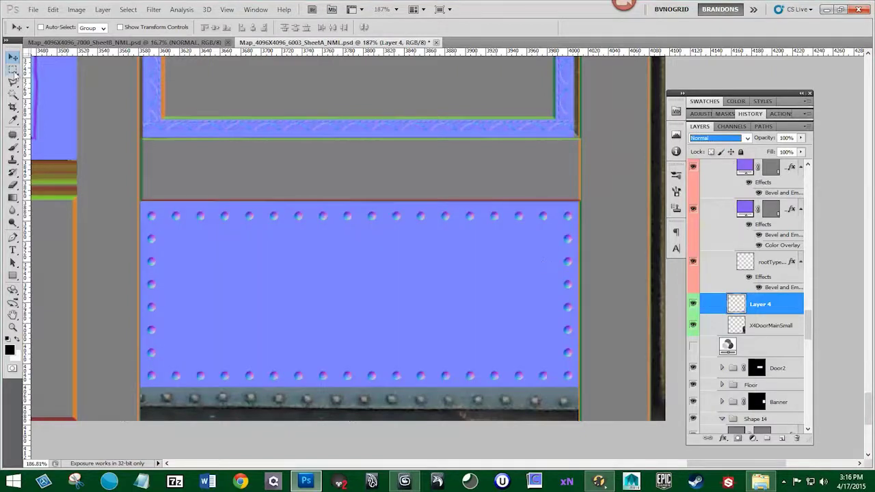
drag(183, 289, 533, 327)
key(ctrl+j)
key(v)
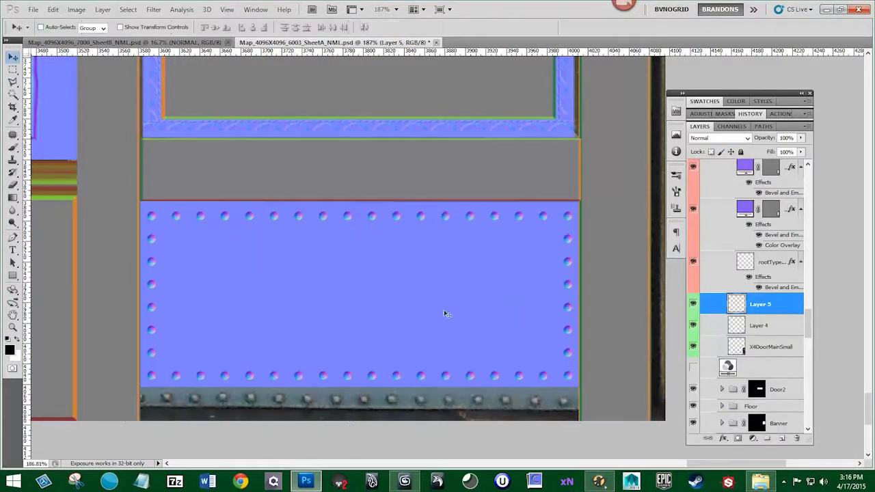
drag(445, 313, 401, 404)
key(ctrl+t)
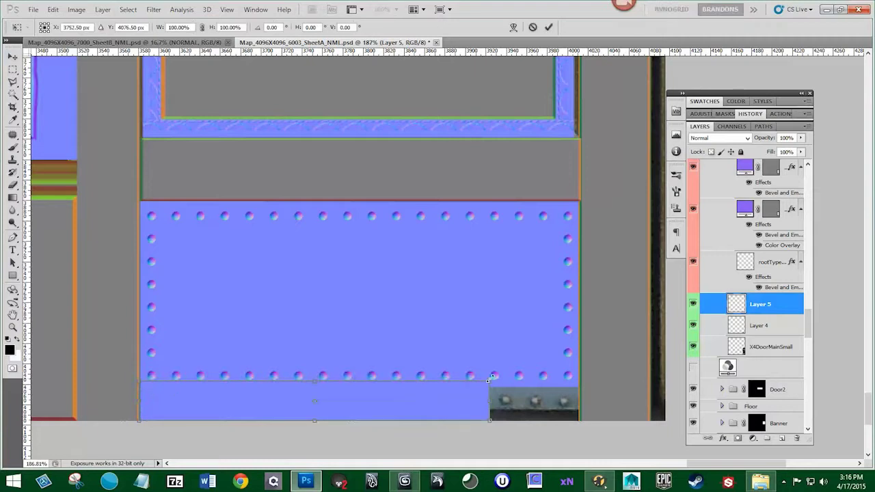
drag(490, 381, 580, 381)
key(Return)
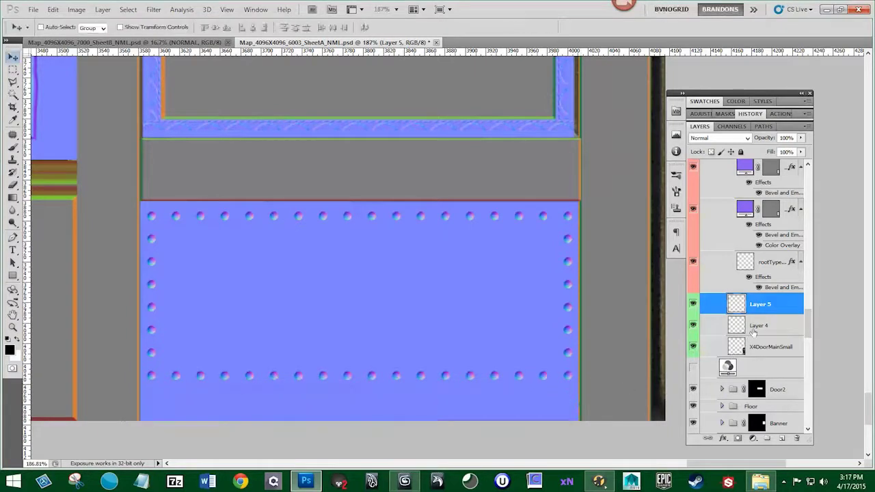
Hide Layer 5 and move the lower part of Layer 4 down so its bottom rivets line up with the reference plate
click(753, 331)
key(m)
mouse_move(140, 318)
mouse_down()
mouse_move(518, 346)
mouse_move(585, 395)
mouse_up()
key(v)
click(693, 346)
click(693, 346)
click(693, 304)
drag(488, 360, 494, 384)
key(ctrl+d)
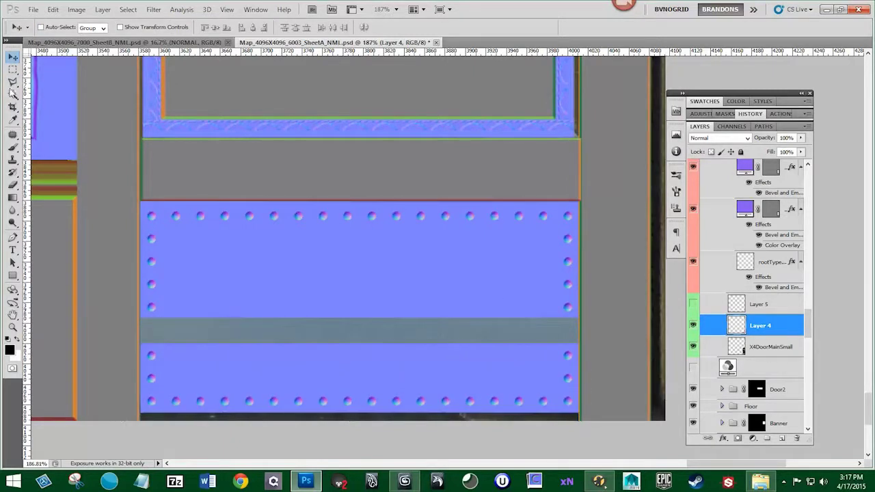
Copy the band with two side rivet pairs above the gap to a new layer and move it down over the gap
key(m)
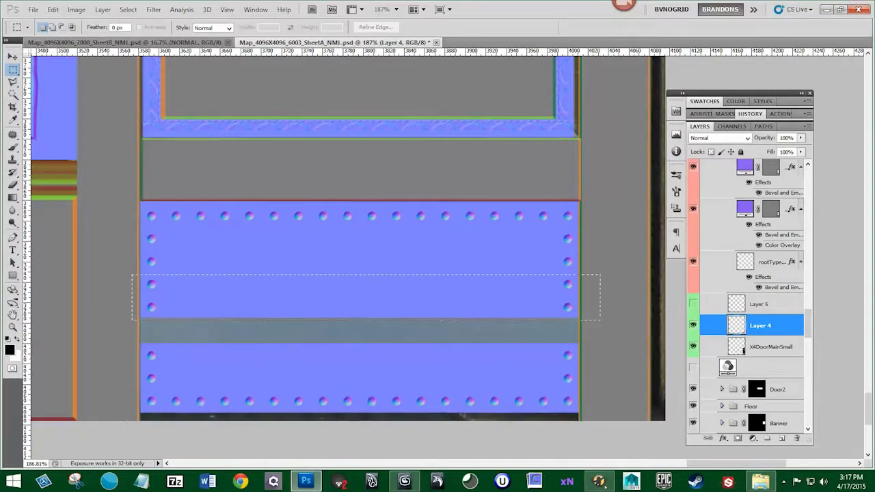
drag(600, 320, 604, 321)
key(ctrl+j)
key(v)
drag(488, 305, 490, 349)
Toggle Layer 6 on and off to compare the rivet spacing, and nudge the patch slightly down to even it out
click(694, 327)
click(695, 326)
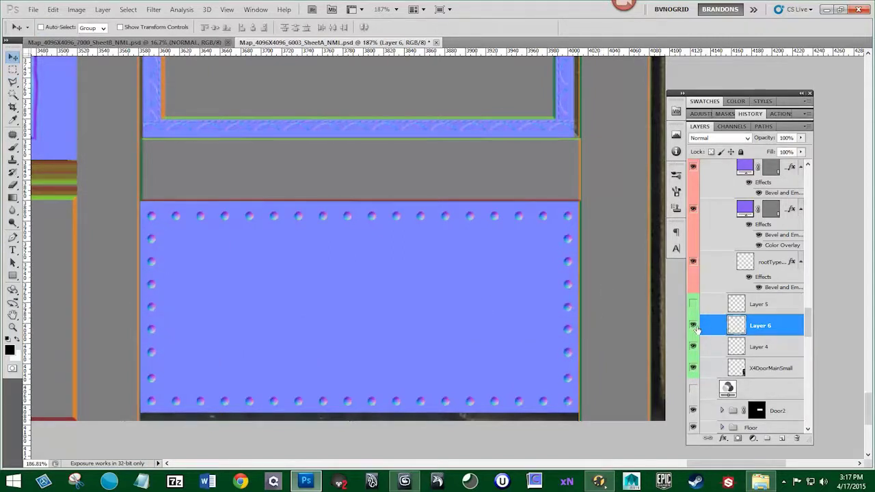
click(694, 327)
click(694, 326)
click(694, 326)
click(693, 326)
click(693, 326)
click(694, 326)
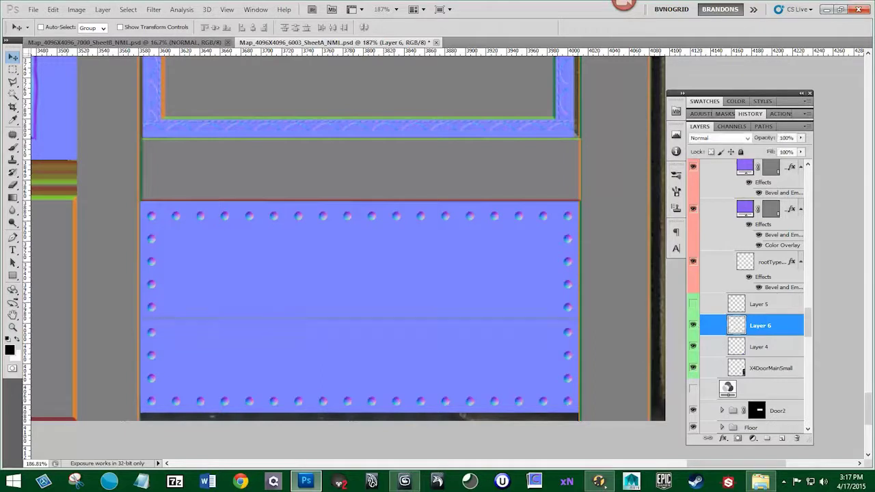
click(694, 326)
click(694, 326)
Copy a thin rivet-free strip from Layer 4 to a new layer and place it over the seam in the panel
key(m)
drag(135, 270, 610, 274)
click(693, 346)
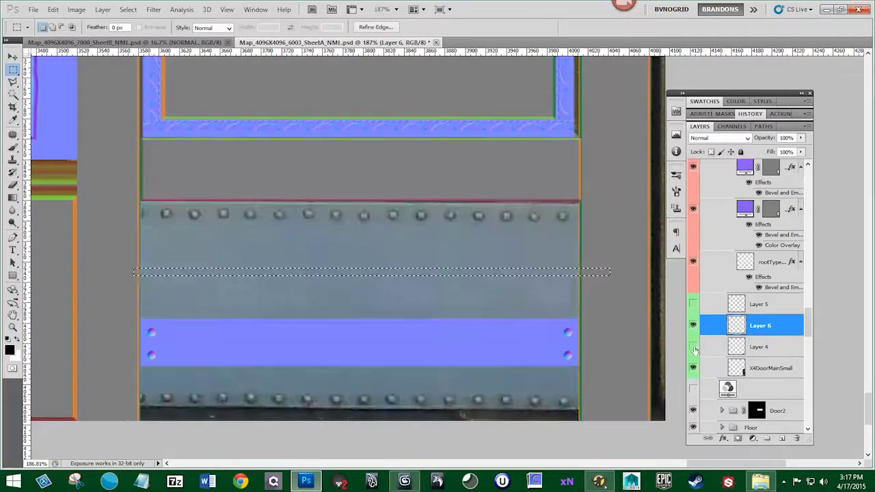
click(694, 347)
click(747, 346)
key(ctrl+j)
key(v)
drag(508, 331, 507, 355)
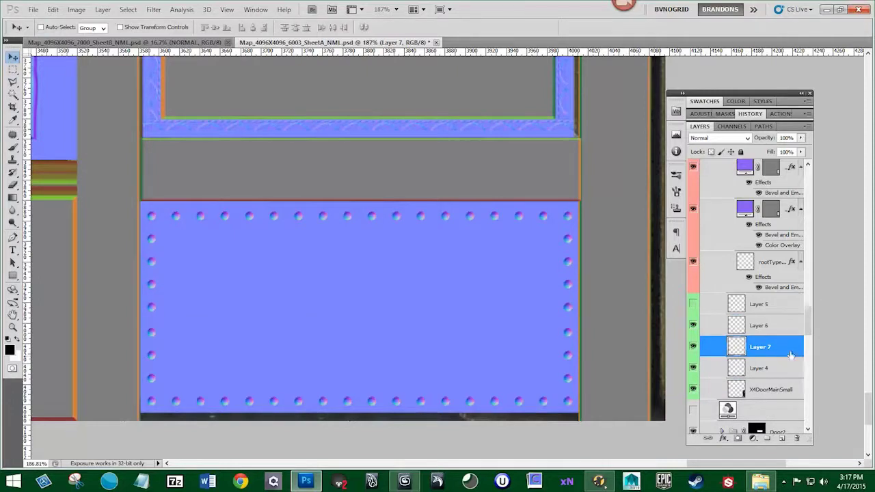
Show Layer 5, move it below Layer 4, and merge Layers 4 to 7 into one layer
click(693, 305)
drag(760, 308, 758, 386)
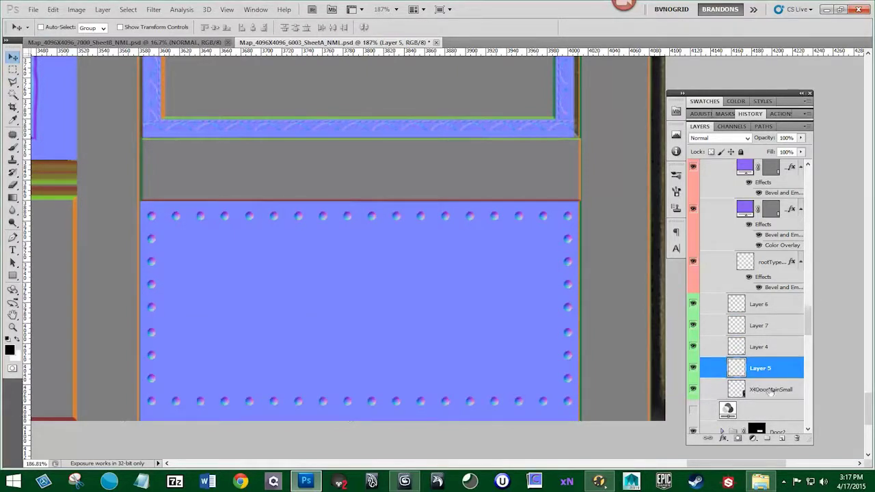
shift+click(759, 304)
right_click(759, 306)
click(778, 276)
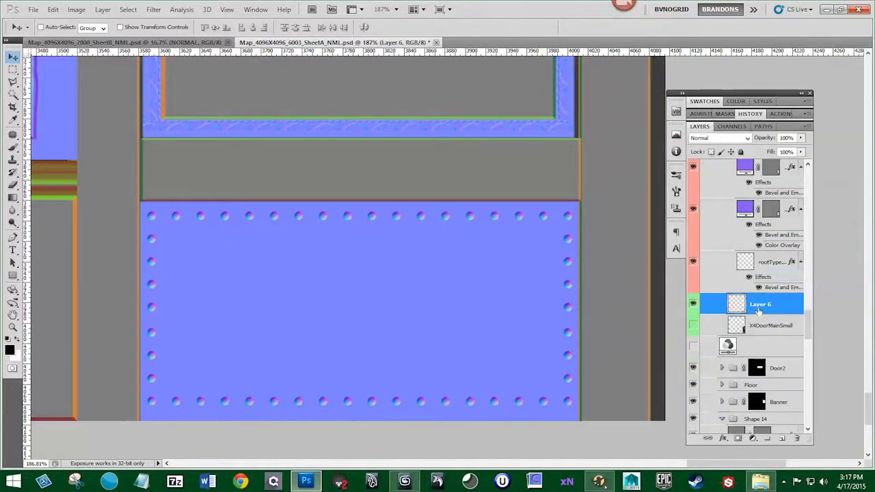
Rename the merged layer as DoorGaurd
double_click(759, 310)
key(Escape)
double_click(759, 304)
text(Doo)
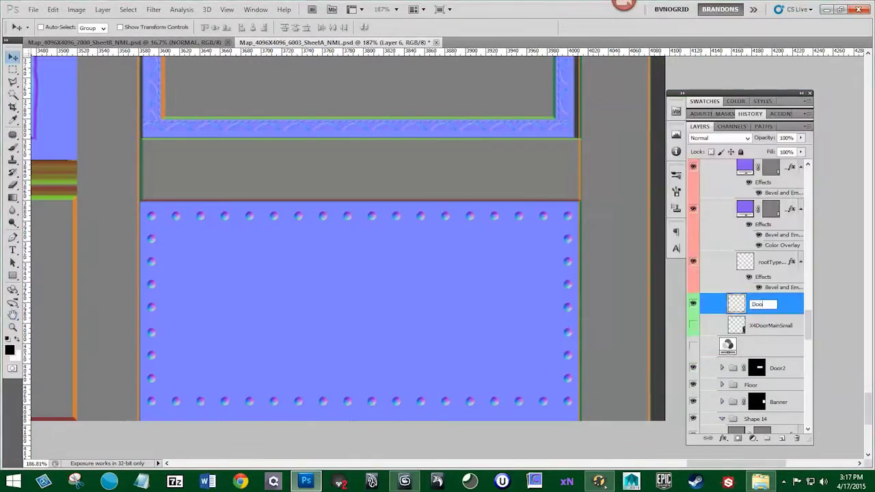
text(rGaurd)
key(Return)
Save the document under the new name Map_4096X4096_6006_SheetA_NML.psd with Maximize Compatibility kept on
scroll(383, 301, down, 5)
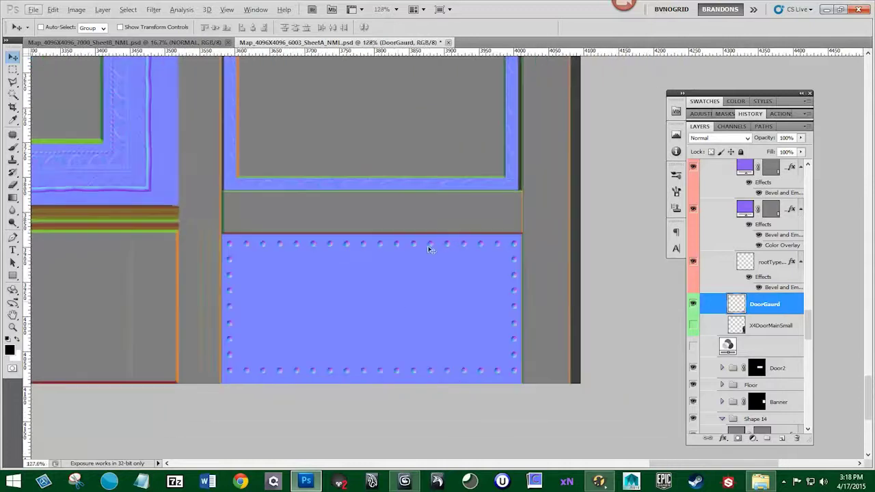
scroll(388, 216, down, 3)
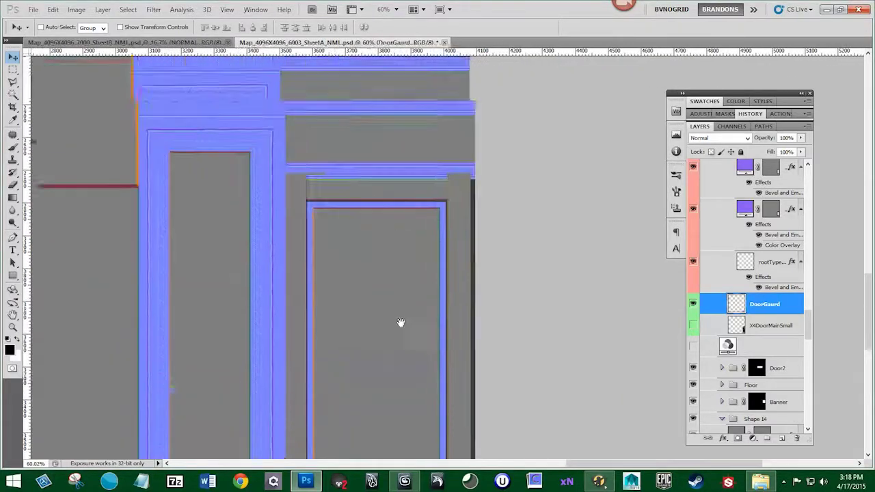
scroll(392, 225, up, 5)
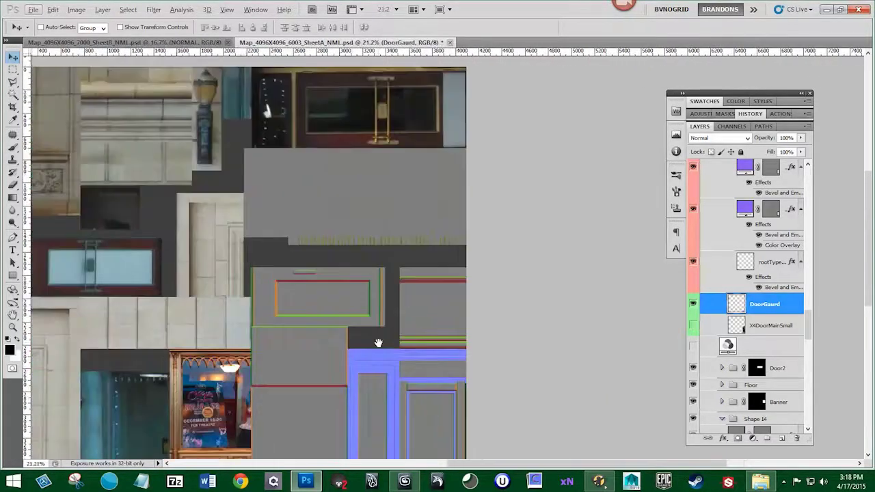
scroll(411, 194, up, 1)
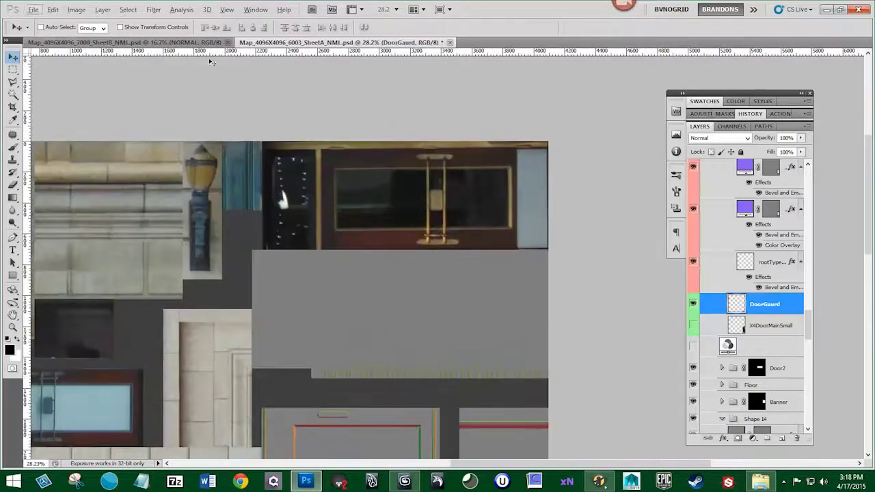
click(34, 10)
click(78, 176)
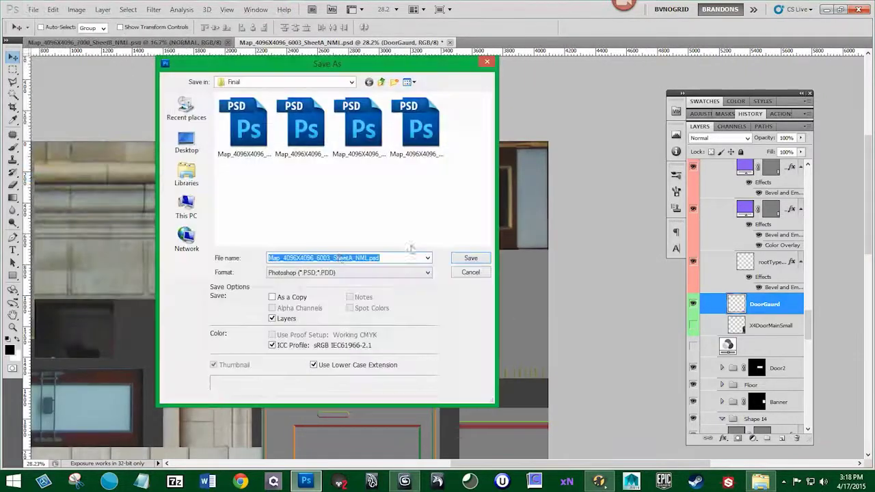
click(331, 257)
click(469, 259)
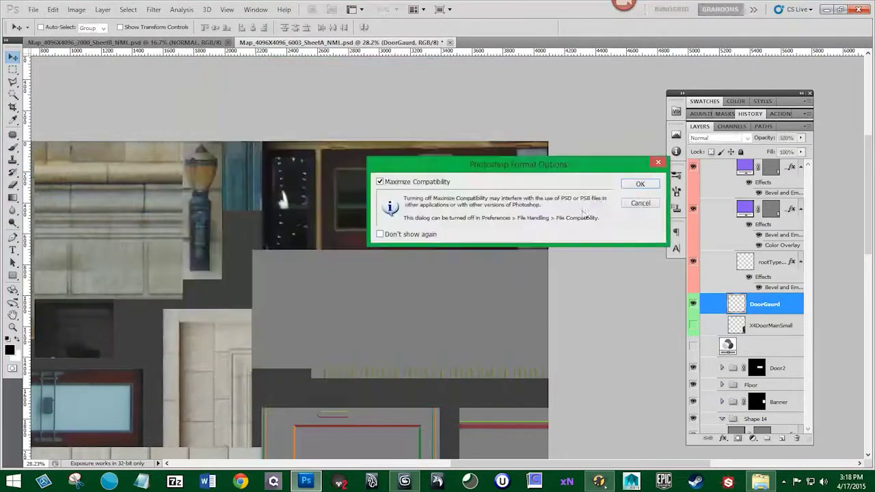
click(630, 184)
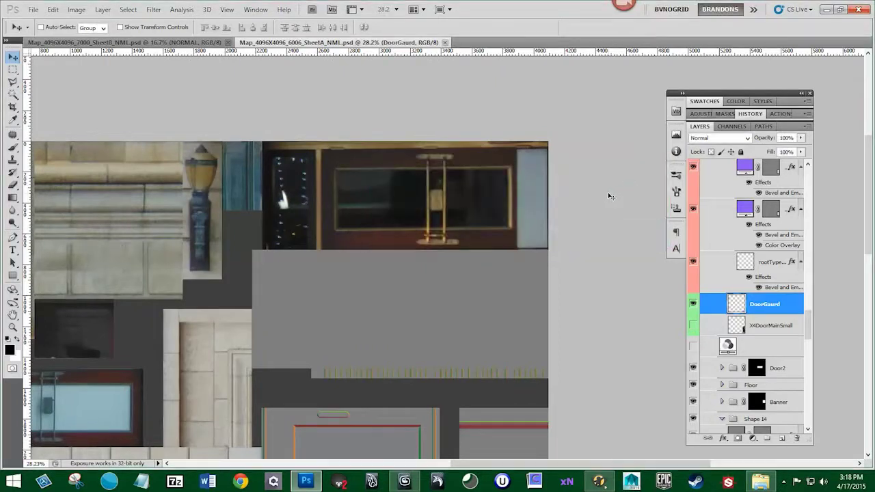
Look over the whole SheetA texture sheet to review its finished panels and remaining photo areas
drag(574, 228, 534, 222)
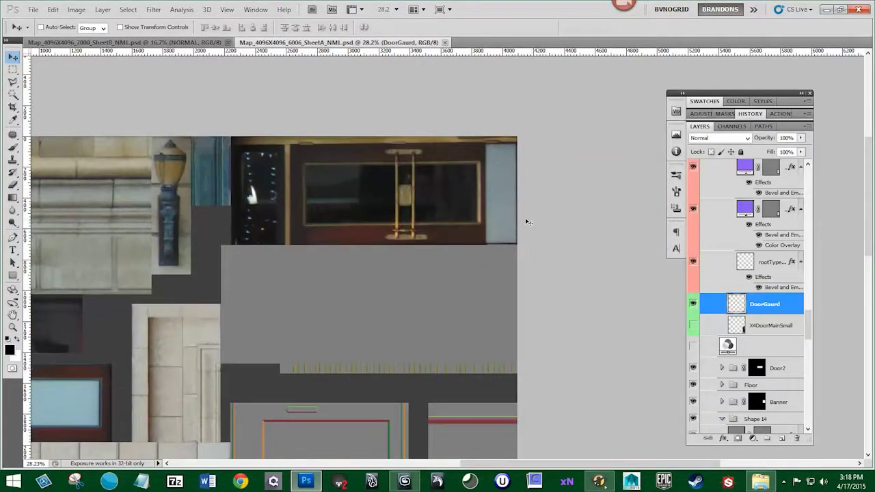
drag(474, 368, 476, 177)
drag(475, 383, 463, 185)
drag(409, 147, 615, 328)
drag(643, 82, 531, 230)
drag(472, 312, 481, 264)
scroll(440, 258, down, 5)
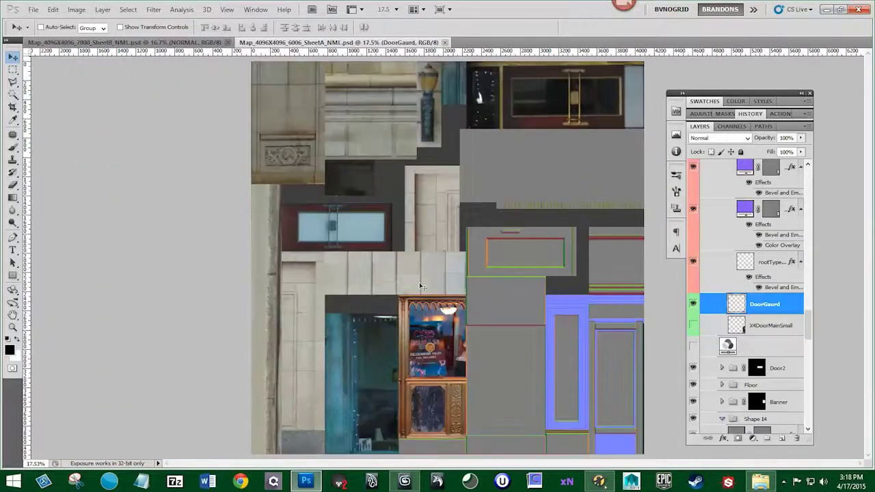
Examine the ticket booth's lower section, with its marble panel and carved floral strip
scroll(440, 266, up, 2)
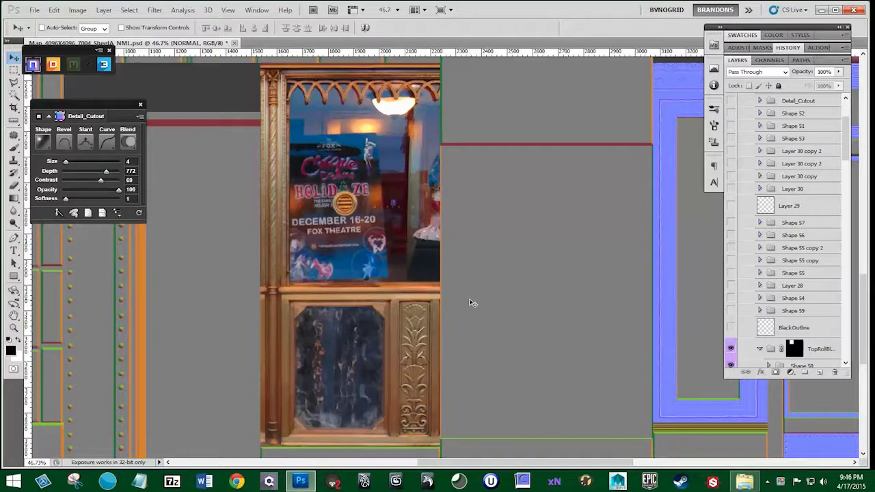
drag(468, 299, 477, 272)
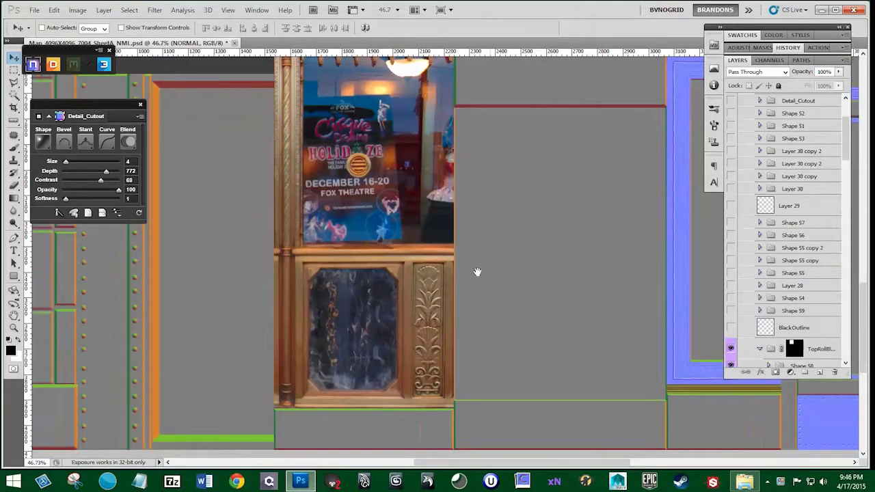
scroll(363, 336, up, 2)
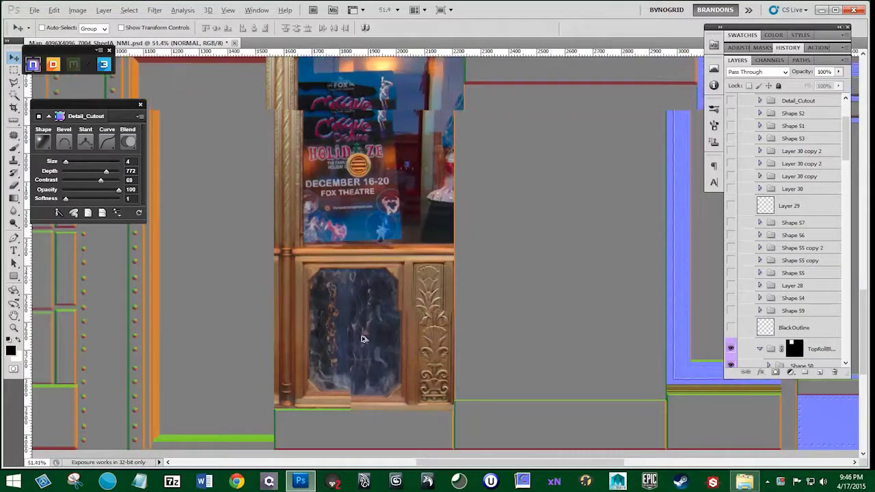
scroll(366, 357, up, 2)
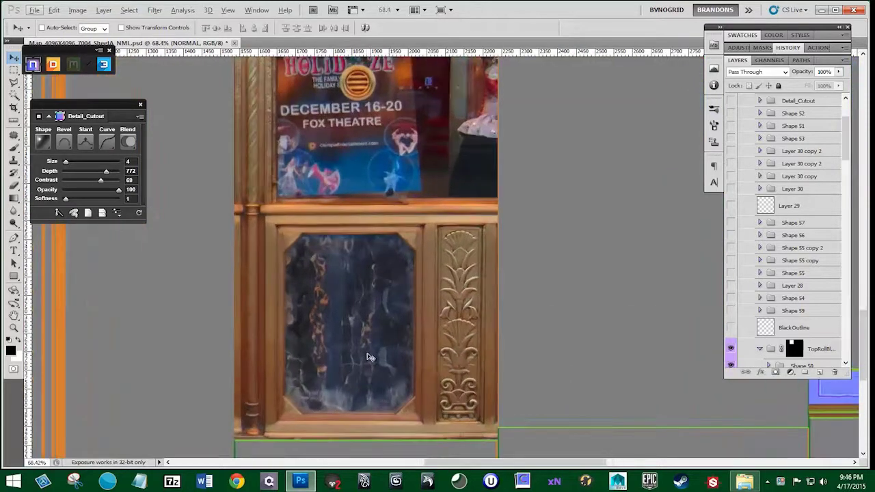
scroll(368, 279, down, 1)
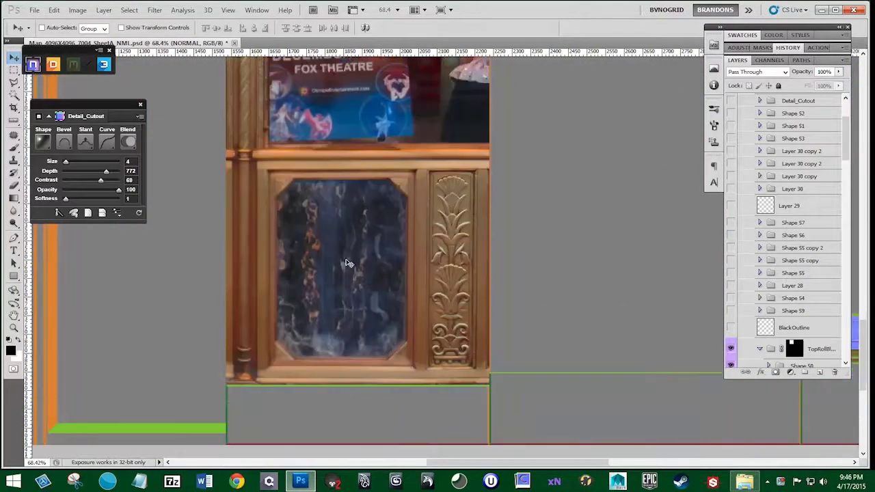
scroll(345, 260, up, 2)
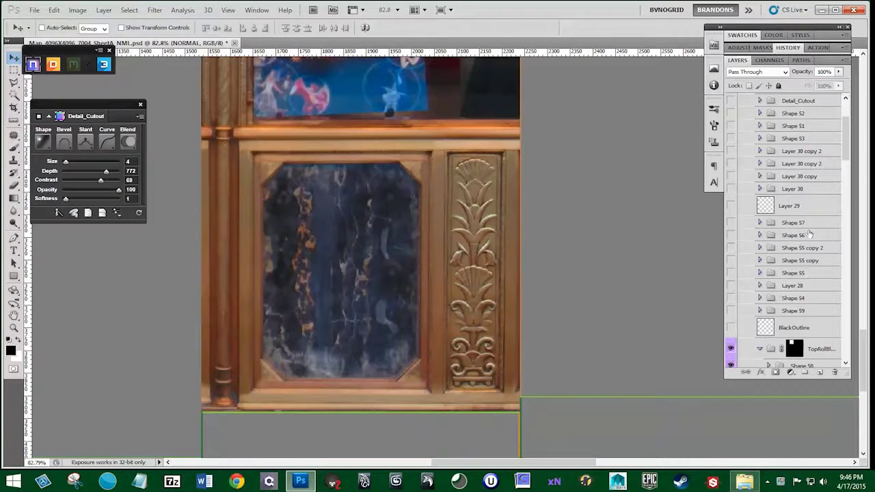
Add a new layer directly above the DetailBMP group inside the NORMAL group
scroll(808, 234, up, 3)
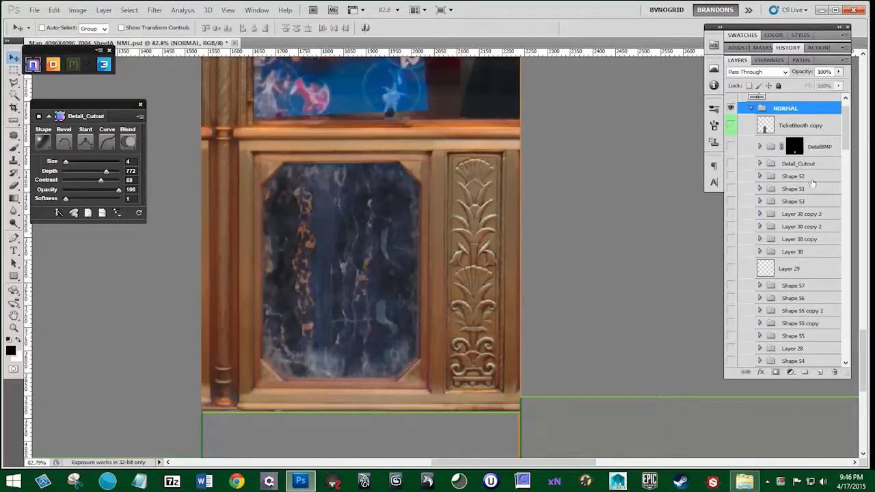
click(814, 146)
click(820, 372)
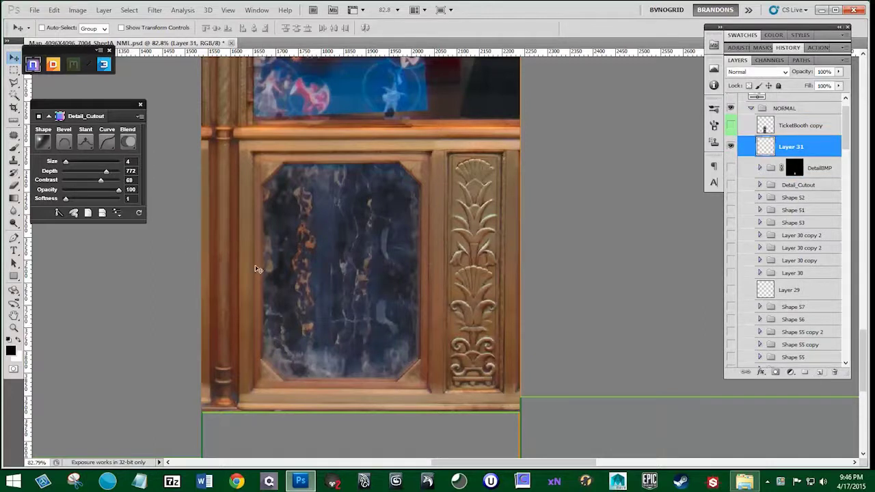
Start a Pen path at the top of the upper shell on the ticket booth's carved floral strip
scroll(423, 289, up, 4)
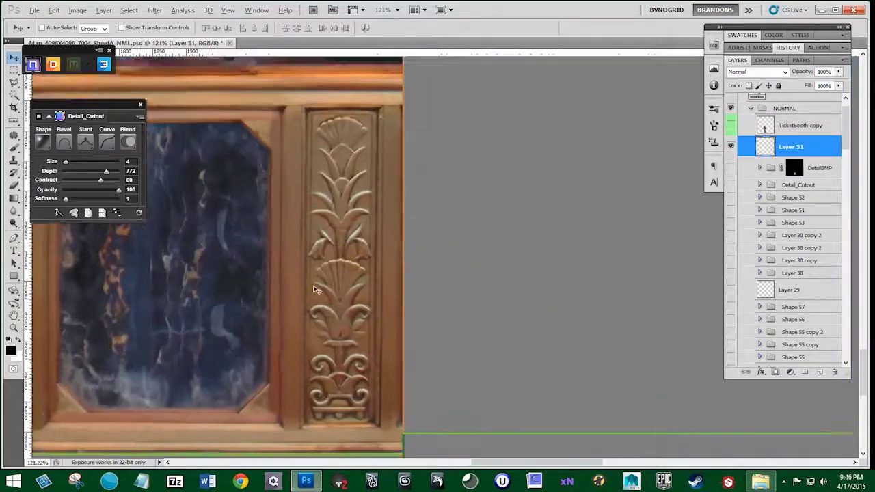
drag(307, 260, 352, 257)
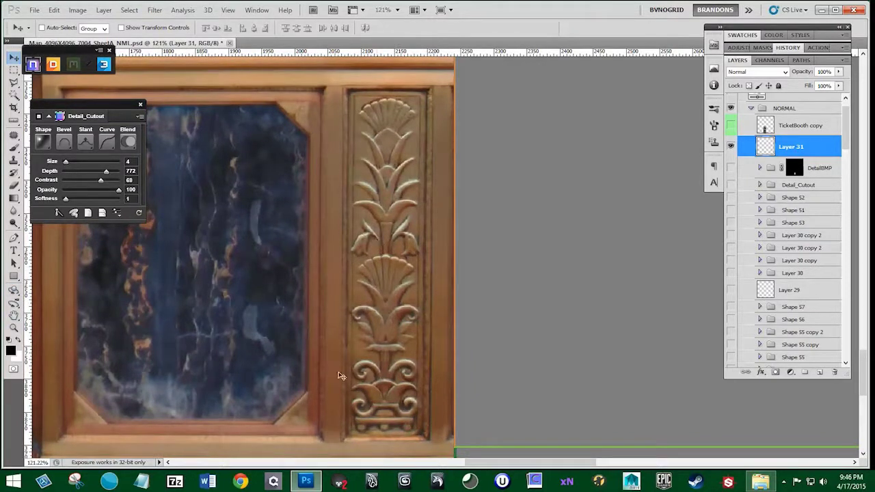
click(14, 237)
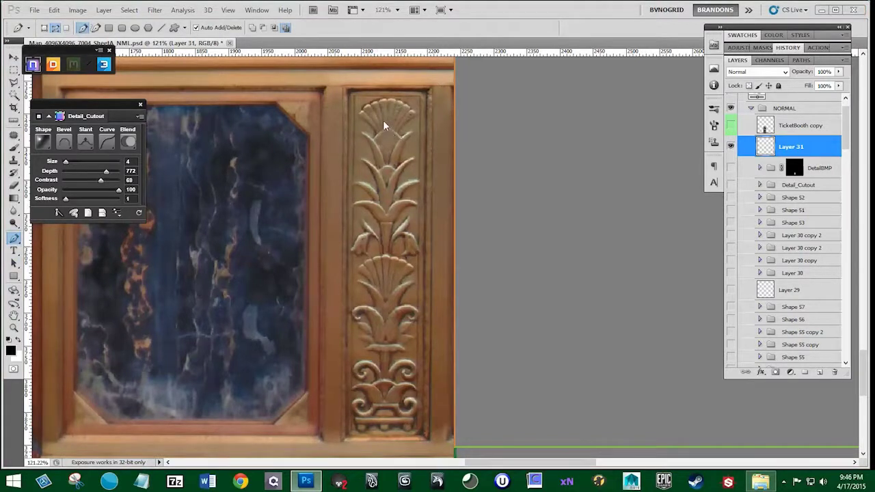
scroll(381, 123, up, 1)
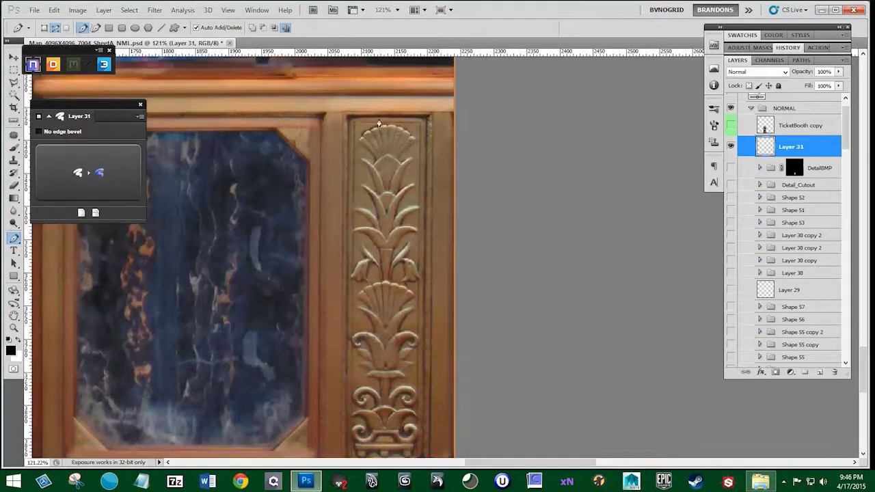
scroll(381, 125, up, 5)
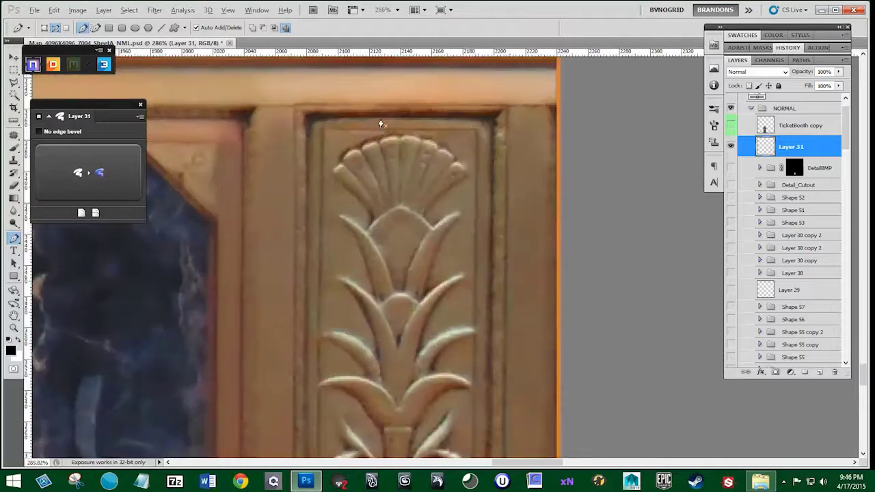
scroll(372, 154, down, 3)
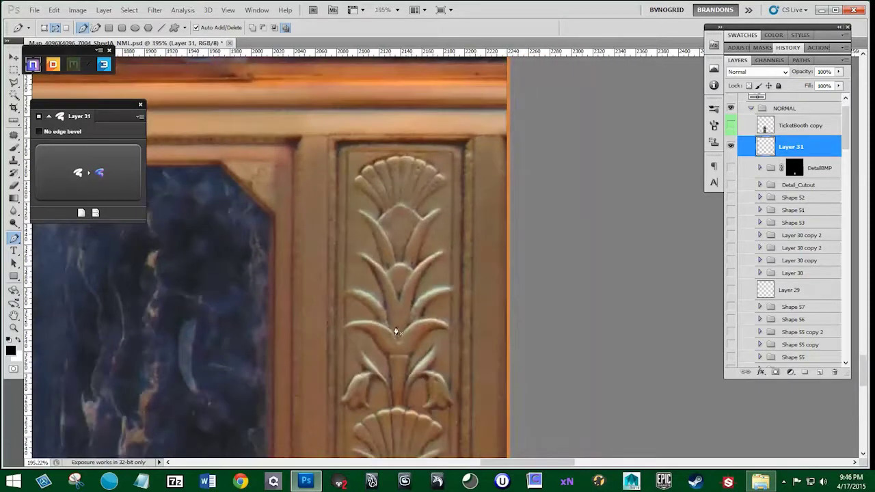
scroll(389, 209, down, 3)
scroll(375, 164, up, 6)
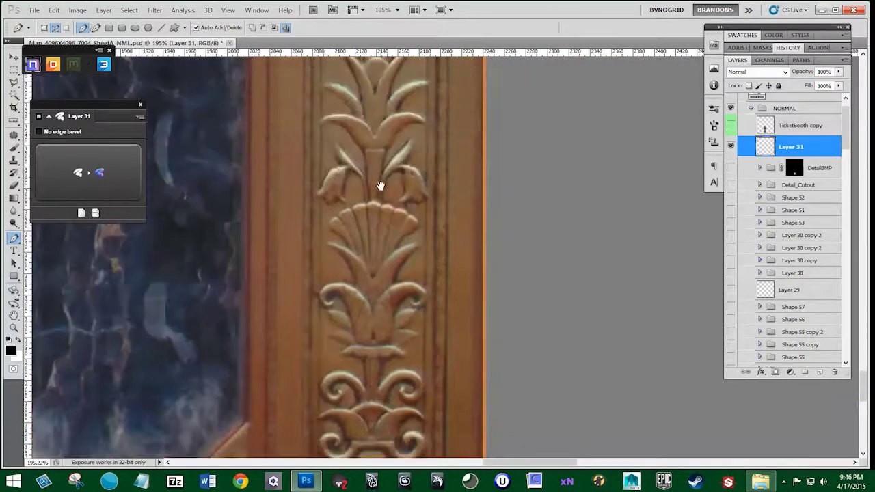
scroll(372, 159, up, 3)
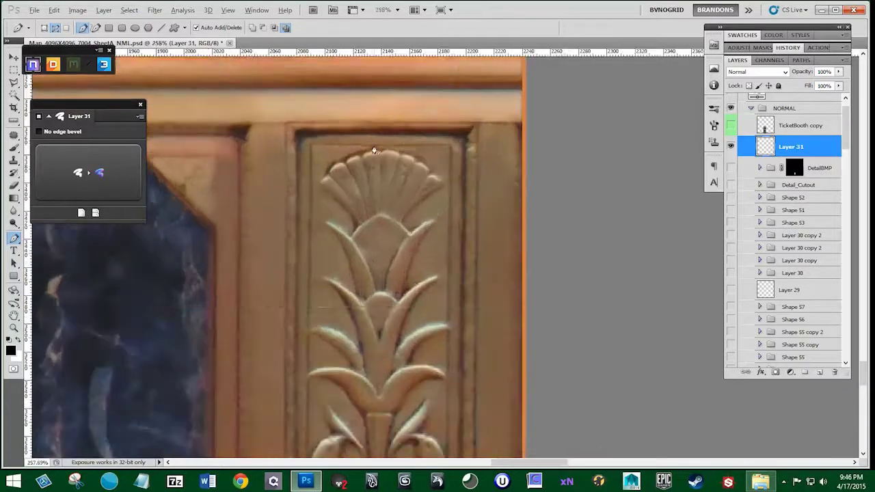
drag(382, 208, 345, 153)
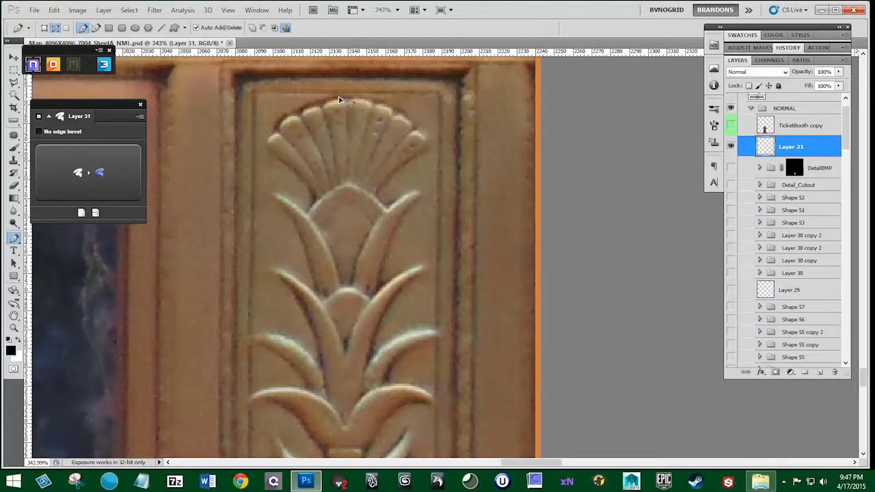
drag(322, 112, 319, 113)
click(347, 103)
Continue the path around the upper shell's left scallops to its outer left corner, undoing badly placed points
drag(279, 121, 316, 135)
key(ctrl+z)
drag(279, 129, 281, 179)
alt+click(278, 135)
drag(268, 151, 286, 156)
drag(255, 129, 239, 157)
drag(325, 142, 295, 146)
drag(243, 141, 281, 135)
key(ctrl+z)
click(274, 157)
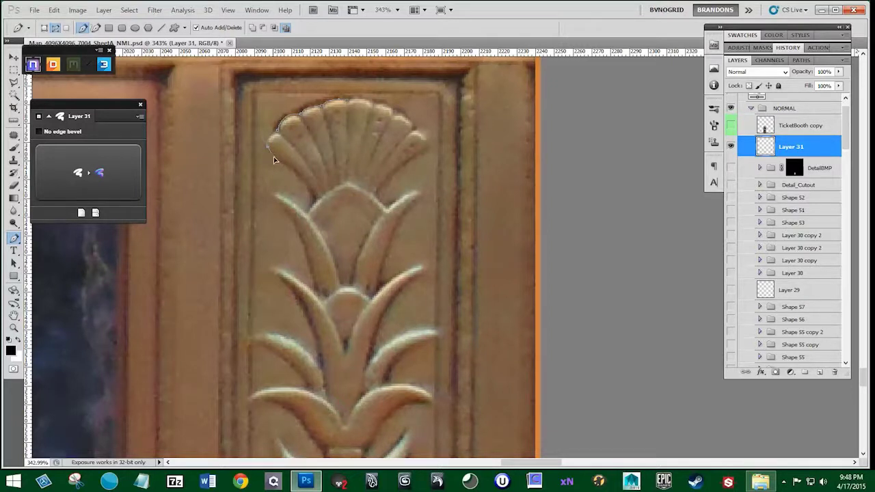
Trace the upper shell's lower left side down to the first leaf, reworking the curve until it follows the carving
click(303, 180)
click(309, 191)
drag(311, 207, 307, 215)
alt+click(302, 178)
key(Delete)
click(307, 214)
drag(268, 146, 272, 157)
drag(305, 217, 286, 244)
click(307, 214)
key(ctrl+alt+z)
key(ctrl+alt+z)
mouse_move(306, 215)
mouse_down()
mouse_move(301, 256)
mouse_move(305, 214)
mouse_move(287, 252)
mouse_move(293, 242)
mouse_move(305, 251)
mouse_move(306, 226)
mouse_up()
key(ctrl+z)
Trace the first left leaf below the shell from its tip to its base and correct the curve handles
drag(304, 216, 276, 198)
drag(315, 307, 313, 329)
key(alt)
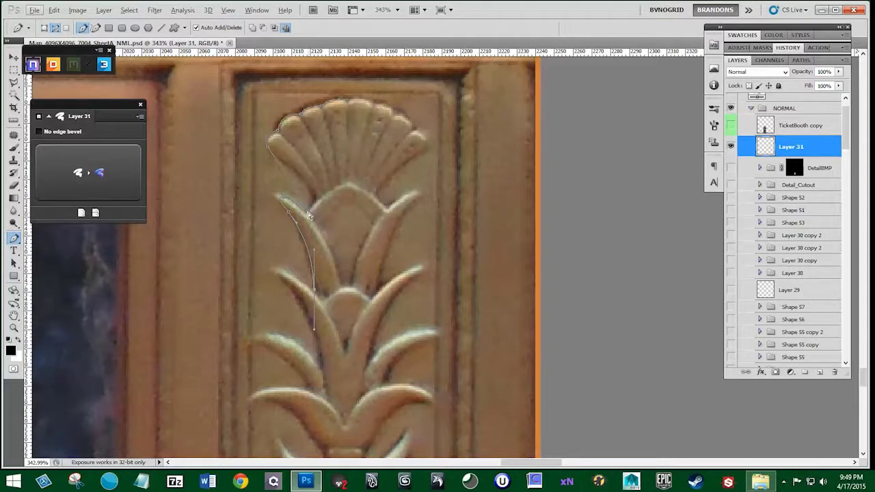
key(alt)
drag(314, 189, 316, 172)
drag(284, 196, 284, 207)
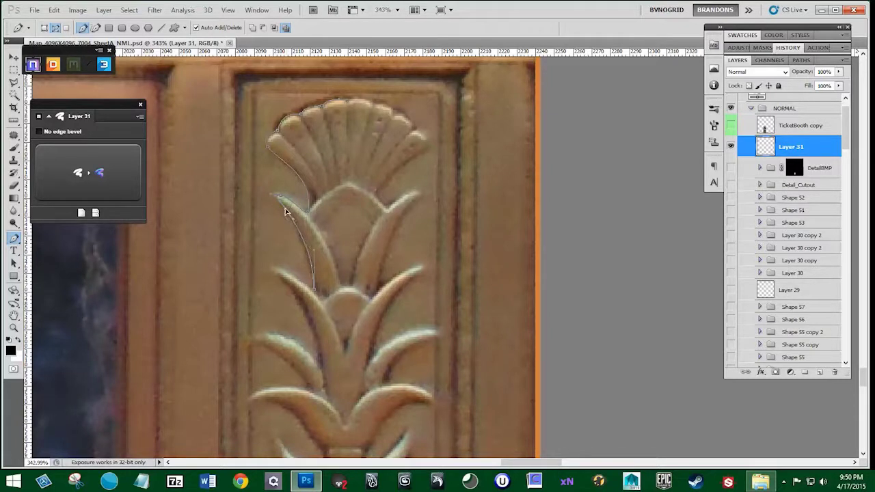
ctrl+click(315, 292)
drag(315, 292, 315, 296)
drag(315, 252, 314, 298)
Extend the path along the outer edges of the second and third left leaves
click(285, 273)
click(281, 272)
drag(279, 285, 307, 305)
click(319, 360)
click(255, 343)
drag(254, 340, 311, 396)
Trace the fourth left leaf down to the stem and make its end point a corner
drag(253, 397, 324, 206)
alt+click(349, 188)
click(287, 199)
click(308, 199)
drag(353, 240, 361, 251)
drag(365, 296, 365, 318)
alt+click(366, 295)
Trace the small left leaf and the outer and bottom edges of the left bell flower
drag(316, 240, 310, 247)
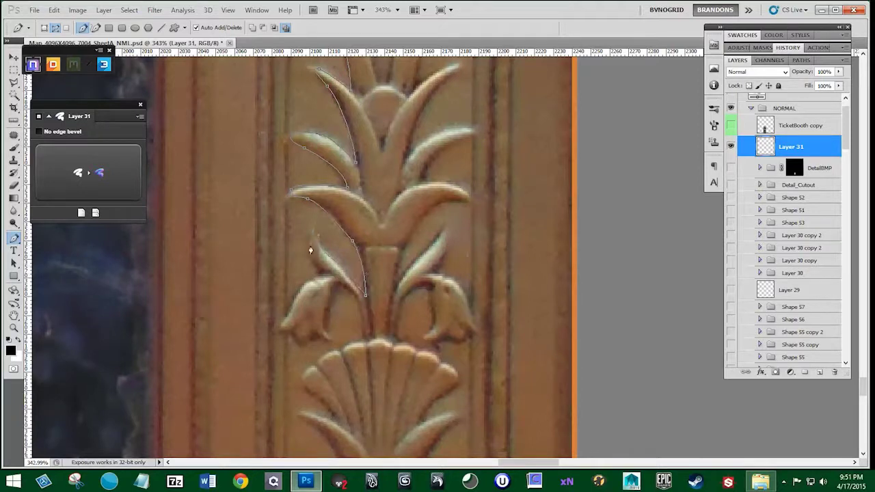
click(324, 271)
drag(282, 329, 282, 337)
click(292, 334)
click(301, 346)
click(314, 339)
click(326, 339)
Continue the path up the bell flower's inner edge, down the stem, and around the second shell's left side to the leaf below
drag(327, 309, 344, 289)
drag(360, 314, 359, 229)
click(363, 340)
drag(340, 239, 314, 238)
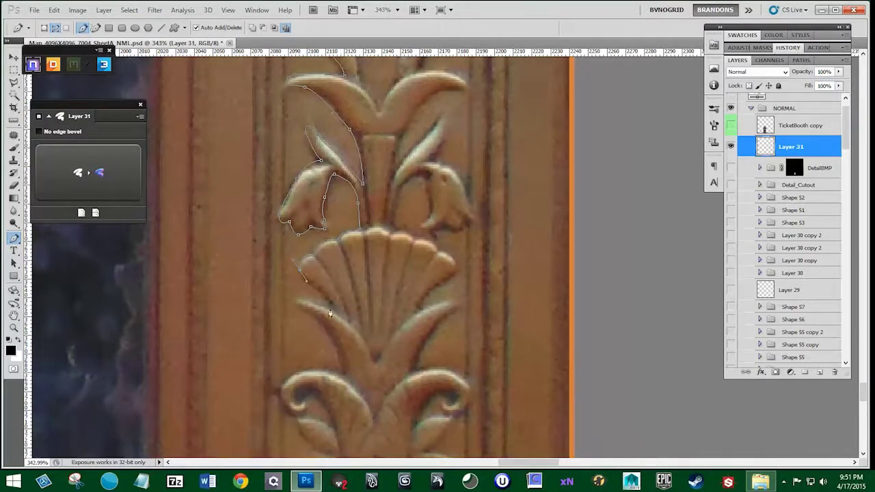
mouse_move(331, 308)
mouse_down()
mouse_move(335, 320)
mouse_move(345, 281)
mouse_move(341, 231)
mouse_up()
click(299, 300)
click(318, 316)
Trace the leaf edge below the second shell and the curled scroll leaf beneath it on the left side
drag(334, 279, 272, 287)
drag(270, 312, 277, 324)
mouse_move(289, 312)
mouse_down()
mouse_move(293, 303)
mouse_move(279, 304)
mouse_up()
mouse_move(292, 290)
mouse_down()
mouse_move(301, 294)
mouse_move(271, 312)
mouse_move(288, 308)
mouse_up()
click(321, 330)
drag(334, 280, 337, 284)
drag(335, 246, 335, 240)
drag(322, 335, 301, 216)
Trace the small side leaves, the left half of the cup rim, and the stem down to the next scroll
click(251, 186)
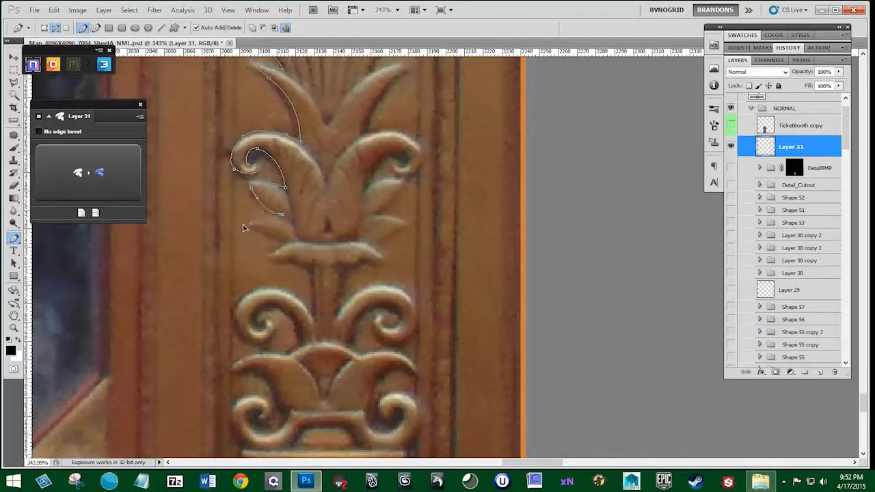
click(251, 225)
click(282, 242)
click(276, 250)
drag(280, 260, 310, 278)
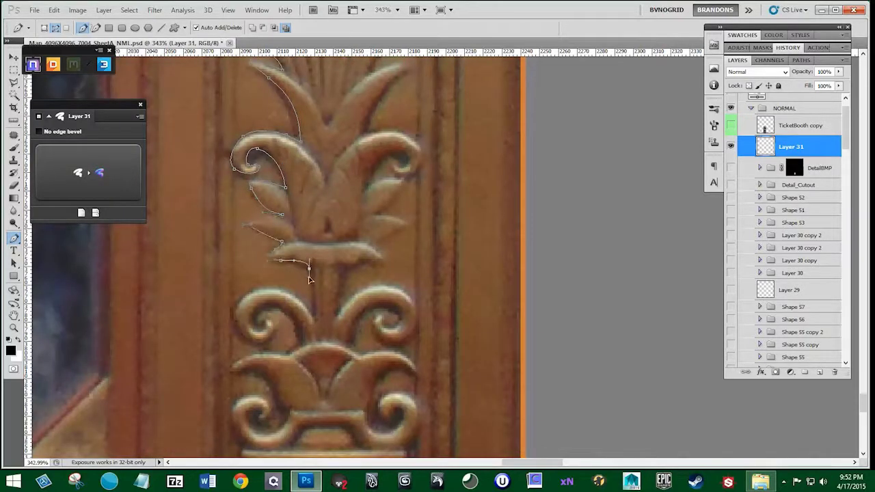
click(312, 321)
Trace the left scroll below the cup around its curl and along its inner edge to the base leaves
click(265, 320)
drag(274, 330, 253, 321)
drag(273, 303, 292, 316)
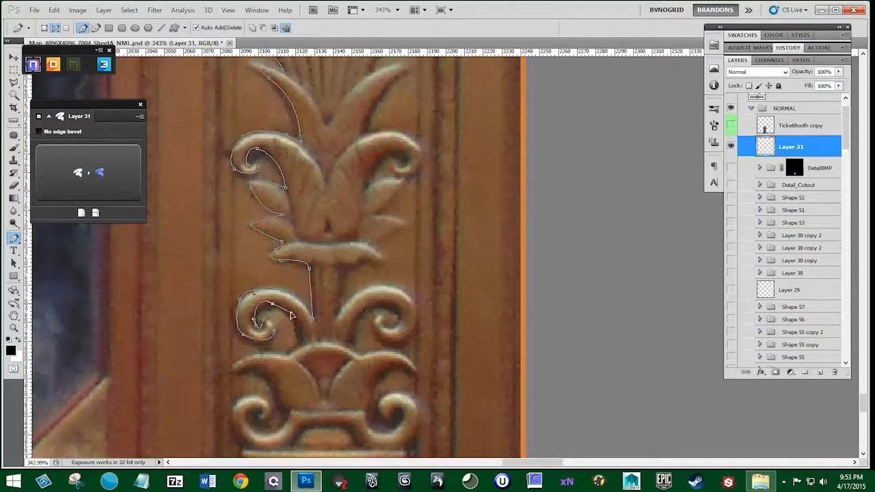
drag(301, 346, 298, 390)
scroll(308, 342, down, 3)
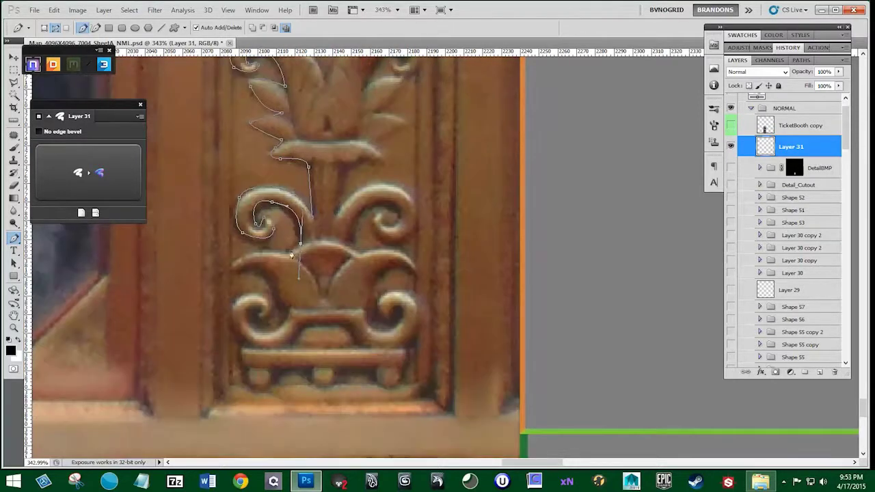
Trace the lower left leaf's inner edge and the bottom left scroll around its curl with the Pen path
drag(256, 269, 266, 270)
drag(279, 286, 288, 310)
drag(287, 315, 260, 318)
drag(265, 318, 267, 297)
drag(246, 293, 236, 304)
drag(231, 325, 243, 351)
key(ctrl+z)
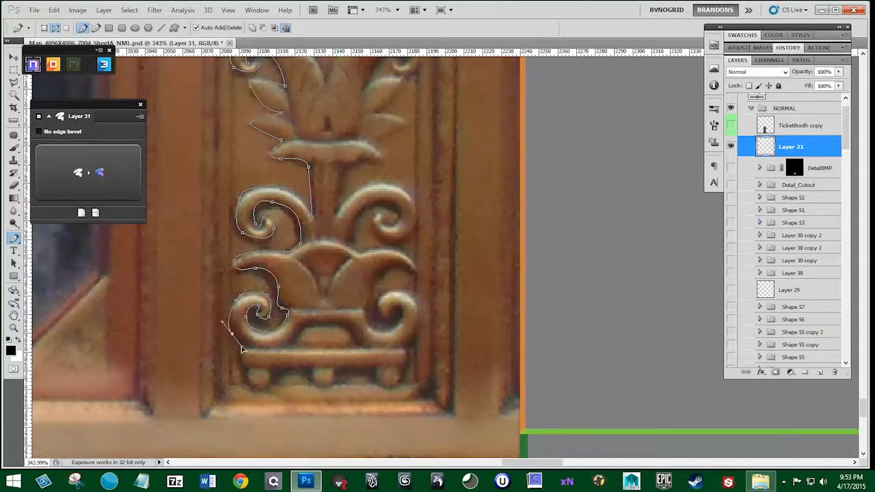
Continue the path down the base bar's left end, around the left foot, and along the underside to the middle foot
click(248, 347)
click(239, 352)
click(241, 366)
click(250, 368)
drag(249, 384, 280, 372)
click(275, 365)
click(318, 384)
drag(353, 278, 351, 292)
Close the path with a straight line up the strip's centre to the starting point on the top shell
scroll(334, 301, down, 2)
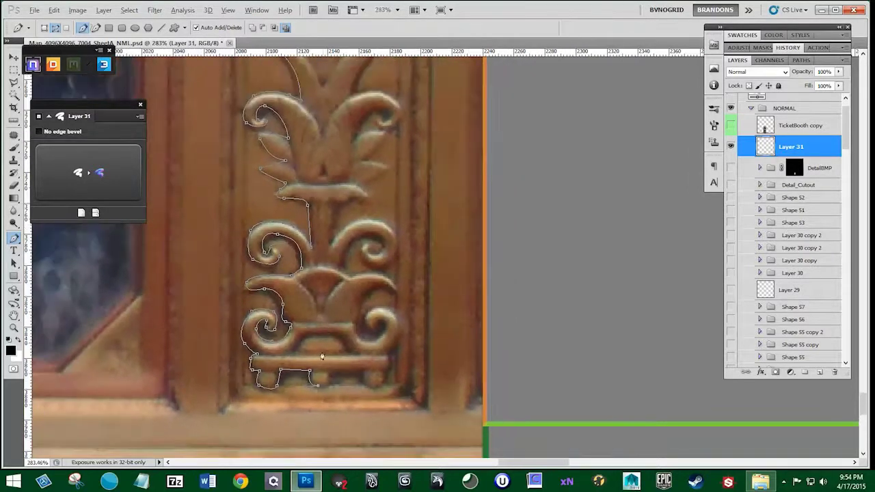
scroll(383, 153, up, 10)
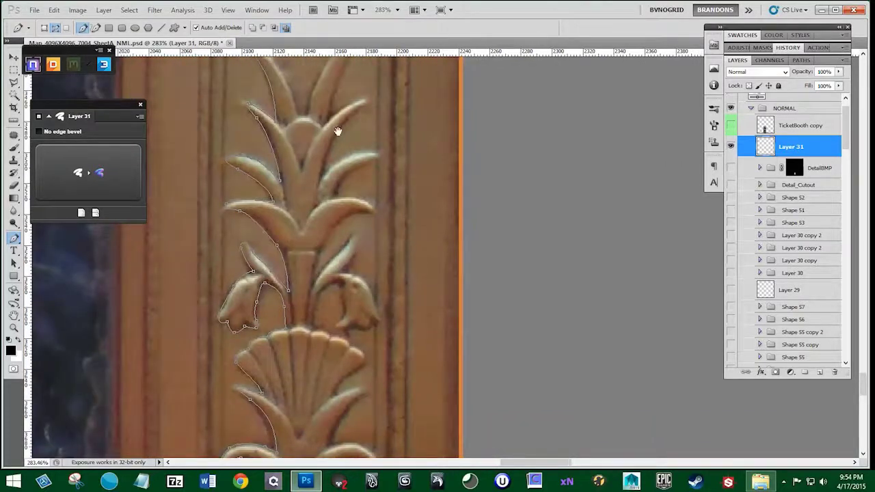
click(299, 74)
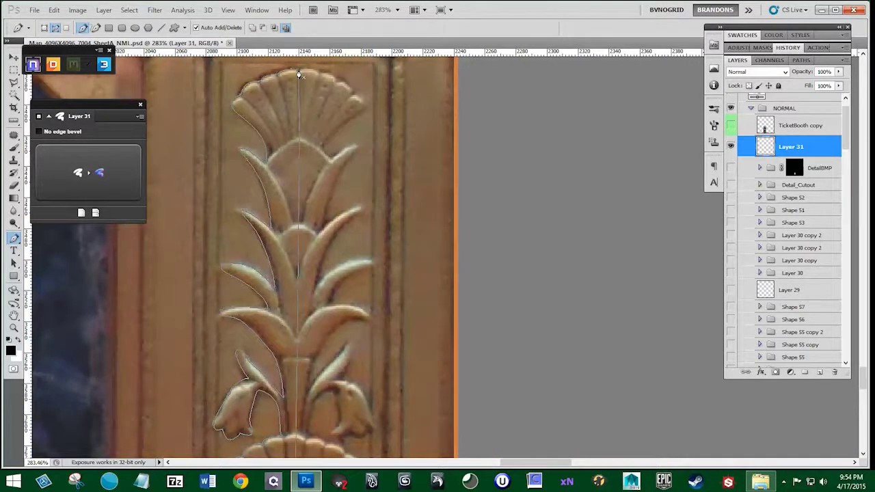
scroll(318, 231, down, 10)
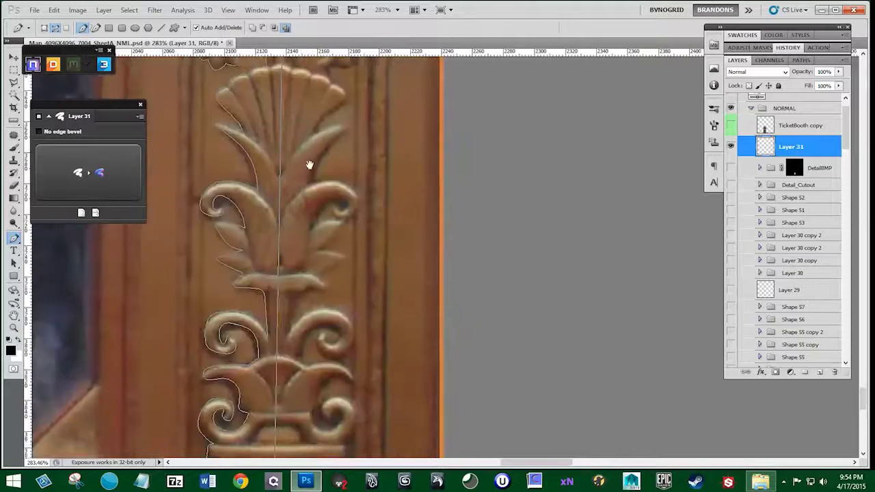
scroll(306, 172, down, 6)
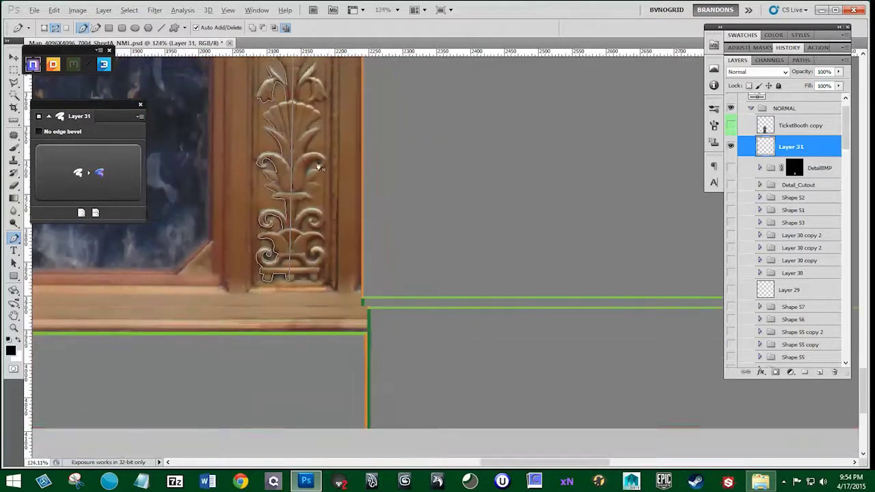
scroll(328, 150, down, 2)
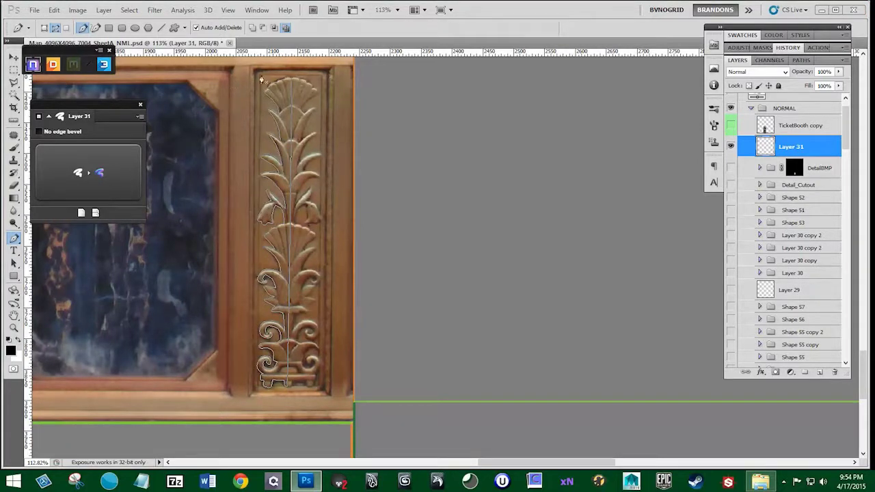
scroll(273, 106, up, 5)
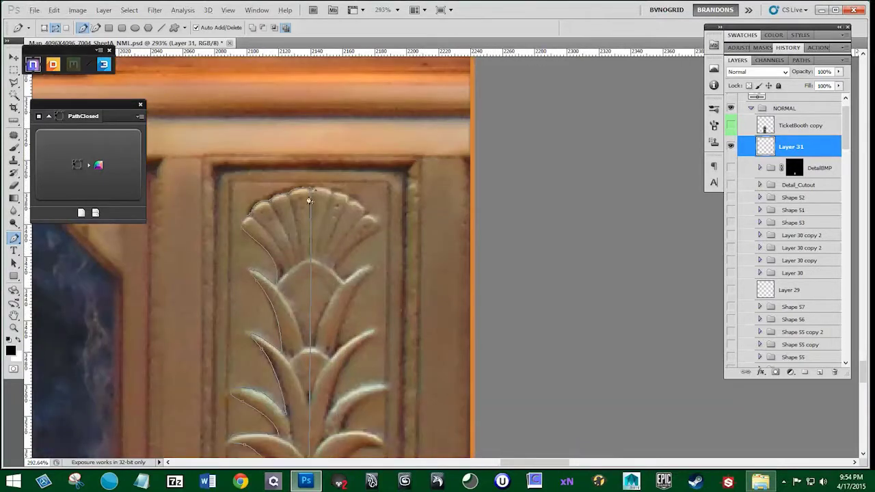
Refine the closed path's anchor points along the top shell's left rim and the upper left leaves
scroll(289, 197, up, 3)
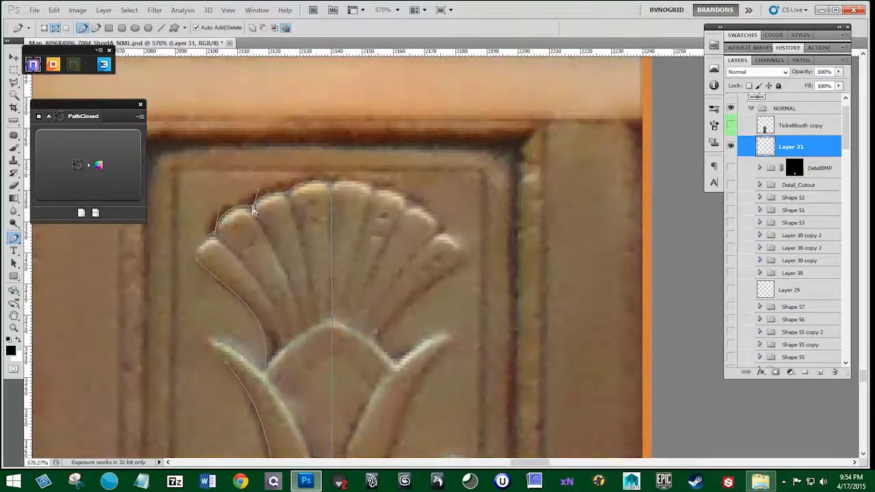
click(252, 205)
ctrl+click(215, 237)
scroll(220, 205, down, 5)
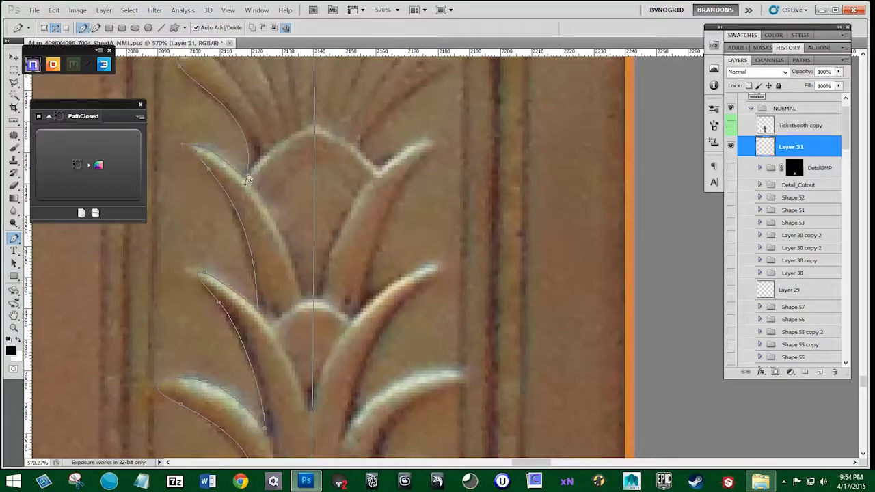
scroll(308, 265, down, 4)
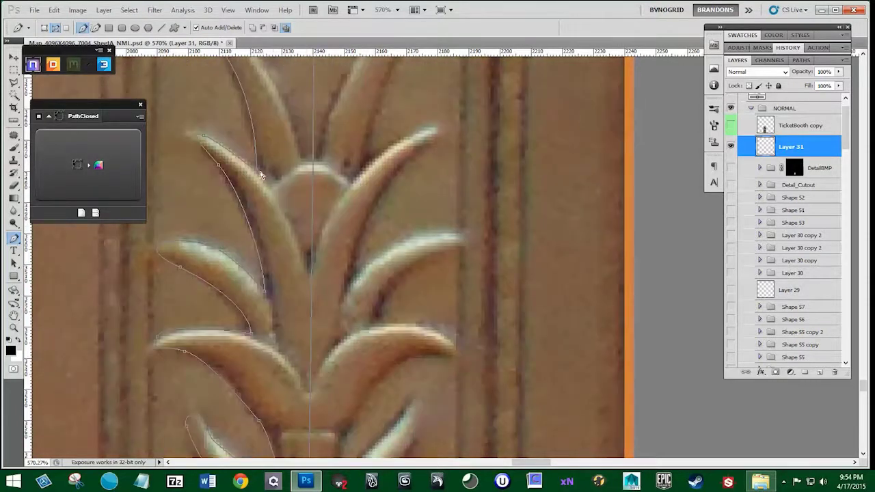
click(261, 176)
drag(278, 284, 285, 195)
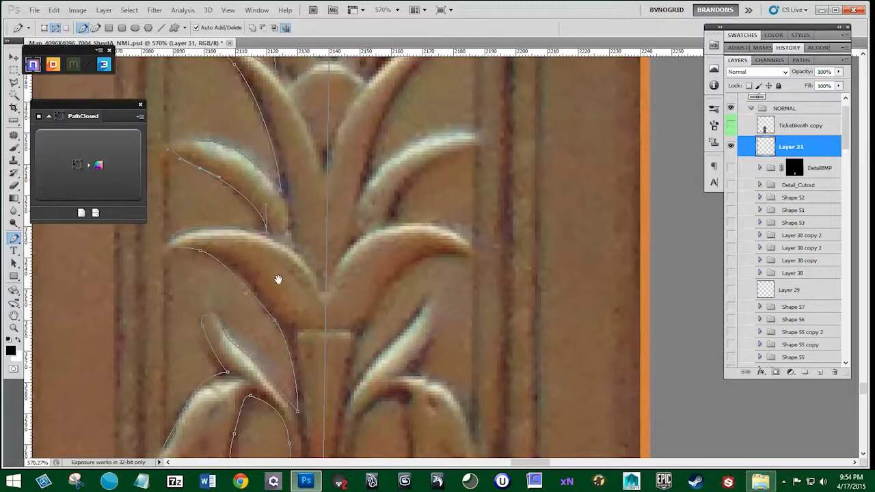
Reshape the path's curves at the tip and upper base of the wide left leaf above the bell flower
drag(278, 280, 291, 196)
drag(185, 159, 177, 175)
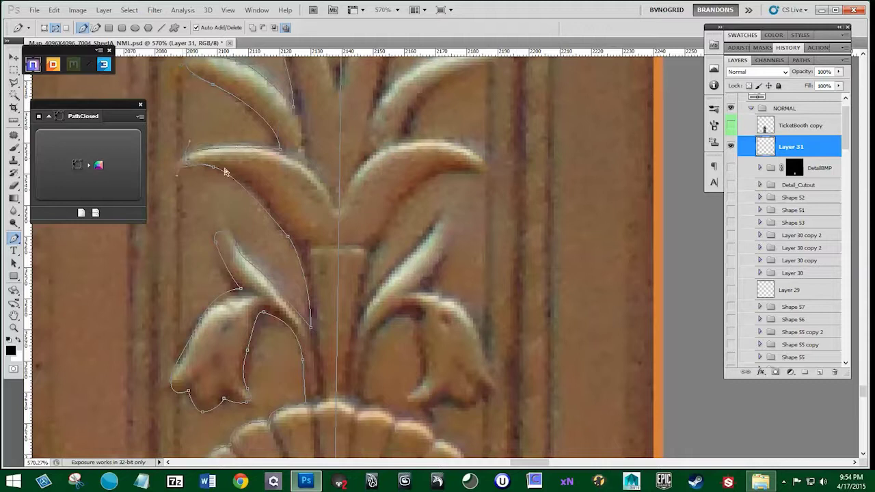
scroll(293, 205, down, 1)
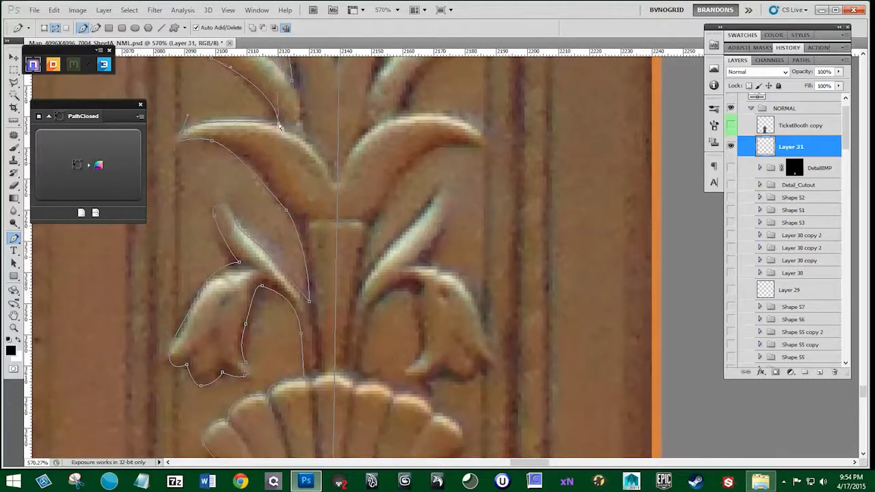
drag(278, 124, 281, 92)
scroll(307, 280, down, 2)
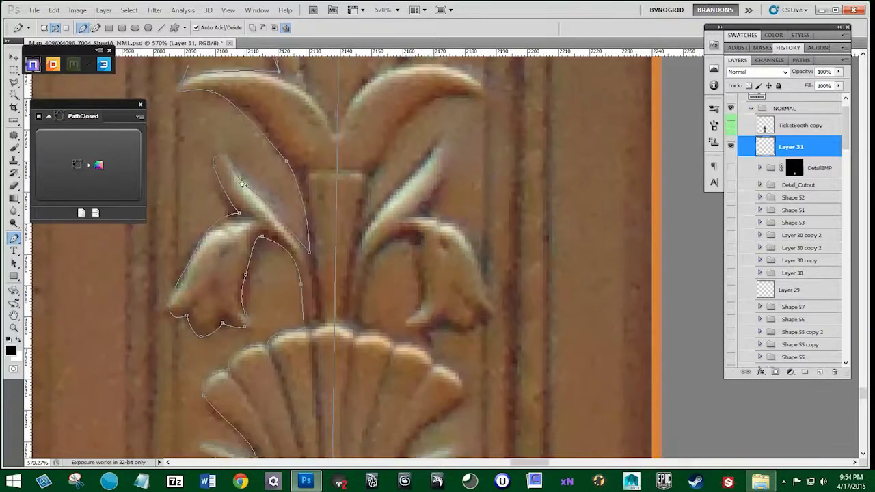
Compare the carving with the path hidden and shown, and adjust the path around the small left leaf and bell flower
key(ctrl+h)
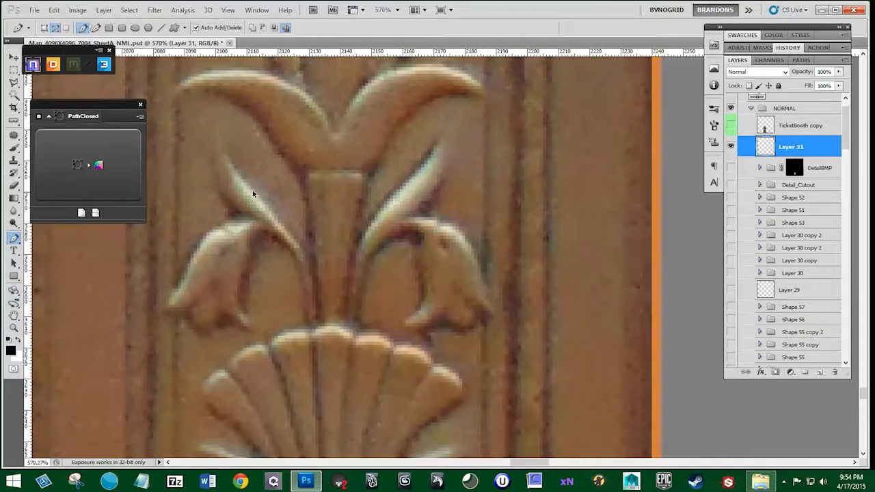
key(ctrl+h)
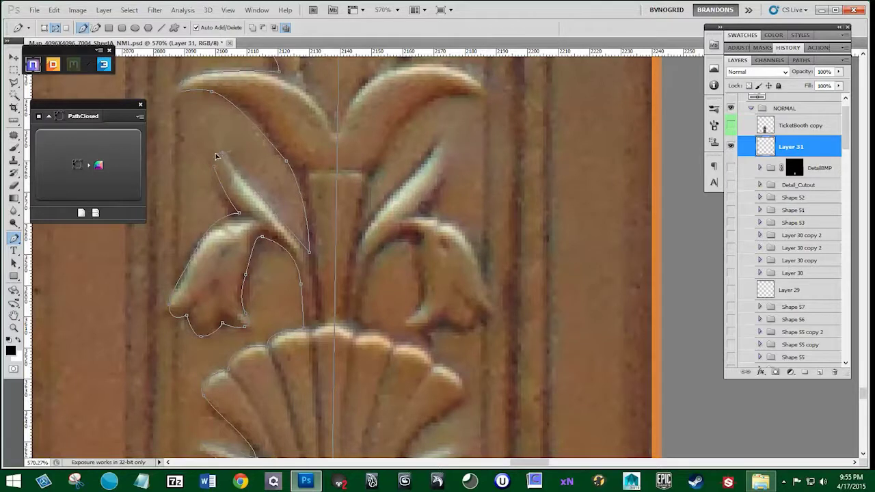
drag(215, 171, 220, 178)
drag(320, 281, 319, 207)
ctrl+click(247, 239)
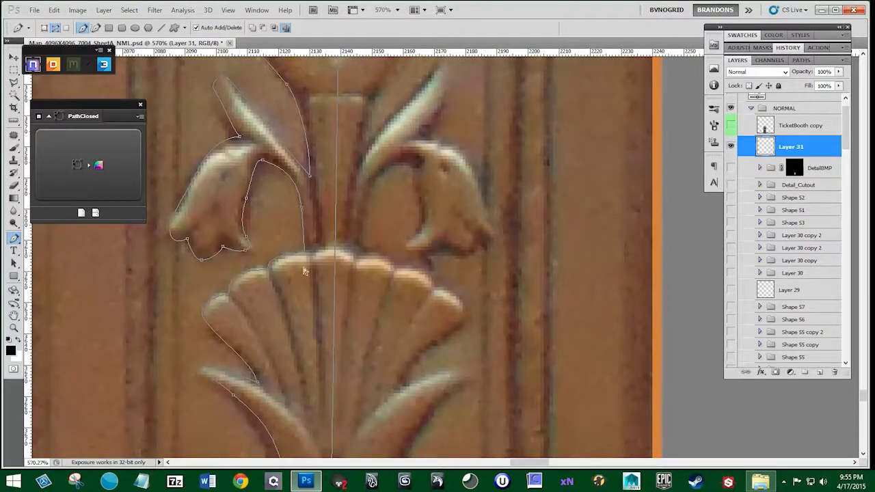
Fit the path to the second shell's left rim and lower edge down to the leaf beneath it
drag(303, 299, 307, 166)
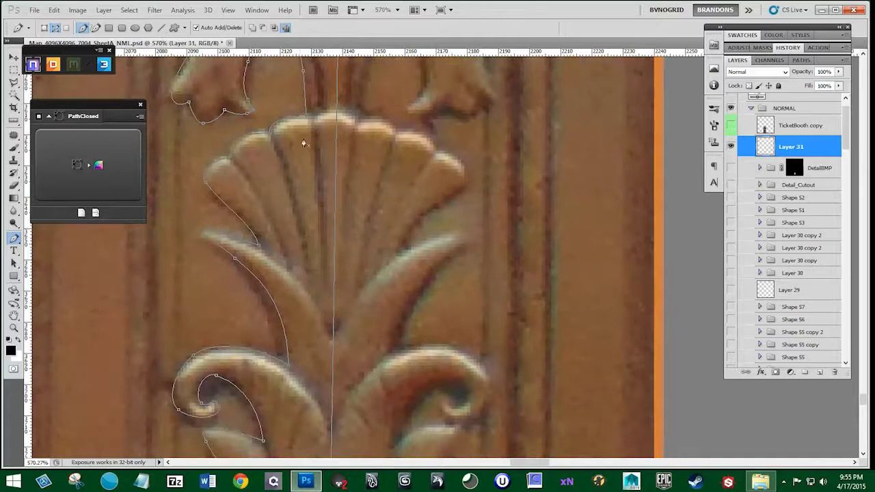
click(306, 115)
drag(206, 181, 195, 156)
drag(281, 288, 268, 206)
drag(248, 168, 251, 172)
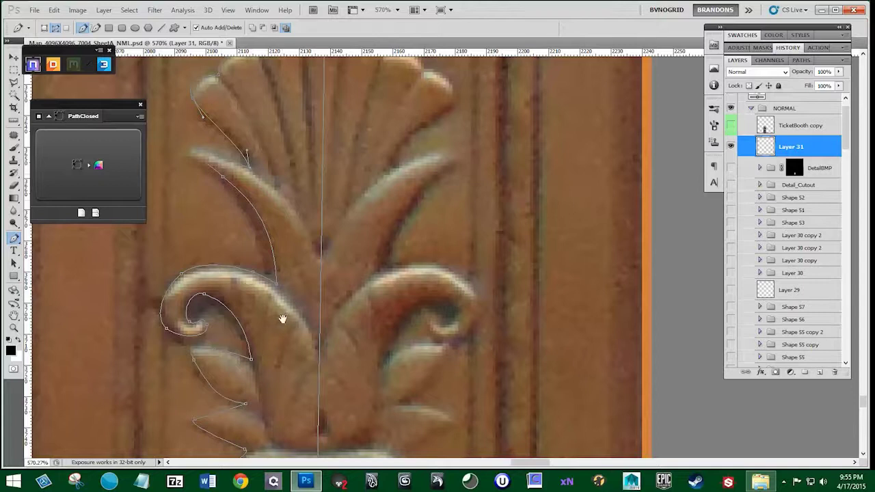
Review the path around the lower scrolls and base, fine-tuning the curve on the left side
scroll(283, 317, down, 5)
scroll(274, 253, down, 3)
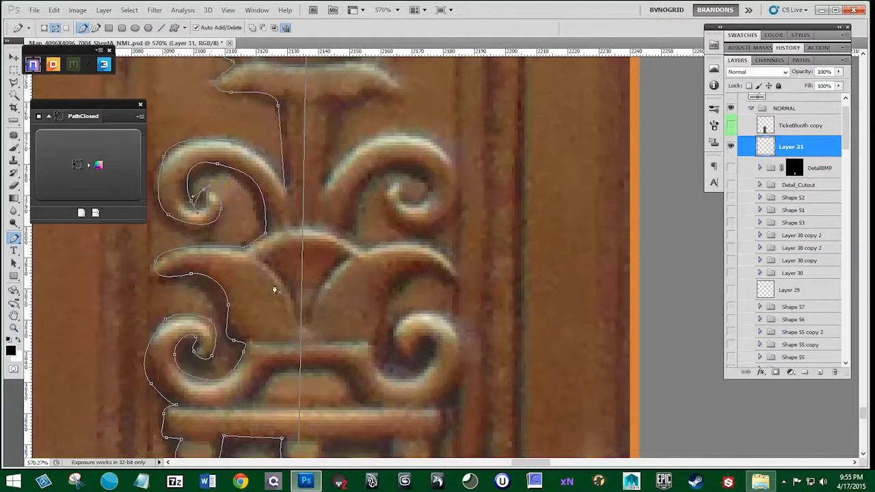
scroll(277, 274, down, 3)
drag(252, 255, 252, 249)
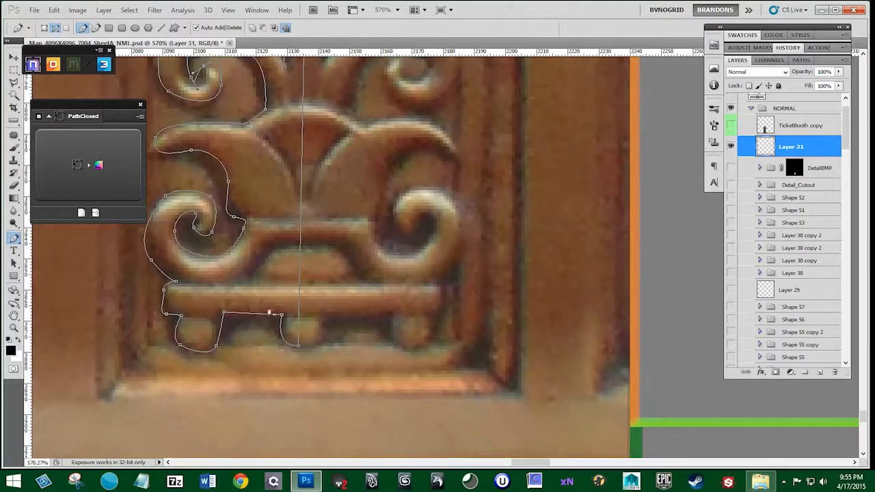
scroll(303, 350, down, 5)
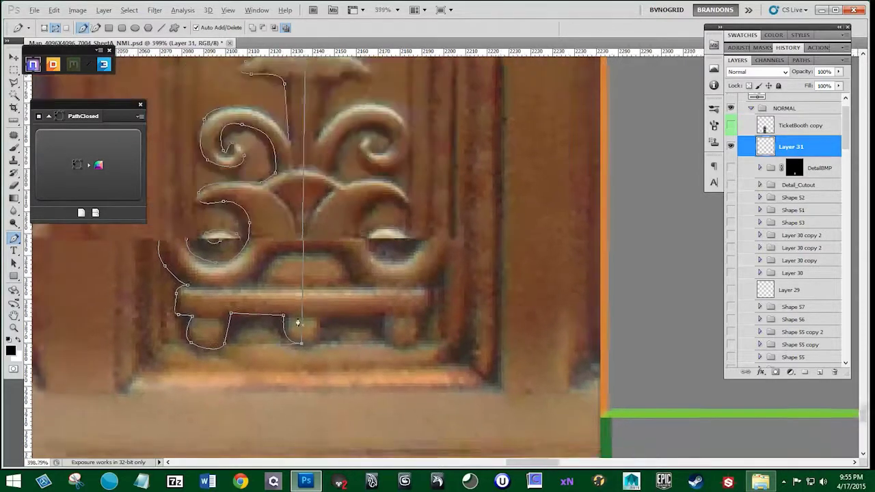
scroll(318, 318, down, 3)
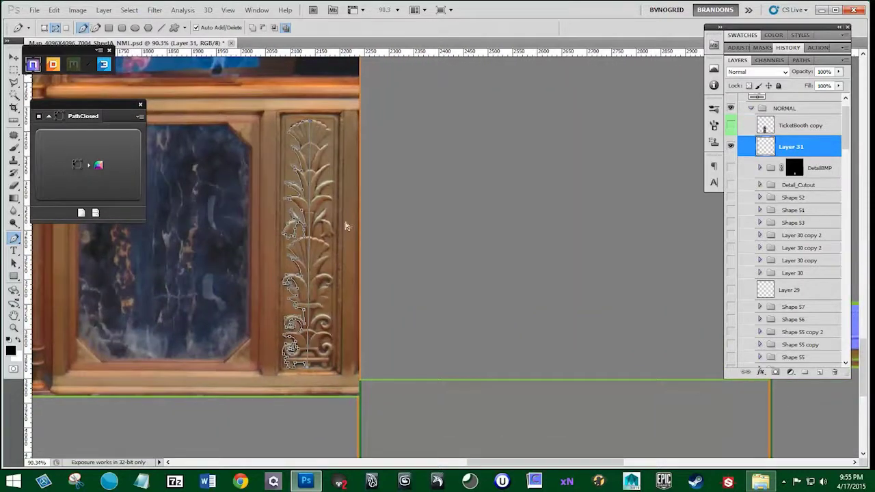
Save the work path under the name B
click(801, 60)
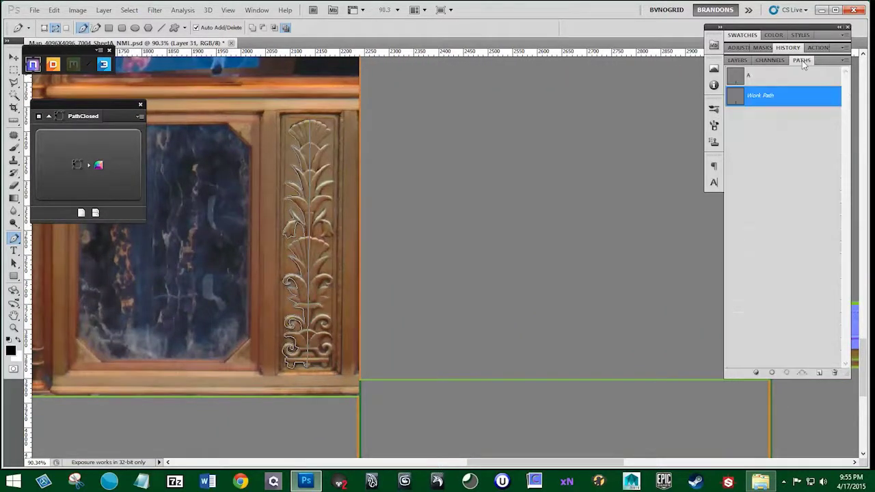
double_click(760, 99)
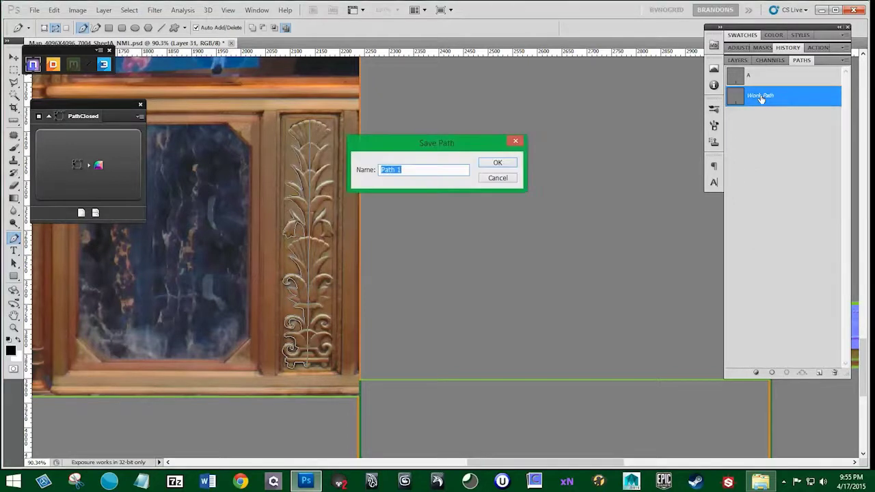
text(B)
click(498, 163)
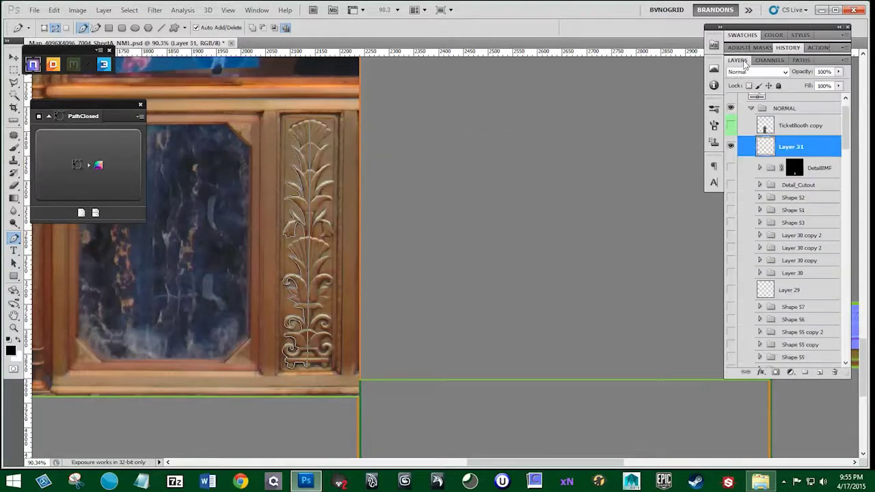
Load path B as a selection
click(739, 60)
click(801, 60)
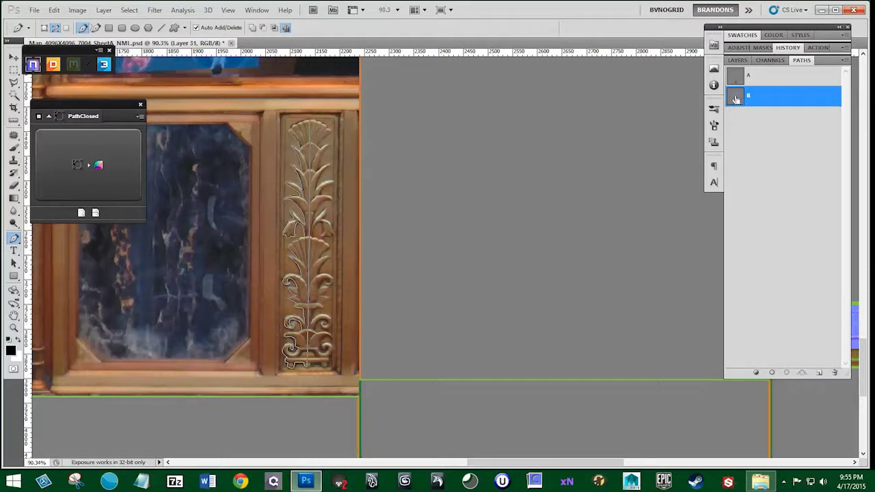
ctrl+click(735, 100)
Add a new layer above Layer 31, fill the half-ornament selection with black, and deselect
click(738, 60)
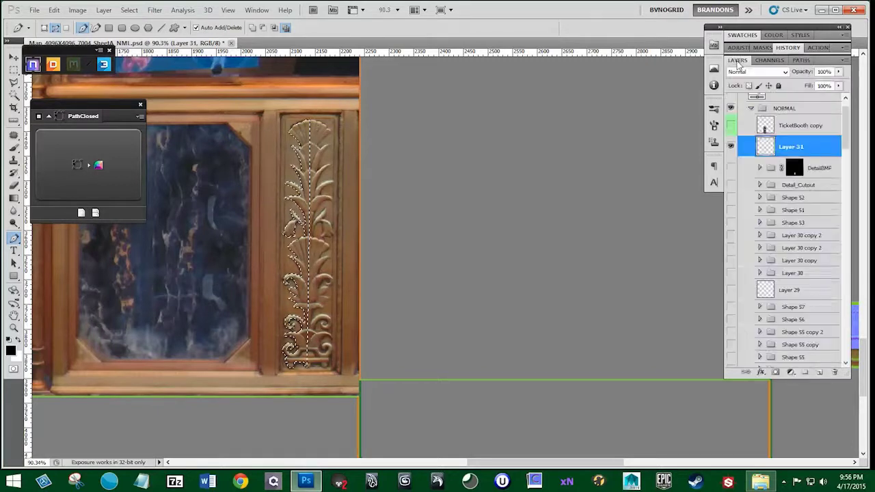
click(821, 374)
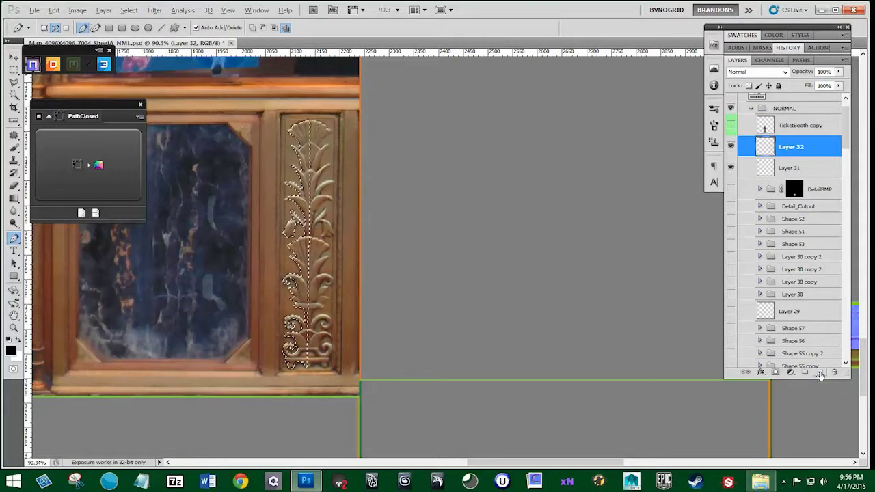
key(alt+BackSpace)
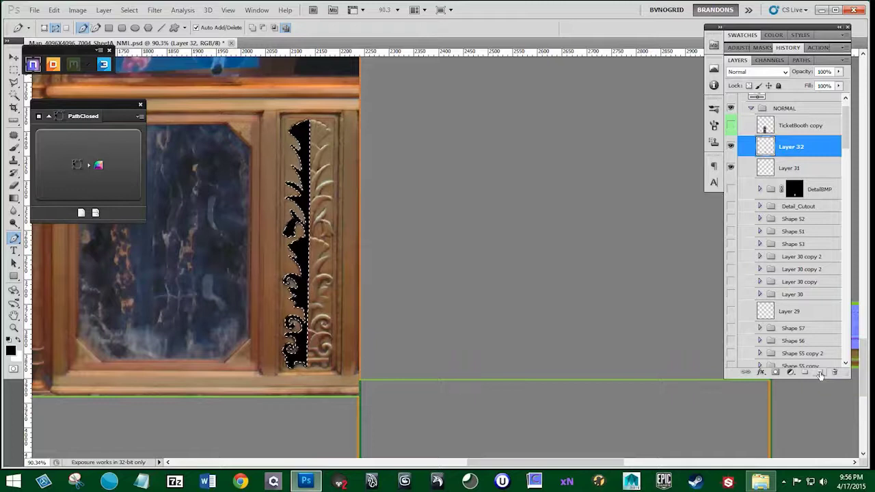
key(ctrl+d)
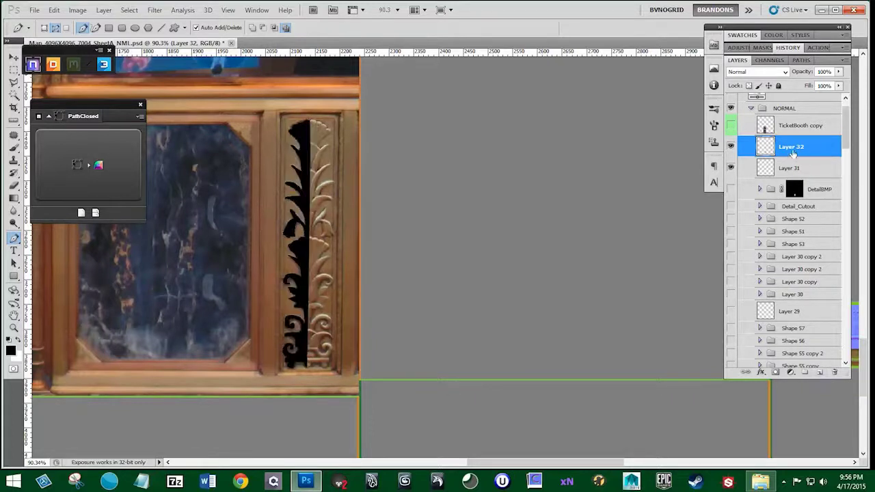
Duplicate the black half-ornament layer and flip the copy horizontally
drag(792, 152, 820, 372)
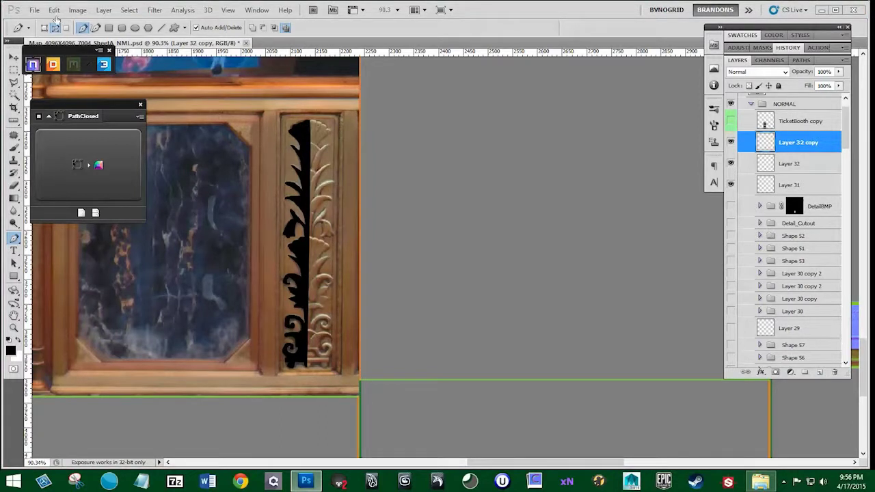
click(54, 11)
mouse_move(165, 224)
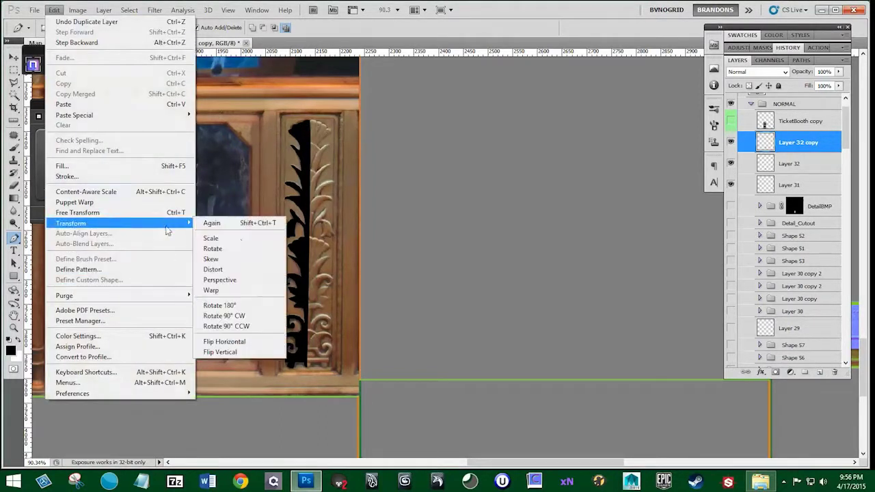
click(252, 343)
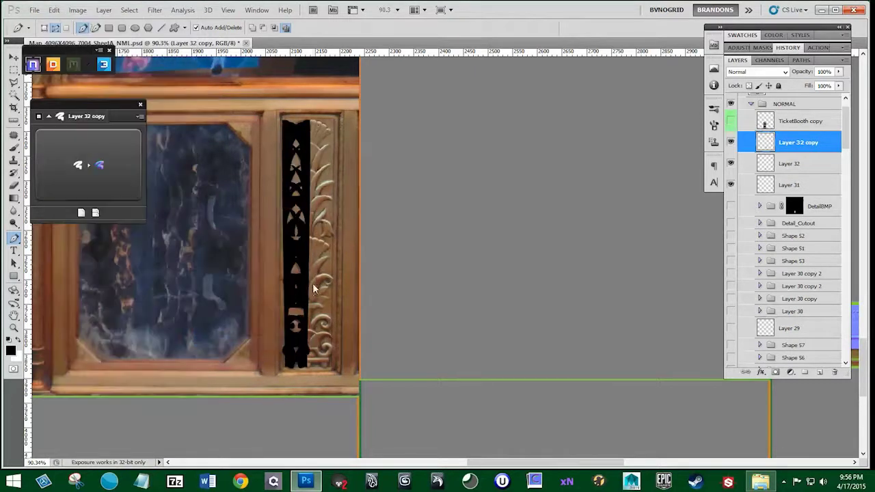
Move the flipped half-ornament over the uncovered half of the carving and merge it with Layer 32 and Layer 31
key(v)
drag(301, 263, 328, 258)
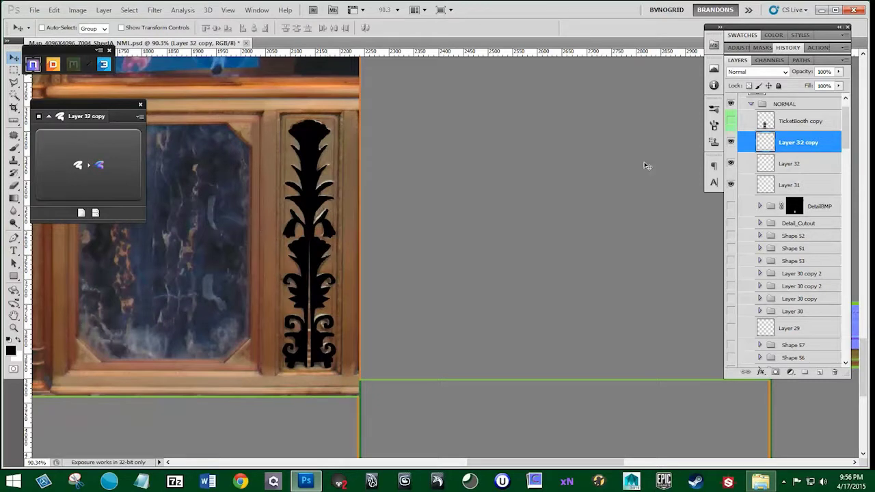
shift+click(786, 184)
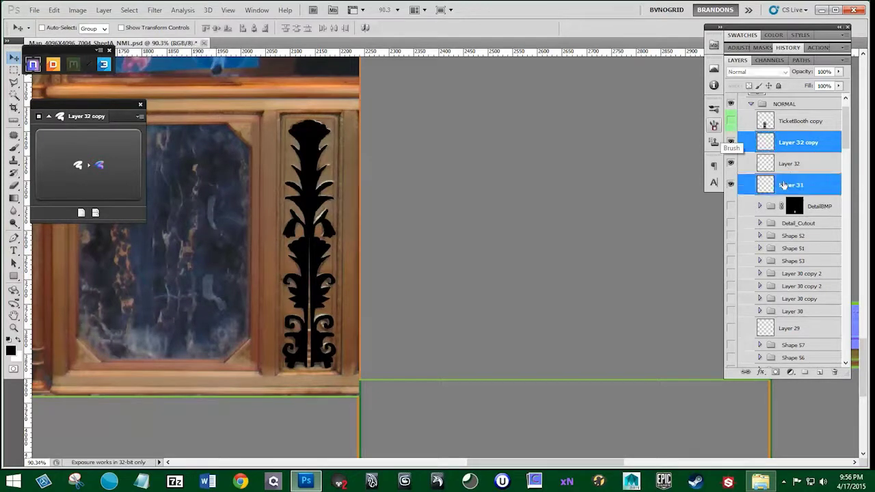
right_click(786, 166)
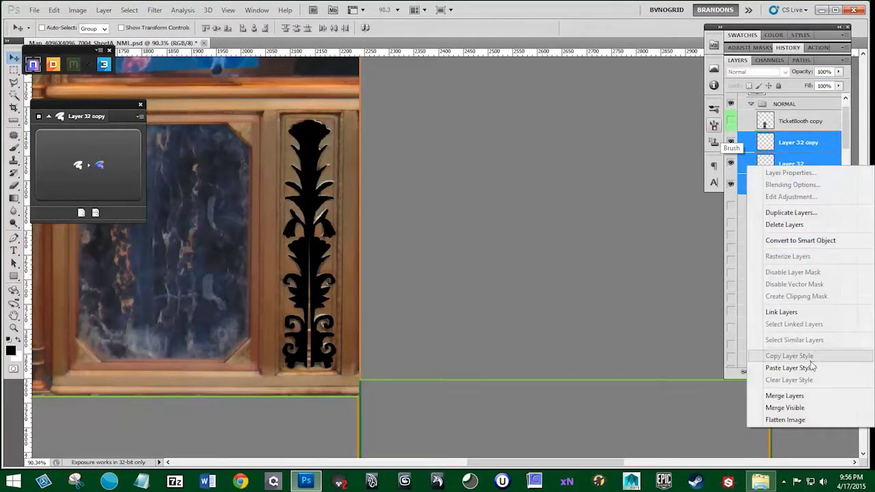
click(784, 395)
scroll(291, 311, up, 2)
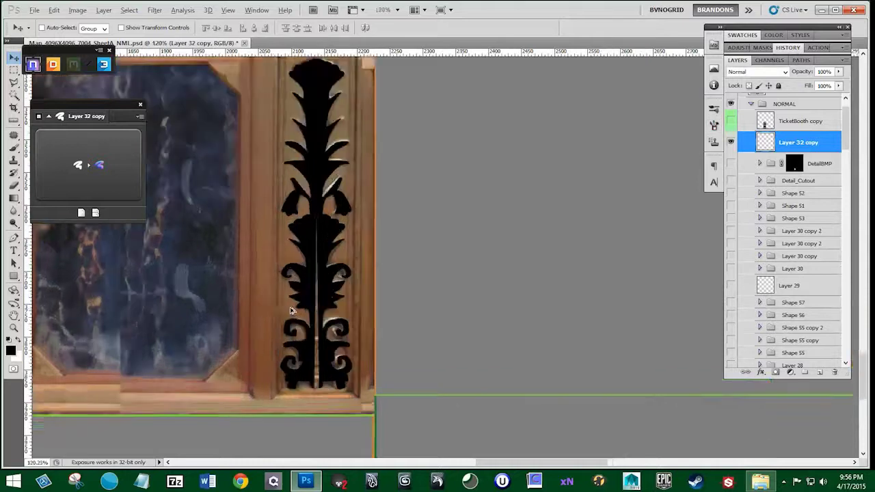
scroll(290, 311, up, 1)
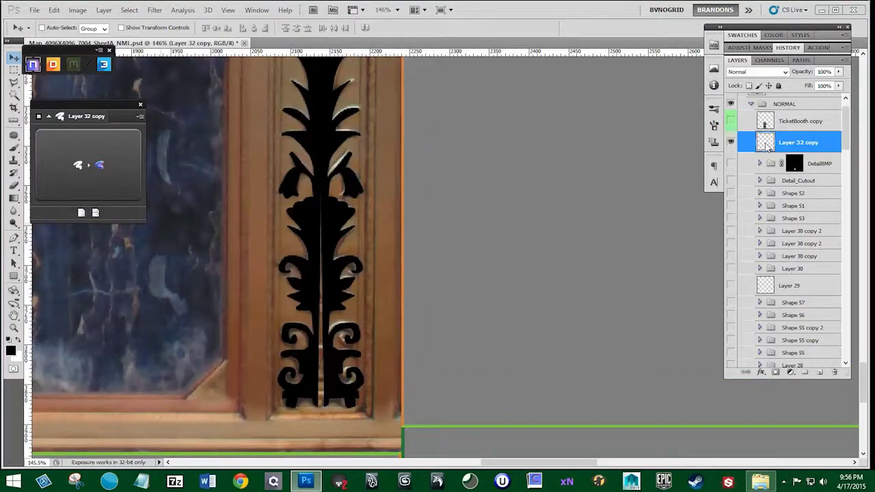
ctrl+click(766, 143)
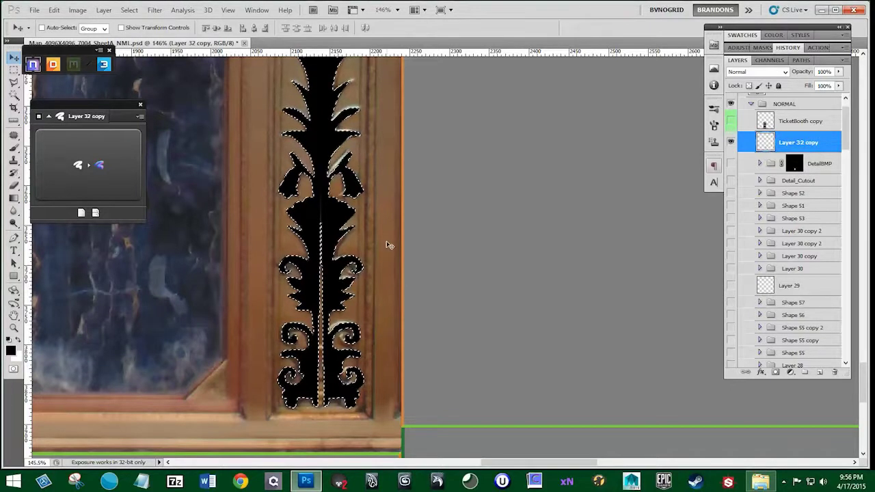
scroll(388, 244, down, 1)
drag(373, 151, 378, 239)
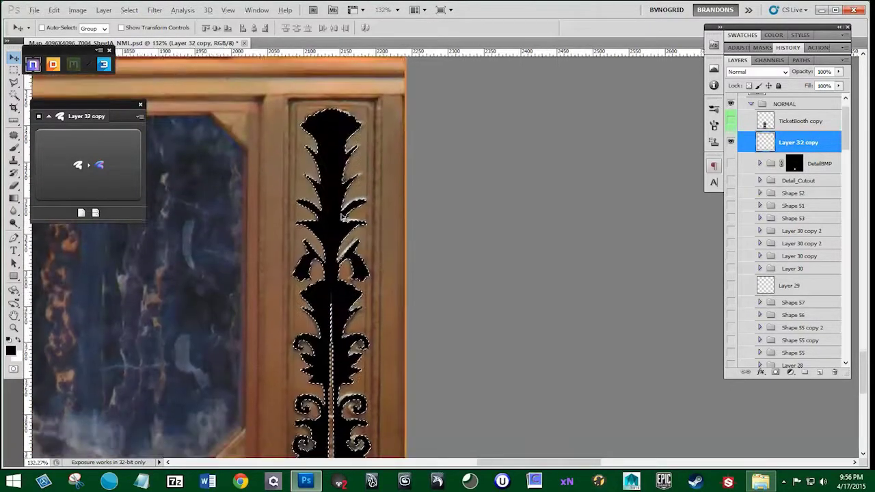
scroll(344, 217, up, 2)
drag(362, 327, 355, 152)
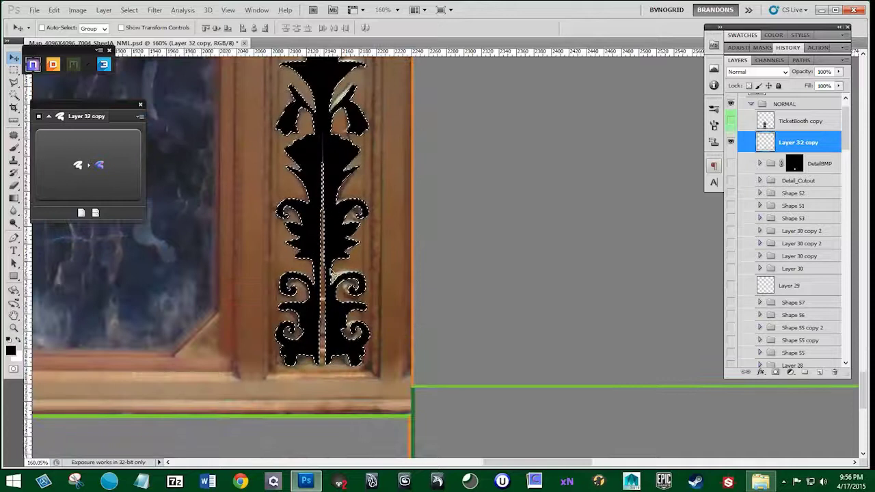
key(ctrl+d)
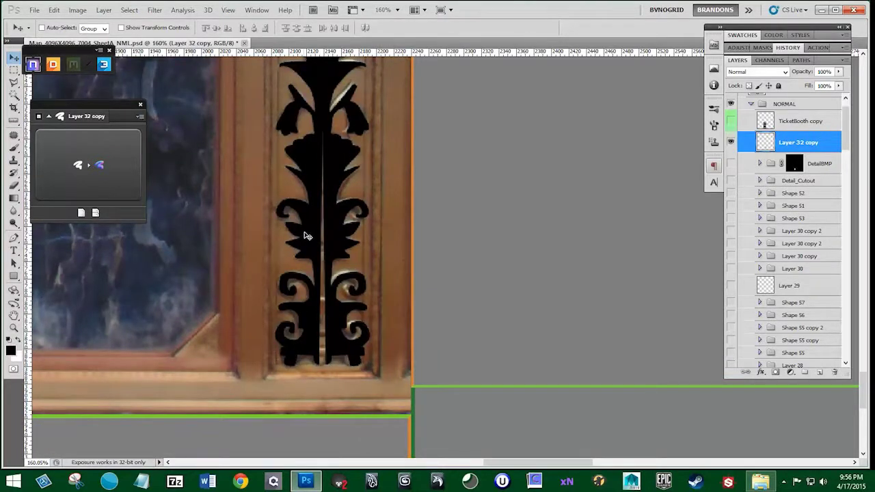
Paint the gap along the merged ornament's centre line solid black with a size 9 brush
key(b)
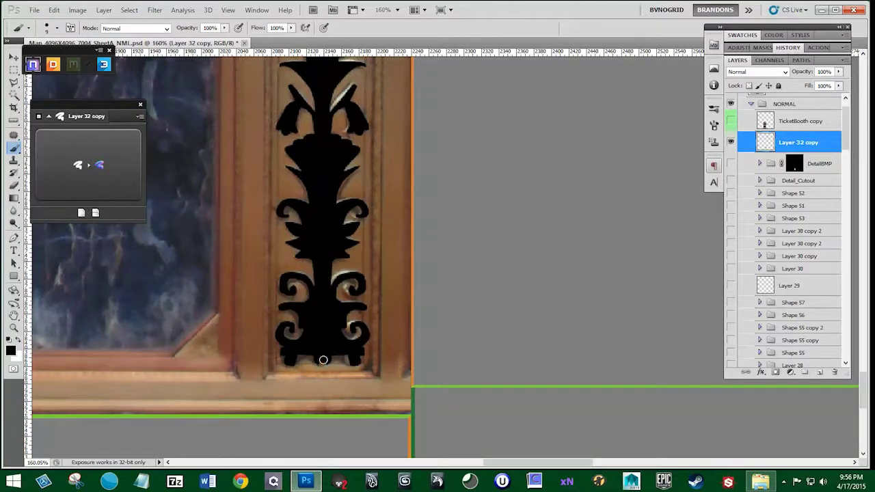
scroll(374, 275, down, 5)
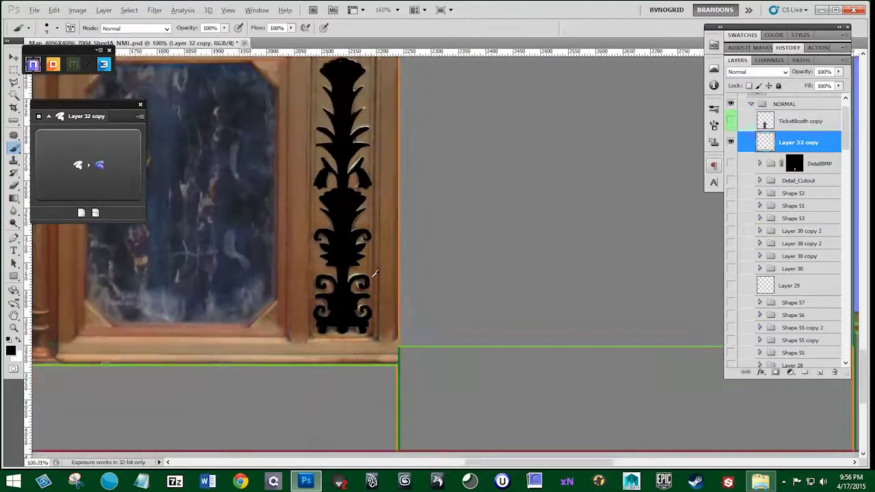
Load the completed ornament's outline as a selection and convert it into a beveled normal map layer
drag(455, 167, 452, 185)
ctrl+click(762, 144)
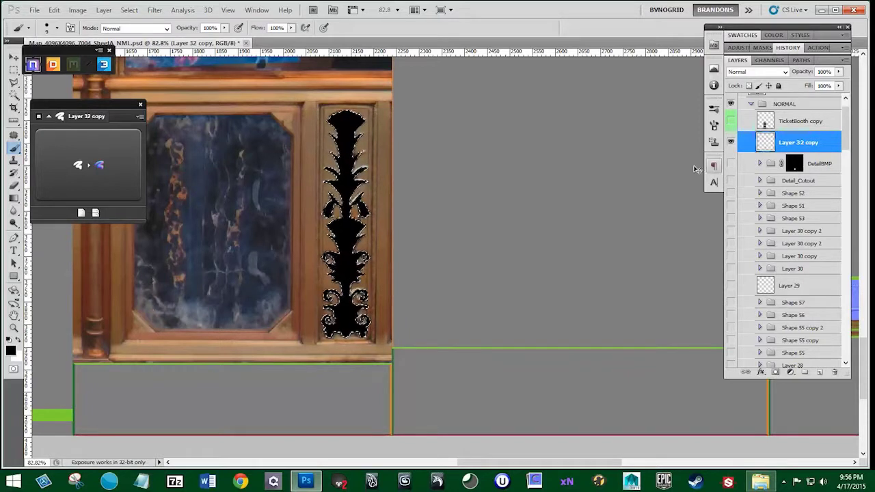
key(ctrl+d)
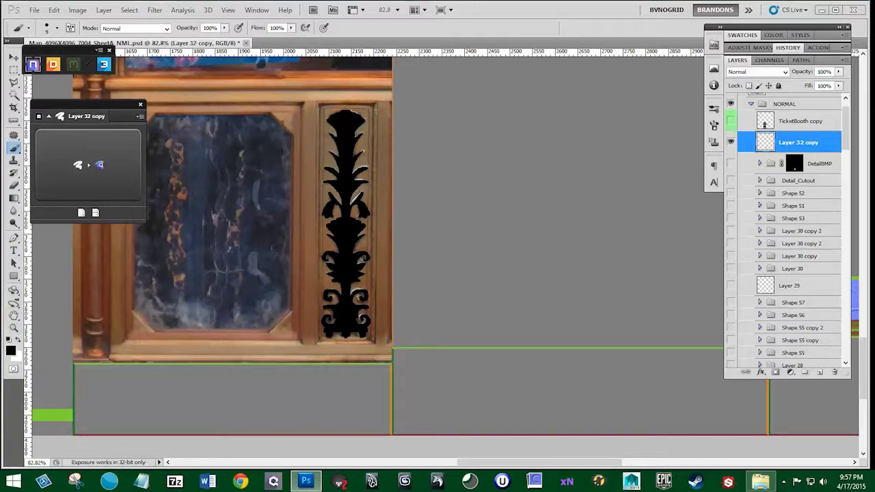
click(89, 164)
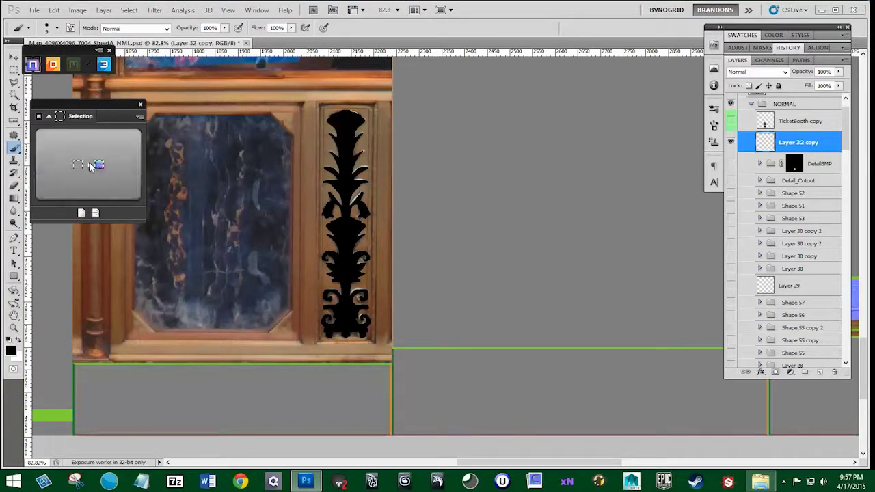
click(88, 163)
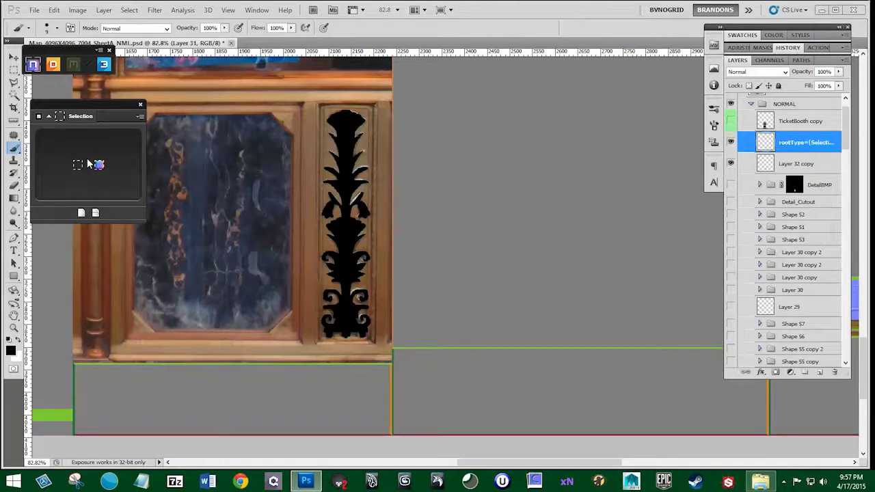
Rename the black ornament layer BlackSelection
double_click(793, 156)
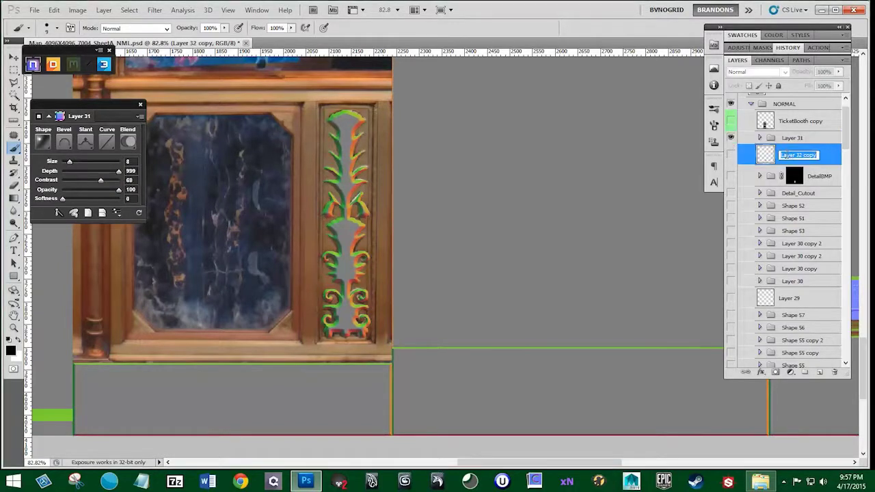
text(Back)
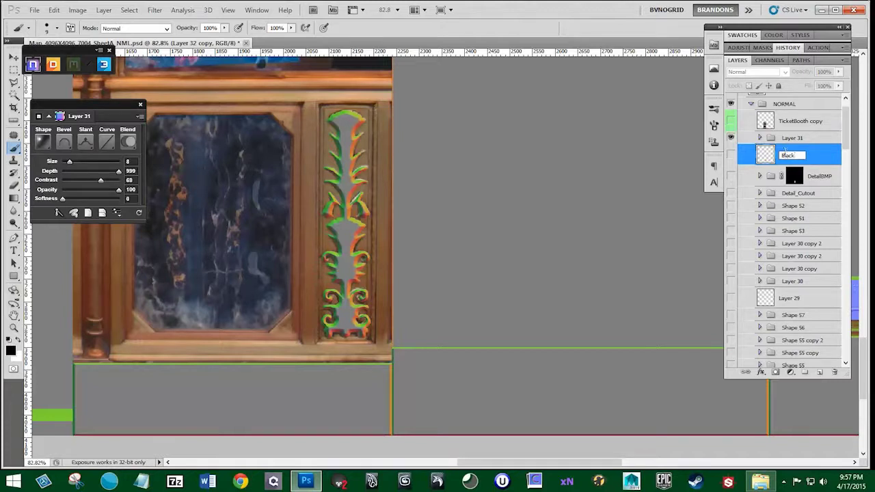
text(lackSelection)
key(Return)
Select the Layer 31 normal group and set its bevel size to 6 and softness to 3
scroll(267, 199, up, 1)
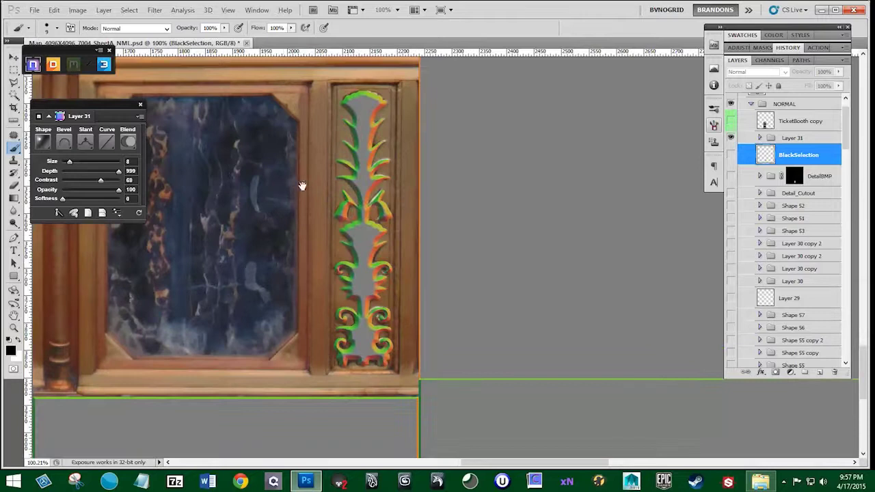
scroll(303, 187, left, 1)
click(793, 138)
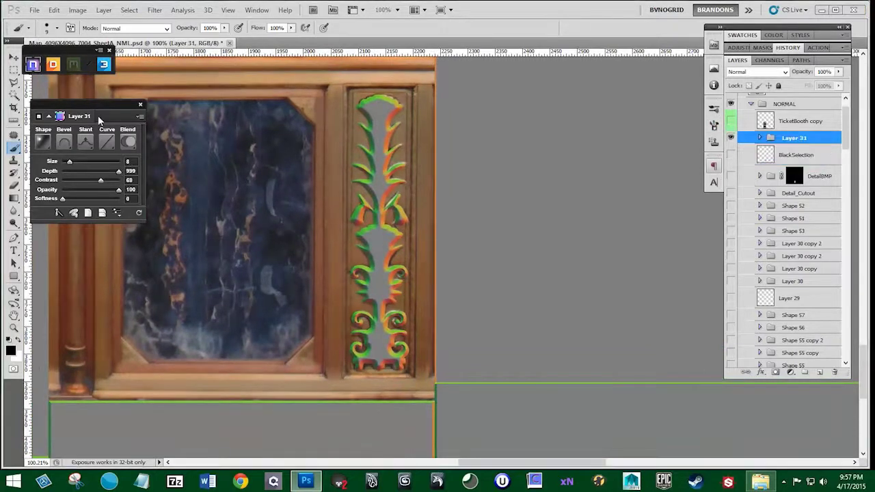
drag(110, 104, 118, 95)
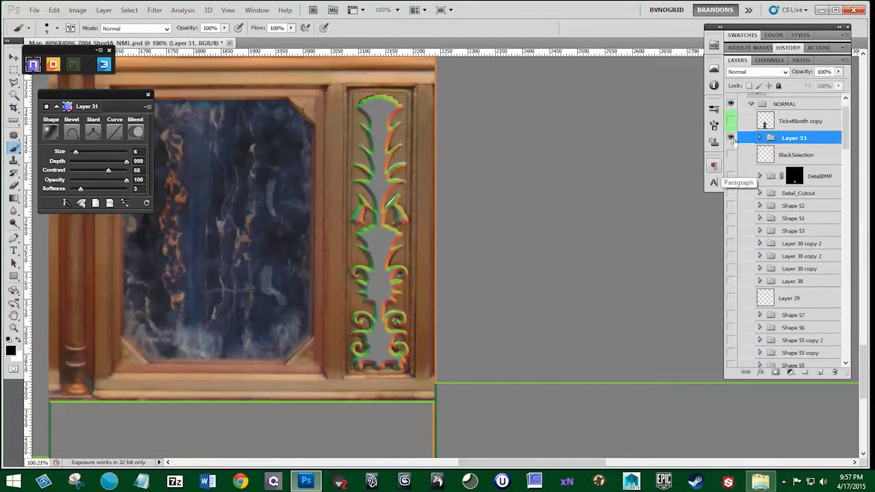
Compare the beveled ornament with the photographed carving by toggling Layer 31, leaving the layer hidden
click(731, 137)
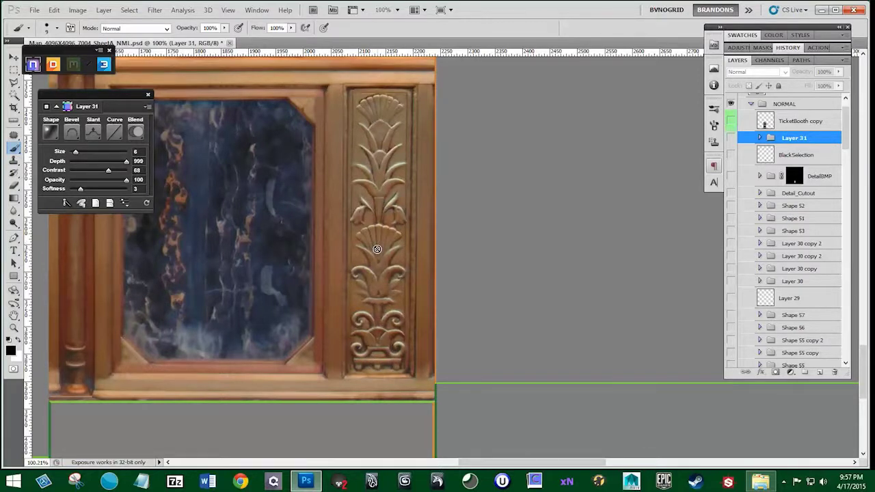
scroll(376, 249, up, 2)
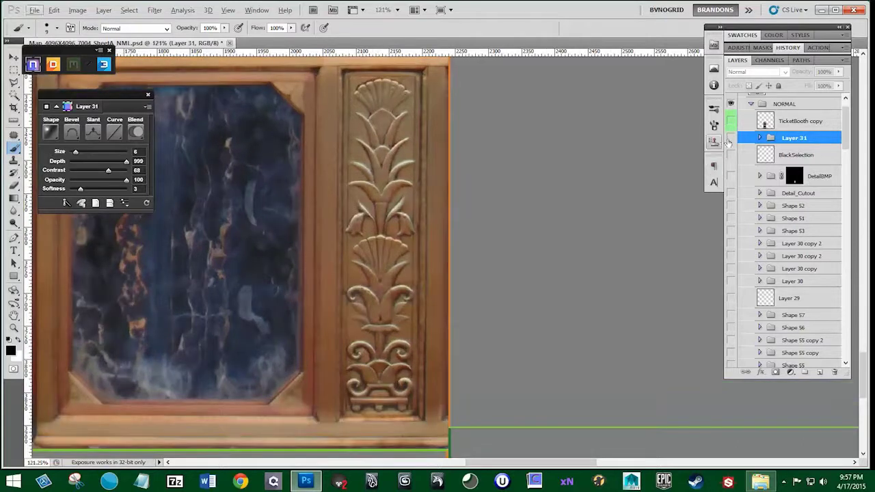
click(730, 138)
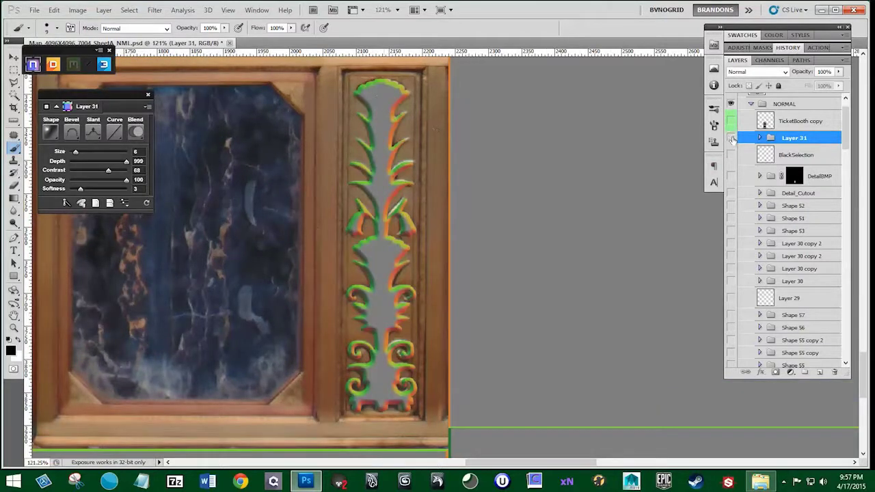
click(732, 138)
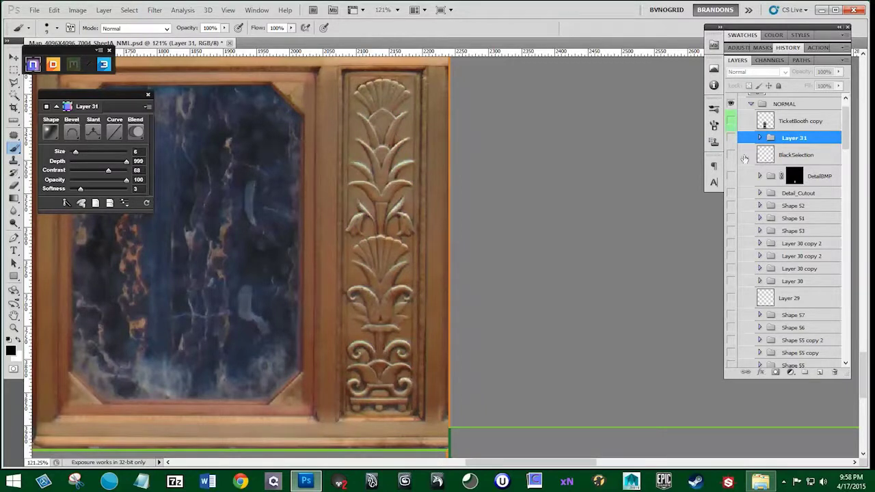
Show the TicketBooth copy layer and copy its carved floral strip onto a new layer
click(753, 122)
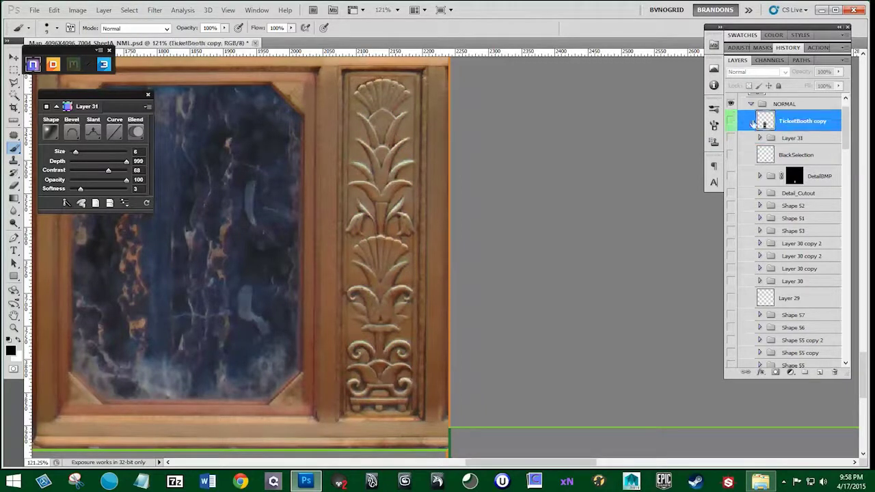
click(732, 121)
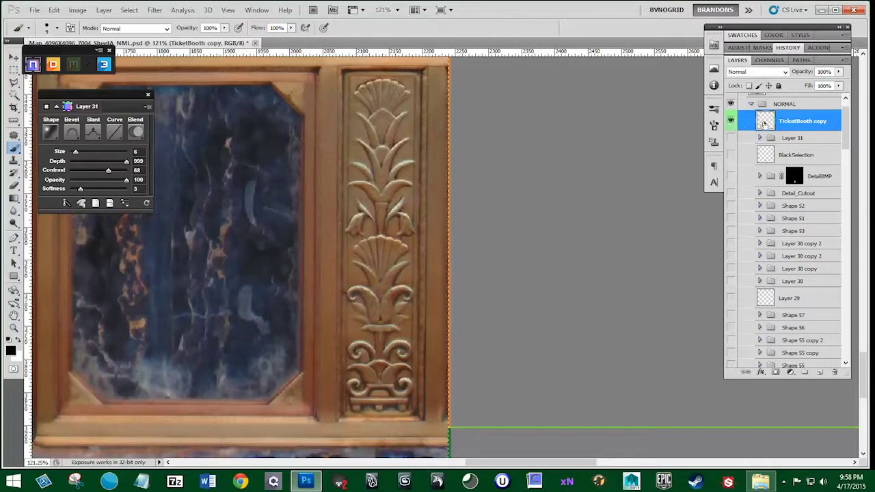
scroll(482, 216, down, 3)
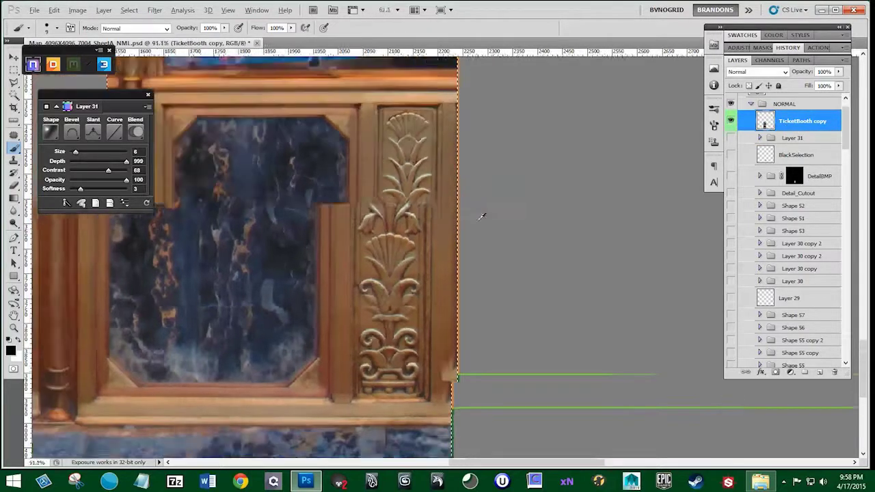
scroll(482, 216, down, 4)
mouse_move(500, 182)
mouse_down()
mouse_move(491, 389)
mouse_move(486, 185)
mouse_up()
scroll(486, 185, up, 5)
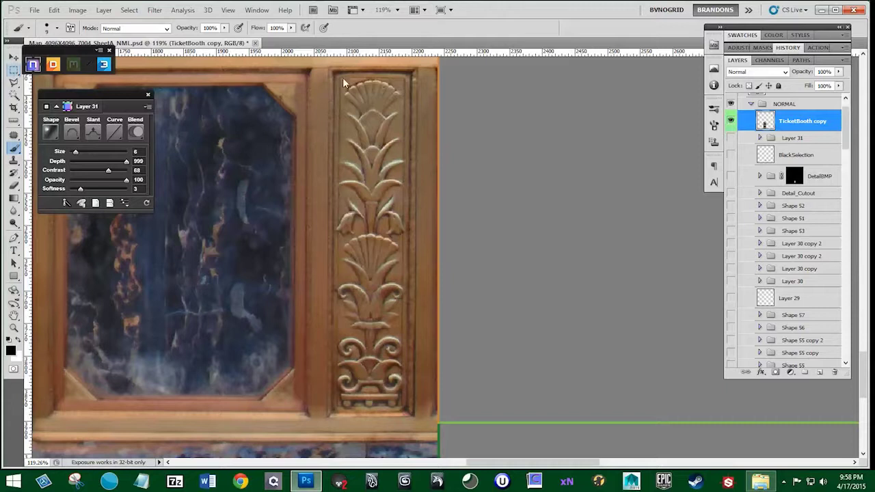
key(m)
mouse_move(340, 76)
mouse_down()
mouse_move(384, 354)
mouse_move(396, 405)
mouse_move(408, 412)
mouse_up()
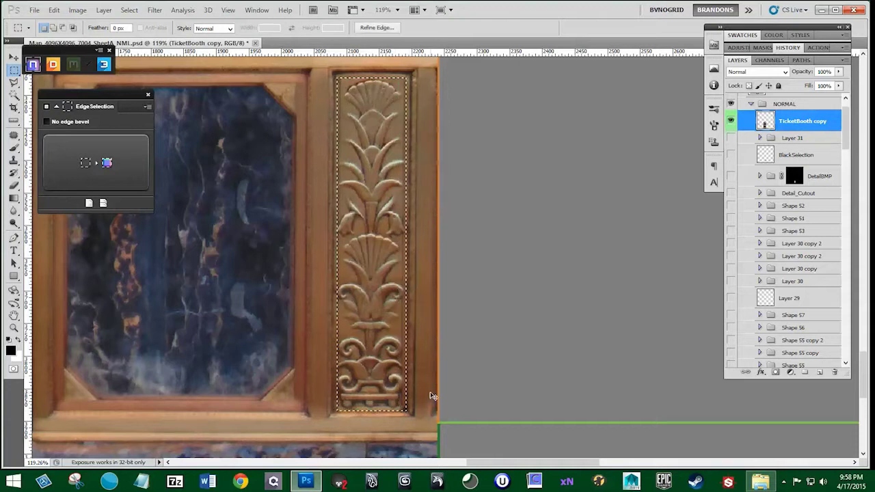
key(ctrl+j)
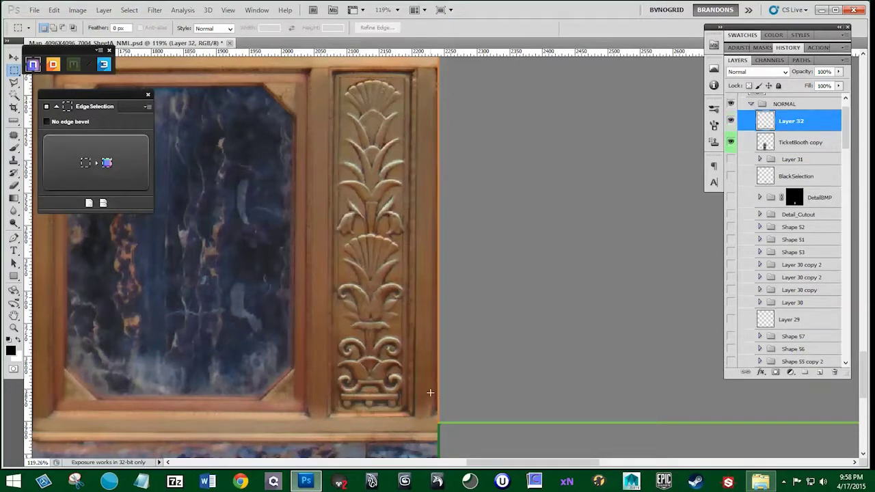
Hide TicketBooth copy and convert the copied floral strip layer into a normal map
click(731, 142)
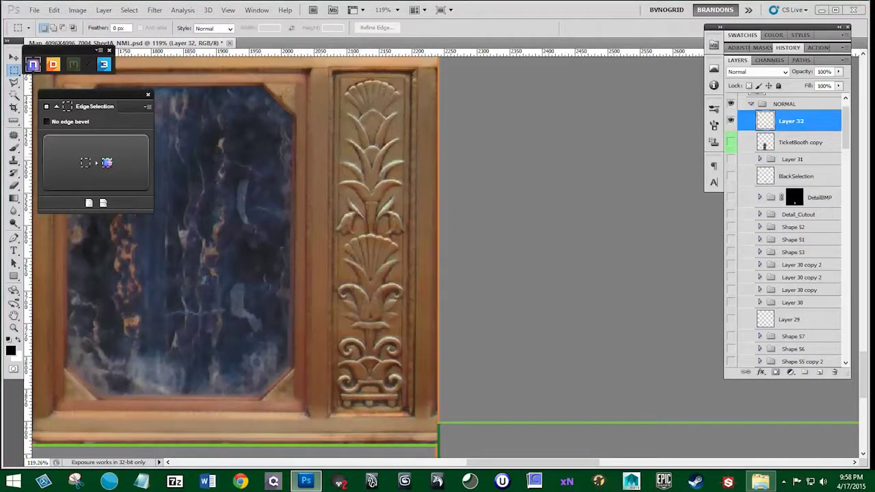
click(107, 162)
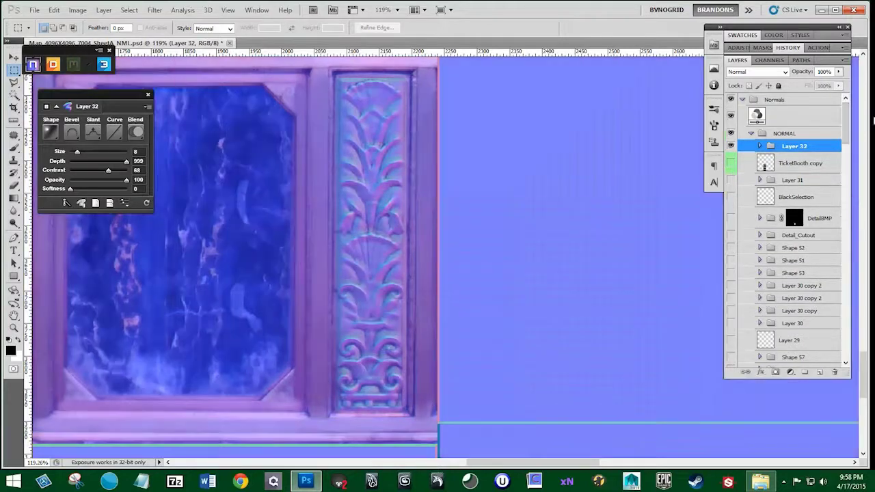
Hide the underlying booth photo and move TicketBooth copy above the Normals group, leaving that layer hidden too
mouse_move(847, 120)
mouse_down()
mouse_move(845, 294)
mouse_move(847, 118)
mouse_up()
click(730, 213)
drag(783, 165, 797, 99)
click(730, 104)
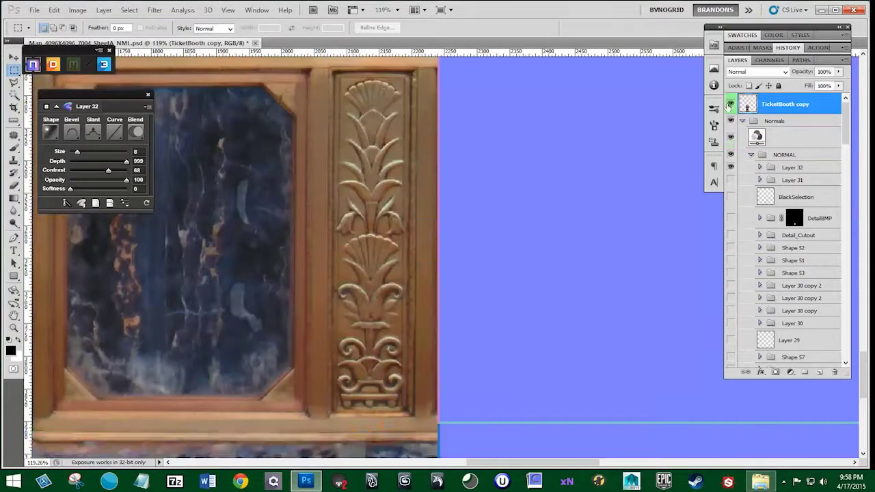
click(729, 105)
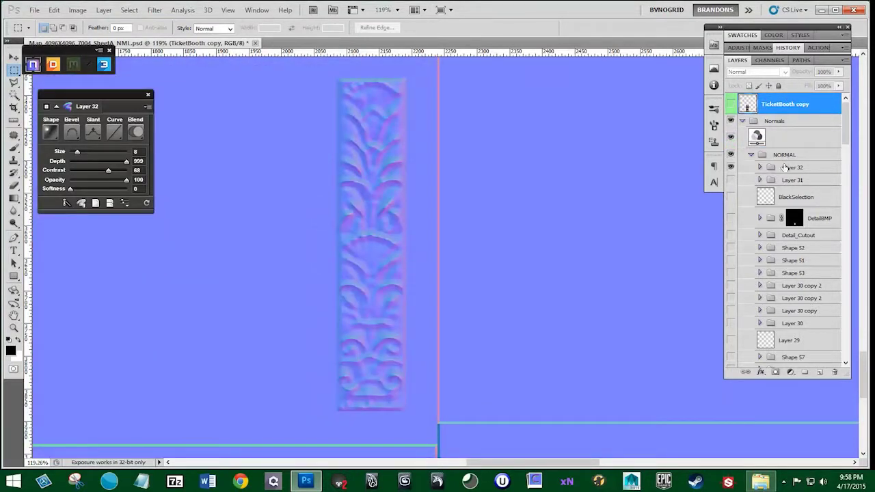
Select the Layer 32 normal group and toggle its visibility to check the carved strip's normals
click(793, 167)
click(731, 168)
click(731, 167)
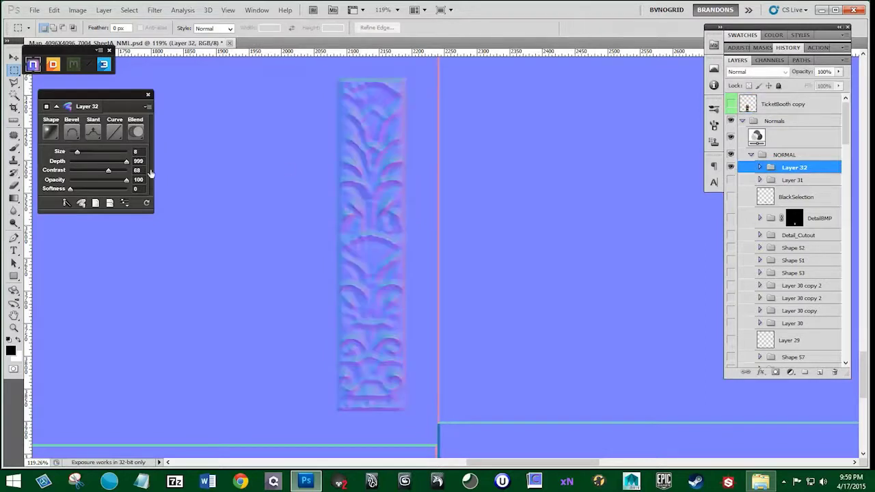
Try the Chiseled shape on the Layer 32 normals and return the shape to Smooth
click(58, 135)
click(70, 169)
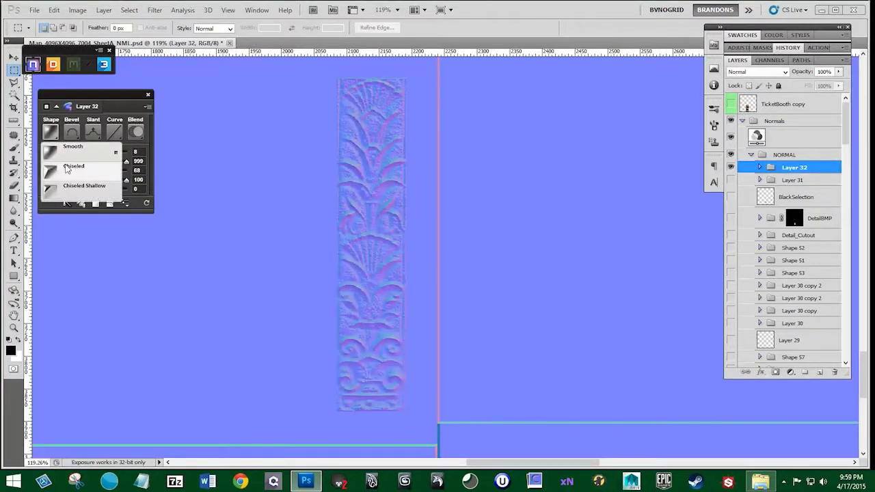
click(59, 136)
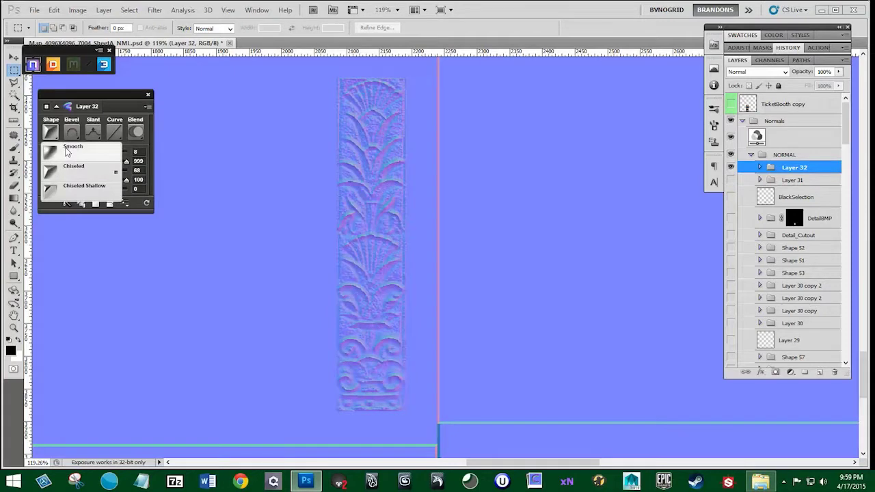
click(66, 150)
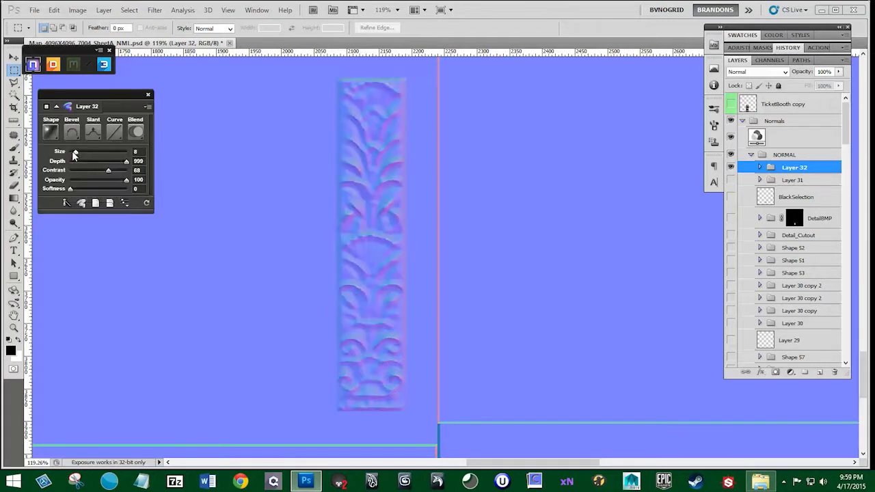
Give the Layer 32 normals an Emboss bevel with size 5, depth 568, contrast 66 and softness 2
click(72, 132)
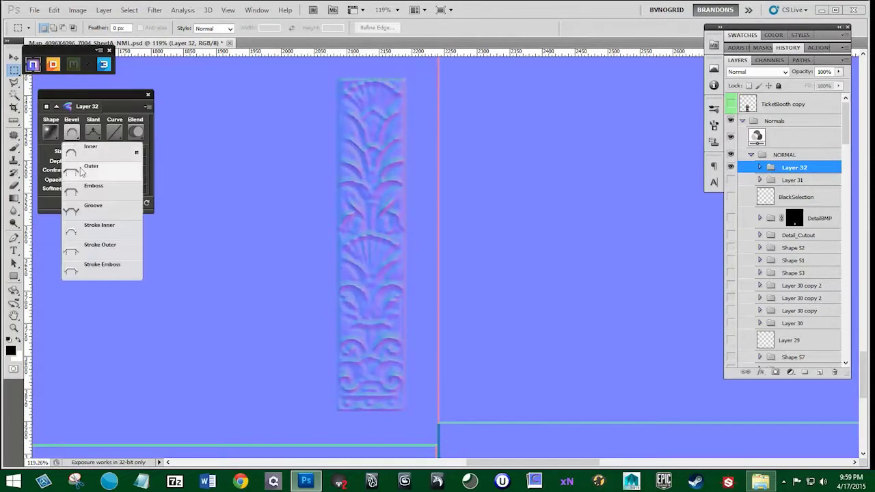
click(83, 190)
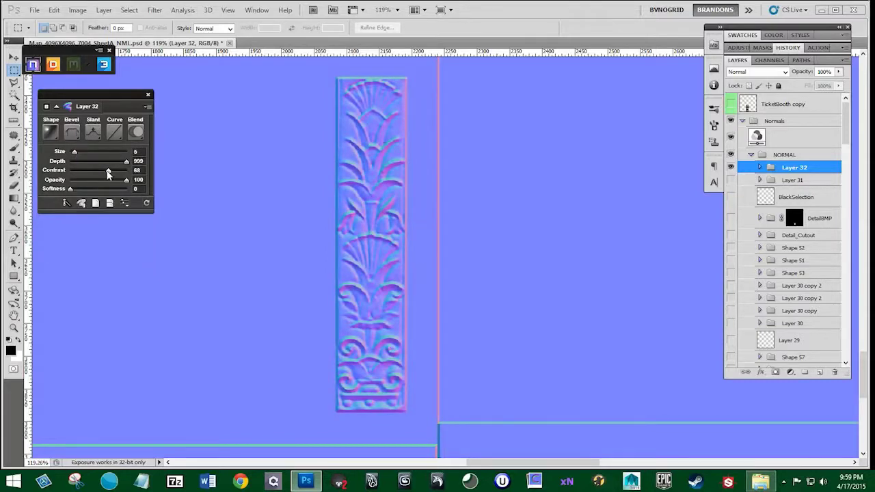
mouse_move(107, 174)
mouse_down()
mouse_move(117, 172)
mouse_move(103, 164)
mouse_up()
drag(73, 189, 77, 189)
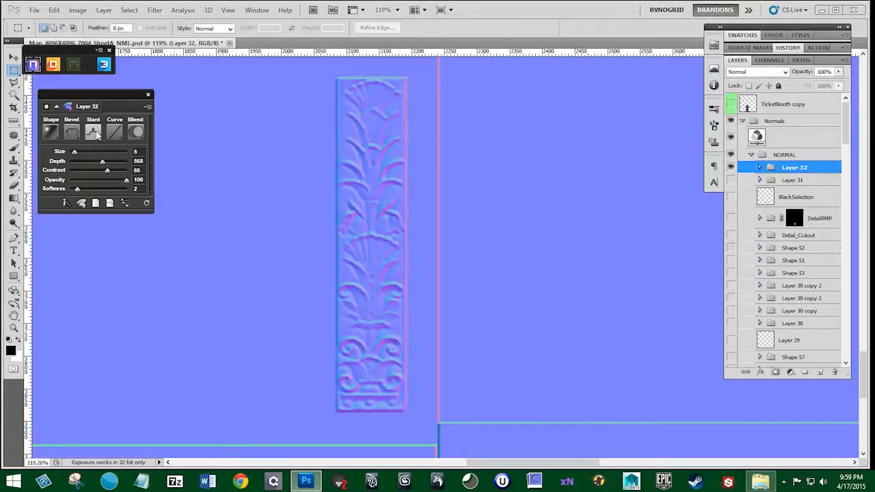
Try the Half Round, Cone, Valley - High and Cone - Asymmetrical curves on the Layer 32 normals and return to Linear
click(94, 133)
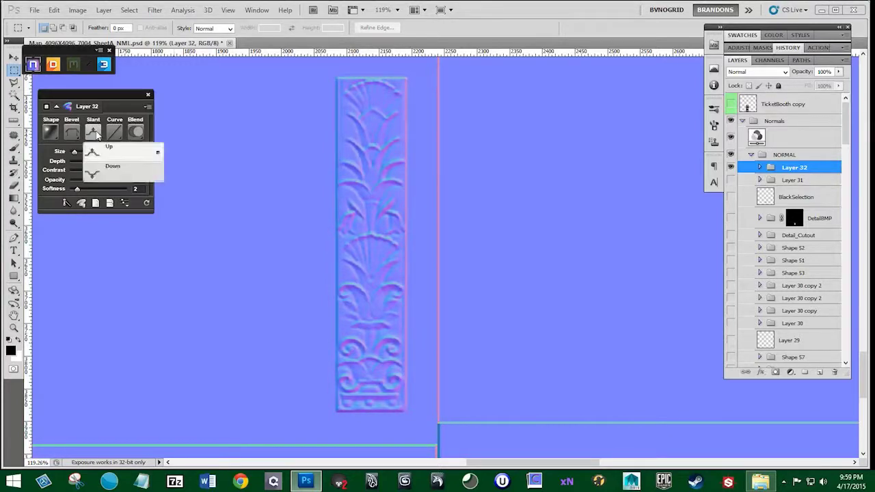
click(115, 132)
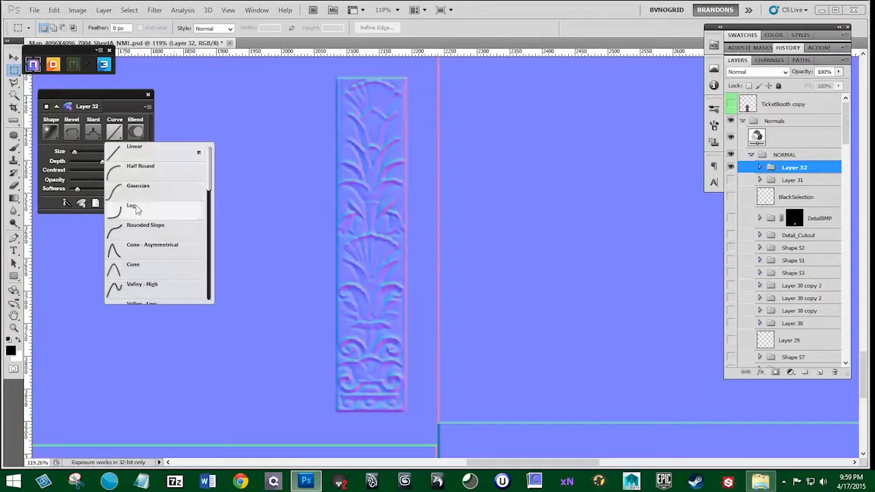
click(135, 172)
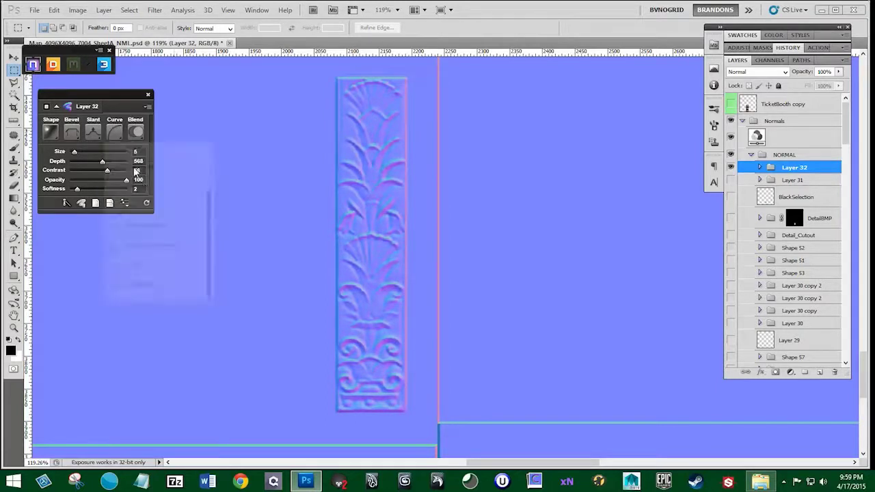
click(115, 133)
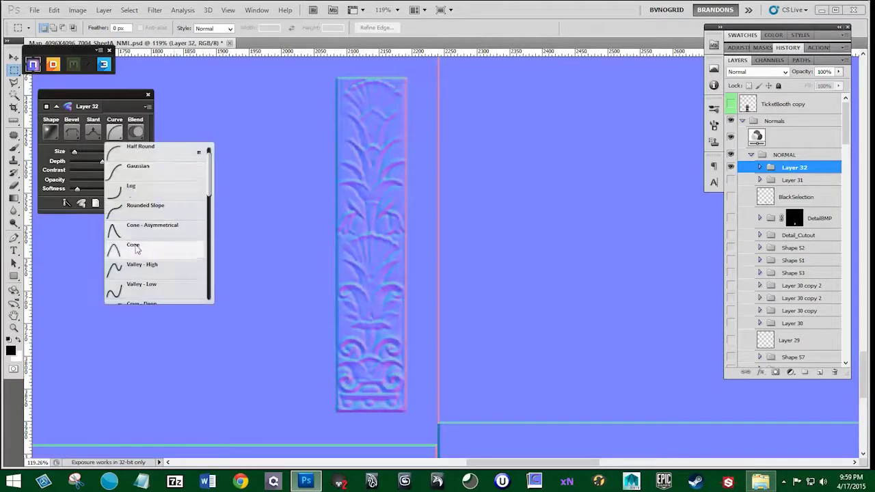
click(136, 250)
click(115, 133)
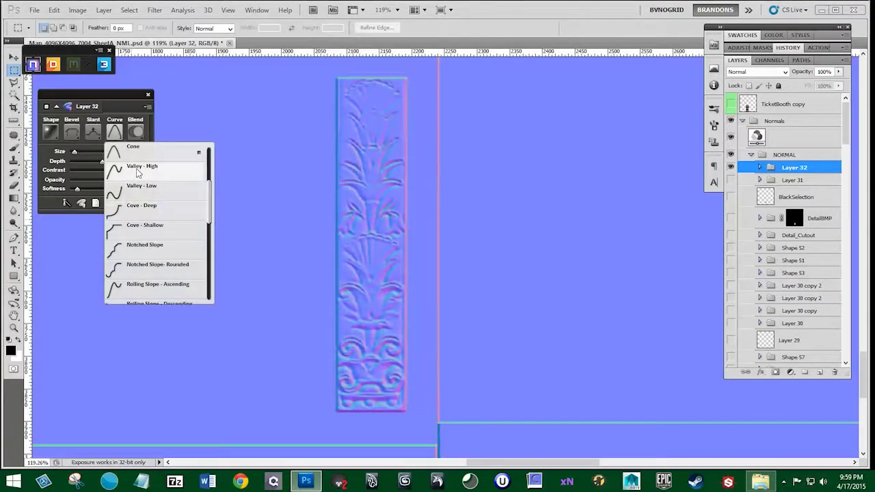
click(136, 173)
click(115, 133)
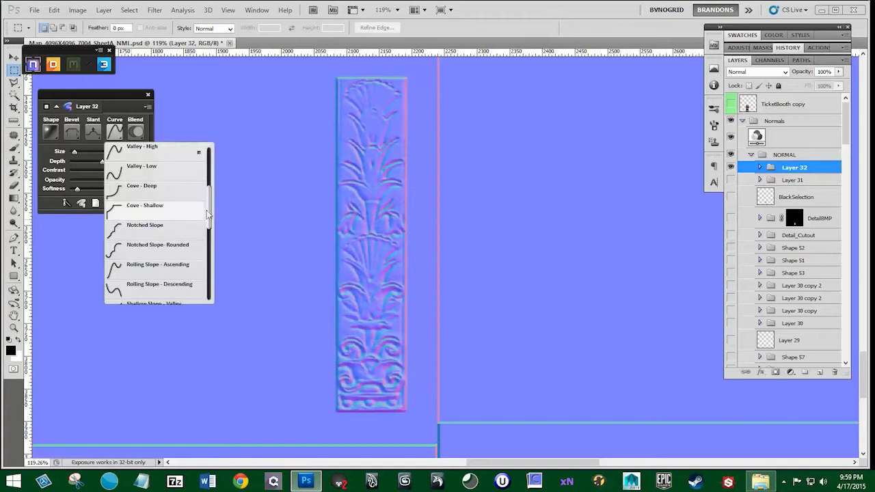
scroll(182, 212, up, 1)
click(152, 177)
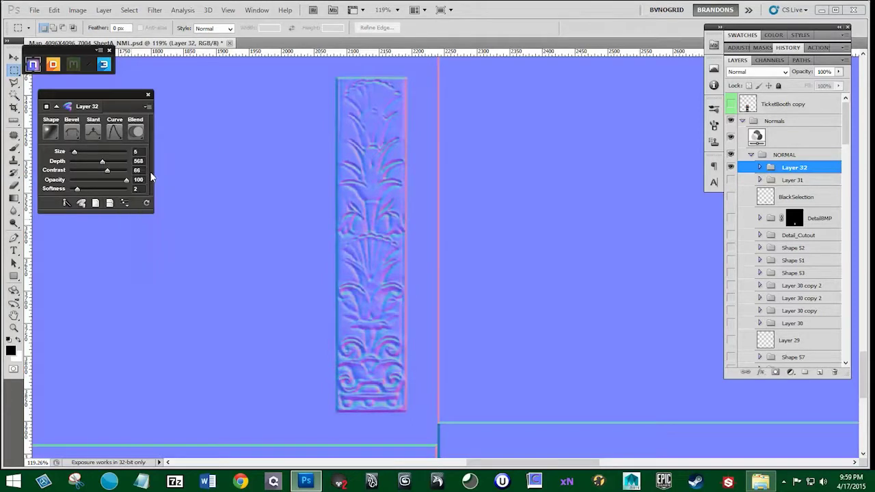
click(115, 132)
scroll(191, 168, up, 3)
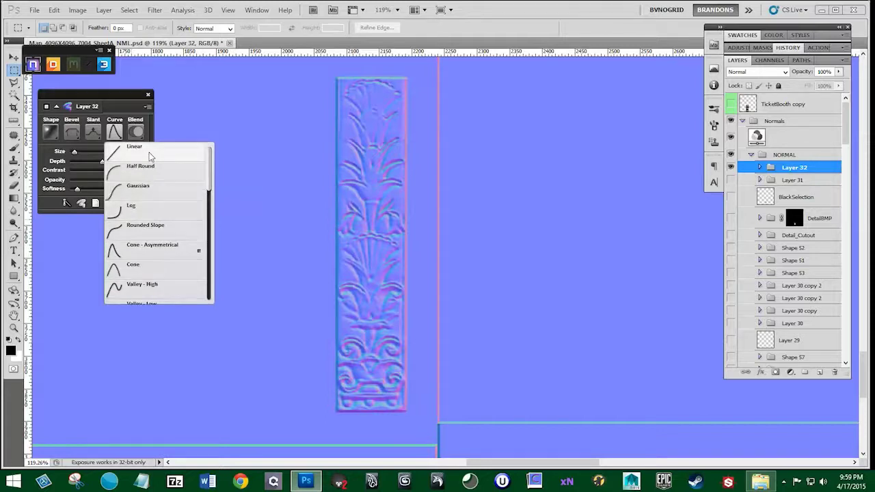
click(150, 157)
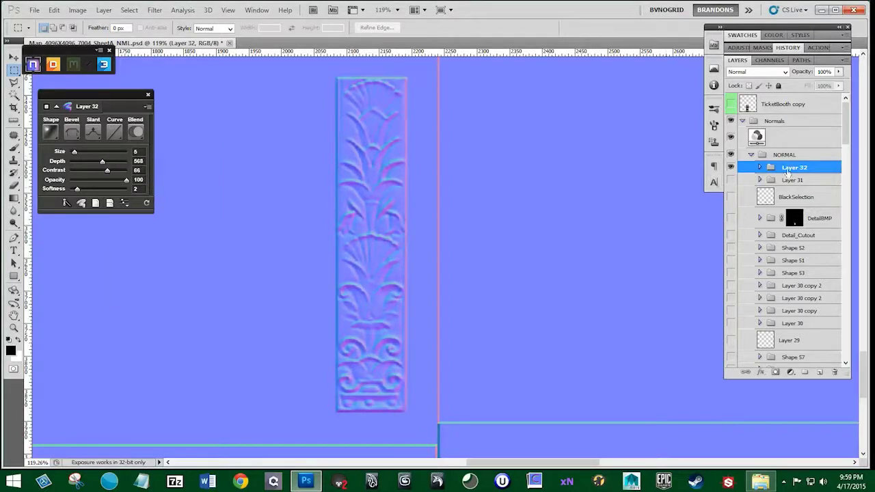
Show Layer 31, try stacking it above Layer 32, and restore Layer 32 on top as the selected group
click(730, 180)
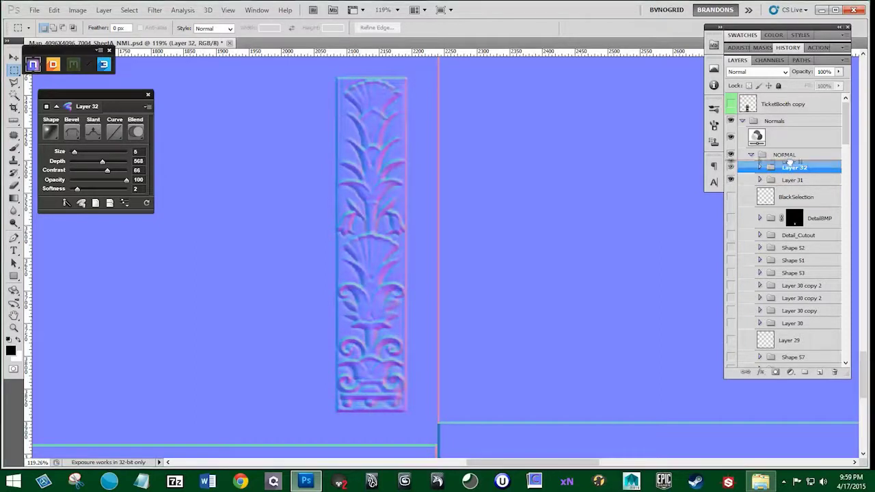
drag(792, 181, 789, 164)
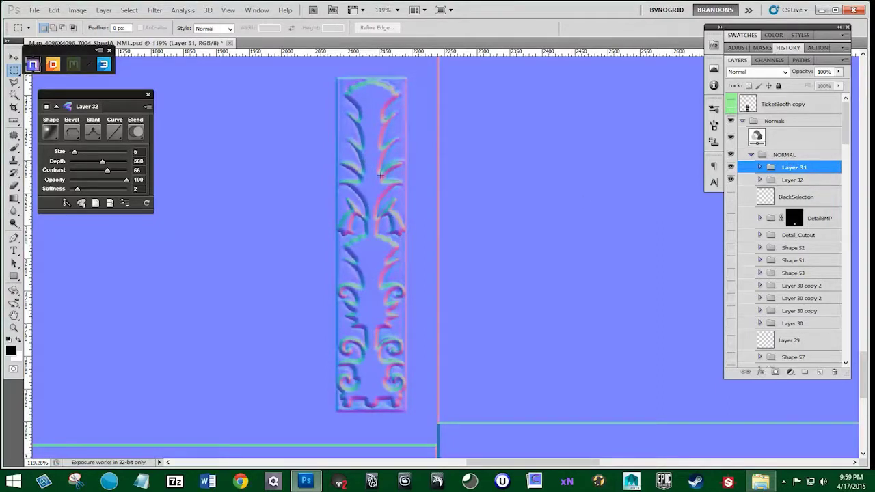
drag(791, 180, 791, 189)
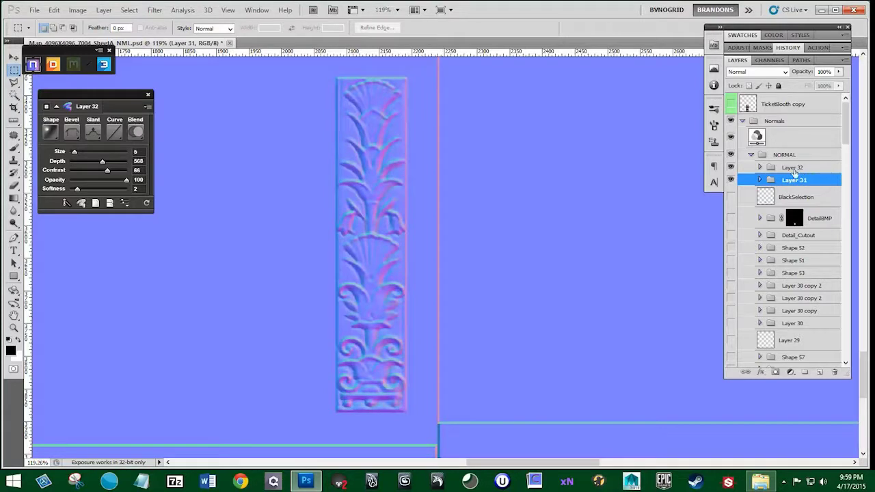
click(792, 170)
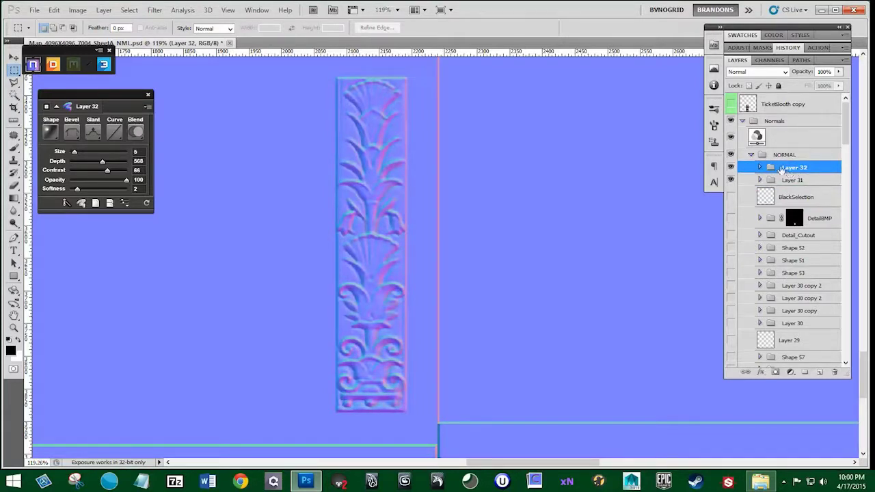
Hide the Normals adjustment layer and grey fill to reveal the booth photo, and set Layer 32's blend to Soft light
click(731, 138)
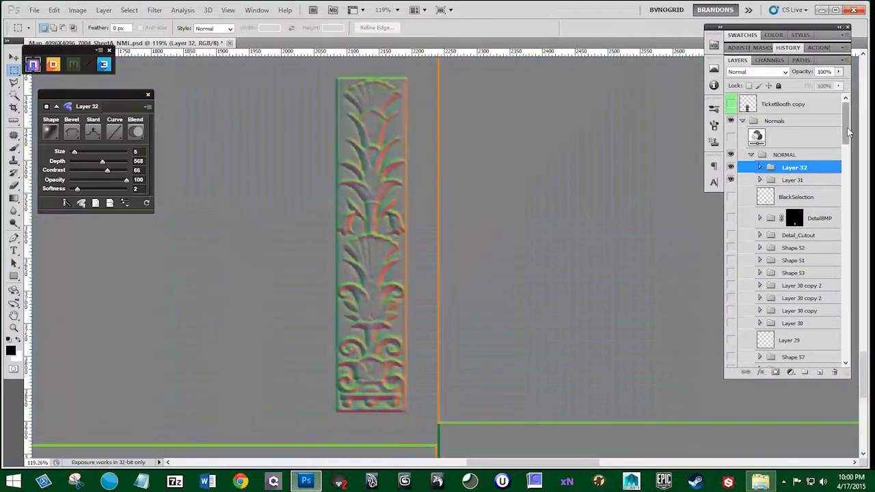
drag(846, 135, 852, 117)
click(730, 214)
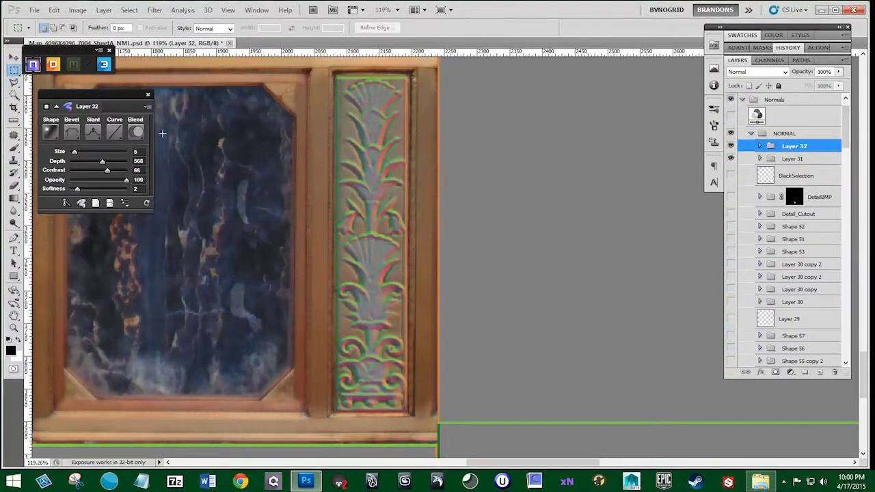
click(136, 131)
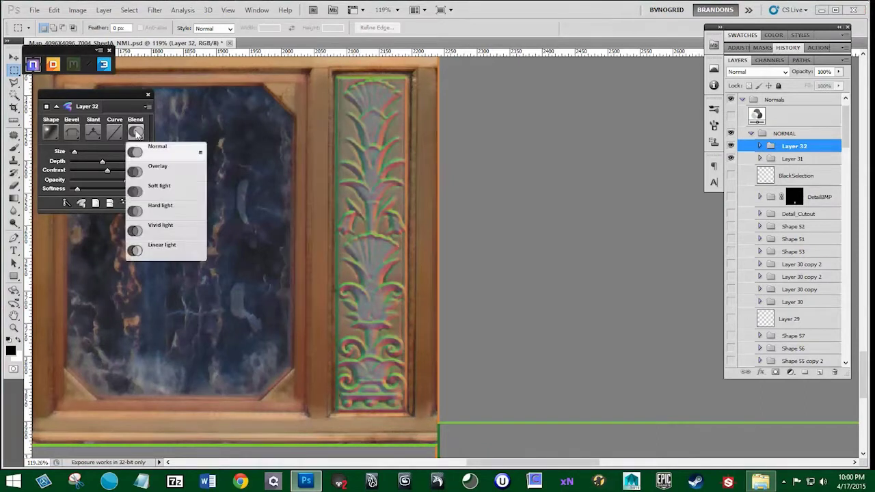
click(154, 188)
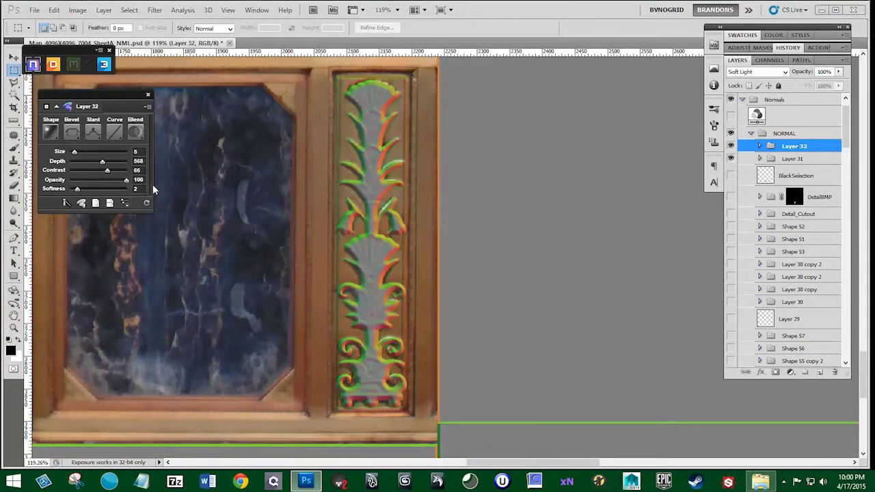
Show the Normals adjustment layer and the grey fill layer again to cover the booth photo
click(730, 116)
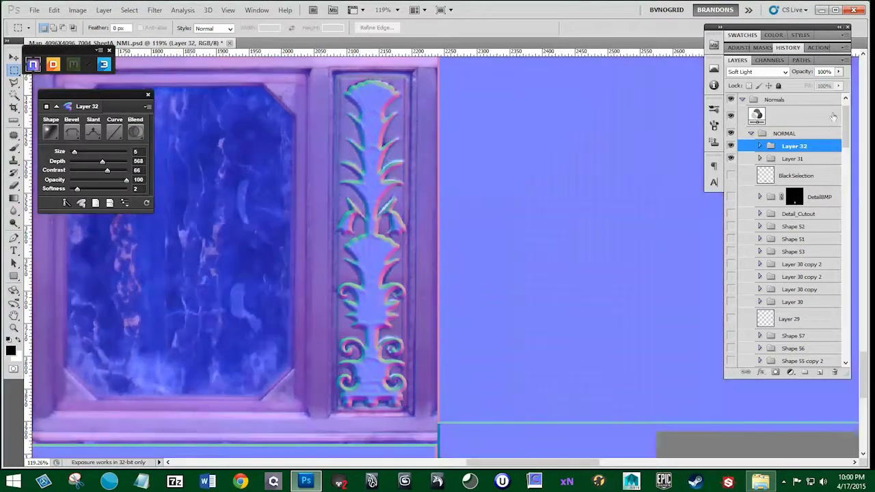
scroll(831, 205, down, 10)
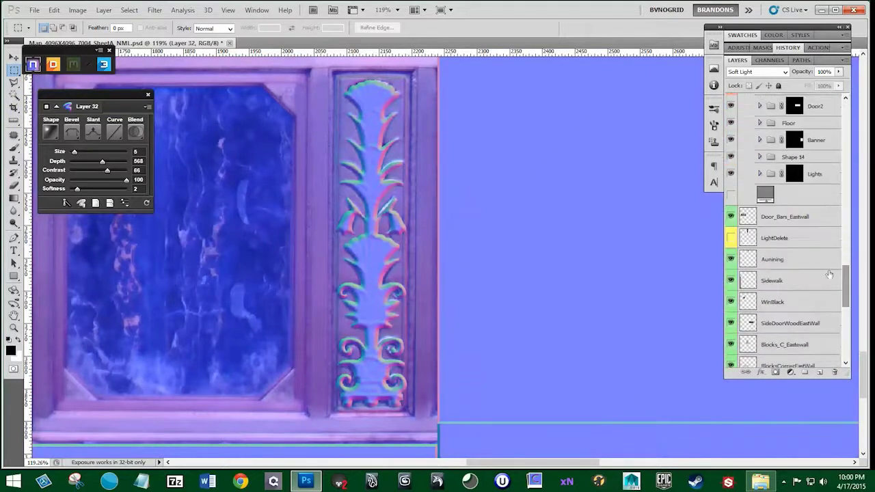
click(731, 198)
drag(845, 291, 842, 120)
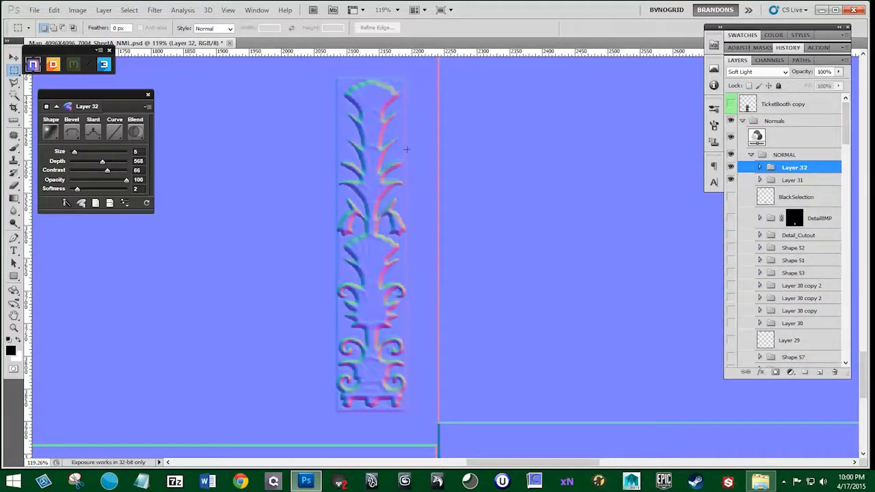
Set the blend of the Layer 32 normals to Overlay
click(135, 131)
click(152, 176)
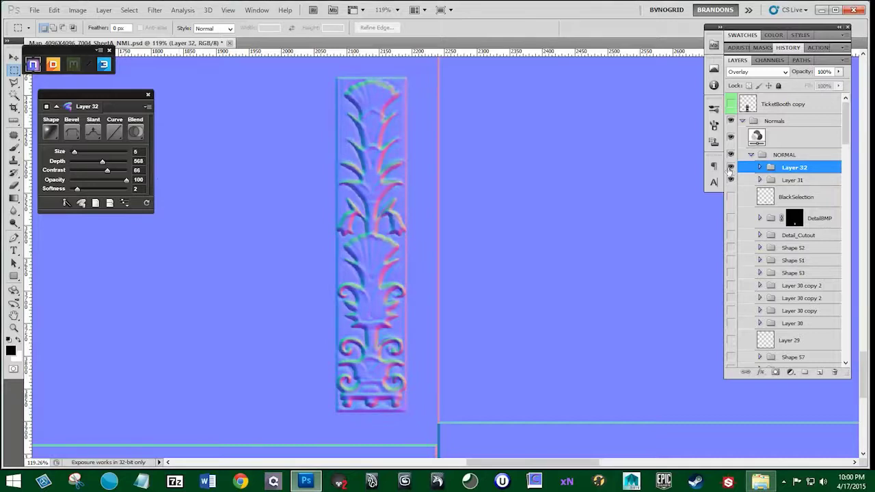
Toggle the visibility of Layer 31 and Layer 32 to compare the strip's separate and combined normals at different magnifications
click(730, 169)
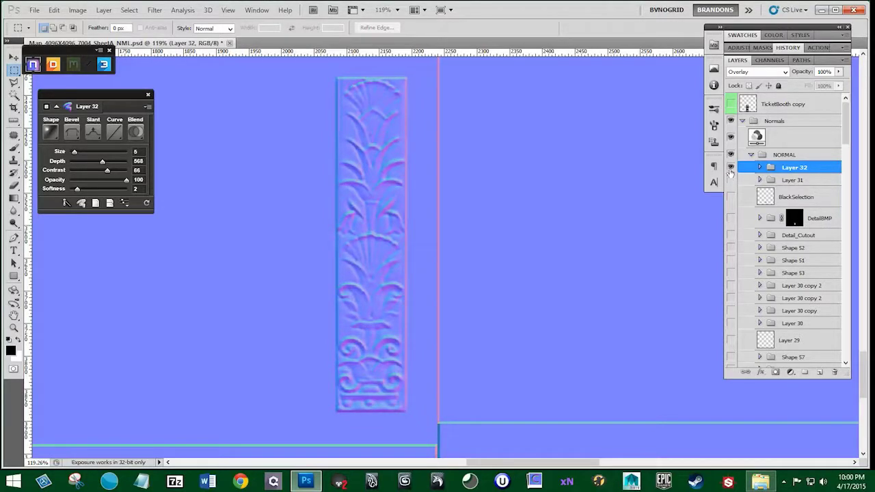
click(730, 169)
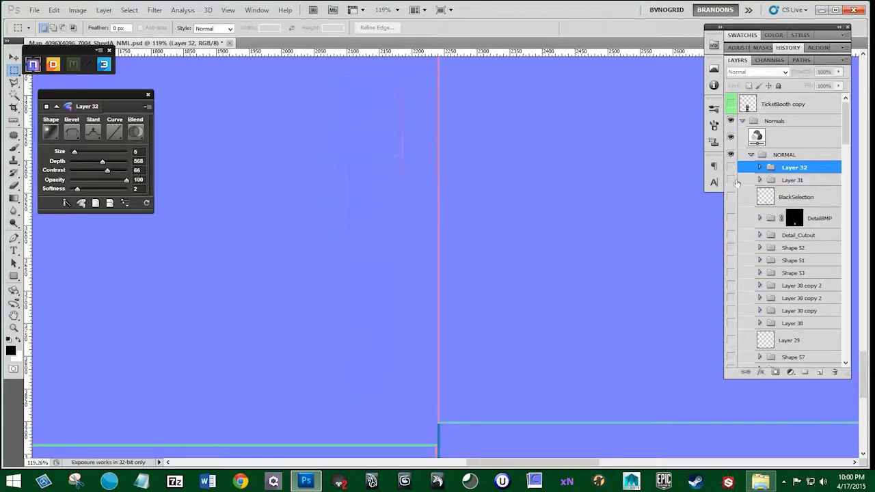
click(732, 180)
click(730, 168)
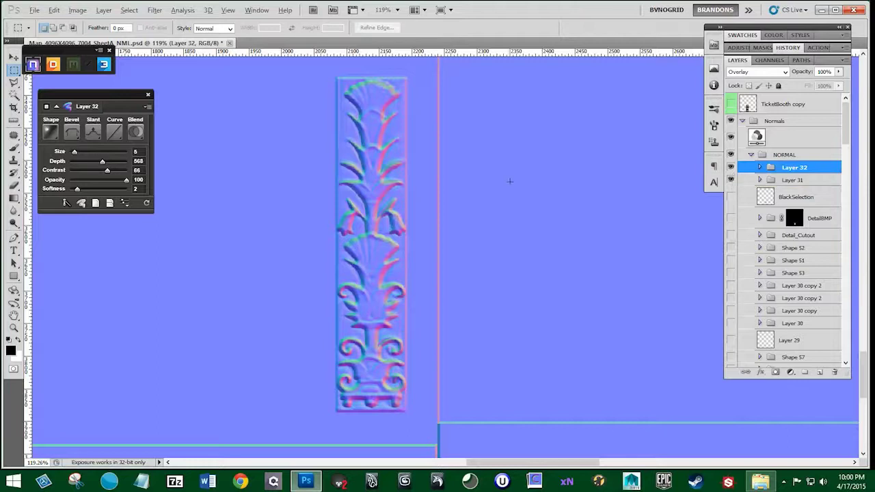
scroll(511, 182, down, 2)
click(730, 180)
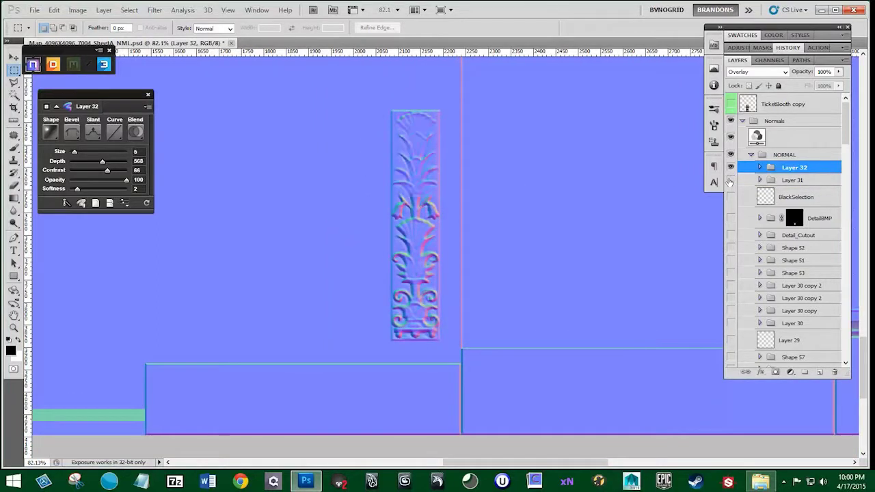
click(730, 179)
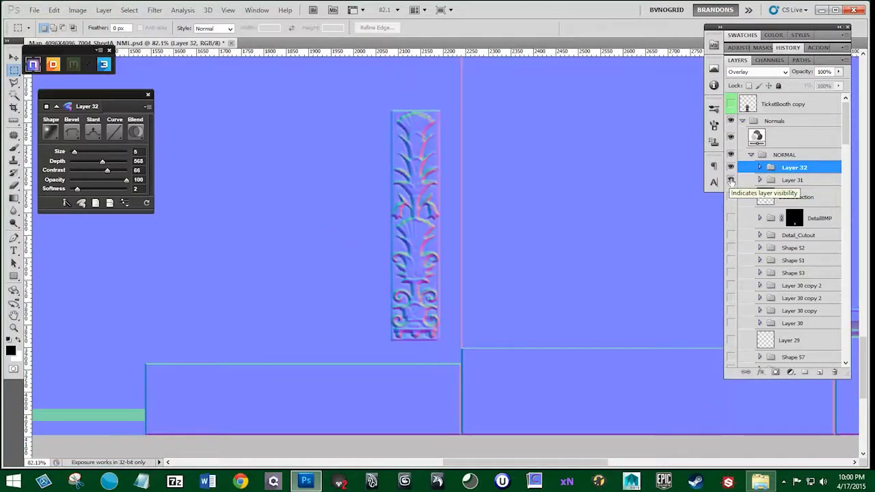
scroll(555, 198, down, 3)
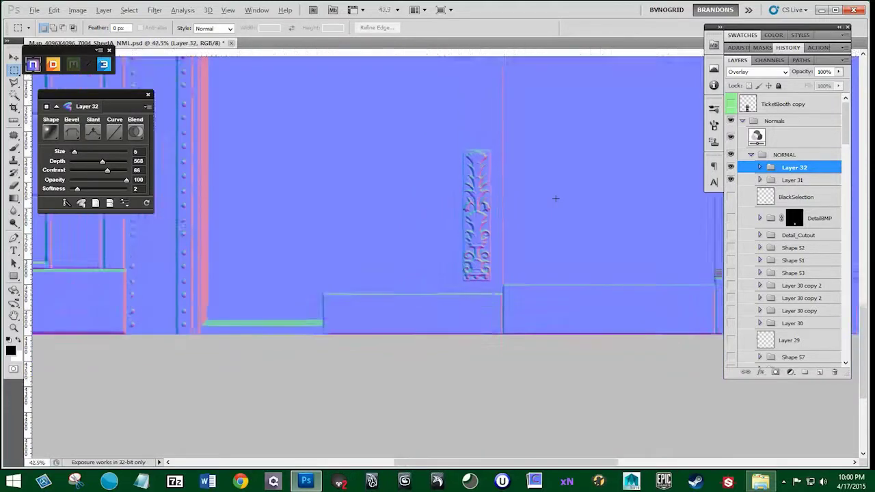
scroll(488, 197, up, 3)
scroll(486, 198, up, 1)
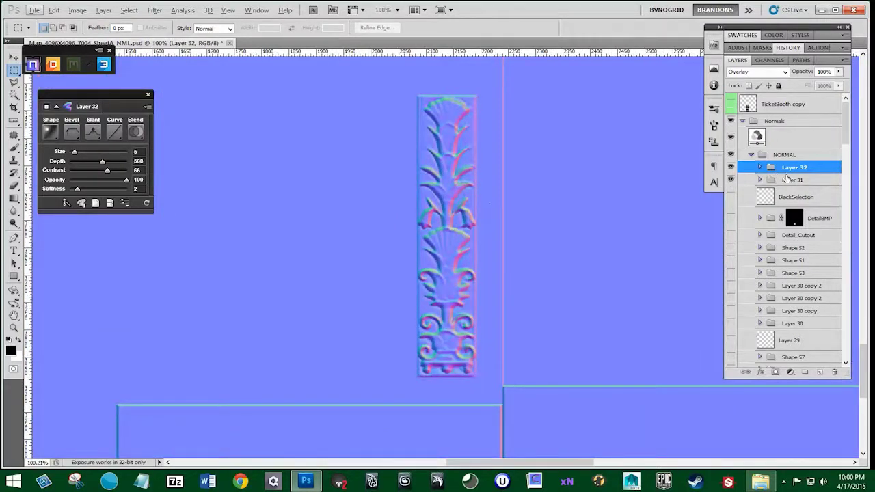
Group the Layer 32 and Layer 31 normals together and name the group DetailSection
shift+click(789, 180)
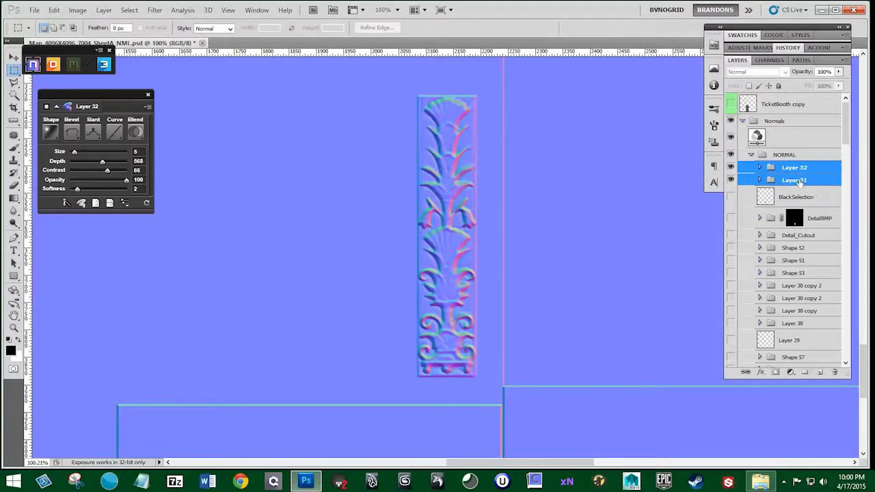
drag(790, 180, 805, 371)
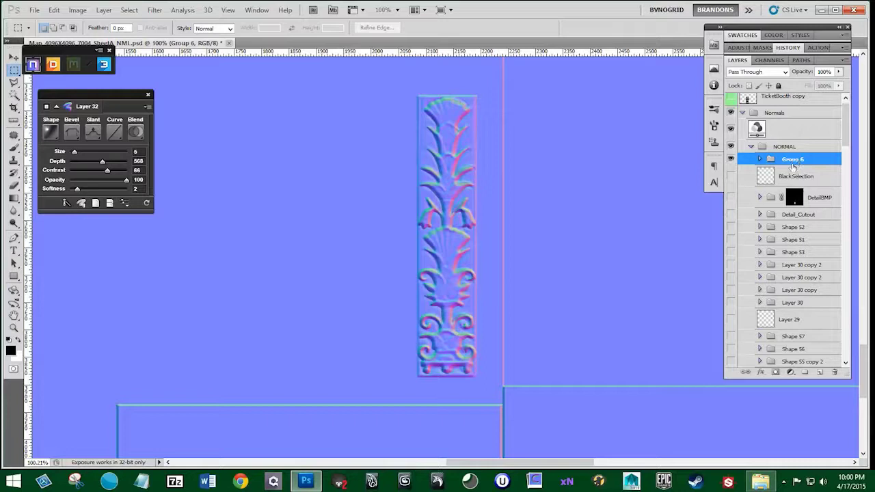
double_click(793, 159)
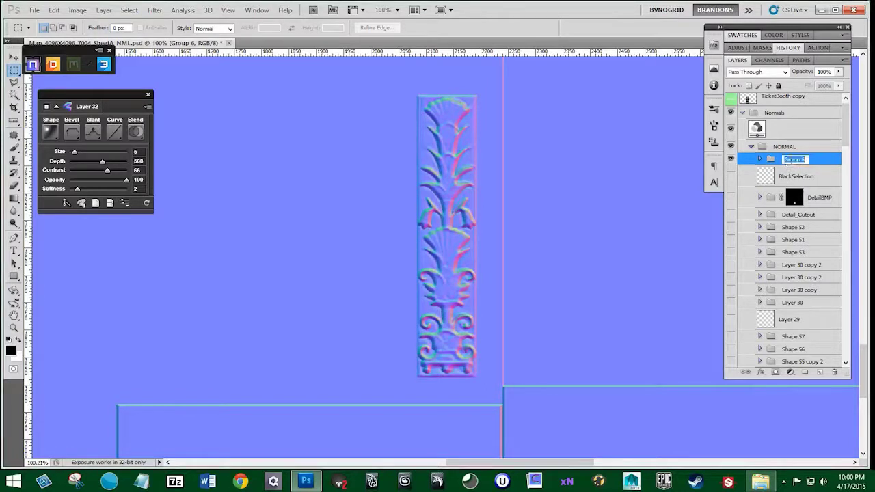
text(Detail)
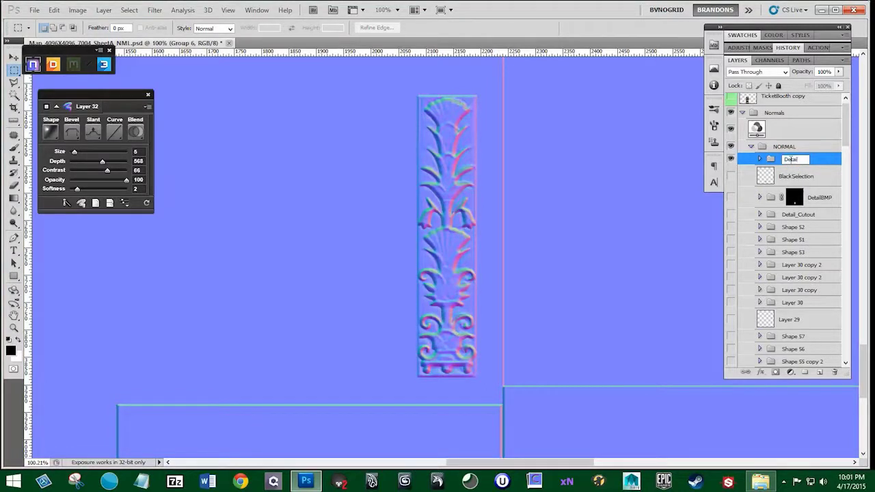
text(Section)
key(Return)
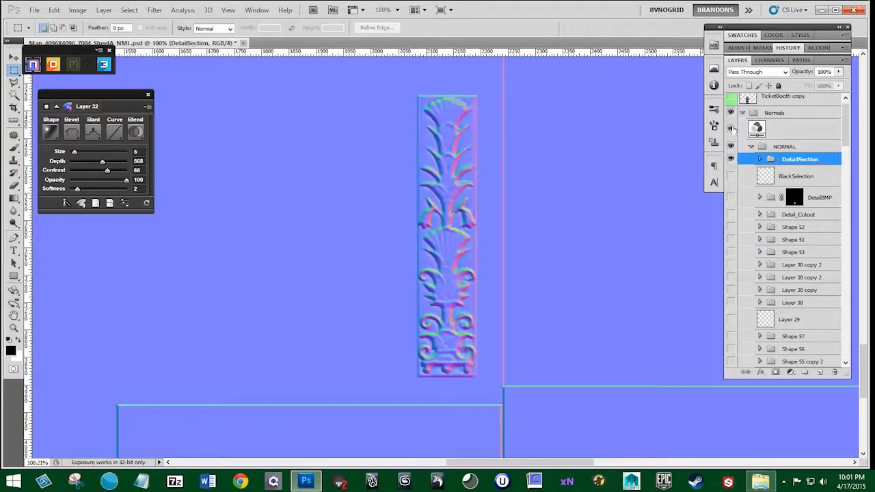
Hide the Normals adjustment layer and the grey fill layer to reveal the booth photo beneath the strip's normals
click(730, 129)
click(773, 130)
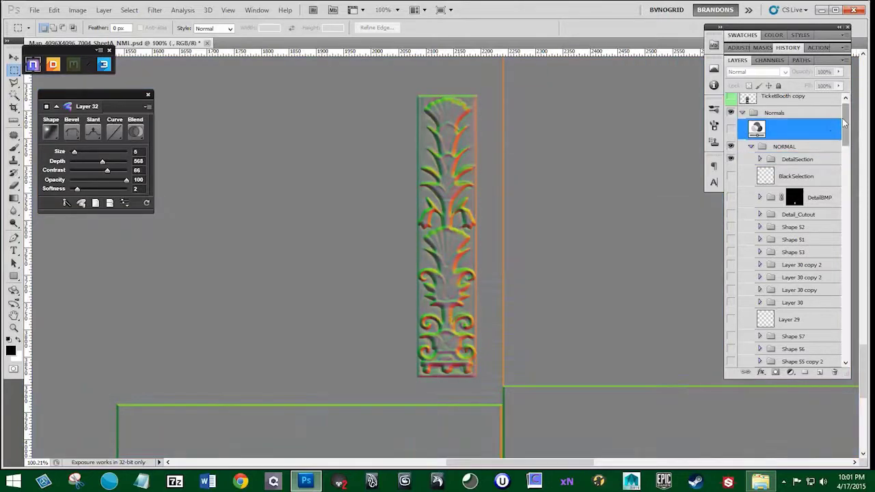
mouse_move(844, 121)
mouse_down()
mouse_move(845, 273)
mouse_move(849, 134)
mouse_up()
click(731, 273)
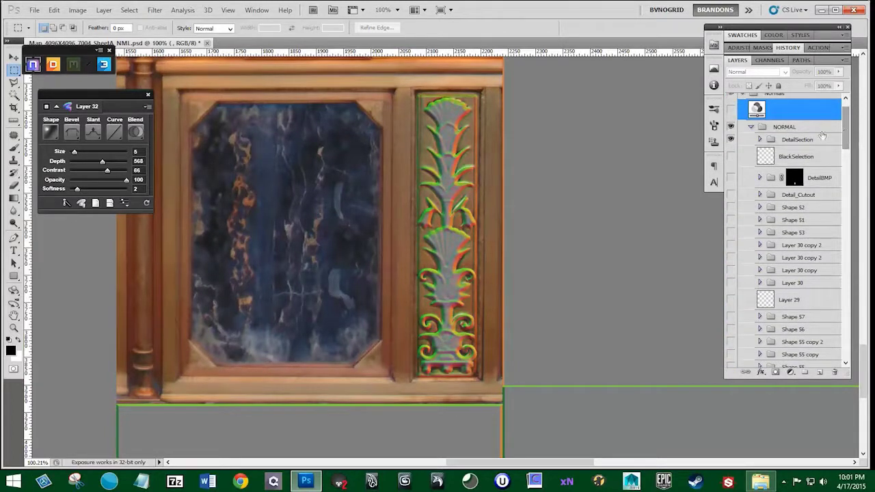
Mask the DetailSection group to a rectangular selection around the carved strip and toggle the group's visibility to check it
click(797, 140)
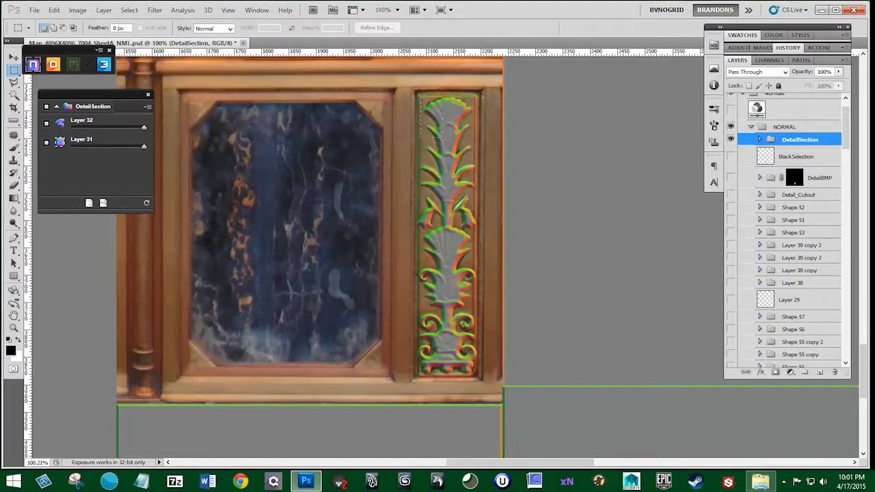
drag(483, 283, 483, 368)
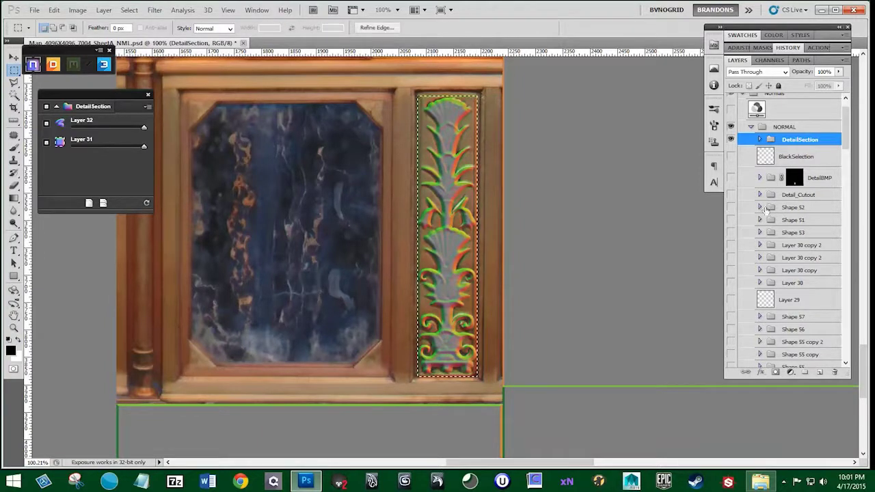
click(775, 372)
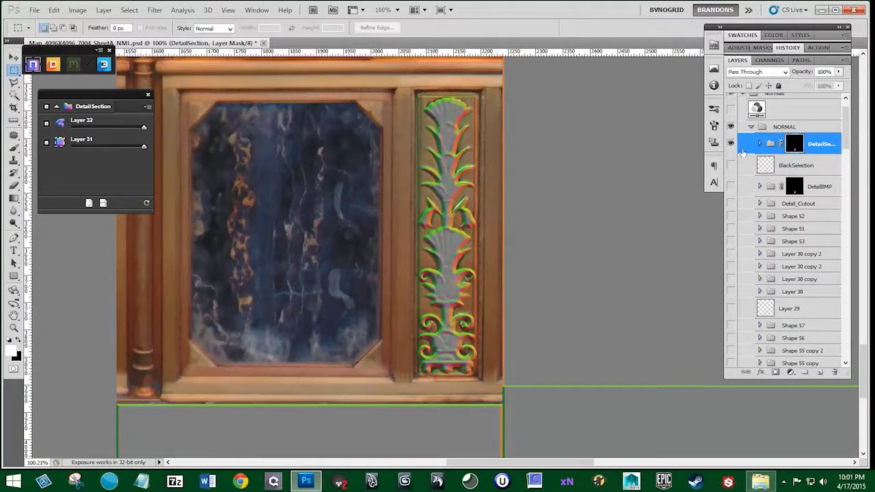
click(731, 144)
click(731, 143)
drag(416, 194, 447, 203)
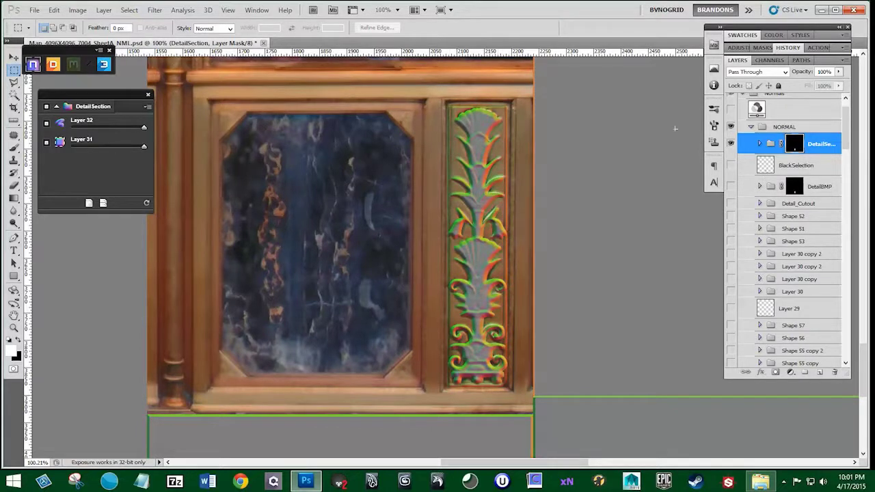
Add a new layer above BlackSelection and draw a rounded rectangle with a 12 px radius around the carved strip
click(800, 171)
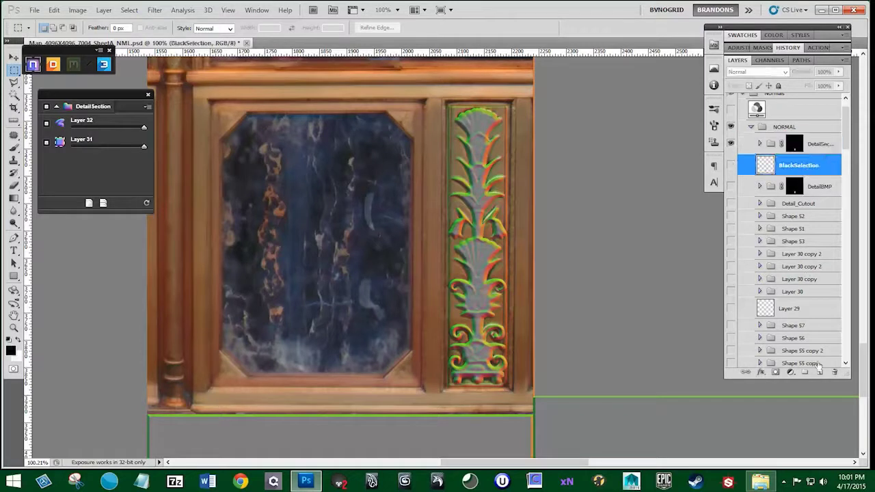
click(820, 372)
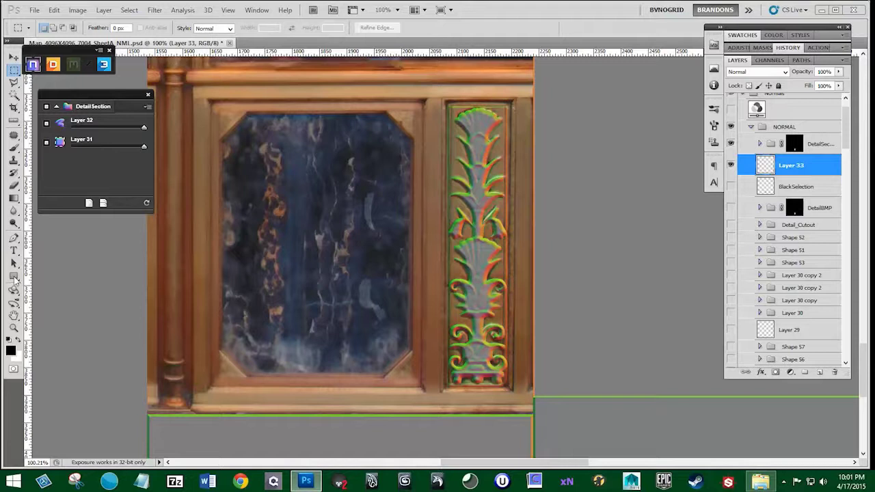
click(14, 276)
click(14, 277)
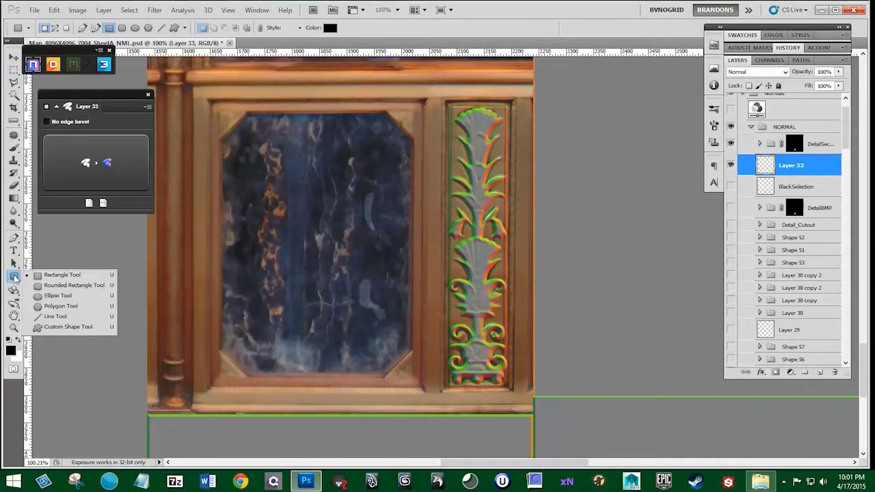
click(63, 287)
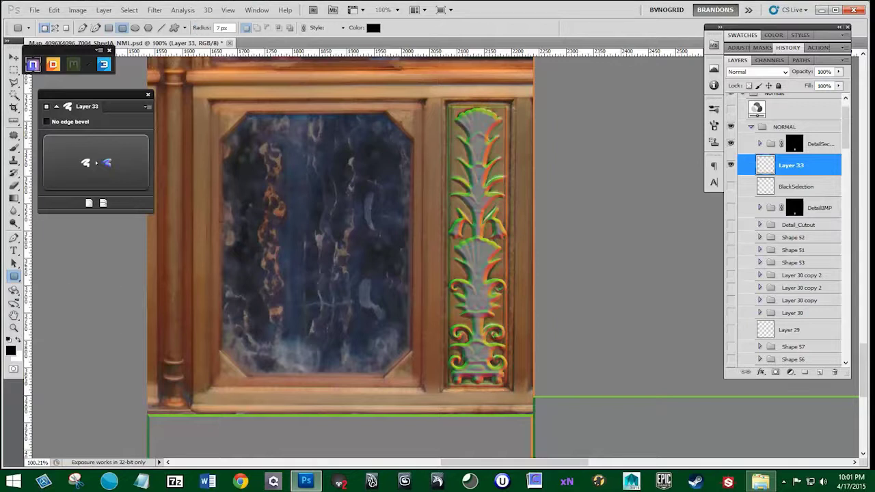
double_click(220, 27)
text(12)
drag(450, 111, 507, 386)
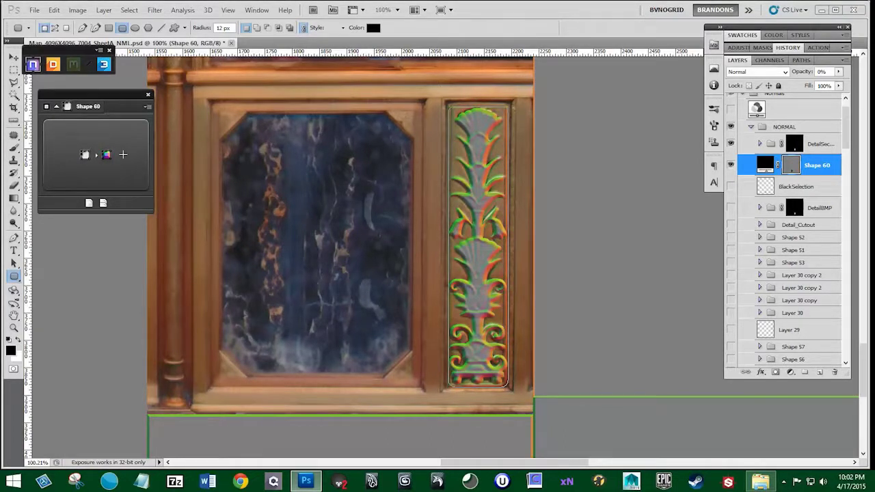
Convert the rounded rectangle to normals with size 4, the Chiseled shape and softness 3
click(91, 155)
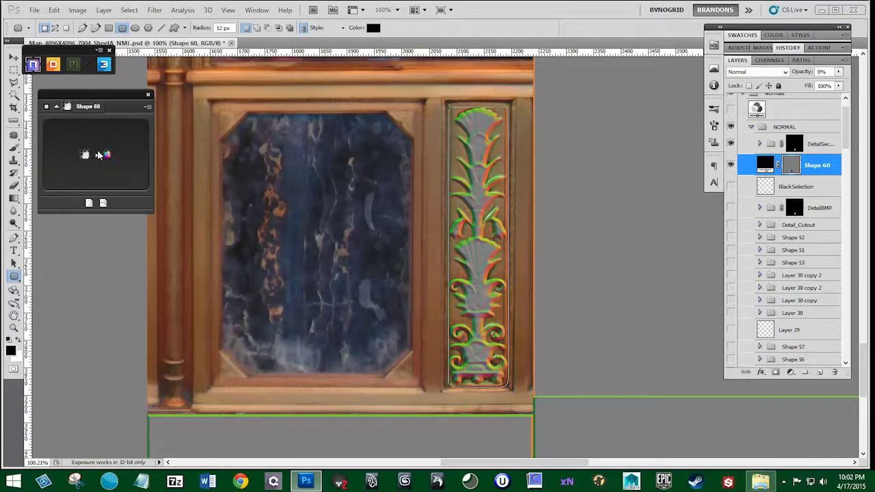
click(95, 155)
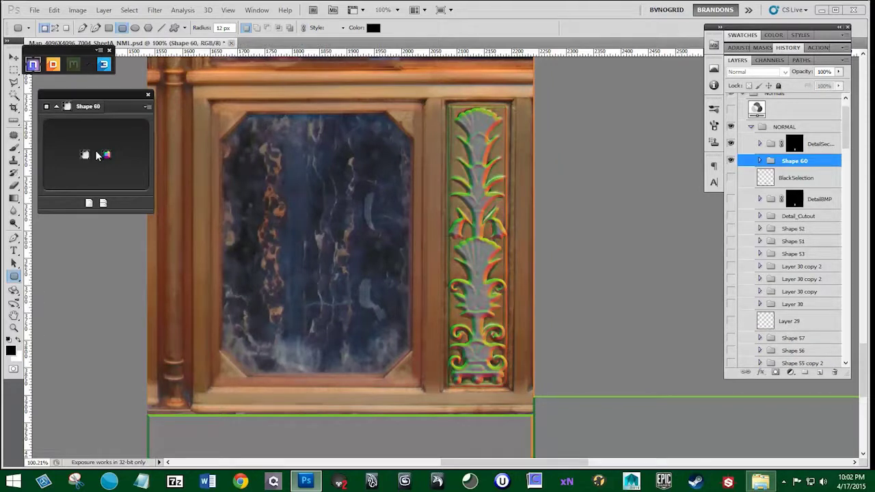
drag(77, 151, 73, 154)
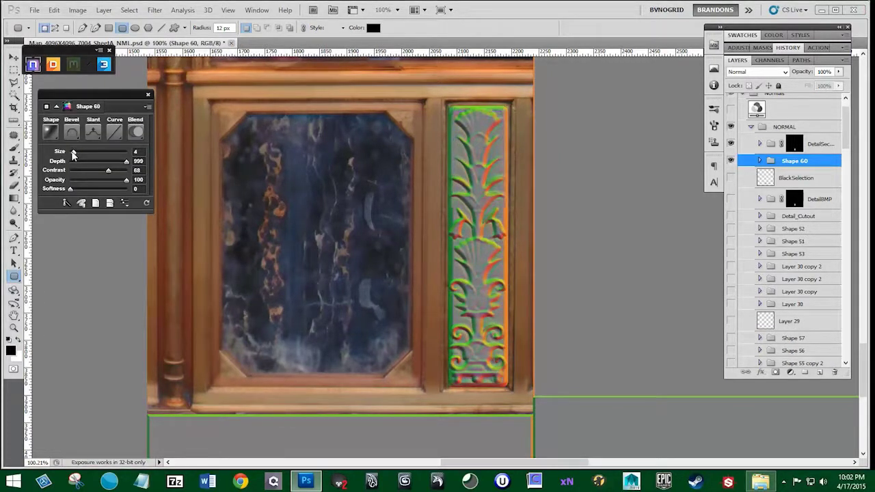
click(50, 133)
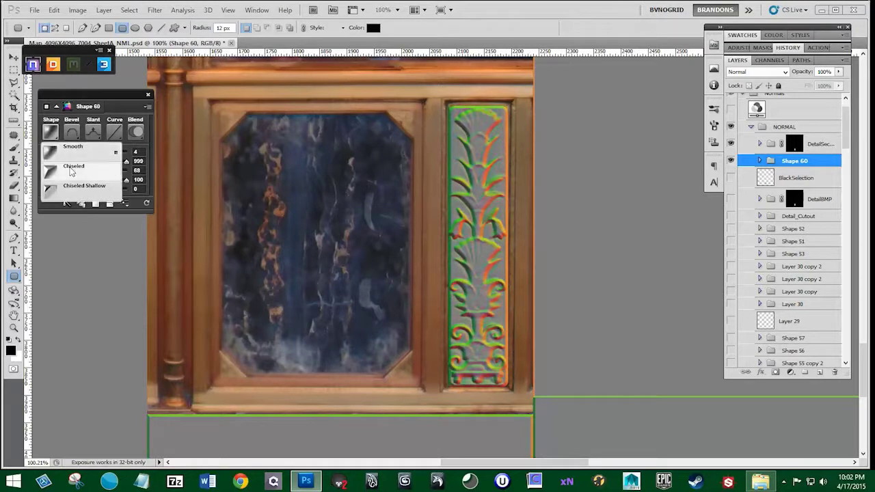
click(72, 168)
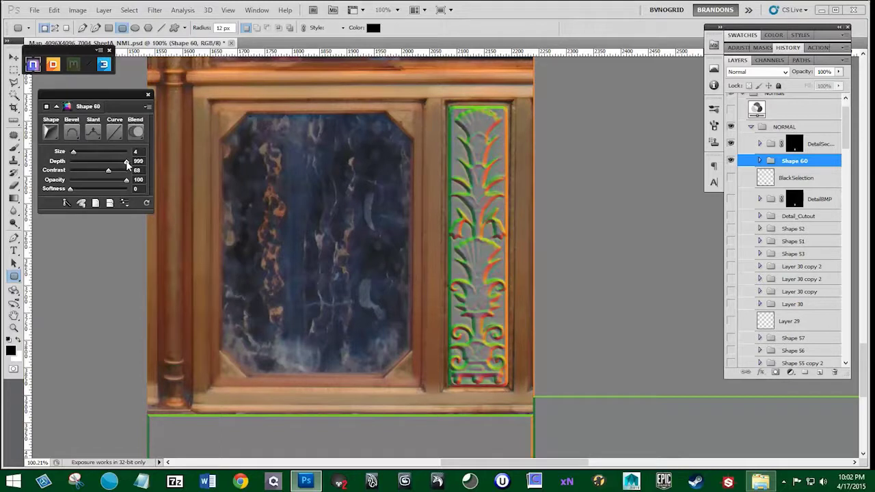
drag(76, 194, 82, 193)
Stretch the rounded rectangle's normals outward on all four sides to the recessed panel's edges, with the width at about 106.4%
key(v)
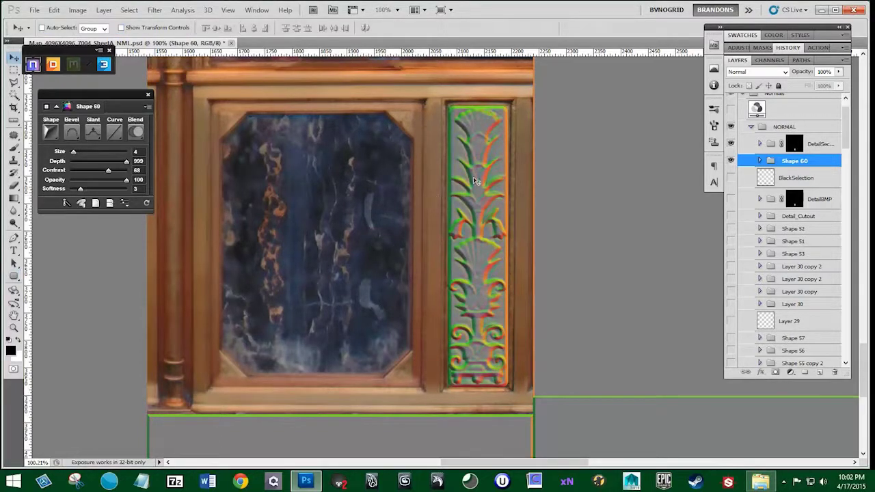
key(ctrl+t)
drag(484, 106, 485, 101)
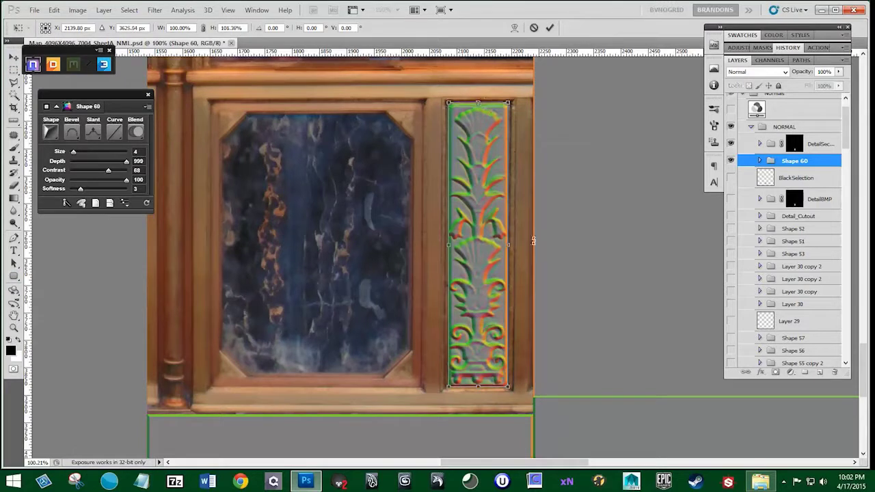
drag(508, 243, 510, 243)
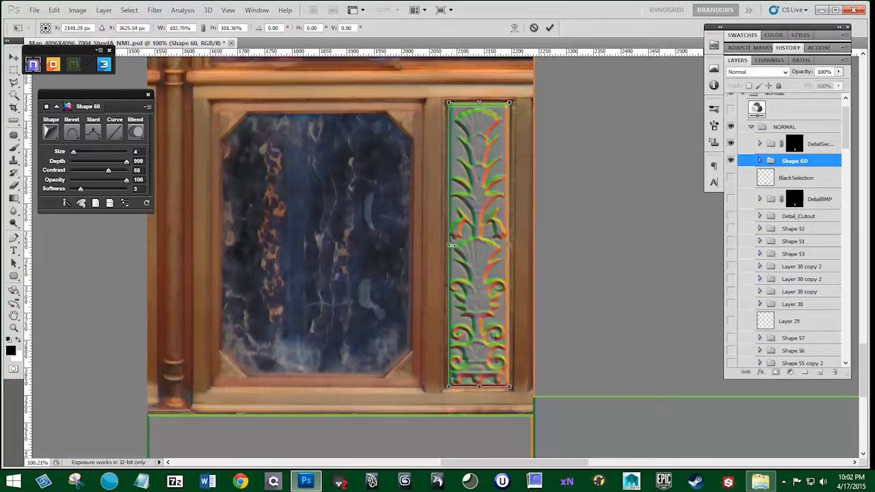
drag(451, 245, 445, 245)
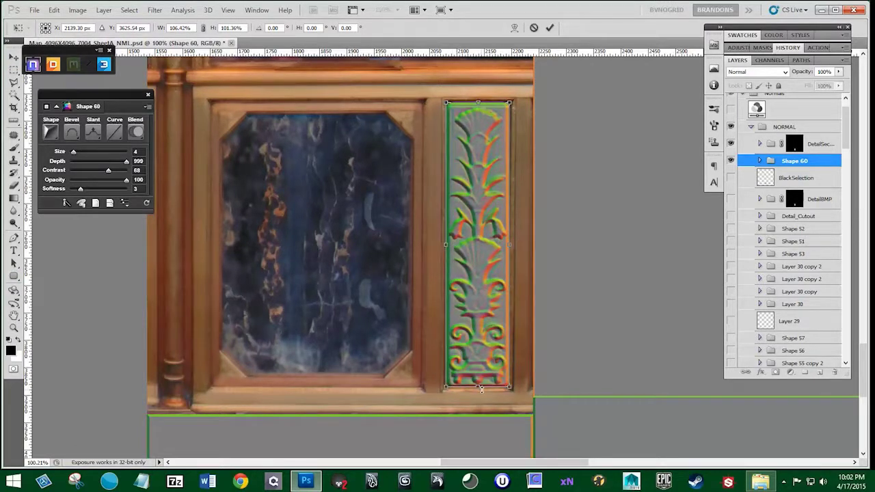
drag(480, 387, 482, 391)
key(Return)
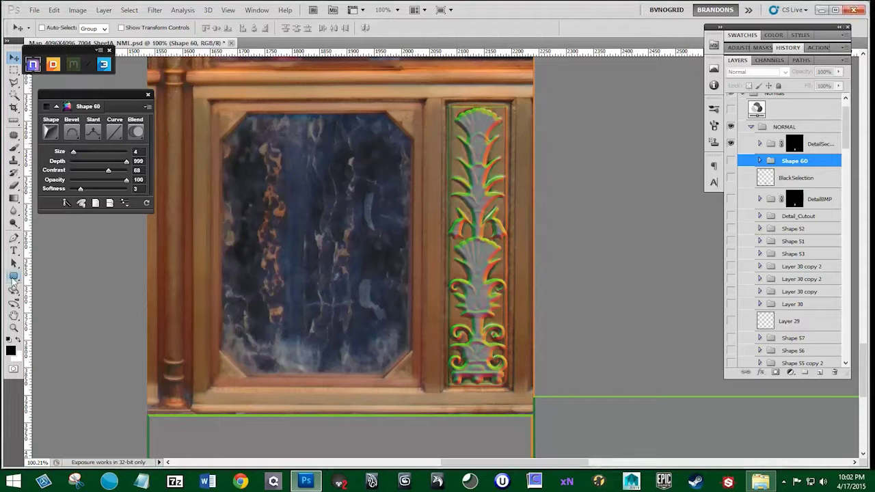
With Shape 60 hidden, draw a square-cornered rectangle over the strip's panel and convert it to normals with size 2
drag(13, 276, 41, 280)
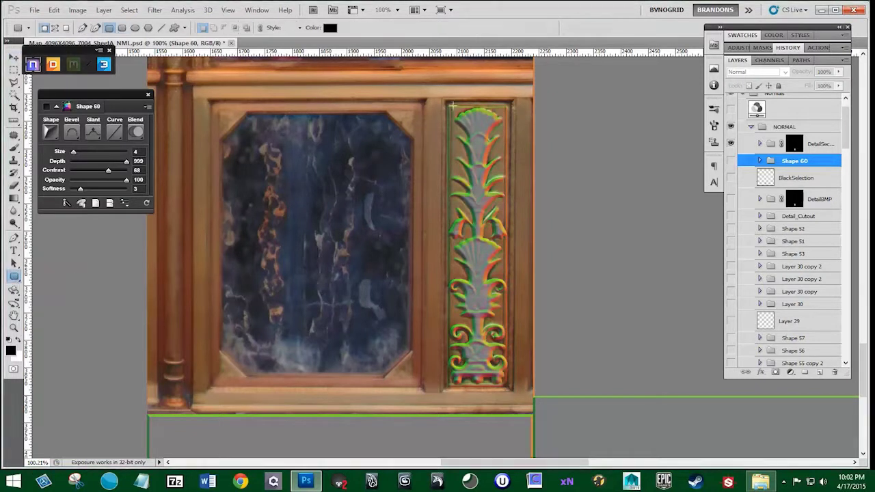
drag(449, 103, 505, 387)
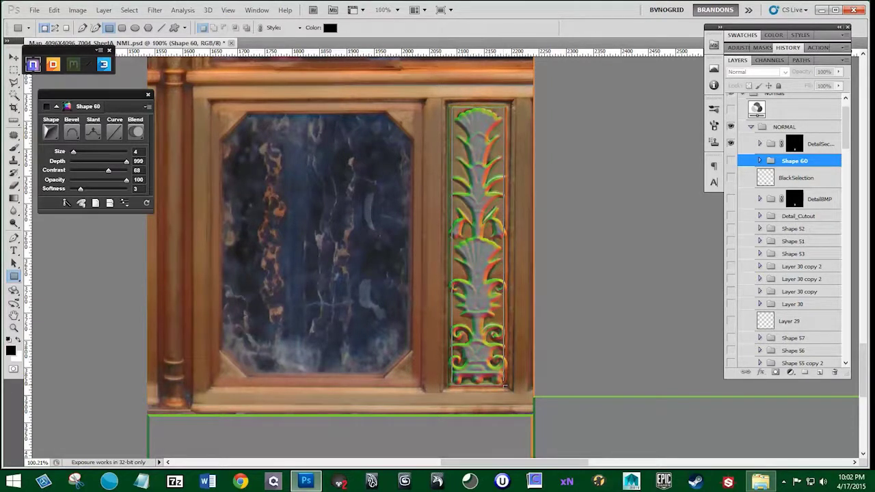
drag(506, 387, 506, 388)
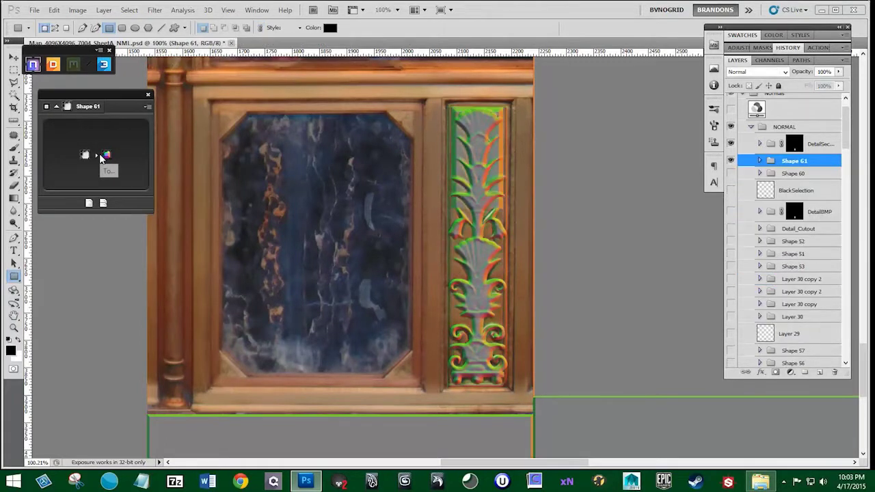
drag(77, 151, 73, 155)
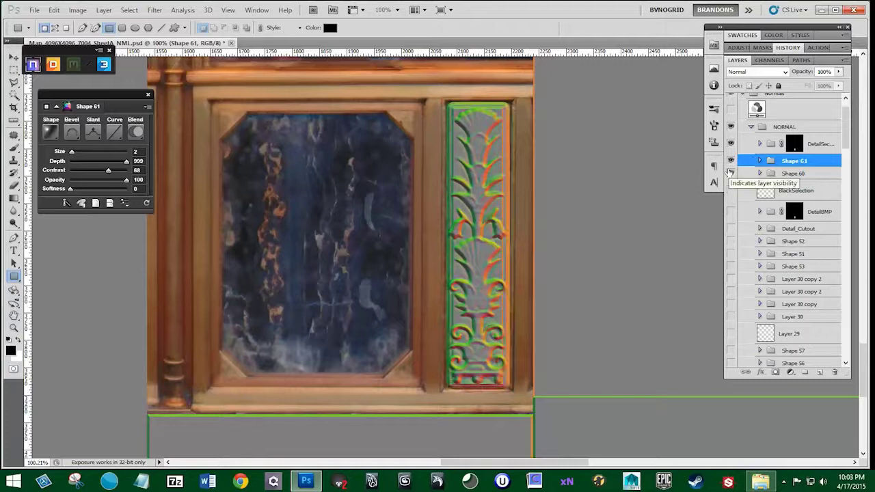
Show Shape 60 and, directly above it, draw a slightly larger rectangle around the panel as normals with size 0
click(731, 173)
click(806, 177)
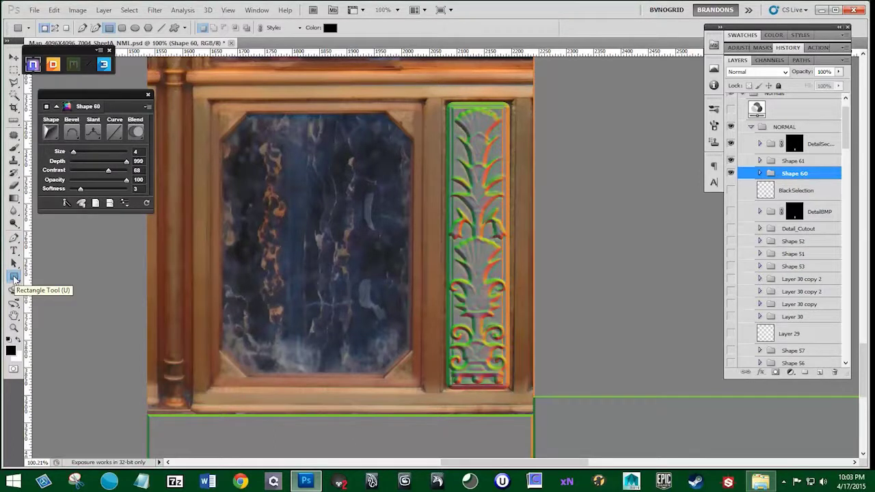
click(14, 277)
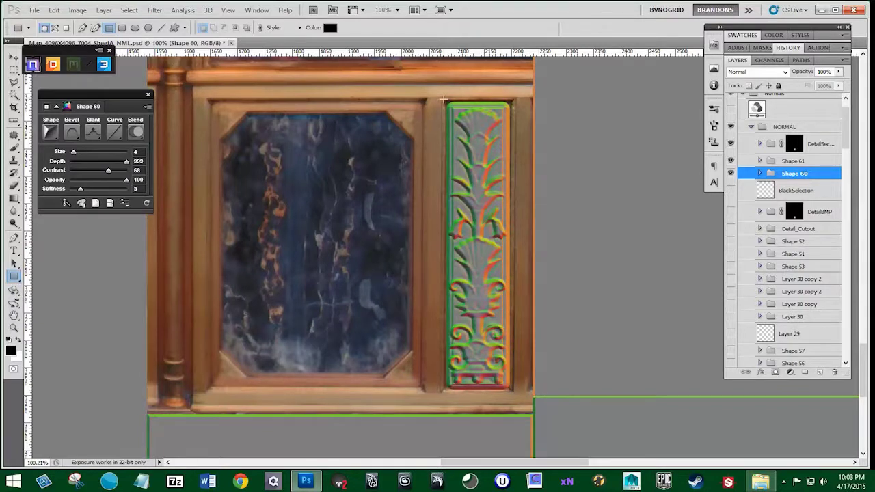
drag(442, 99, 512, 390)
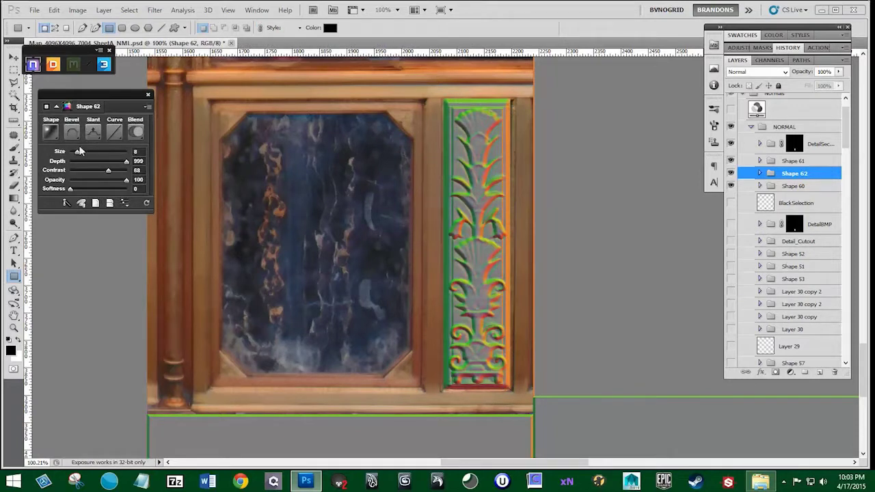
drag(80, 151, 39, 150)
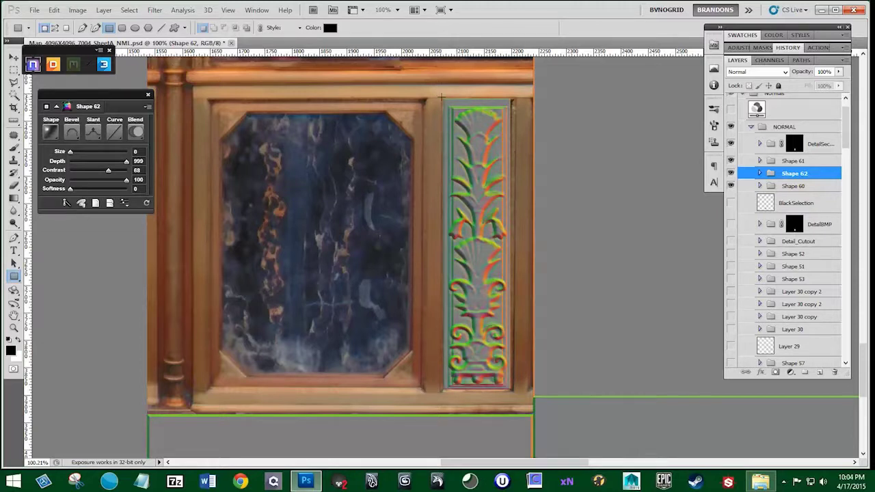
Draw a larger rectangle around the strip's panel and give its normals a Down slant, size 9 and the Chiseled shape
drag(442, 97, 514, 391)
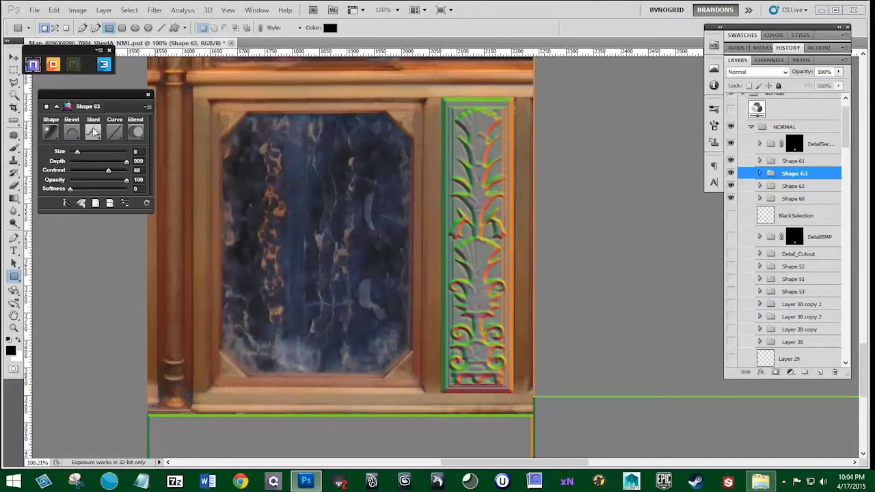
click(93, 132)
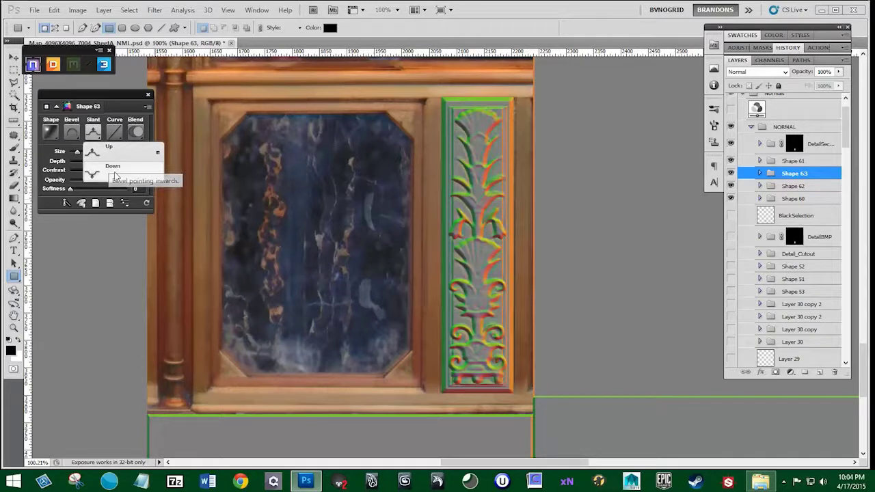
click(114, 176)
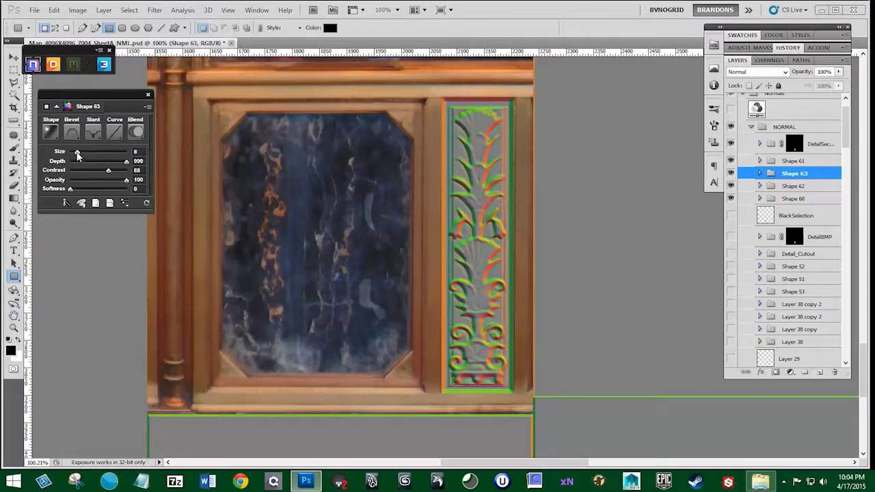
drag(77, 154, 78, 156)
click(51, 132)
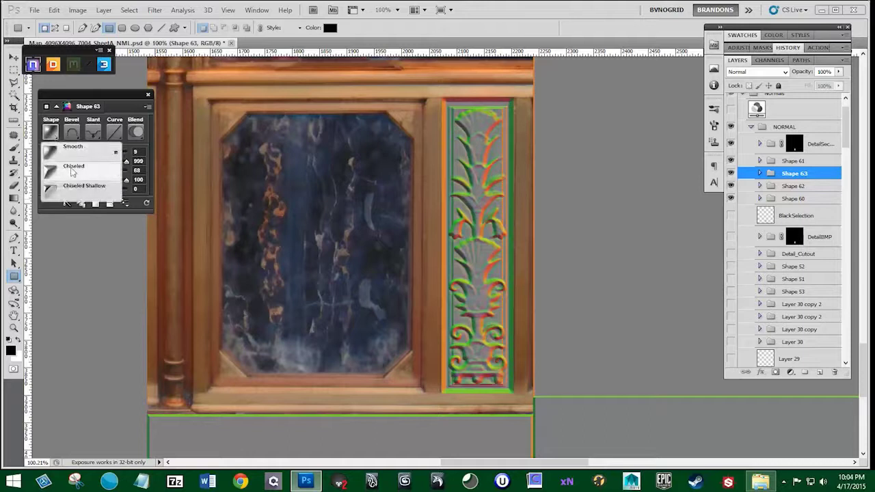
click(72, 166)
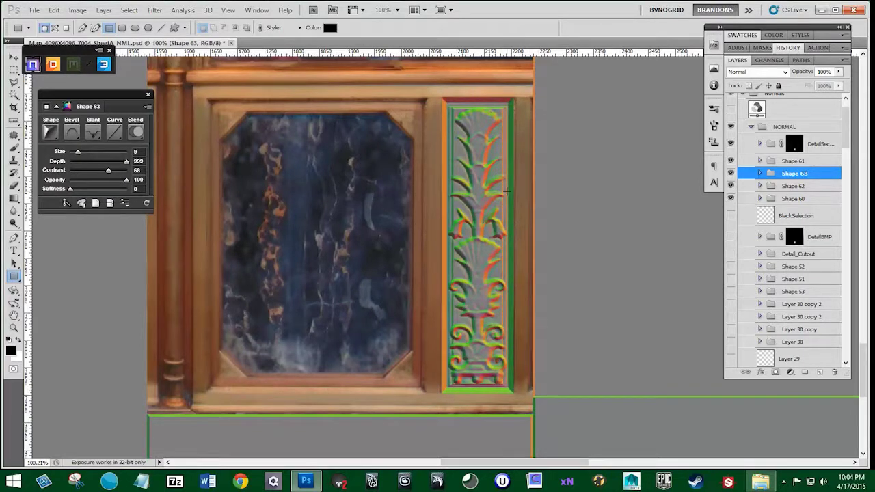
Try resizing the outer frame's normals slightly at the right edge
key(ctrl+t)
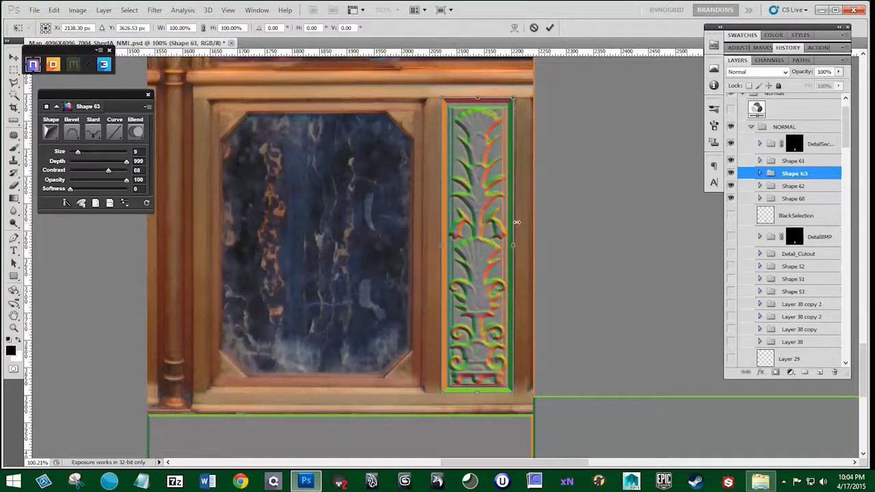
drag(518, 222, 517, 220)
key(Return)
key(u)
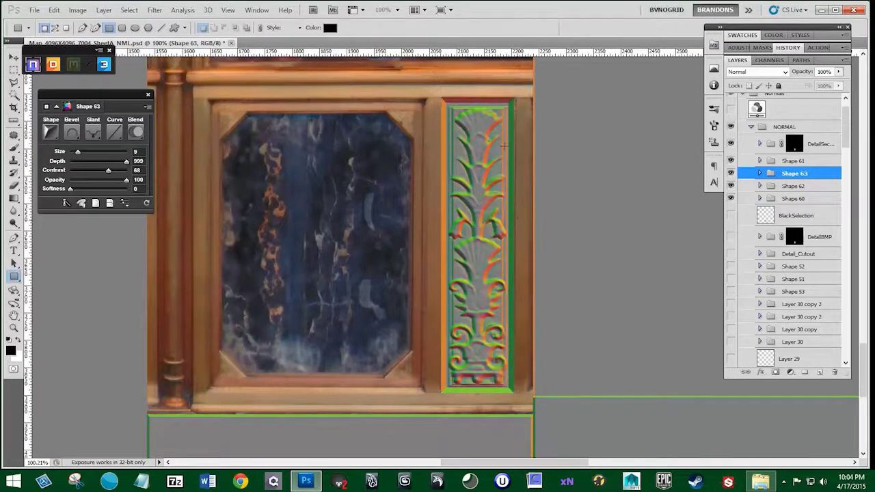
Try the Emboss bevel on the outer frame and return it to Inner
click(71, 133)
click(89, 192)
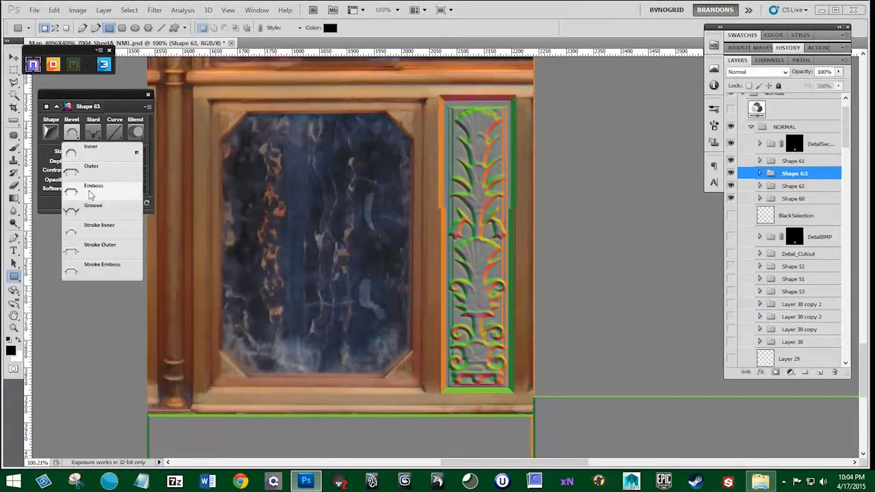
click(76, 137)
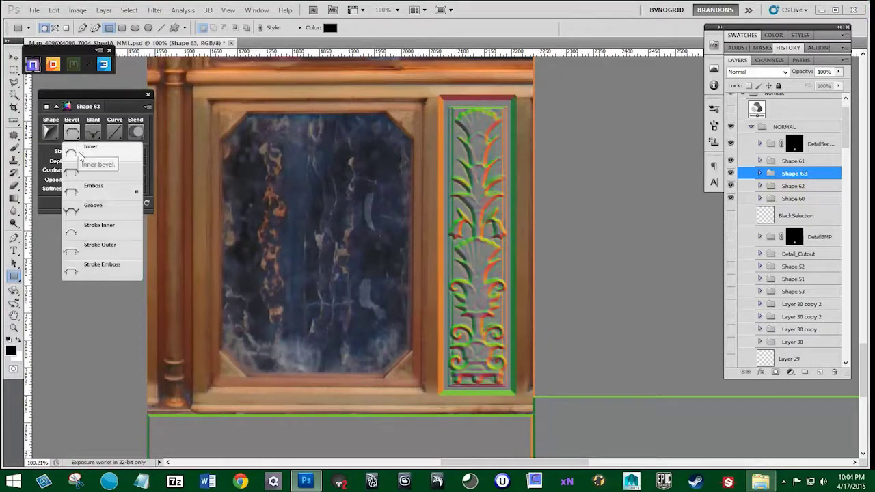
click(78, 149)
Try several curve profiles on the outer frame, apply Valley - Low, and compare the strip with Shape 63 hidden and shown
click(118, 134)
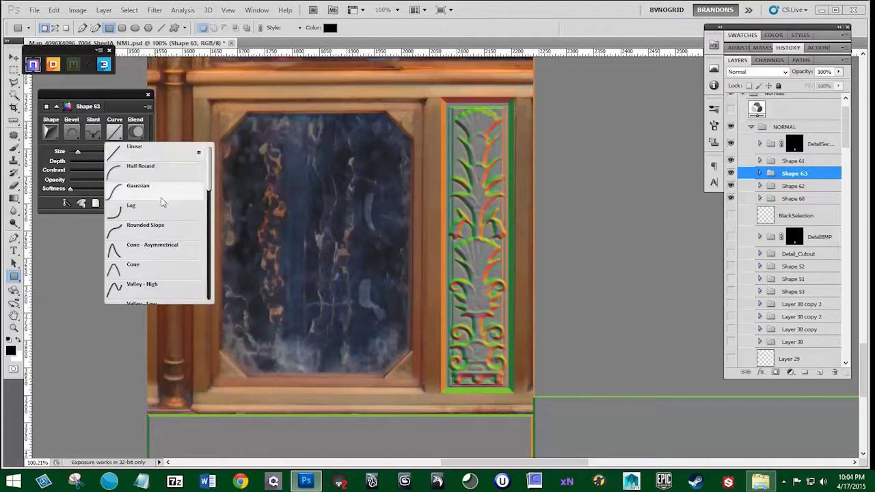
click(156, 250)
click(115, 136)
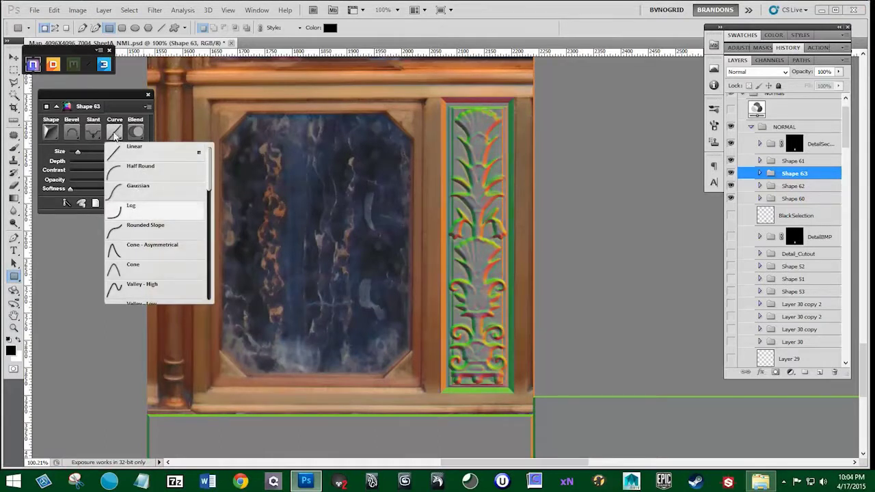
click(114, 133)
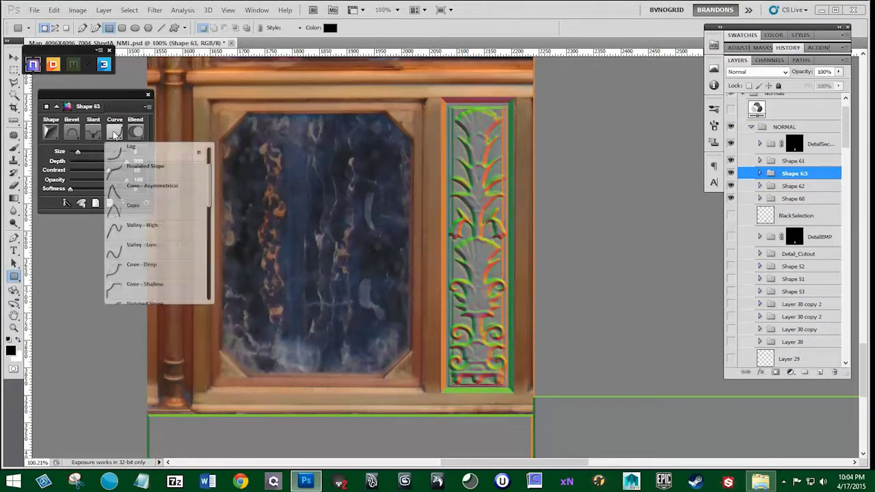
click(146, 230)
click(115, 133)
scroll(139, 205, down, 4)
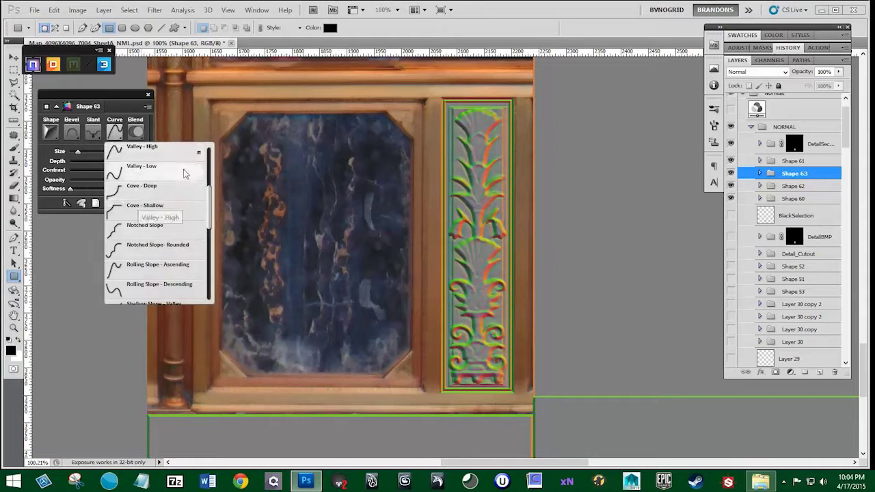
click(156, 171)
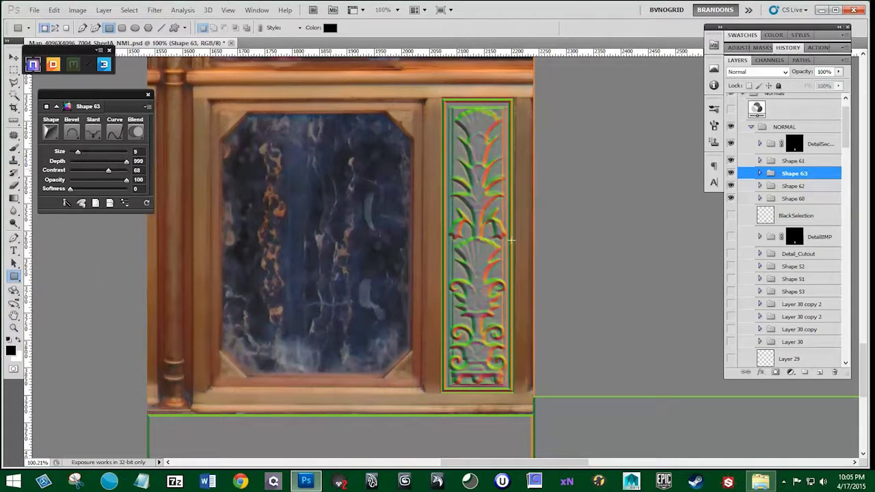
key(v)
click(731, 173)
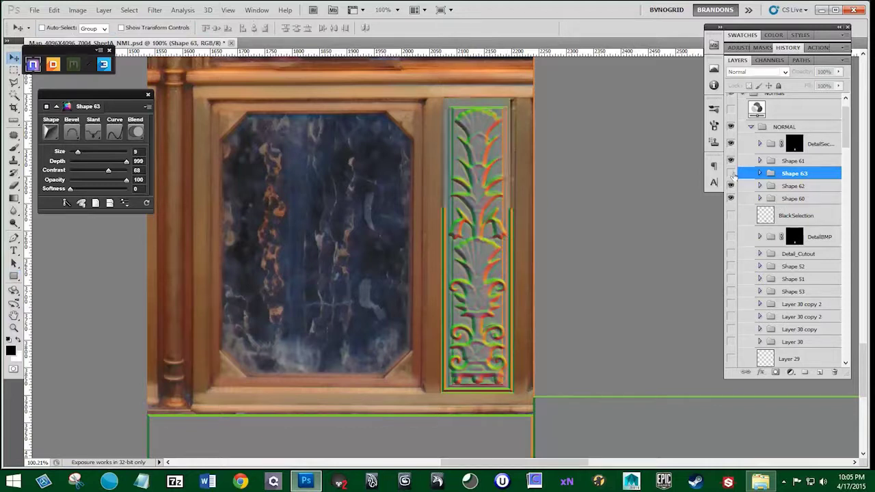
click(730, 173)
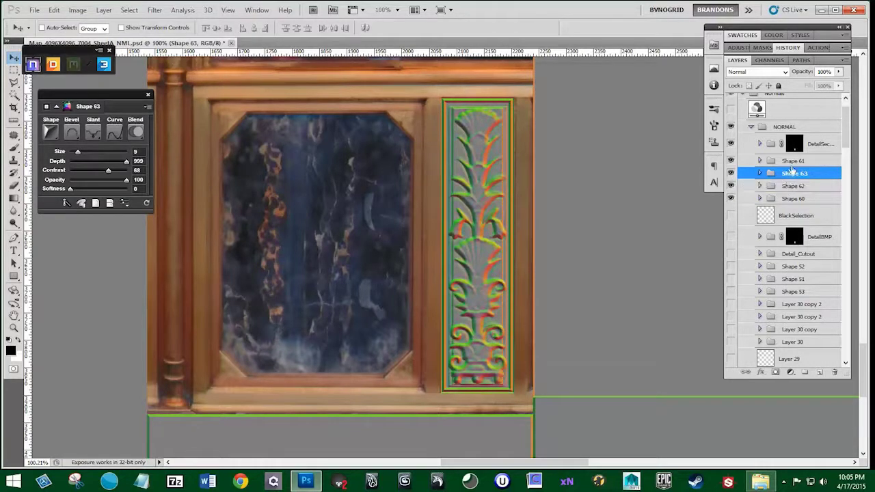
Try painting a vertical brush stroke beside the strip's frame on a new layer at the top of the NORMAL group
click(792, 162)
click(819, 372)
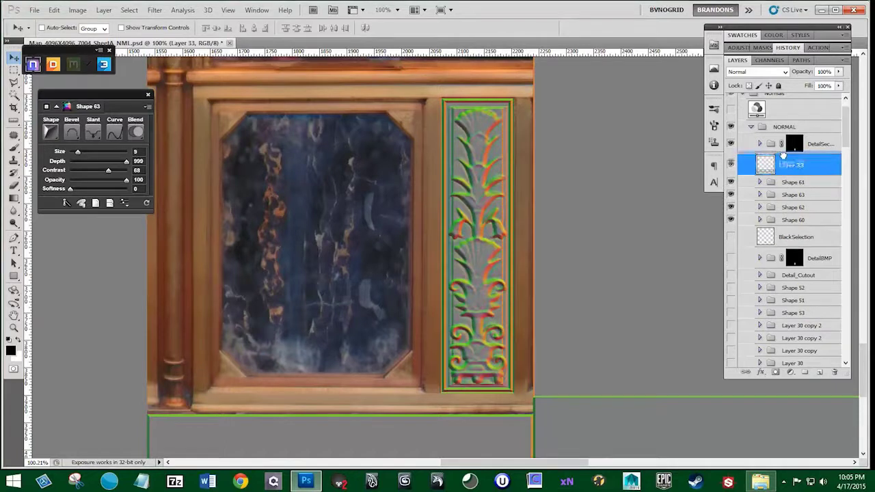
drag(784, 157, 787, 138)
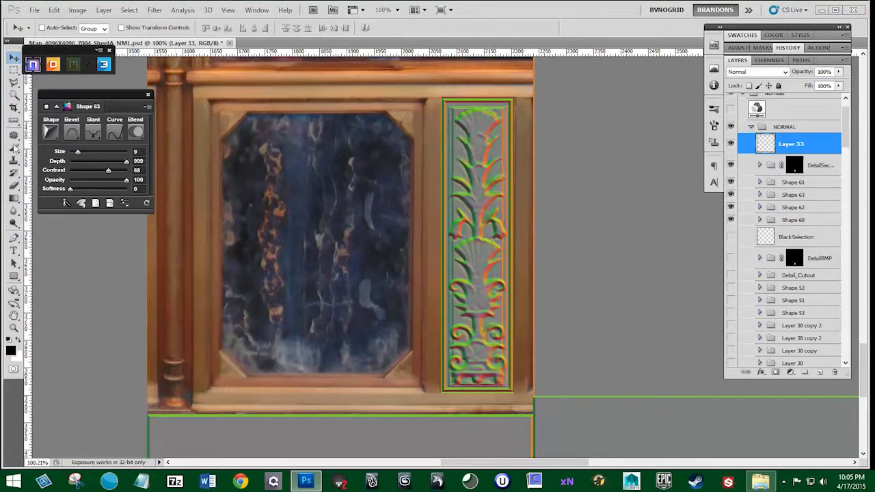
click(14, 149)
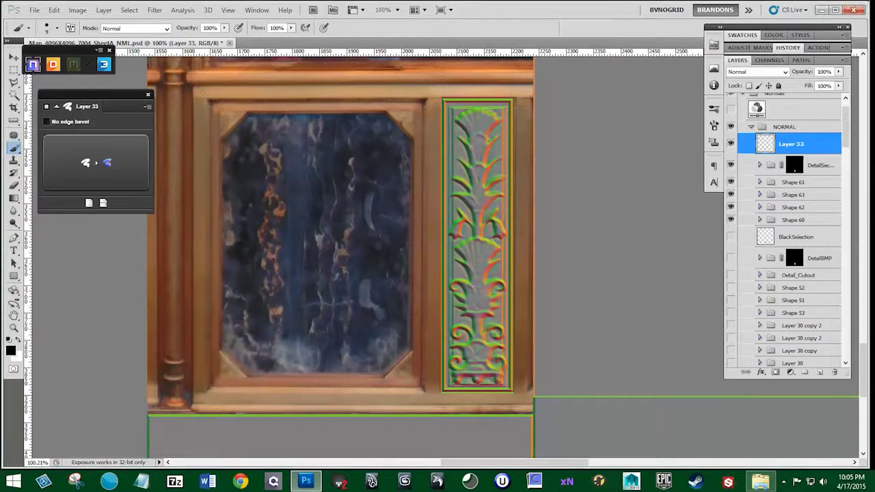
mouse_move(200, 91)
mouse_down()
mouse_move(203, 395)
mouse_move(400, 403)
mouse_move(532, 397)
mouse_move(513, 102)
mouse_move(525, 94)
mouse_move(204, 93)
mouse_up()
drag(435, 97, 435, 394)
drag(797, 149, 834, 372)
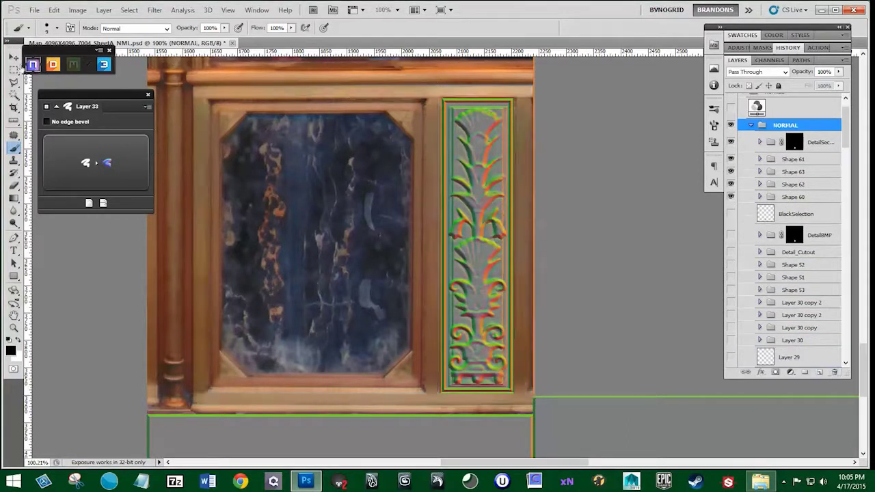
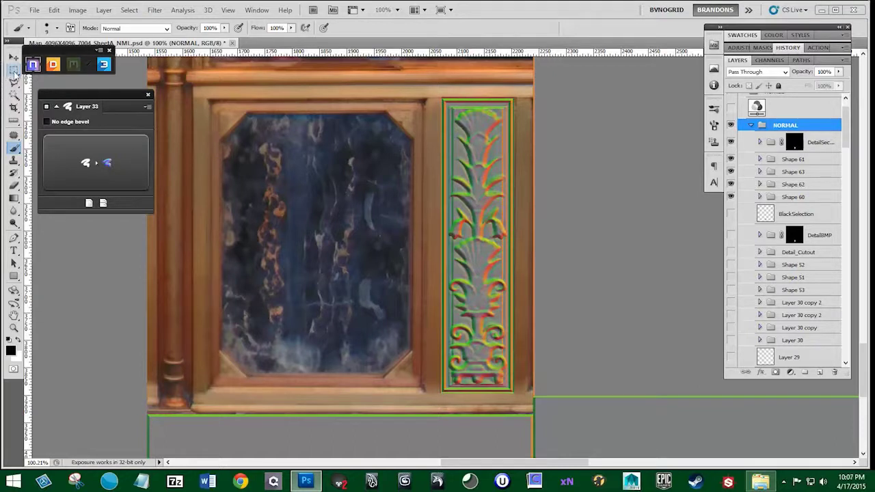
Hide the detail, shape and layer groups from Detail_Cutout down through Layer 28, and make Layer 28 the active layer
key(m)
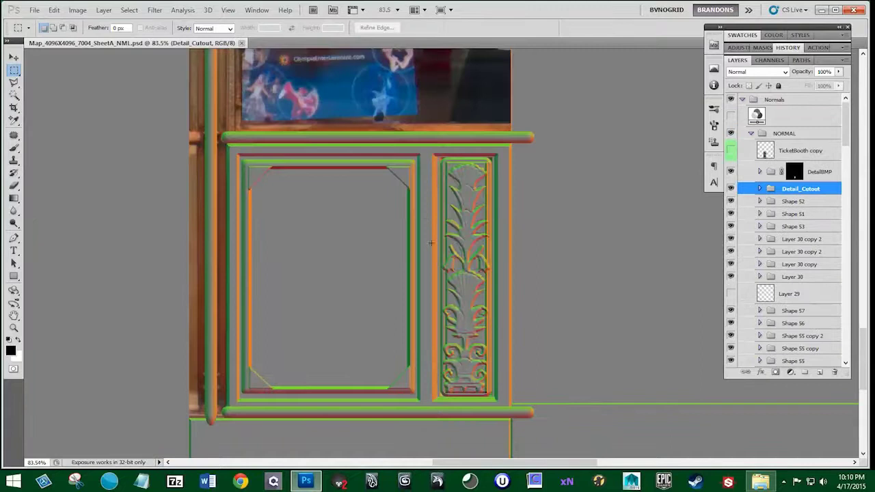
drag(432, 243, 447, 241)
drag(731, 188, 731, 361)
scroll(762, 321, down, 3)
click(794, 239)
click(731, 239)
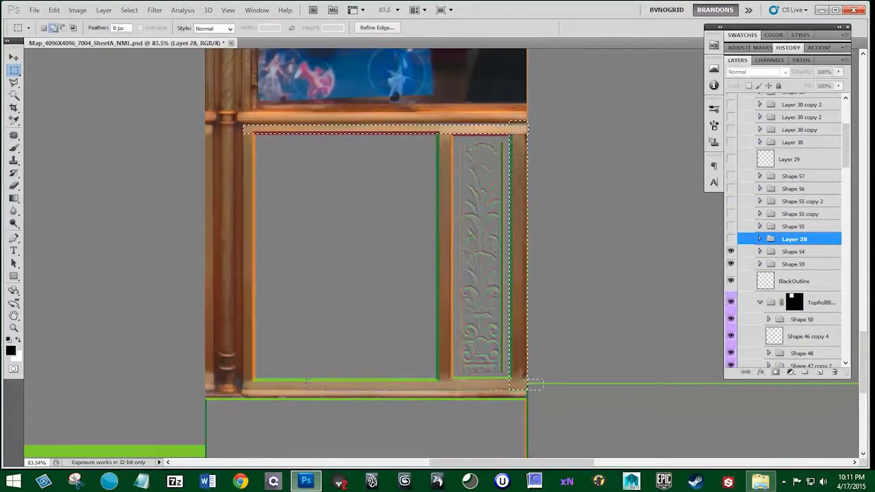
Build a rectangular marquee selection over the wooden rails enclosing the booth's two lower panels
key(ctrl+d)
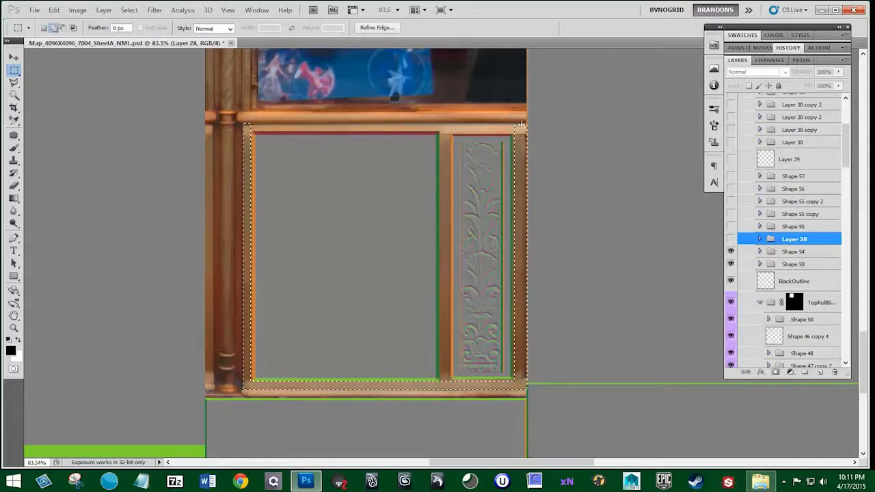
drag(526, 123, 243, 133)
drag(255, 273, 489, 410)
Refine the frame selection's corners and edges so it covers the outer rails and central stile but excludes both panel openings
drag(467, 189, 481, 180)
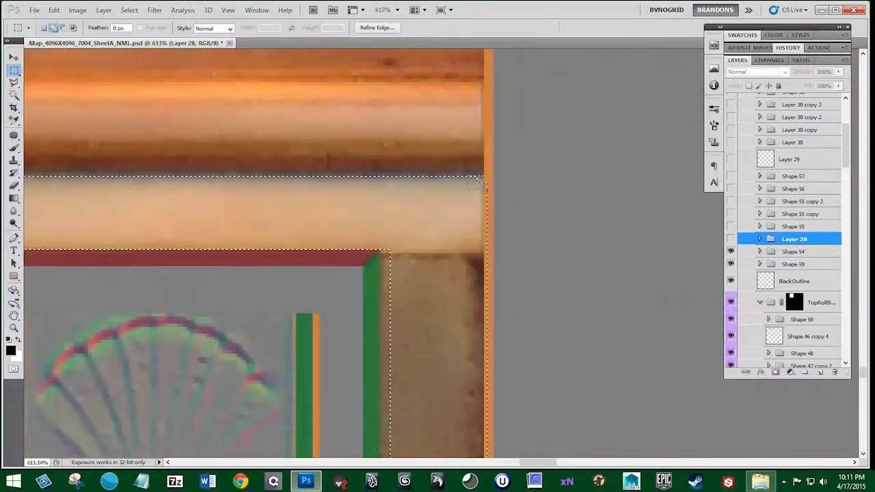
shift+drag(380, 251, 391, 457)
mouse_move(436, 438)
mouse_down()
mouse_move(435, 328)
mouse_move(273, 205)
mouse_up()
drag(274, 123, 273, 294)
drag(278, 103, 278, 243)
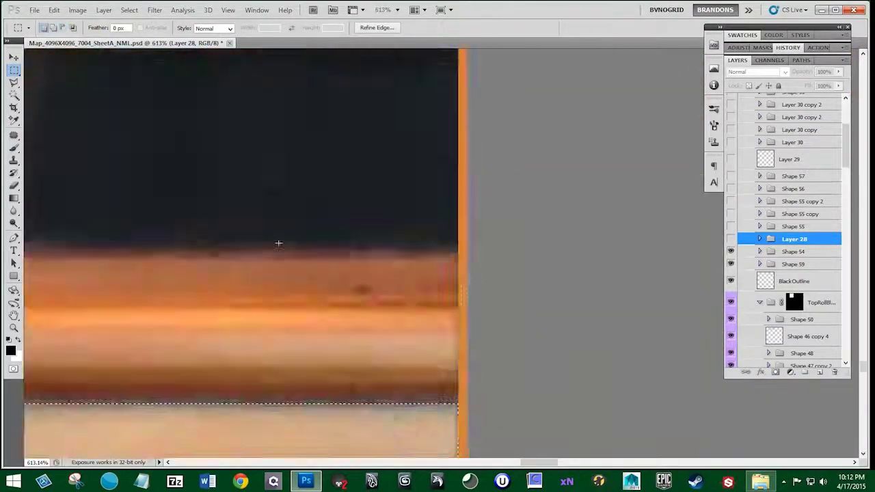
scroll(278, 243, down, 5)
mouse_move(361, 134)
shift+mouse_down()
mouse_move(420, 356)
mouse_move(420, 438)
shift+mouse_up()
scroll(410, 342, up, 5)
mouse_move(313, 277)
alt+mouse_down()
mouse_move(492, 336)
mouse_move(494, 346)
alt+mouse_up()
scroll(438, 328, down, 8)
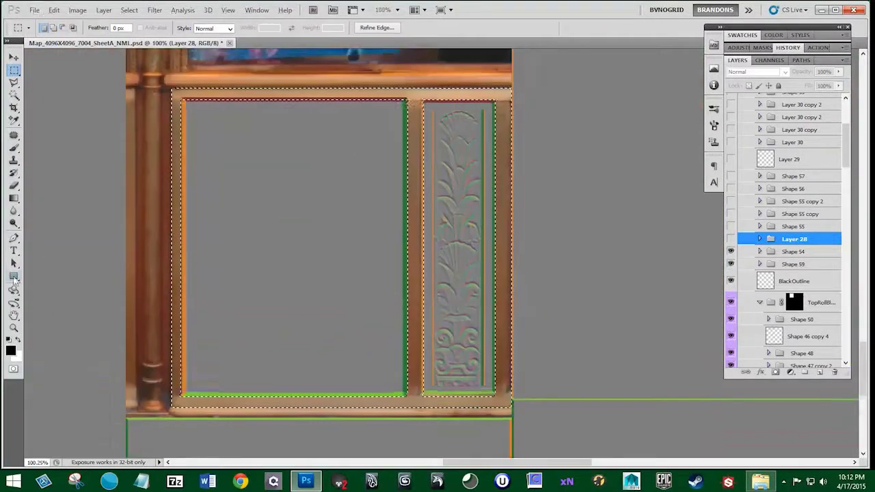
drag(403, 179, 420, 189)
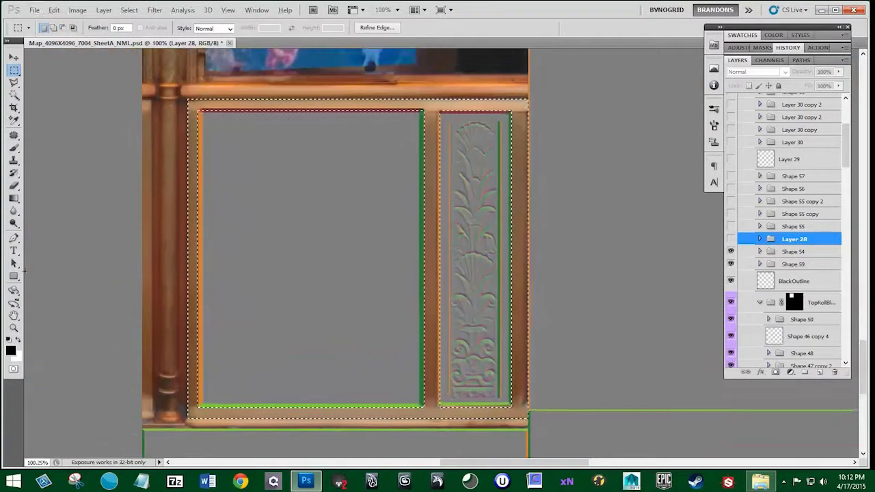
Convert the frame selection to normals with size 5, contrast 85 and softness 1
click(145, 106)
click(33, 66)
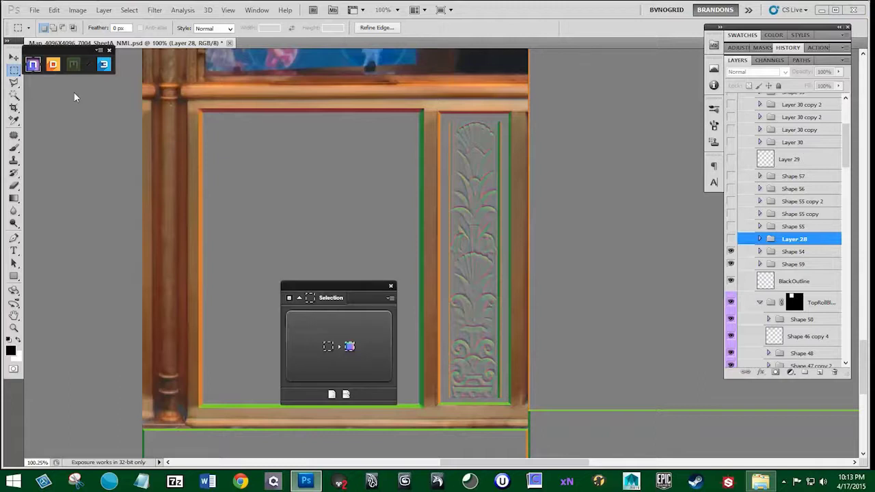
click(78, 148)
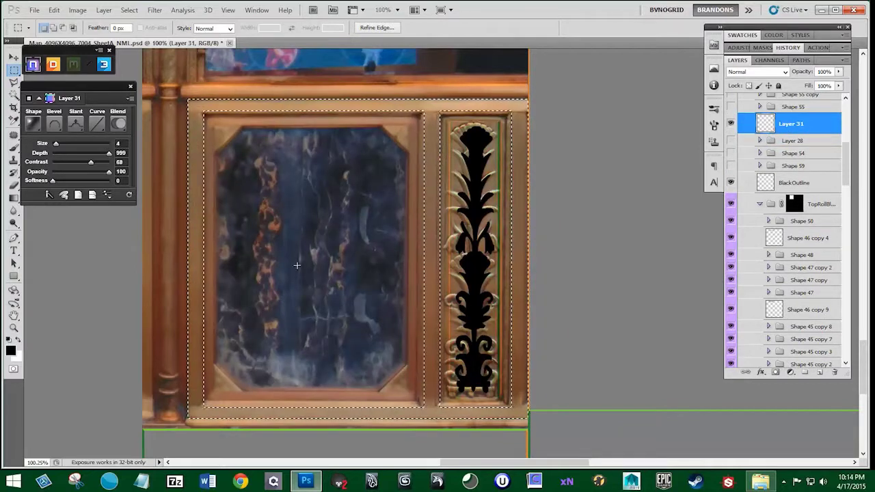
click(33, 66)
click(66, 147)
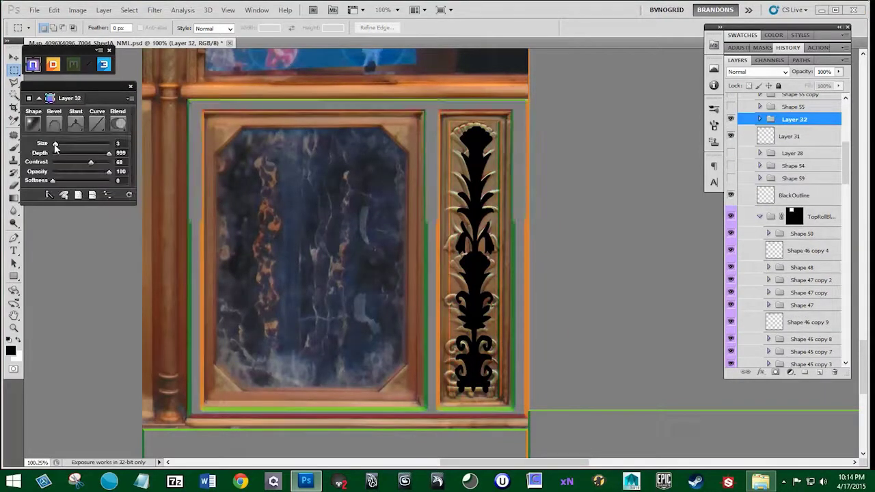
drag(55, 145, 57, 144)
drag(91, 162, 101, 163)
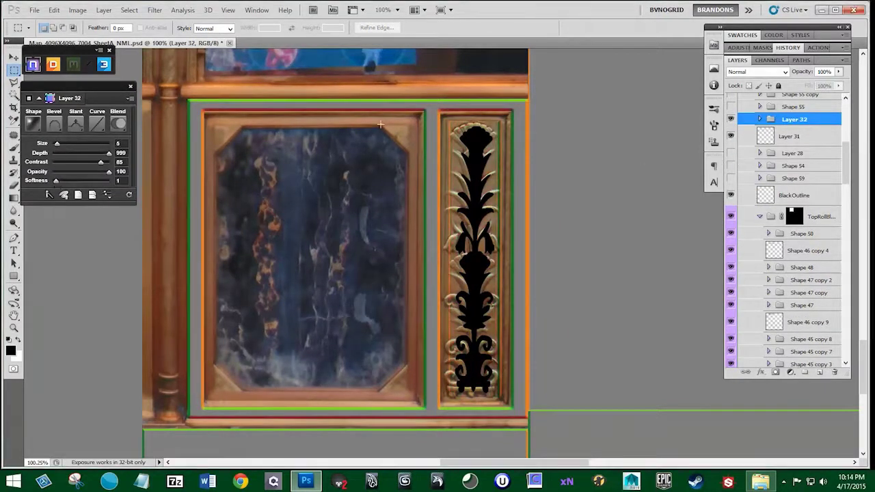
Show Shape 54 and Shape 59 beneath the new frame normals, keeping Layer 28 hidden
click(731, 153)
click(731, 165)
click(731, 178)
scroll(762, 177, up, 3)
click(731, 169)
mouse_move(731, 158)
mouse_down()
mouse_move(731, 120)
mouse_move(730, 157)
mouse_up()
Select Shape 55, bring up its normal settings and hide the shape
click(796, 169)
drag(85, 89, 96, 84)
click(118, 191)
click(146, 214)
click(731, 170)
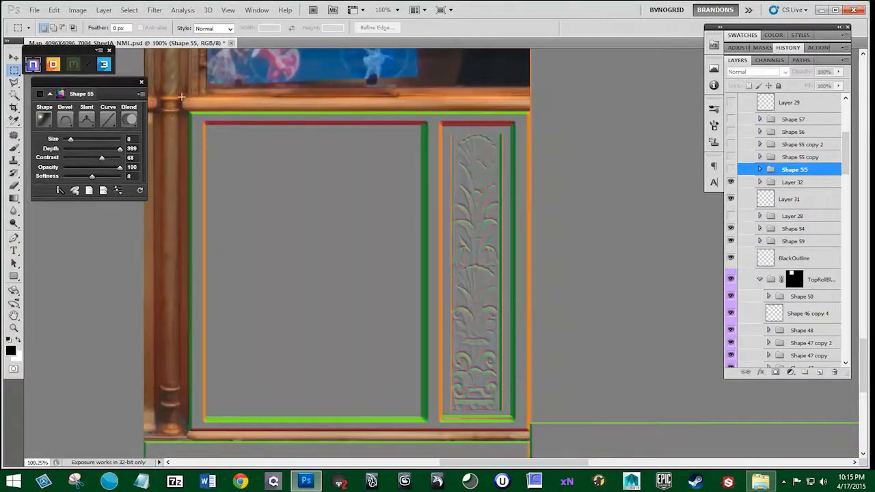
Draw a rounded rectangle with a 20 px radius along the ledge above the two panels
right_click(14, 276)
click(61, 286)
drag(183, 97, 553, 112)
click(85, 121)
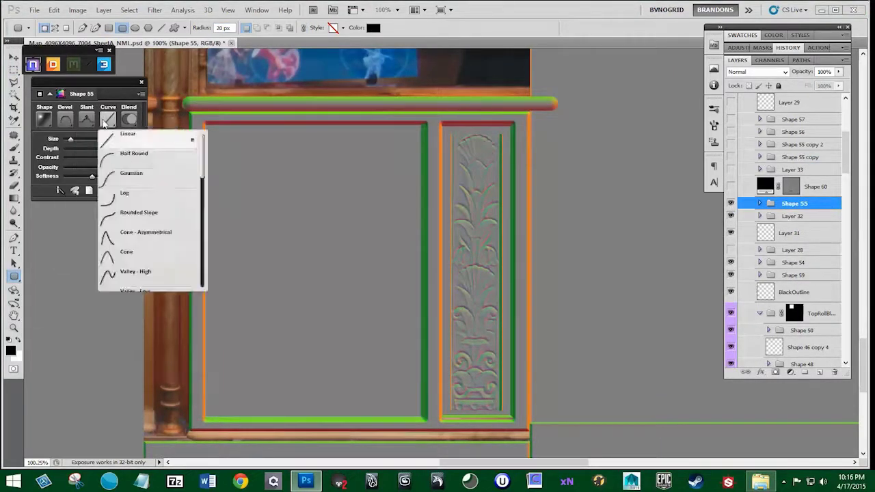
Delete Layer 33, show Shape 55 copy, Shape 55 copy 2, Shape 56 and Shape 57, and select Shape 56
click(731, 169)
drag(793, 169, 835, 373)
drag(731, 155, 732, 131)
click(731, 116)
click(793, 129)
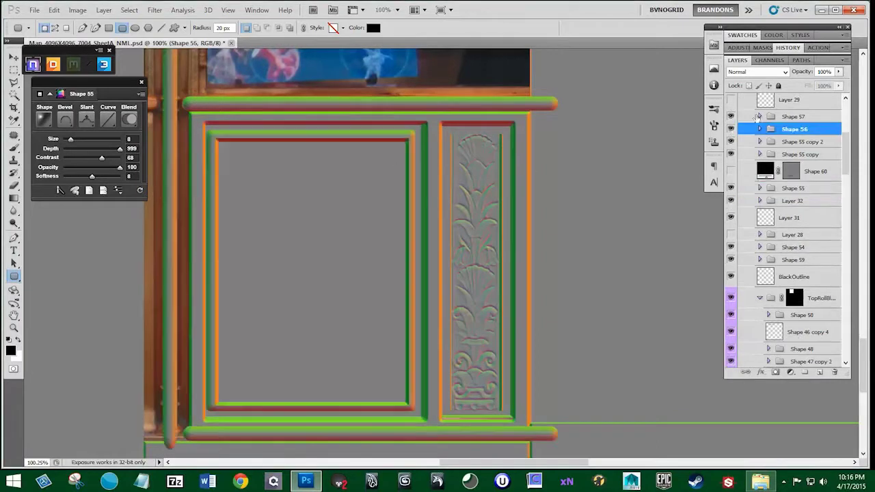
Try shifting Shape 57's inner panel frame six nudges to the right and back again
click(794, 116)
click(86, 121)
click(107, 119)
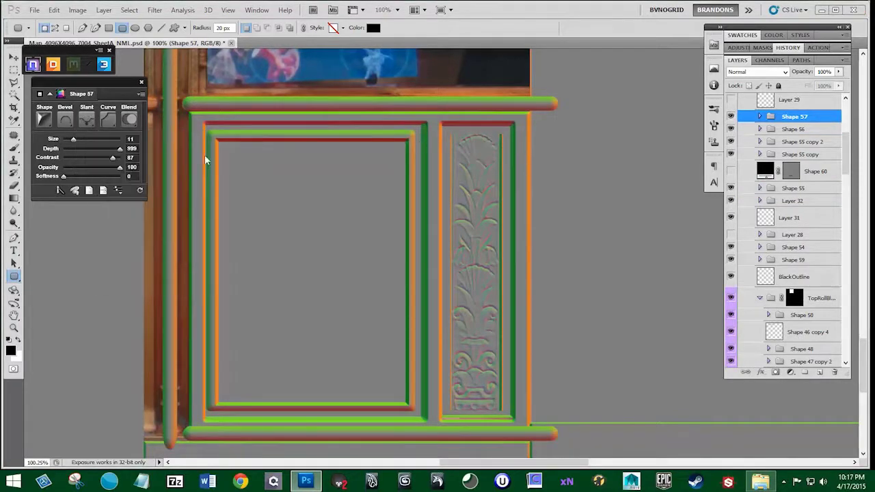
key(v)
key(Right)
key(Right)
key(Right)
key(Right)
key(Right)
key(Right)
click(787, 118)
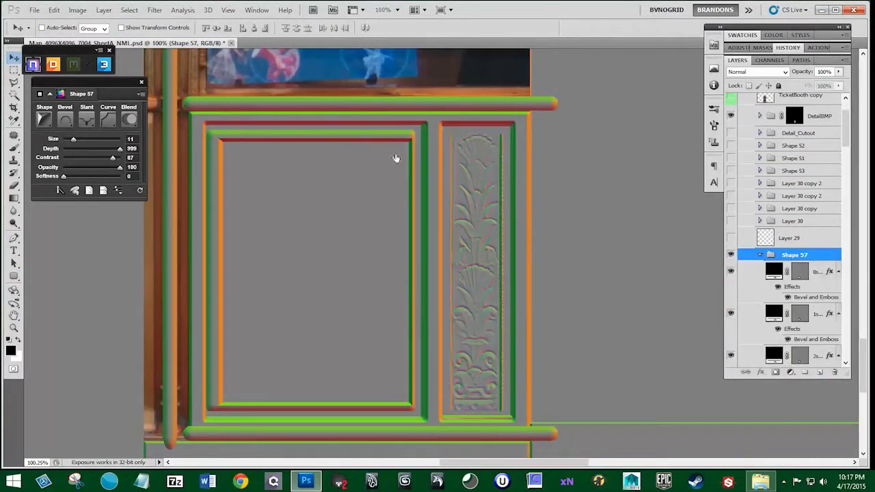
key(Left)
key(Left)
key(Left)
key(Left)
key(Left)
key(Left)
Nudge Shape 57 and Shape 56 together three pixels to the right and show Layer 30
click(731, 267)
click(731, 267)
shift+click(793, 267)
key(Right)
key(Right)
key(Right)
click(794, 221)
click(731, 221)
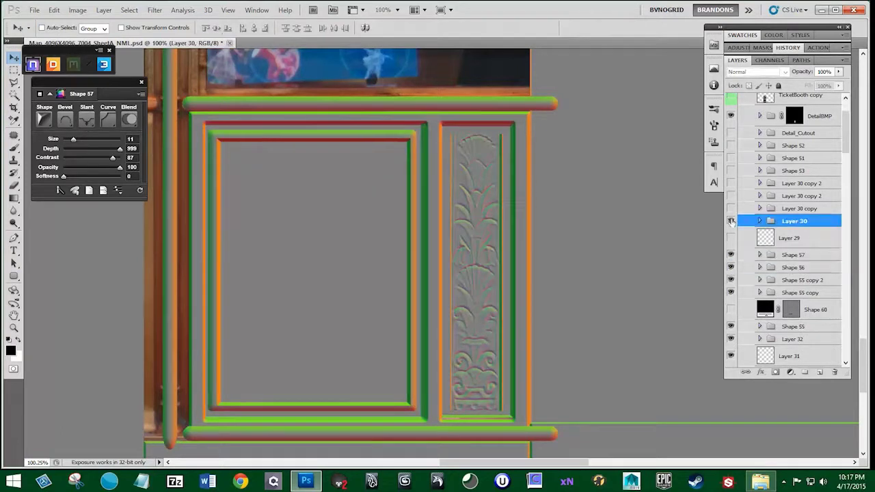
Lasso a triangle in the large panel's upper-right corner and turn it into a normal layer with size 2 and softness 3
click(14, 83)
click(71, 92)
click(380, 139)
click(406, 140)
click(405, 163)
drag(65, 140, 75, 140)
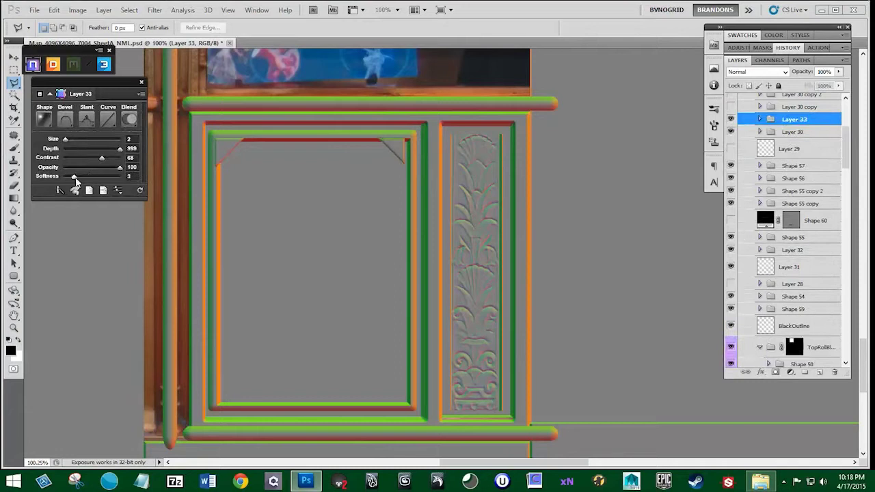
click(73, 176)
Delete the new corner triangle normal, Layer 33, from the large panel
scroll(383, 166, up, 5)
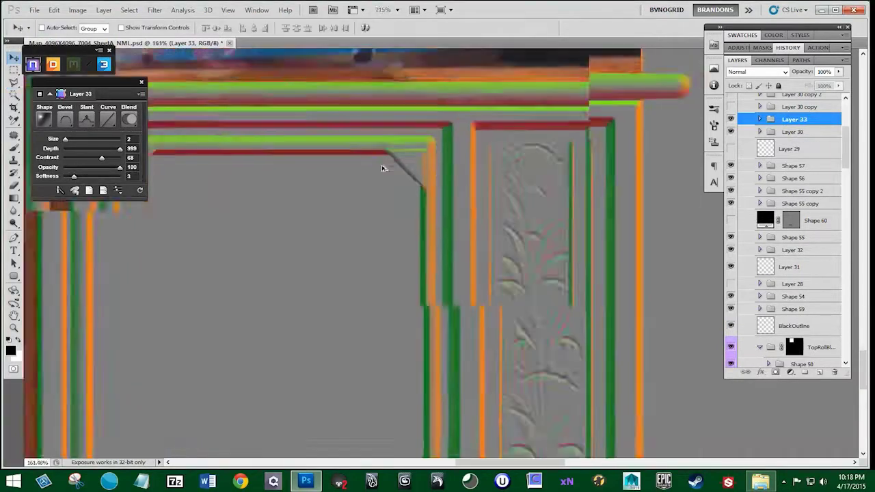
scroll(383, 166, down, 4)
key(m)
drag(376, 142, 434, 155)
key(Delete)
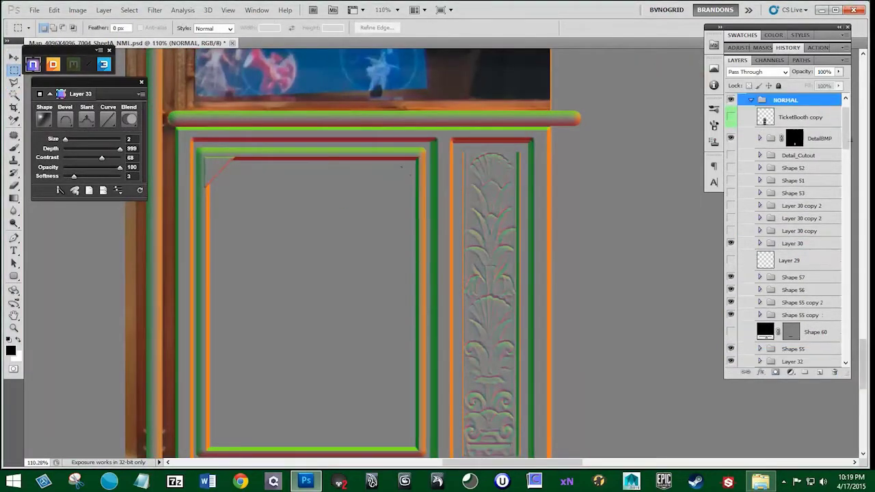
Locate and select the MiddlePosterDoorWindow copy group in the NORMAL layer stack
scroll(788, 122, up, 2)
click(731, 100)
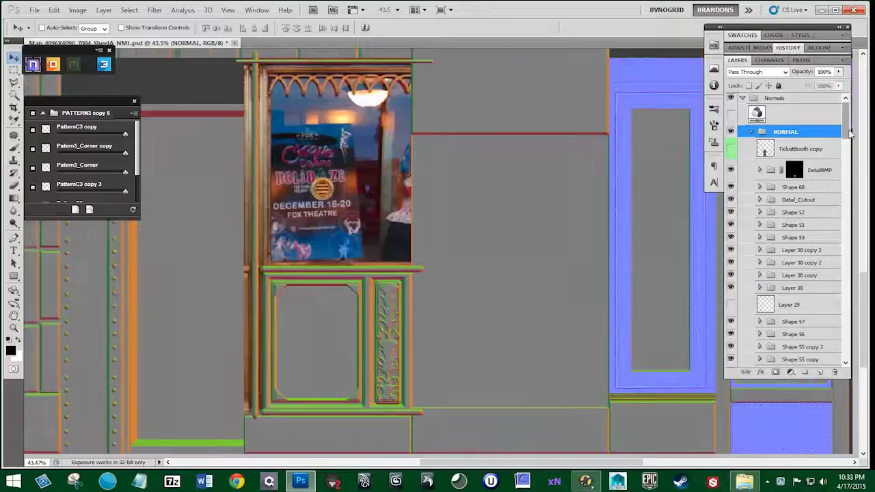
scroll(846, 214, down, 10)
click(796, 278)
drag(504, 238, 374, 231)
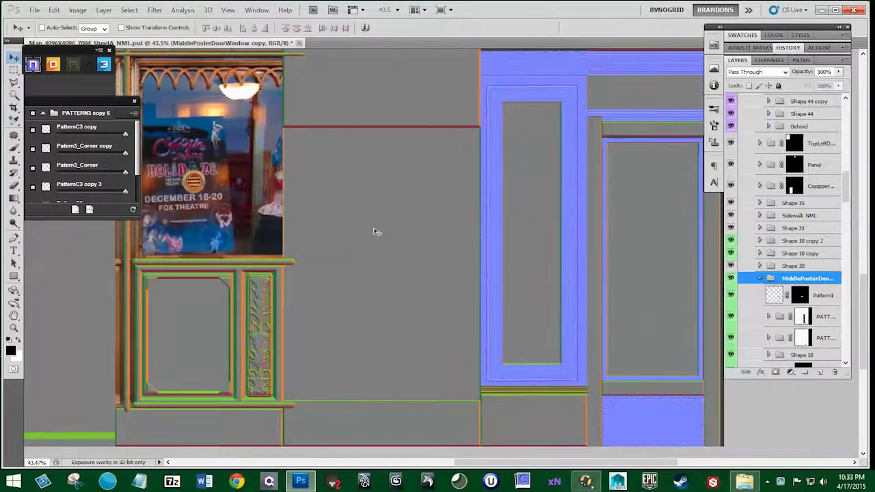
drag(806, 103, 835, 372)
scroll(800, 273, down, 10)
Toggle the groups inside MiddlePosterDoorWindow copy to identify which one holds the patterned window border
click(730, 183)
click(731, 183)
scroll(731, 183, up, 3)
click(730, 159)
click(730, 160)
click(731, 199)
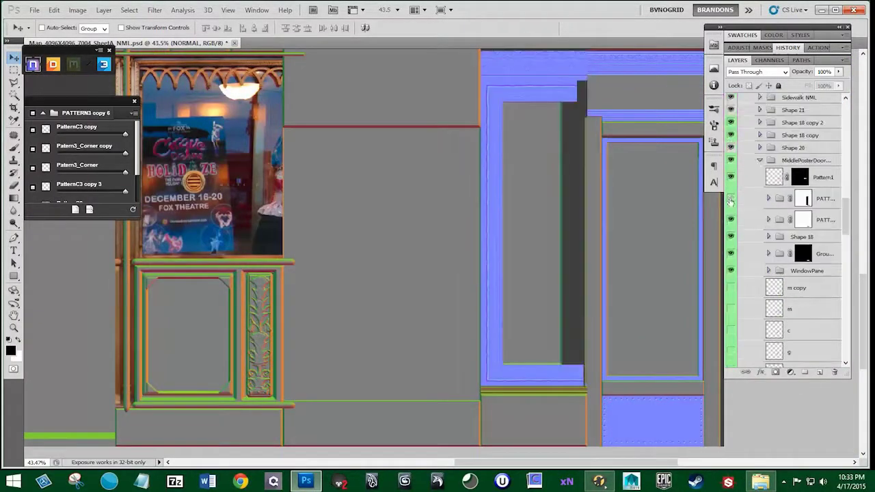
click(731, 199)
click(731, 220)
click(826, 223)
click(731, 219)
Duplicate the pattern border group, place it above DetailBMP and move it over the ticket booth window
drag(826, 222, 819, 372)
drag(824, 220, 807, 162)
drag(534, 233, 185, 222)
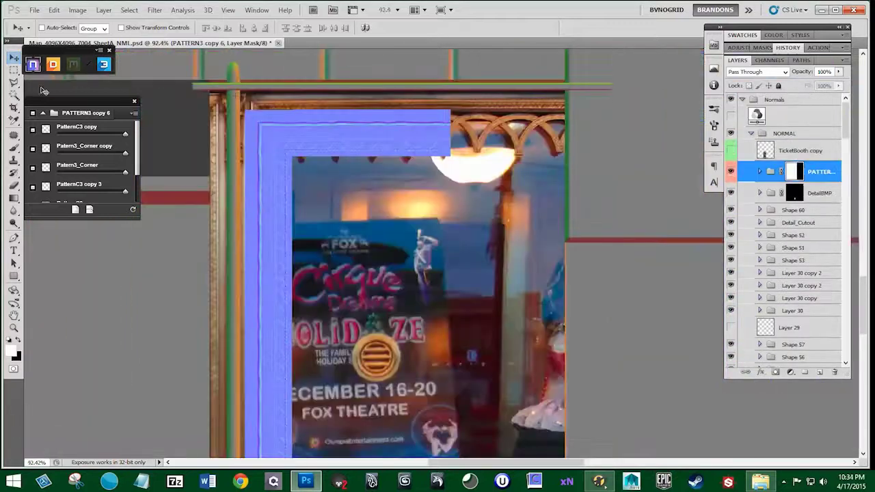
Clear rectangular areas of the duplicated pattern group's mask along the window's top edge and left side
key(m)
drag(233, 106, 563, 154)
key(Delete)
drag(244, 59, 441, 427)
key(Delete)
key(Delete)
Free-transform the pattern border to fit the ticket booth window frame and apply the change
key(ctrl+t)
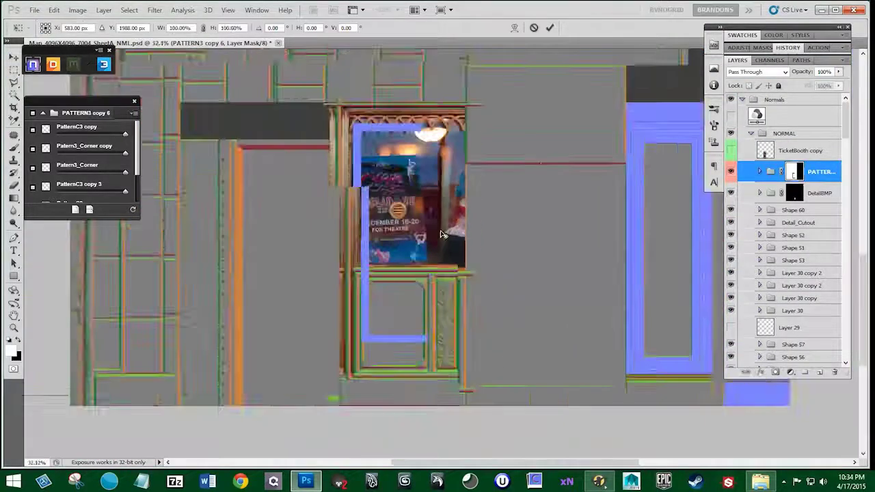
scroll(441, 232, down, 3)
drag(479, 83, 436, 133)
key(Return)
key(v)
scroll(417, 301, up, 10)
drag(398, 290, 371, 250)
drag(519, 331, 427, 248)
Expand the pattern group and extend the top strip with three duplicates toward the window's right side
click(760, 172)
click(730, 236)
click(731, 235)
click(801, 278)
drag(362, 166, 485, 166)
drag(436, 165, 570, 164)
drag(570, 164, 648, 158)
drag(424, 443, 480, 55)
drag(403, 281, 505, 282)
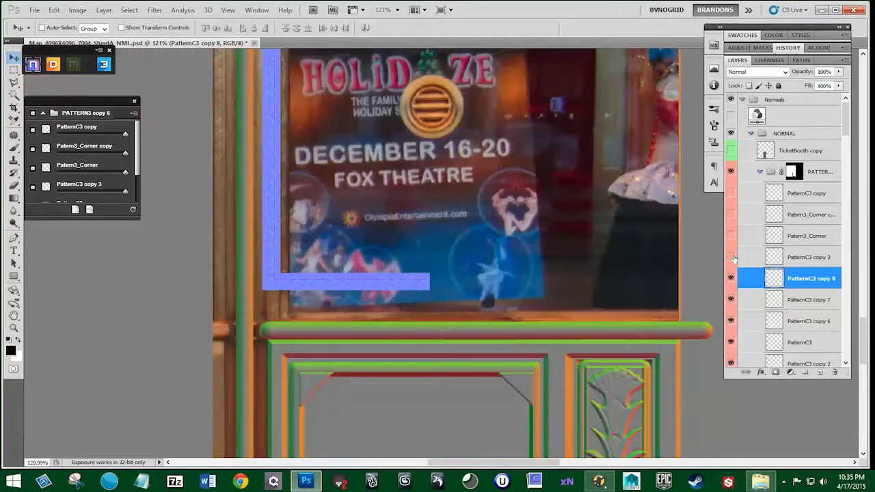
Identify the border's bottom pieces by toggling visibility and delete Patern3_Corner copy and PatternC3 copy 3
scroll(734, 294, down, 3)
click(746, 312)
drag(731, 207, 731, 148)
click(731, 206)
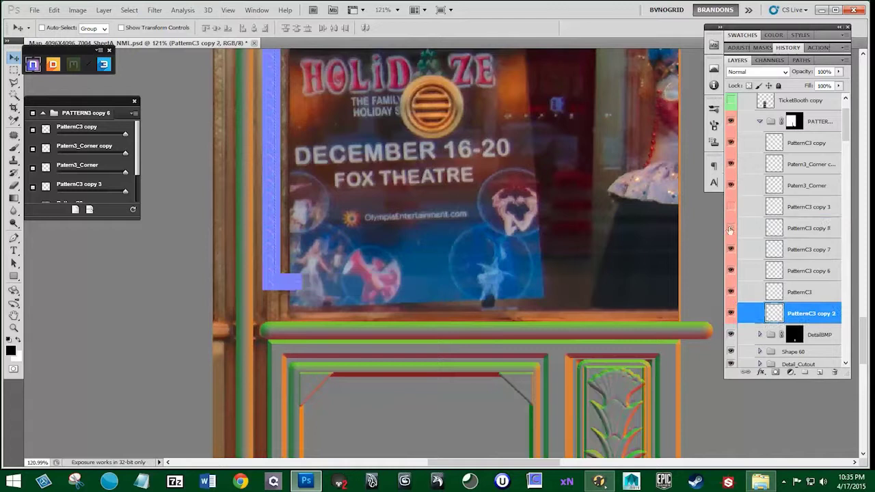
drag(730, 229, 731, 313)
drag(731, 185, 731, 166)
drag(810, 164, 835, 372)
drag(731, 160, 731, 203)
drag(808, 182, 835, 372)
drag(731, 264, 731, 199)
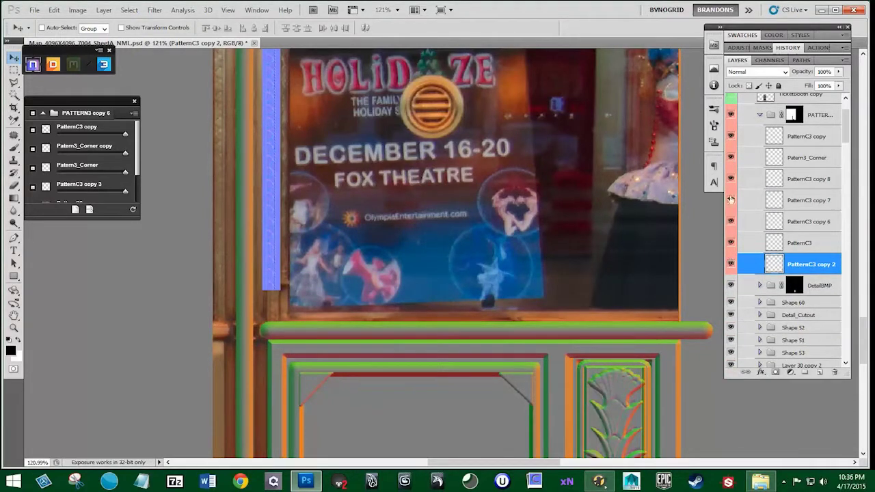
Fill the pattern group's mask with white below the left strip, down to the ledge, and deselect
click(794, 114)
key(m)
drag(258, 284, 286, 334)
key(alt+BackSpace)
key(ctrl+d)
Duplicate PatternC3 copy 2 and move the duplicate down so the left strip reaches the ledge
click(810, 264)
key(v)
drag(456, 265, 455, 284)
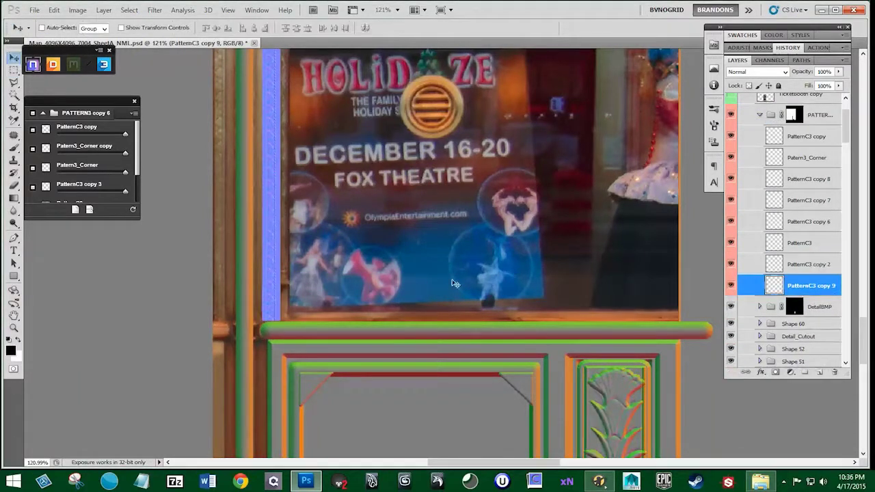
Fill a rectangular area of the pattern mask along the window's top edge to reveal the full border strip
scroll(456, 284, down, 3)
click(794, 114)
key(m)
drag(322, 89, 646, 141)
key(ctrl+BackSpace)
Trace one V-shaped segment of the arched trim above the window, including its pointed tip, with the Pen tool
click(801, 60)
key(p)
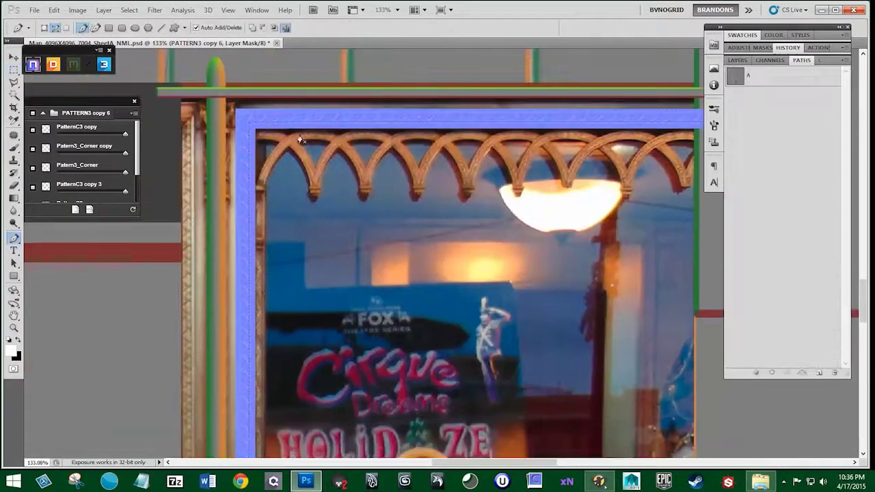
scroll(299, 139, up, 3)
drag(536, 148, 399, 157)
click(386, 137)
click(386, 148)
click(317, 224)
scroll(315, 217, up, 3)
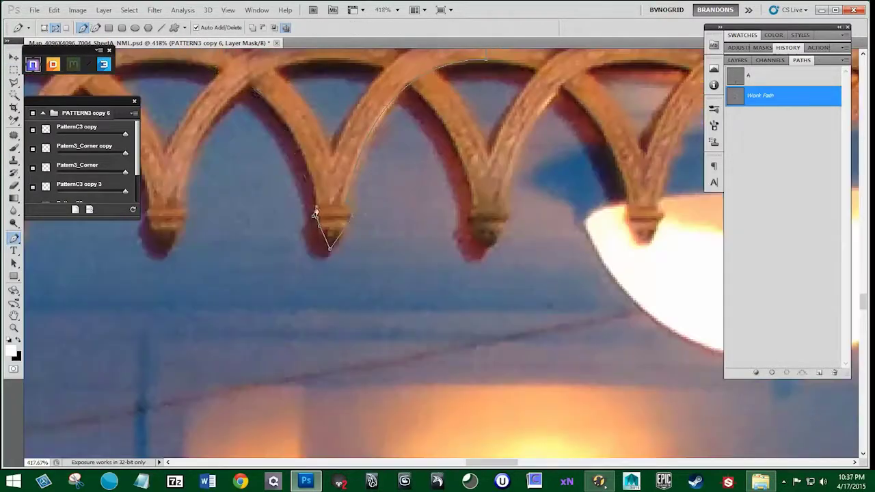
scroll(252, 89, down, 2)
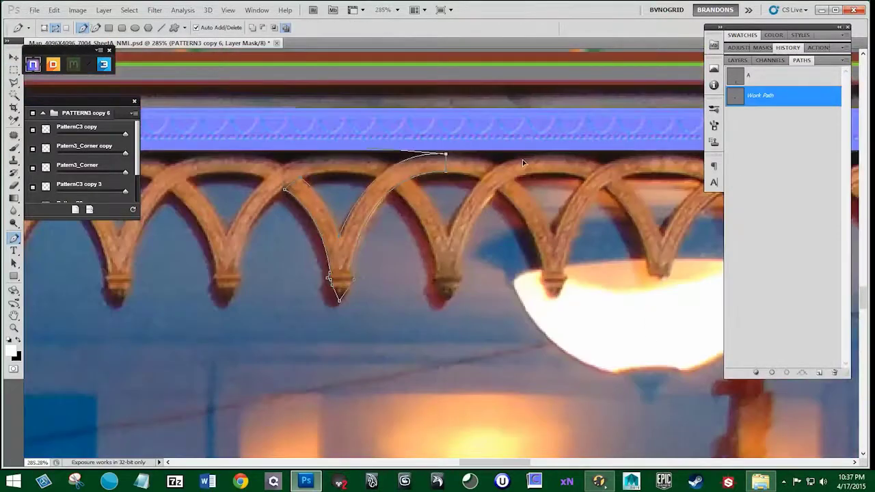
scroll(319, 301, up, 3)
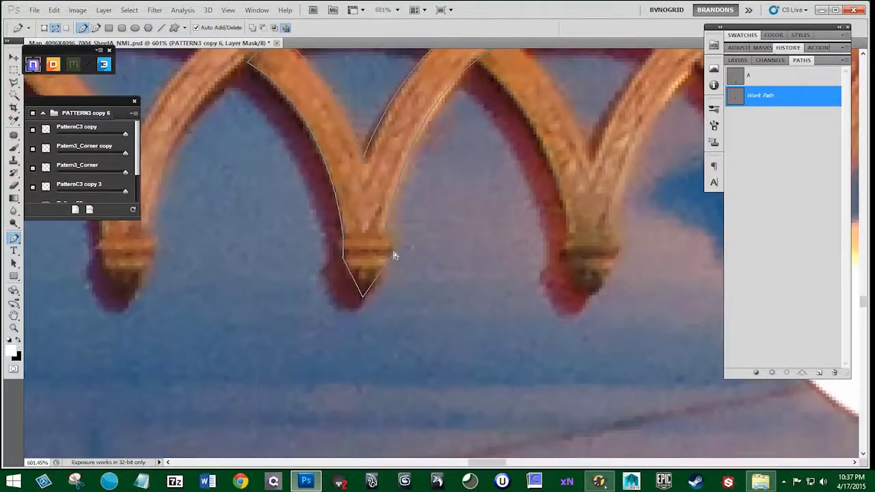
scroll(390, 236, down, 5)
scroll(373, 192, down, 2)
Load the traced arch path as a selection and add a new layer above the pattern group
ctrl+click(735, 96)
click(737, 60)
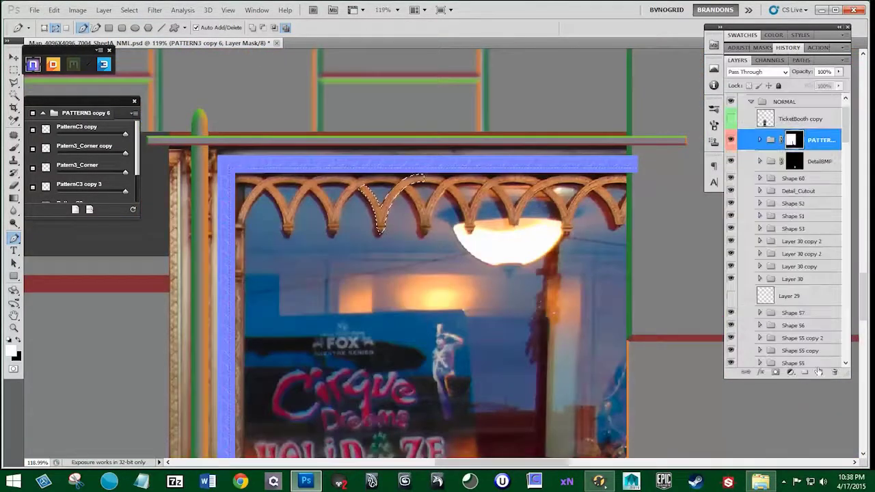
click(819, 372)
Try converting the arch selection to a normal layer and delete the result
click(94, 158)
key(Delete)
scroll(393, 240, up, 5)
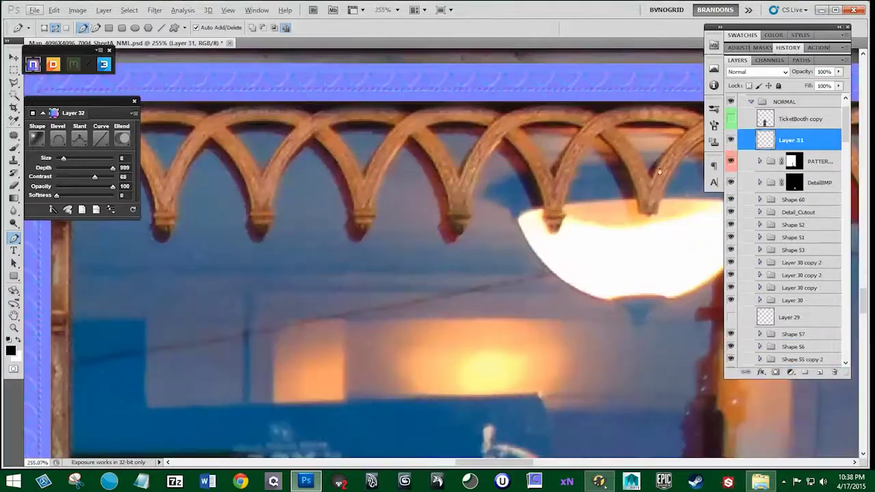
Select path C and rework the arch's pointed tip into a flat cap with a rounded end
click(801, 61)
click(749, 96)
scroll(389, 199, up, 2)
ctrl+click(352, 220)
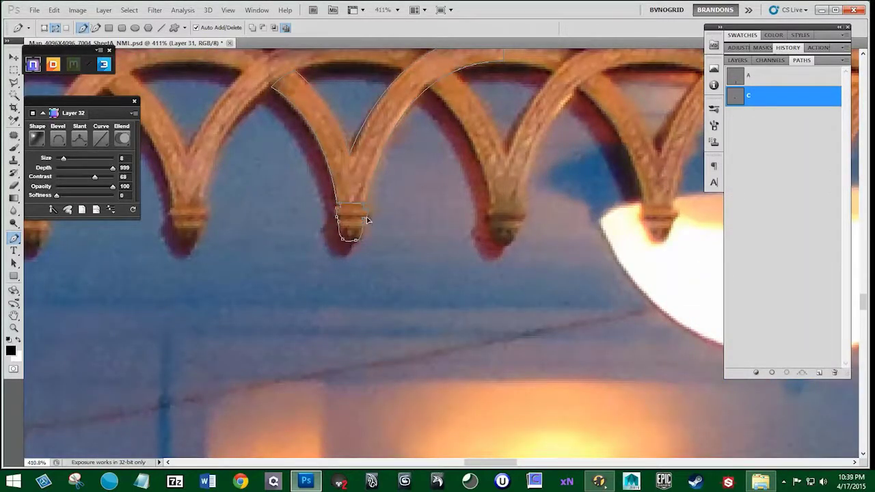
scroll(368, 213, up, 4)
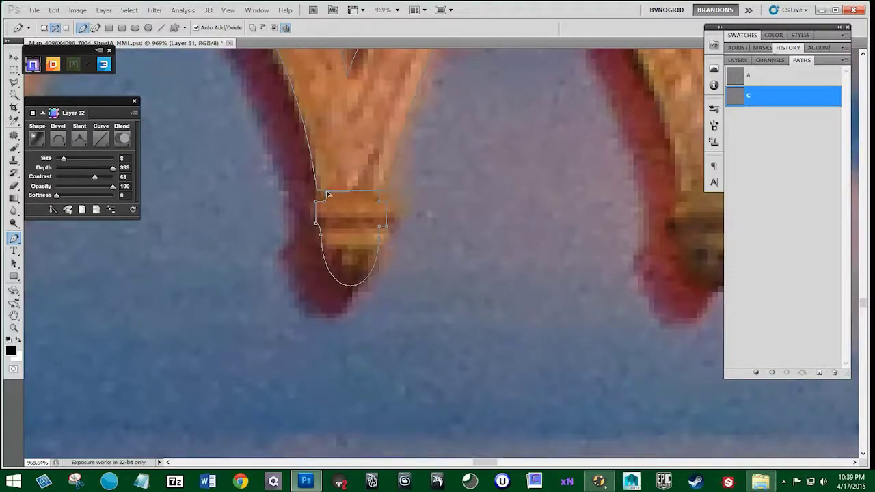
scroll(326, 194, down, 4)
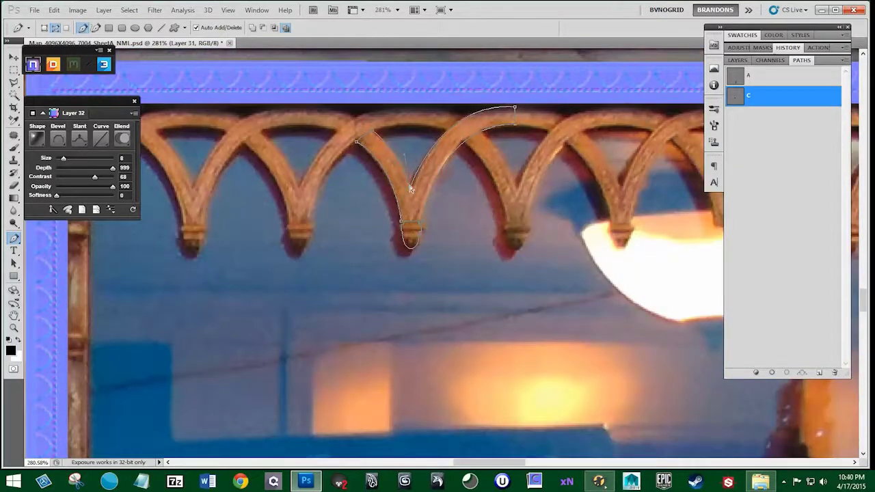
scroll(420, 233, up, 4)
click(420, 230)
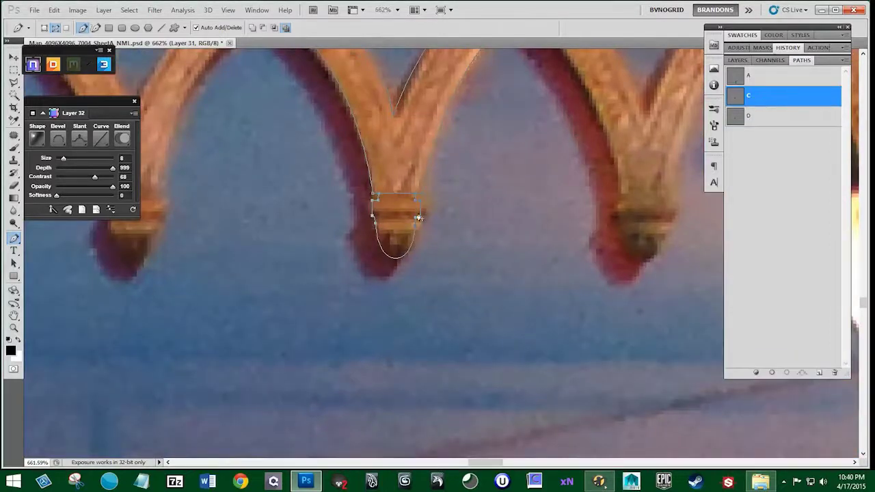
Convert path D's arch body, without the tip, to a normal layer with size 0, depth 422, contrast 79 and softness 1
click(748, 116)
scroll(307, 164, down, 1)
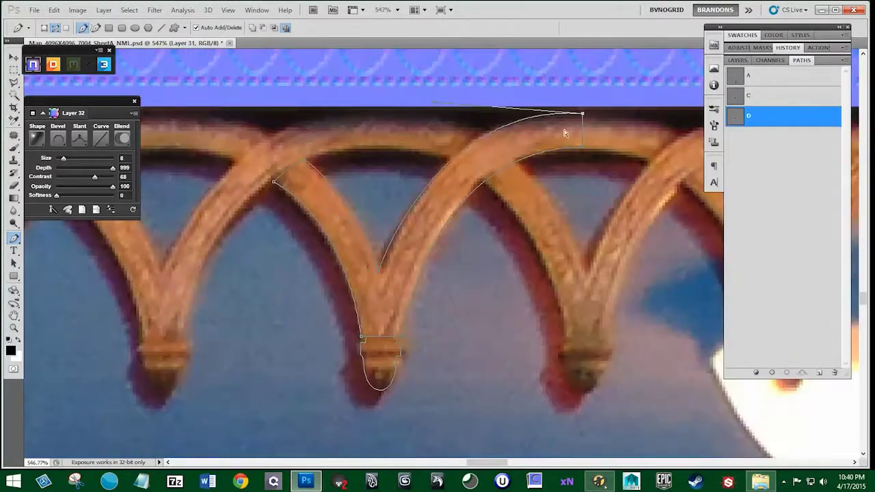
scroll(367, 339, down, 3)
click(738, 60)
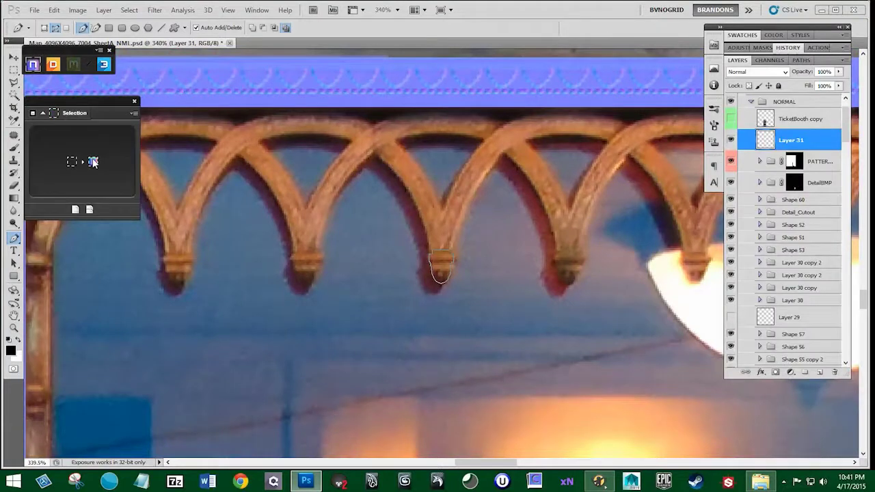
click(93, 163)
drag(95, 165, 77, 168)
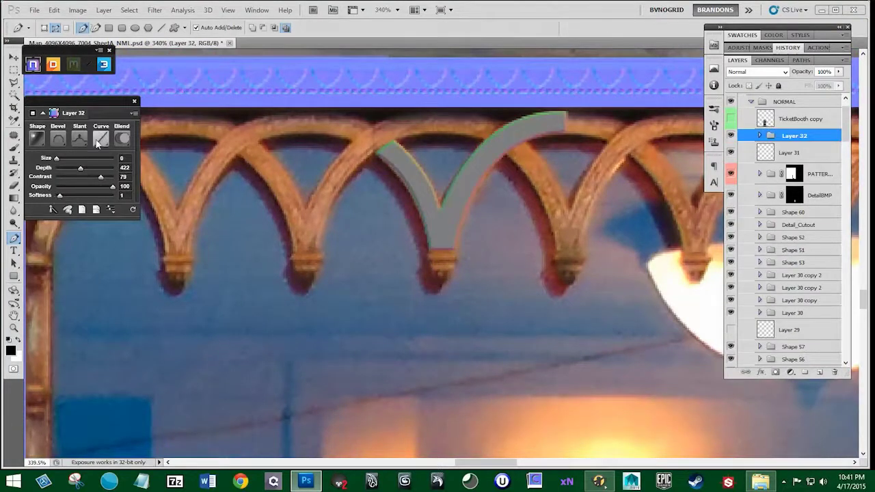
Change the arch normal's curve profile and set its size to 1
click(97, 141)
click(121, 198)
click(100, 140)
scroll(128, 216, down, 2)
click(126, 270)
drag(57, 159, 57, 161)
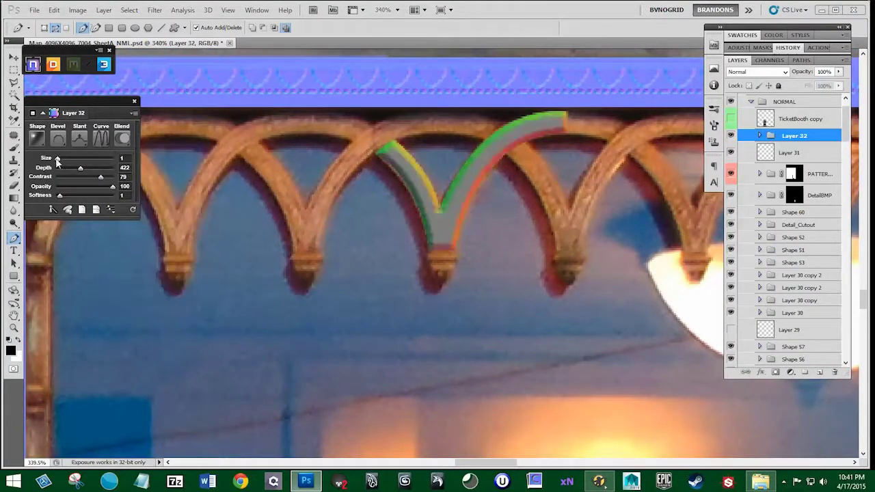
Try further curve profiles on the arch normal and settle on a simpler wave with fewer peaks
click(101, 139)
click(113, 219)
scroll(162, 263, down, 2)
click(101, 139)
click(124, 298)
double_click(775, 135)
key(Escape)
Trace the small capped tip below the arch normal as a new pen path
click(801, 61)
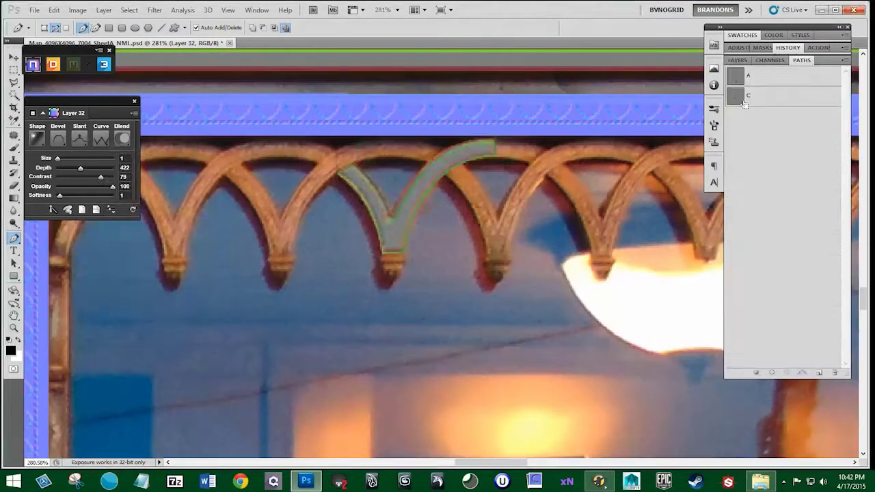
scroll(392, 258, up, 10)
click(426, 264)
click(426, 276)
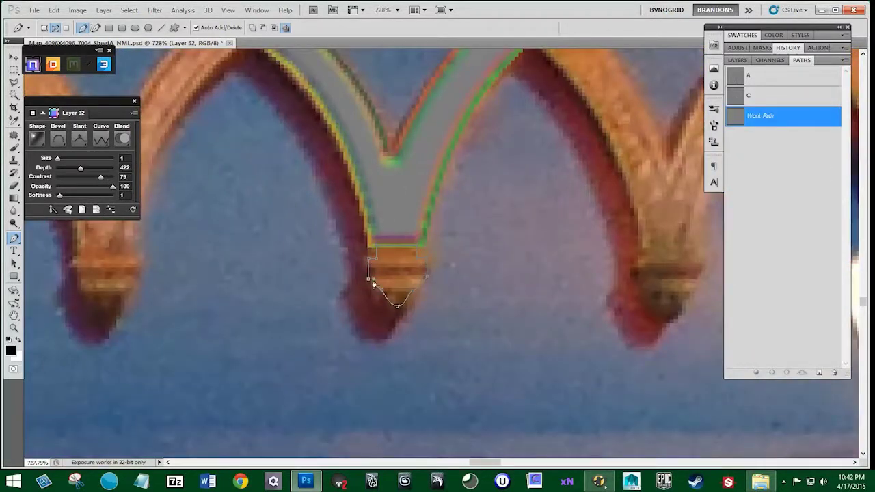
drag(392, 293, 441, 290)
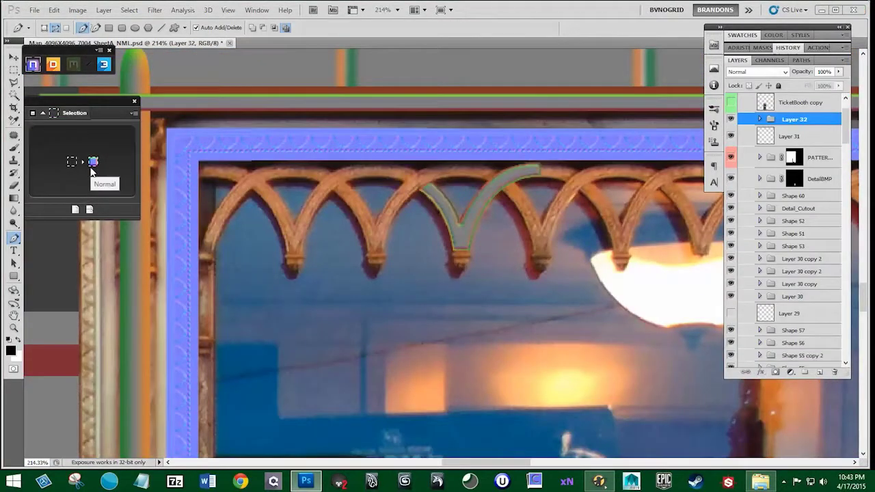
Convert the tip selection to a normal layer, adjust its profile and set size 0, depth 999 and contrast 68
click(92, 164)
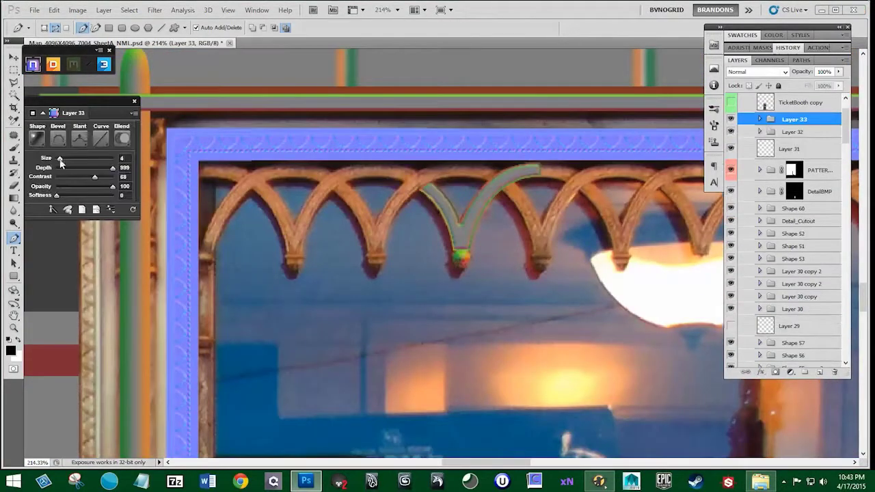
click(59, 139)
click(101, 140)
click(94, 163)
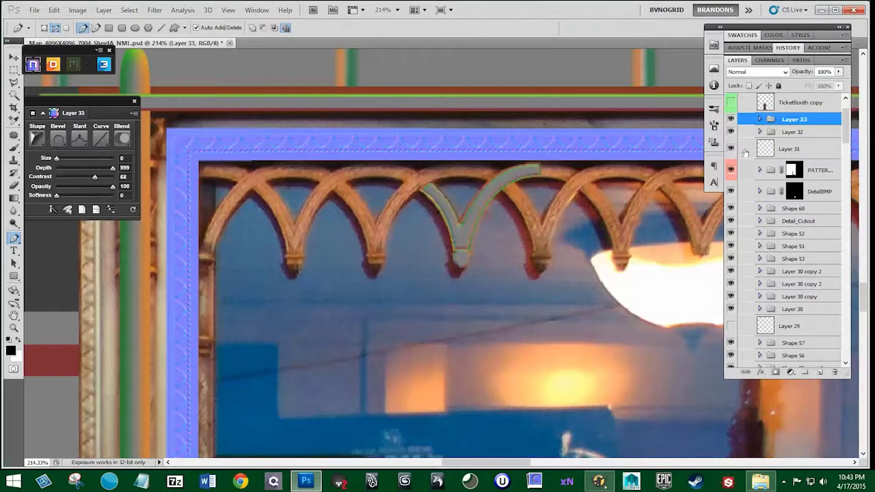
scroll(492, 261, up, 2)
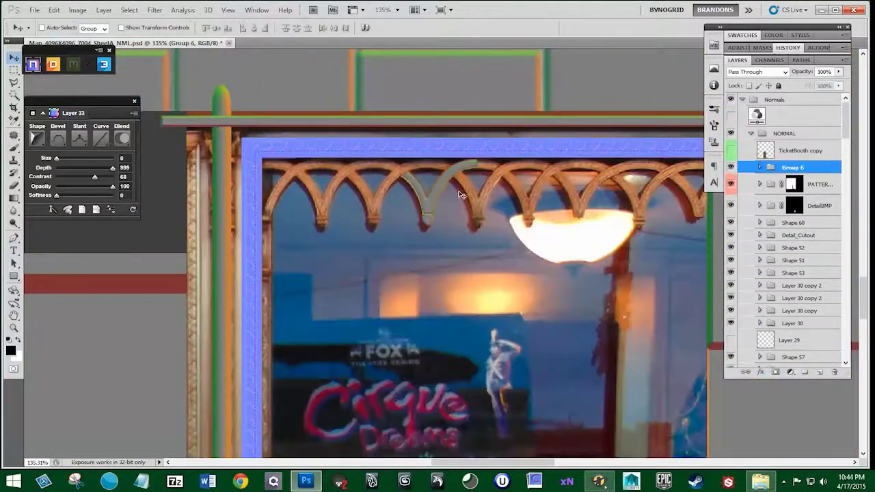
Duplicate the arch group across the full top edge of the ticket booth window and group all the copies
drag(391, 192, 285, 185)
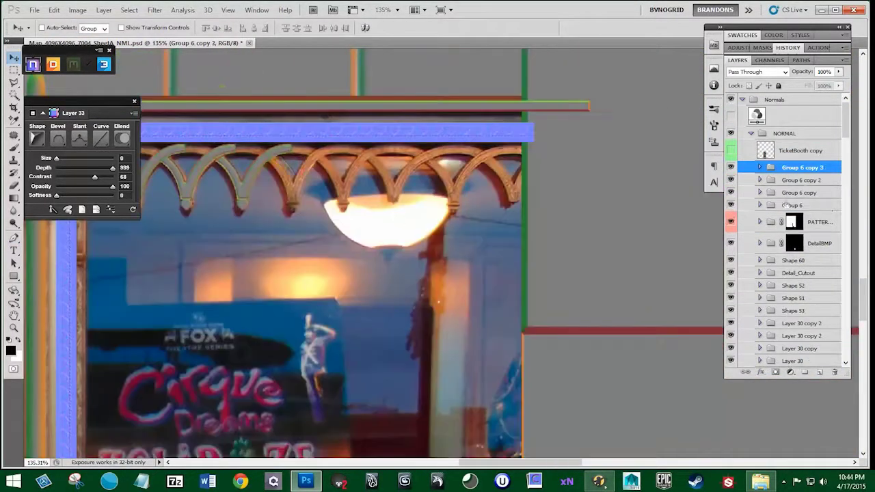
click(787, 204)
drag(239, 186, 402, 183)
drag(405, 183, 459, 182)
drag(529, 192, 561, 180)
click(801, 167)
shift+click(793, 268)
key(ctrl+g)
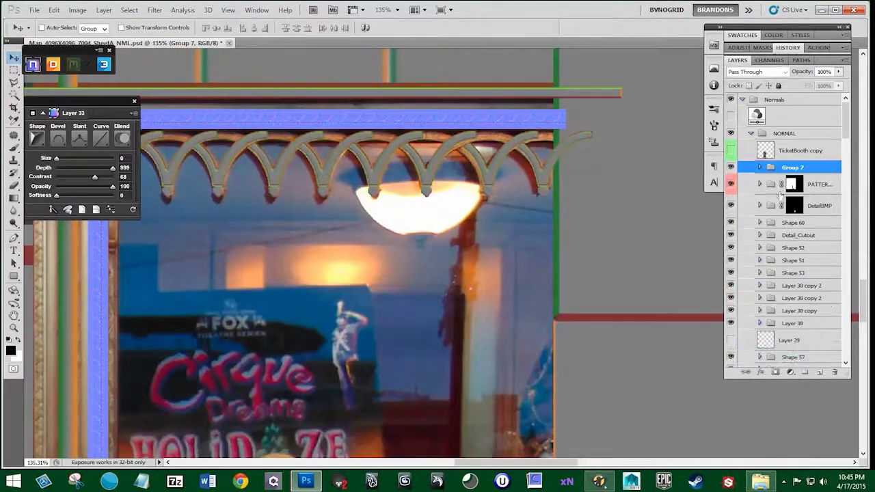
Try a horizontally flipped copy of the grouped arches, offset from the originals, and delete it
drag(793, 168, 820, 371)
click(54, 10)
click(233, 336)
drag(441, 208, 514, 189)
key(Delete)
Inspect the contents of Group 7 and delete the group with all of its arch copies
click(731, 147)
click(731, 147)
click(759, 146)
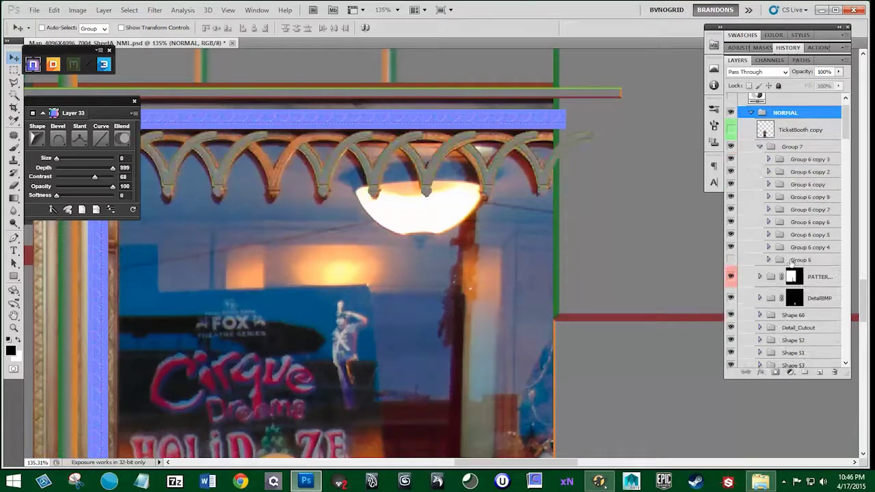
click(799, 260)
shift+click(793, 145)
key(Delete)
Extend saved path C along the wooden arch and load it as a selection for normal conversion
click(801, 60)
click(759, 96)
scroll(229, 132, up, 6)
click(13, 238)
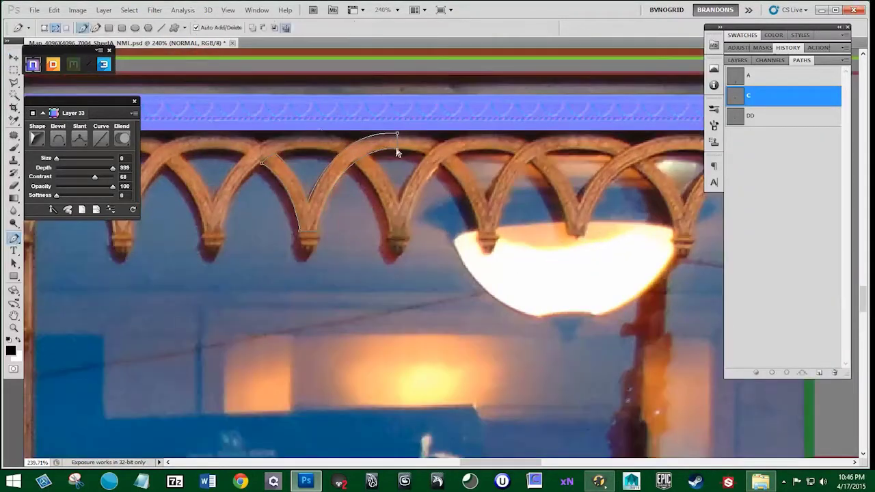
click(439, 144)
drag(299, 230, 274, 305)
key(ctrl+Return)
click(738, 60)
click(32, 64)
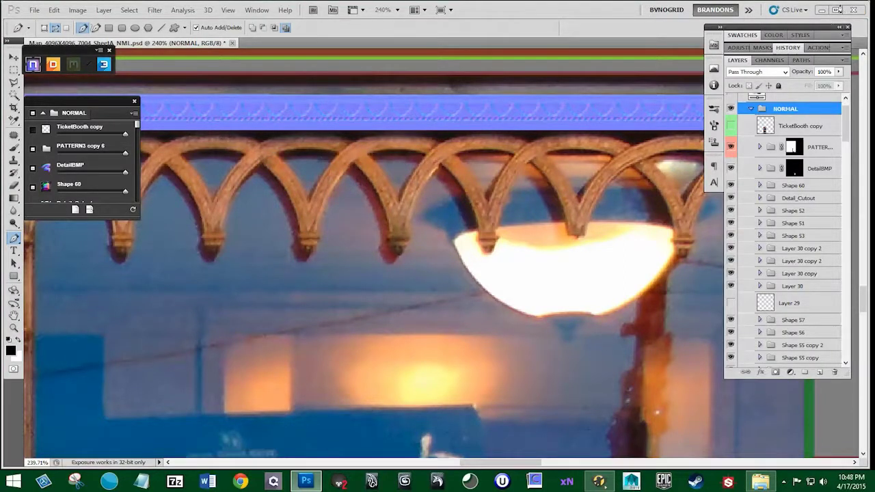
key(ctrl+shift+Escape)
click(378, 20)
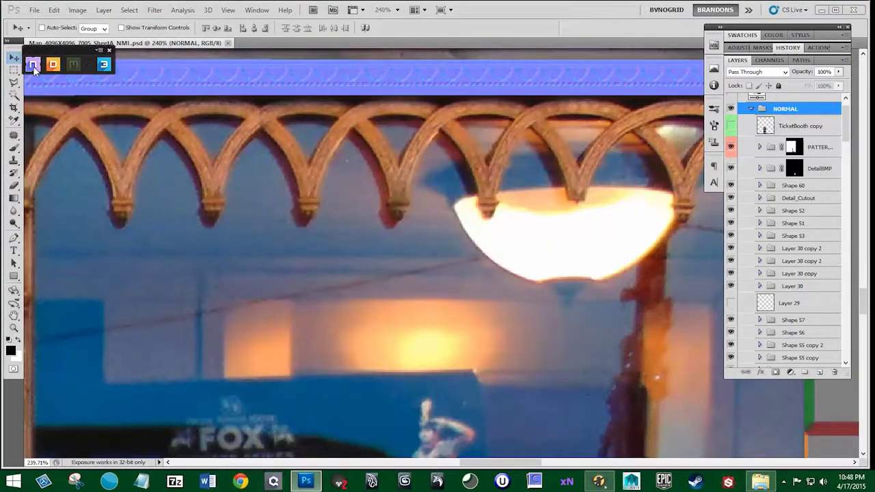
Convert the arch selection to a new normal layer, adjust its curve profile and set softness to 2
click(33, 66)
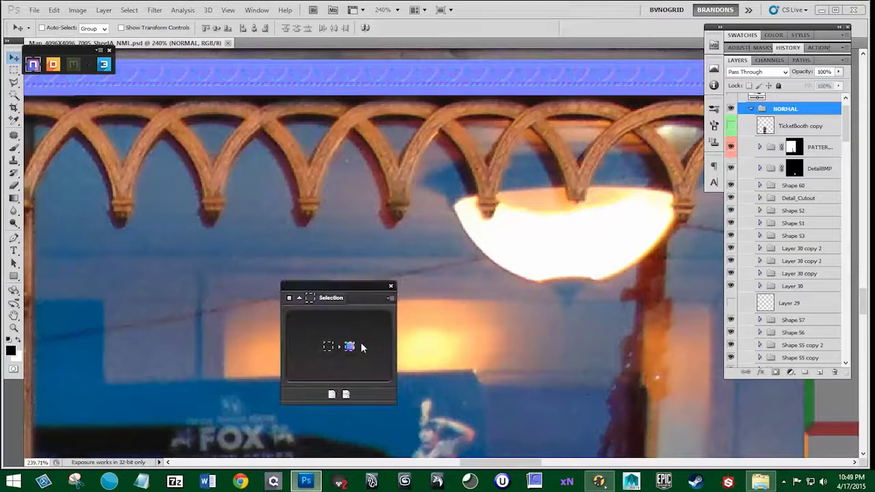
click(56, 137)
click(119, 137)
drag(214, 213, 214, 274)
click(160, 287)
drag(75, 194, 89, 195)
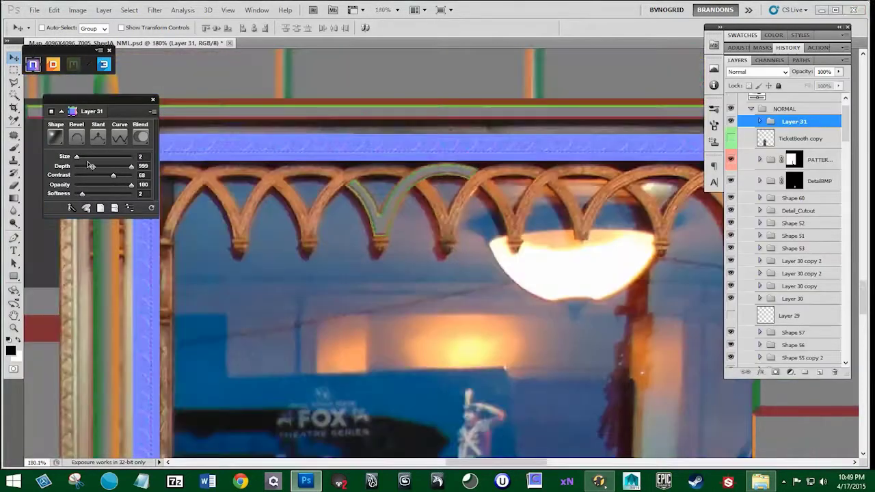
Convert the arch's tip to a normal layer with softness 2 and place a copy of arch and tip beside them
click(101, 207)
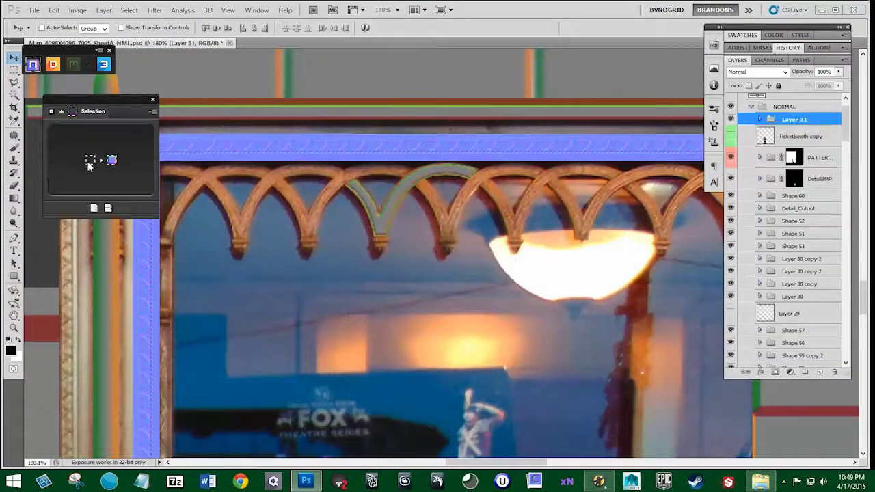
drag(77, 195, 83, 195)
shift+click(795, 132)
drag(414, 209, 500, 190)
Send the selected pair of arch trim layers two levels down in the layer order
click(798, 119)
ctrl+click(795, 145)
key(ctrl+[)
key(ctrl+[)
shift+click(793, 120)
Try to move the selected arch and tip layers higher in the layer order and undo the move
click(796, 145)
ctrl+click(793, 157)
ctrl+click(791, 133)
ctrl+click(789, 144)
drag(788, 133, 789, 113)
key(ctrl+z)
Duplicate the arch and tip layers repeatedly in both directions to span the window's top edge
shift+click(791, 119)
drag(383, 198, 249, 201)
drag(248, 201, 166, 210)
scroll(249, 203, down, 3)
shift+click(798, 233)
shift+click(798, 257)
drag(279, 221, 550, 220)
Select every arch and tip layer down to Layer 32 and combine them into one group
scroll(480, 210, down, 2)
scroll(799, 268, down, 3)
shift+click(802, 298)
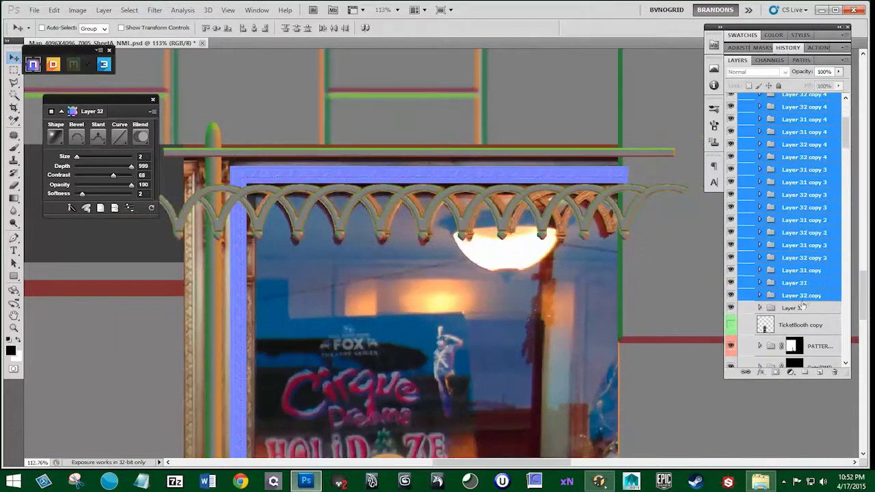
shift+click(803, 307)
key(ctrl+g)
Mask the arch group with a rectangle limited to the width of the window opening
key(m)
drag(619, 184, 247, 257)
click(776, 372)
scroll(397, 206, down, 3)
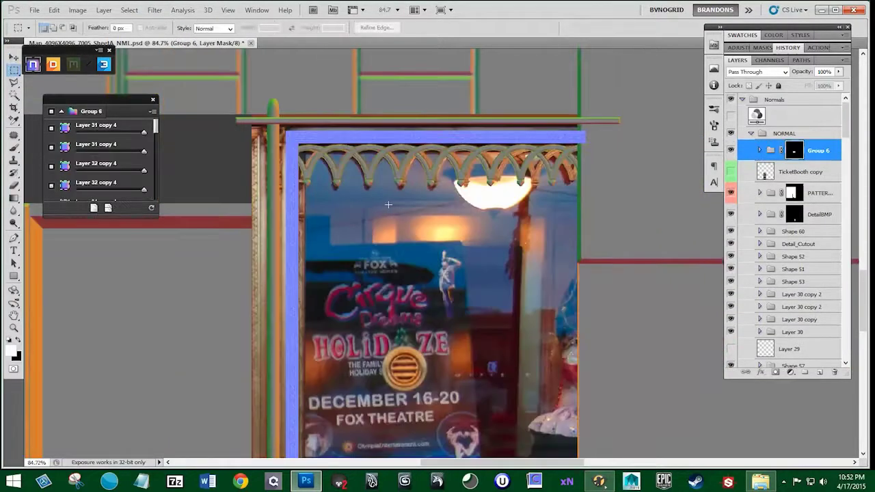
scroll(371, 257, down, 1)
Cover the window opening with a rectangle shape above DetailBMP, convert it to a normal layer and set size 5
drag(371, 258, 345, 178)
click(819, 214)
key(u)
drag(280, 72, 542, 408)
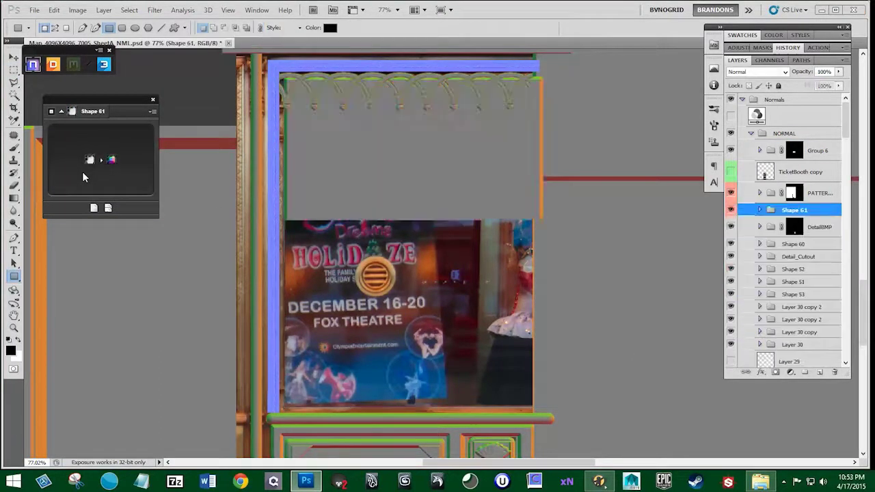
drag(82, 159, 79, 158)
drag(363, 161, 407, 242)
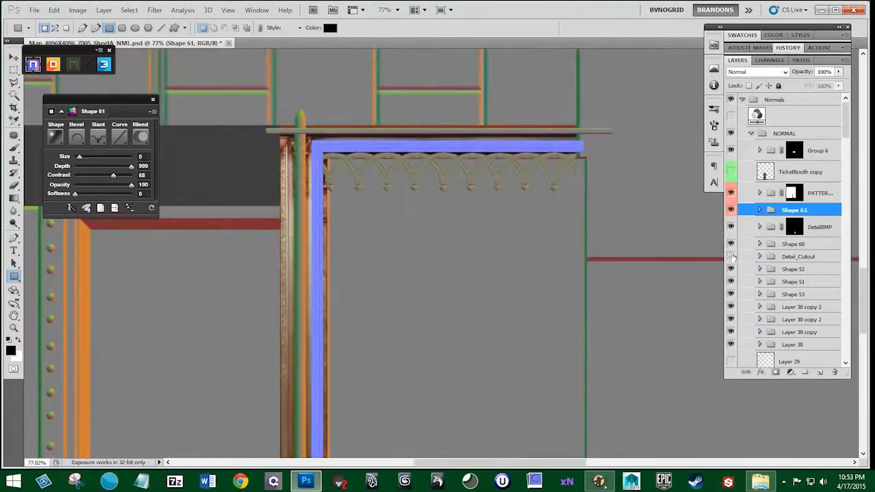
Locate the patterned border group by toggling layers, try transforming a duplicate of it, and delete that duplicate
click(730, 229)
click(731, 228)
click(731, 194)
click(731, 194)
double_click(730, 257)
click(819, 193)
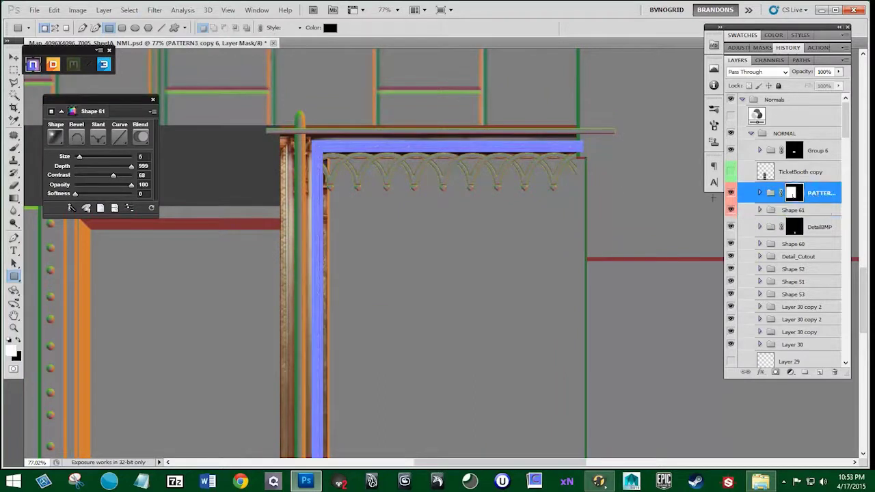
key(v)
drag(819, 194, 820, 372)
click(54, 10)
click(161, 214)
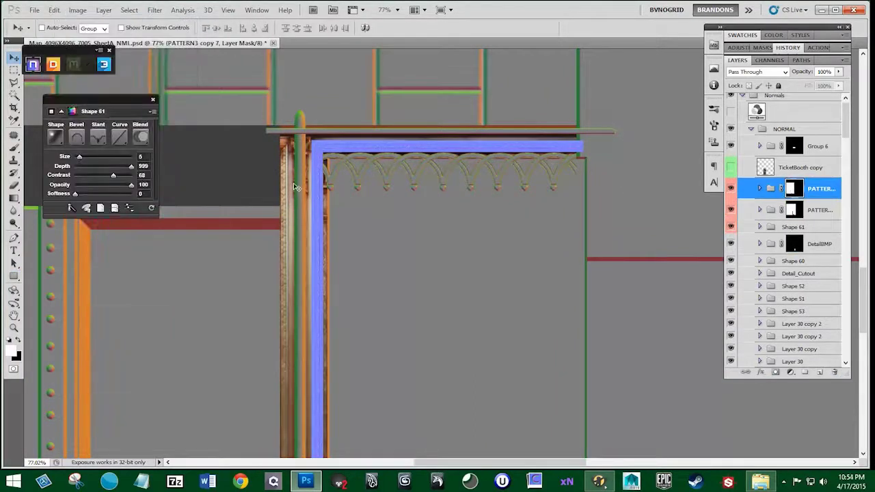
scroll(295, 188, down, 5)
drag(487, 218, 460, 200)
drag(824, 189, 835, 373)
Duplicate the patterned border group, flip the copy horizontally and align it along the column's other side
drag(820, 163, 819, 373)
scroll(360, 220, up, 4)
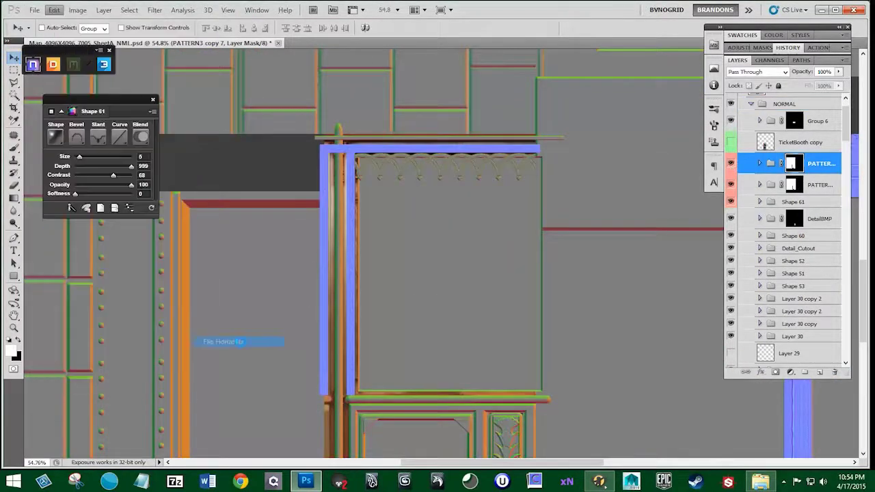
scroll(317, 265, down, 4)
drag(339, 267, 379, 291)
scroll(338, 267, up, 4)
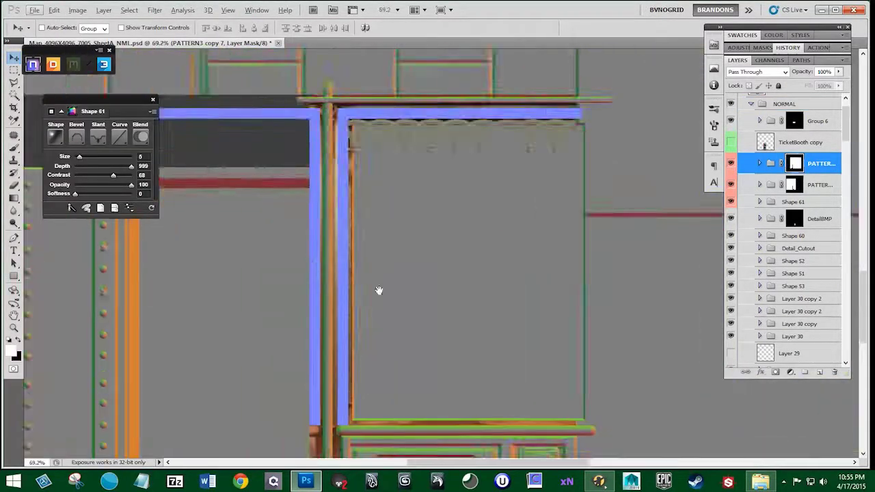
scroll(379, 291, down, 2)
drag(441, 116, 459, 88)
Draw a tall 13 px radius rounded rectangle over the column and convert it to a normal with size 22, softness 9
click(14, 276)
click(65, 285)
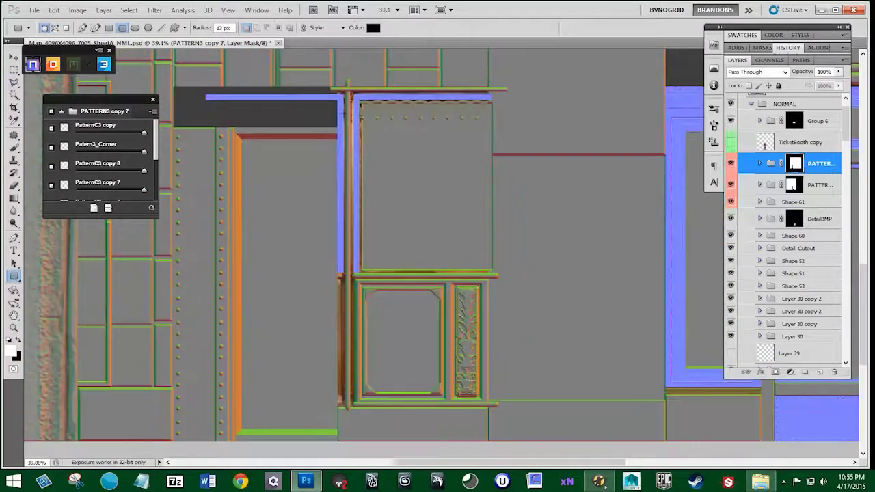
drag(353, 403, 343, 94)
click(109, 159)
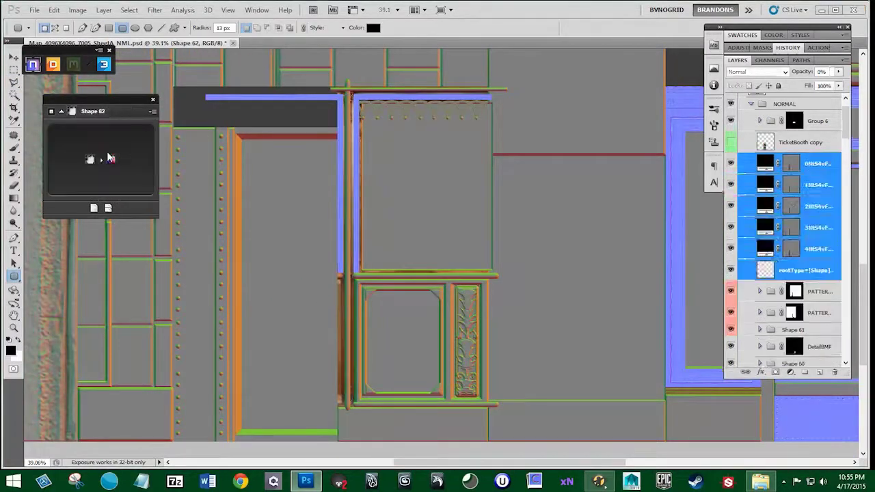
click(98, 139)
drag(77, 194, 106, 194)
drag(90, 156, 94, 157)
Move the column's Shape 62 normal down the layer stack to just above BlackOutline
drag(799, 163, 790, 320)
scroll(792, 325, down, 6)
scroll(414, 333, up, 3)
scroll(786, 294, down, 3)
click(731, 264)
click(731, 263)
key(ctrl+bracketright)
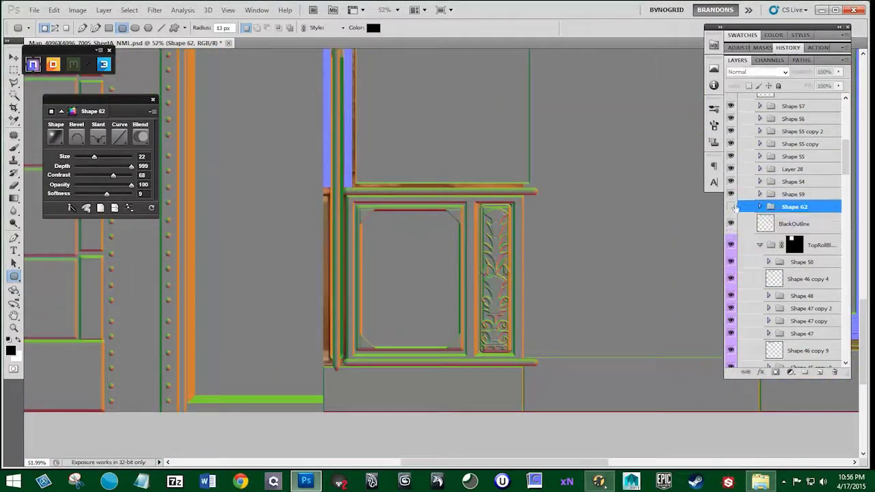
Toggle the visibility of the layers above Shape 62 to examine which ones form the lower panel frame and rails
click(732, 182)
click(731, 182)
click(731, 169)
click(732, 156)
click(732, 156)
click(731, 146)
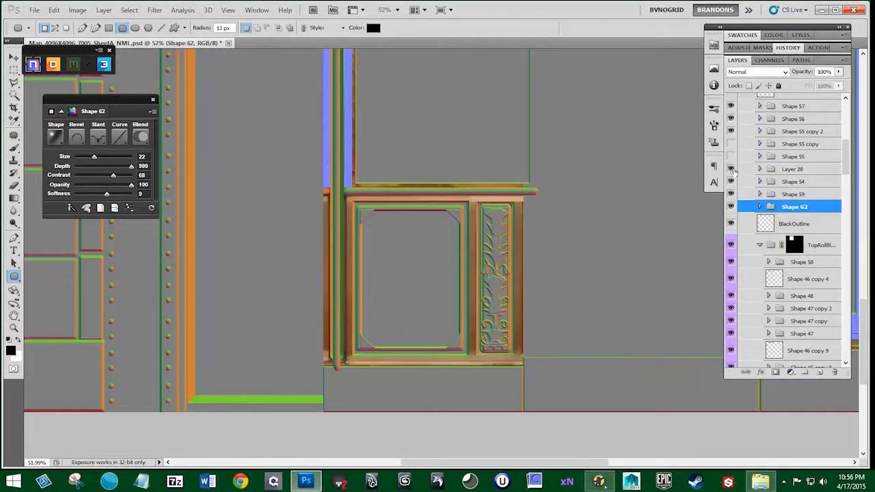
click(732, 169)
click(731, 144)
Duplicate Shape 55 copy, Shape 55 and Layer 28, and label the copies blue
click(798, 145)
shift+click(793, 169)
drag(793, 169, 820, 372)
right_click(734, 160)
click(758, 258)
Flip the three duplicated panel frame layers horizontally and move them to the column's opposite side
click(797, 140)
shift+click(793, 166)
click(54, 10)
mouse_move(72, 224)
click(226, 344)
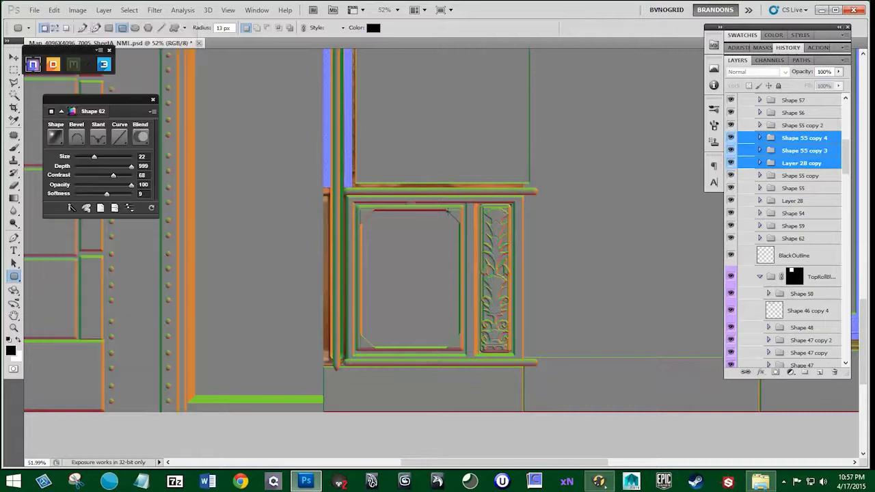
key(v)
drag(404, 233, 233, 220)
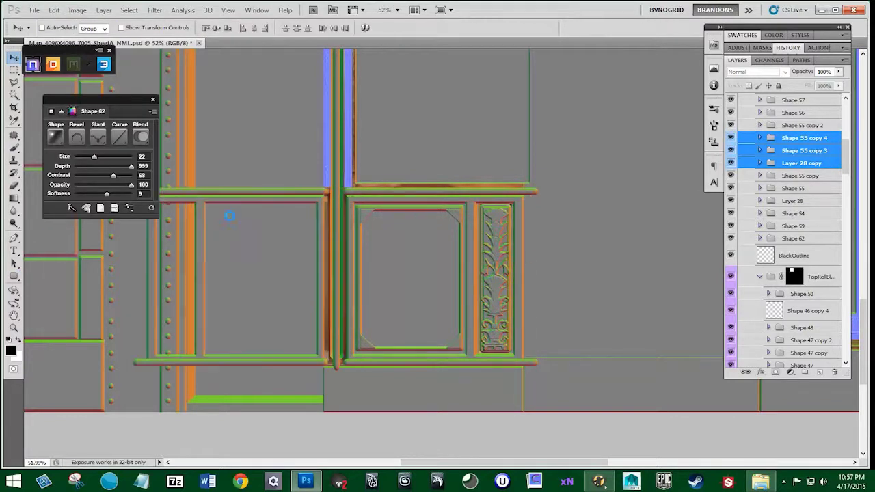
Hide Shape 57, Shape 56, Shape 55 copy 2 and Shape 62 to expose the photographed column
drag(420, 127, 420, 236)
scroll(793, 144, up, 6)
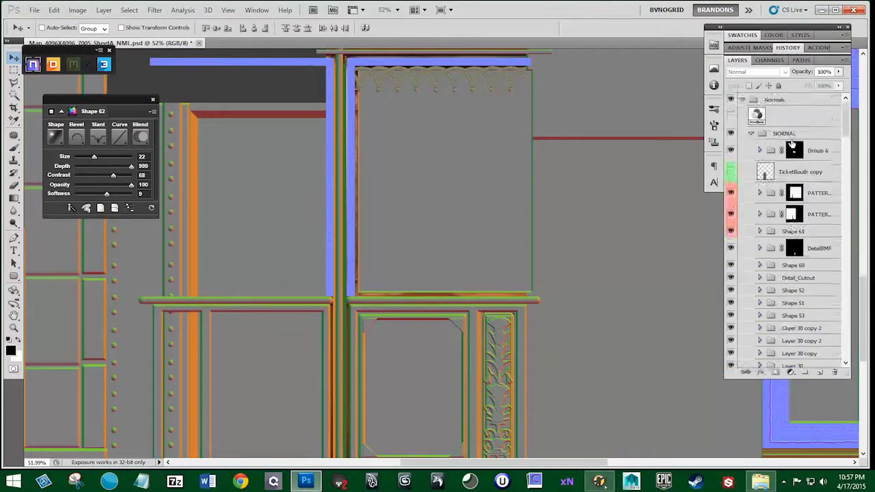
scroll(793, 227, down, 3)
drag(731, 249, 732, 275)
scroll(731, 274, down, 1)
click(730, 337)
Draw a small rounded bar above Layer 29 on the column base and convert it to a normal, size 4, softness 6
click(793, 182)
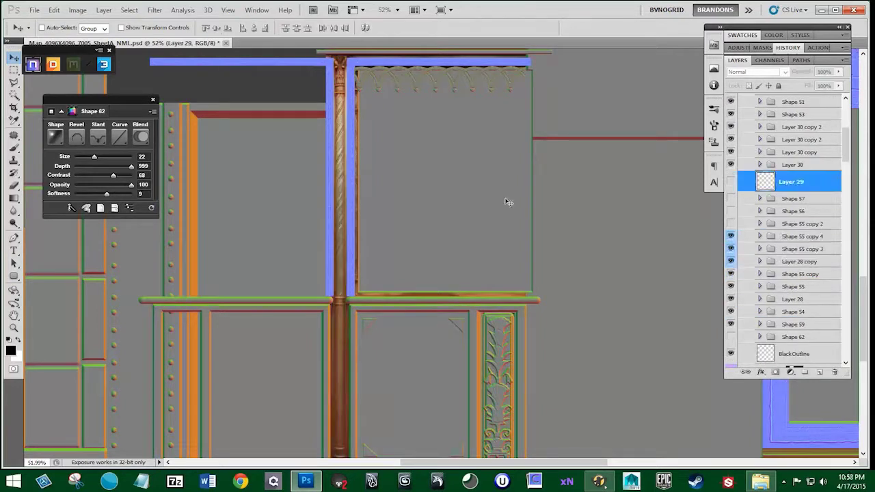
scroll(333, 444, up, 8)
drag(333, 445, 362, 338)
key(u)
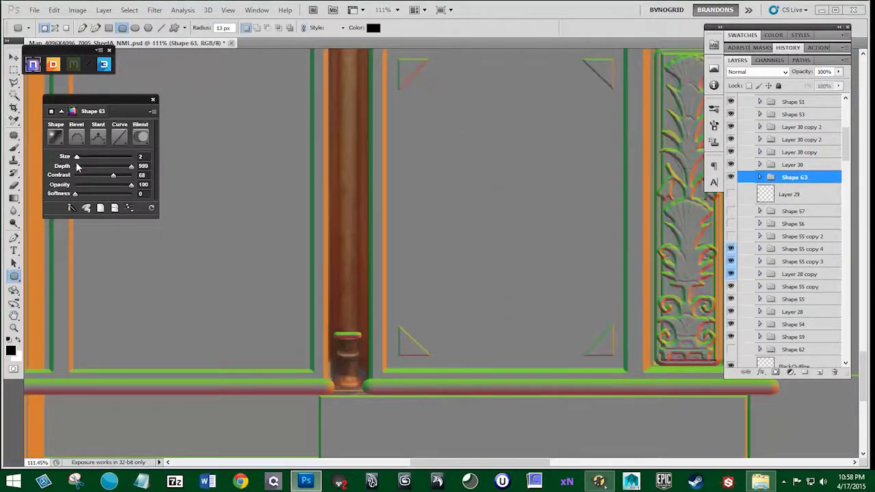
drag(78, 159, 79, 160)
Duplicate the rounded bar onto the two lower rings of the column base, resizing a copy to fit
key(v)
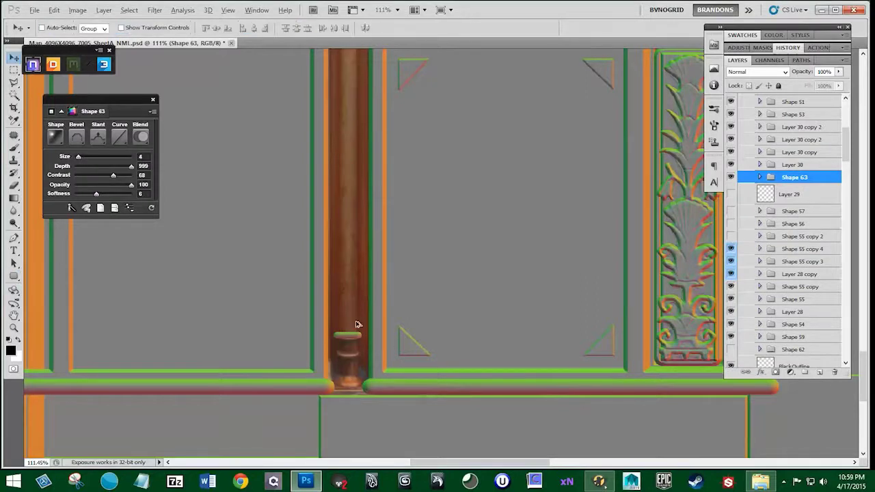
alt+drag(358, 317, 358, 336)
key(ctrl+t)
alt+drag(356, 370, 348, 378)
key(Return)
click(801, 191)
Copy two of the bars up to the column rings near the counter rail and nudge one upward
scroll(454, 168, down, 2)
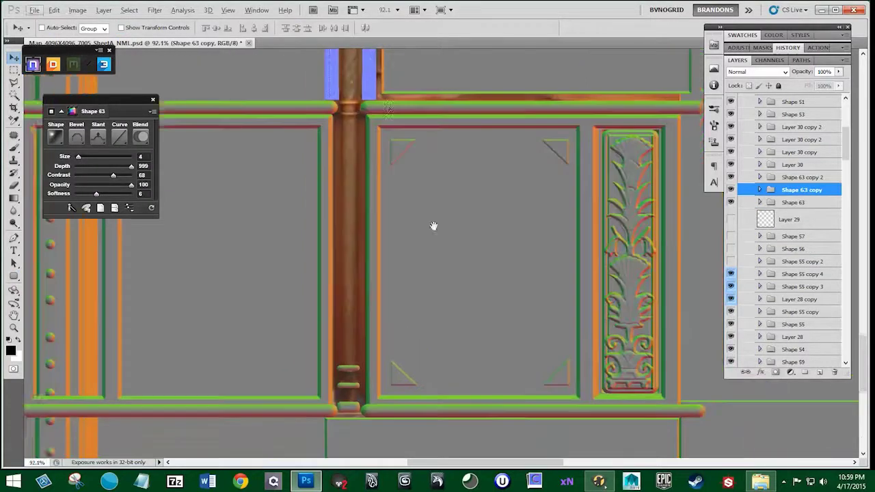
shift+click(794, 202)
alt+drag(380, 346, 376, 385)
key(ctrl+j)
click(801, 203)
click(801, 190)
key(shift+Up)
click(802, 177)
Duplicate a bar onto the ring beneath the column capital, resize it, and add another copy on the ring below
scroll(417, 185, down, 2)
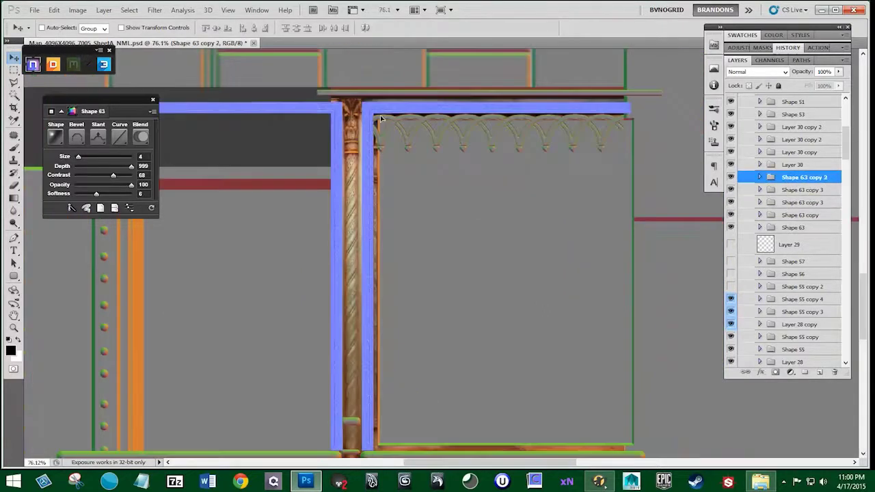
drag(374, 52, 372, 88)
key(ctrl+j)
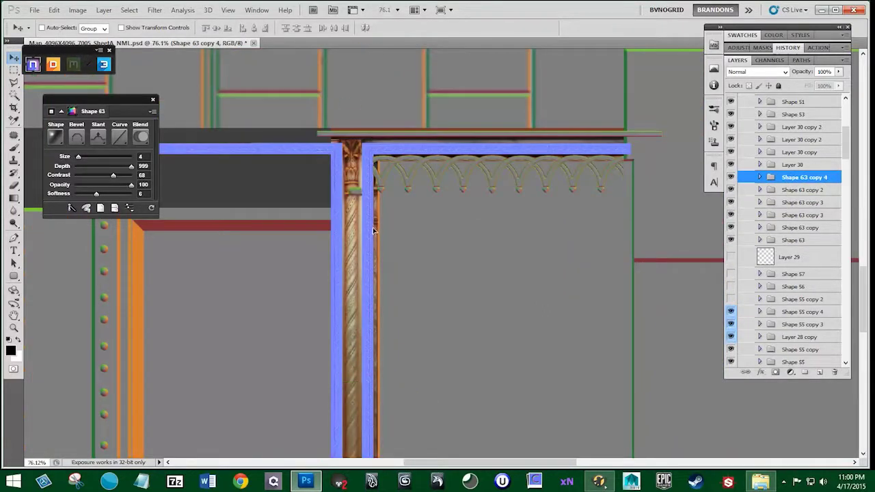
key(ctrl+t)
key(Return)
scroll(352, 166, up, 4)
key(ctrl+j)
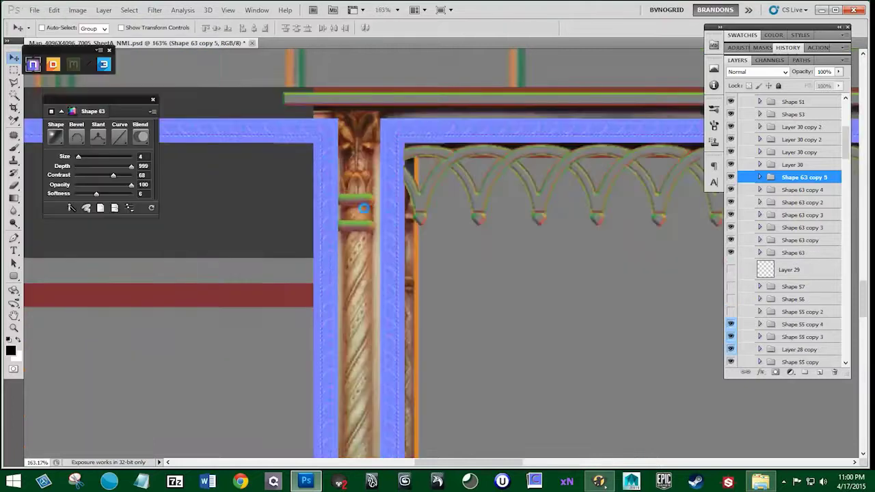
Trace the leaf ornament on half of the column capital with combined lasso selections on a new layer above Shape 63 copy 5
drag(387, 205, 369, 207)
key(ctrl+shift+alt+n)
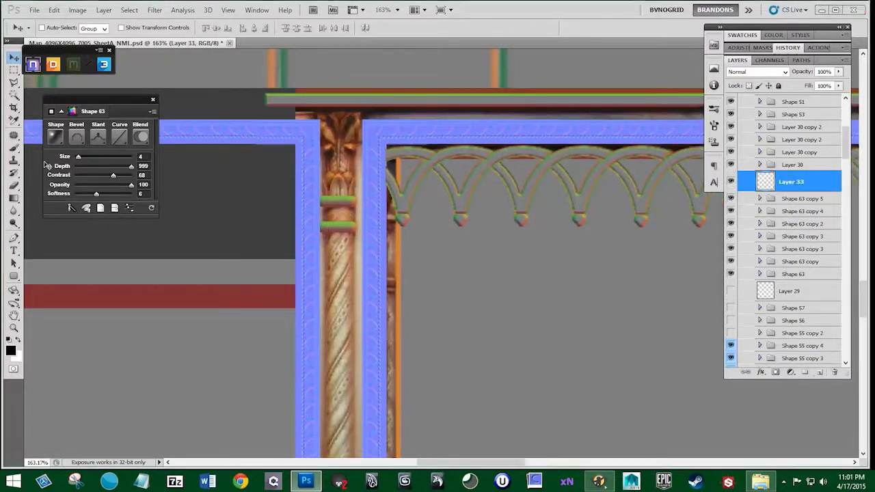
click(14, 83)
click(60, 83)
drag(342, 175, 345, 179)
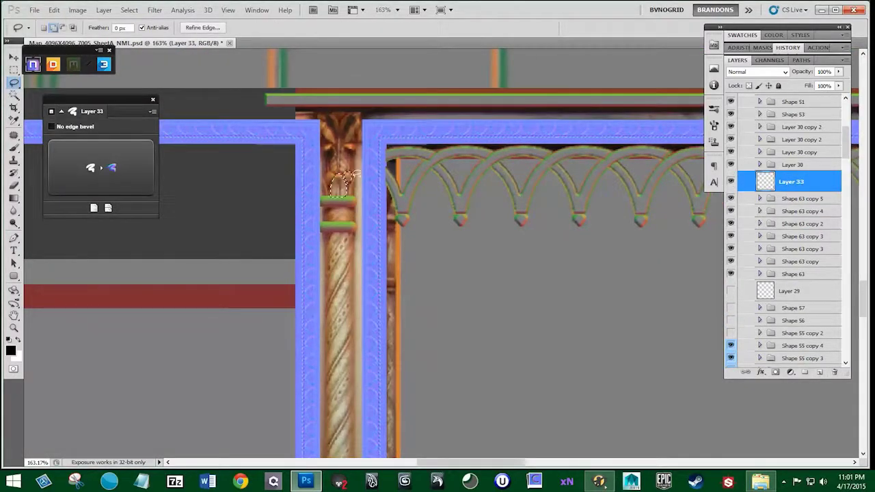
drag(341, 130, 344, 133)
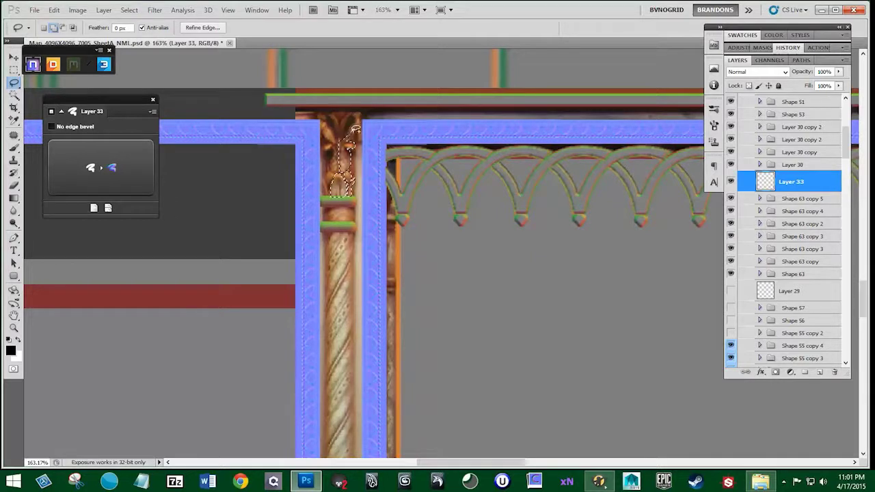
click(51, 111)
click(60, 94)
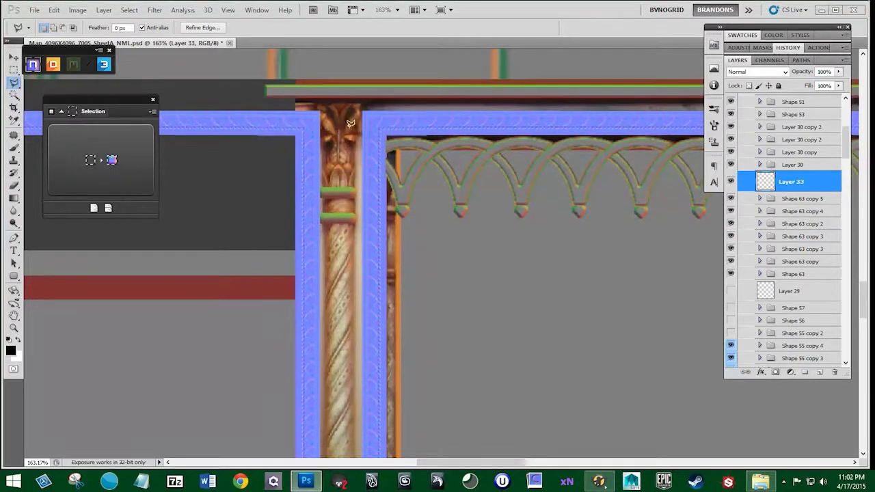
scroll(365, 136, up, 4)
alt+click(325, 229)
click(325, 71)
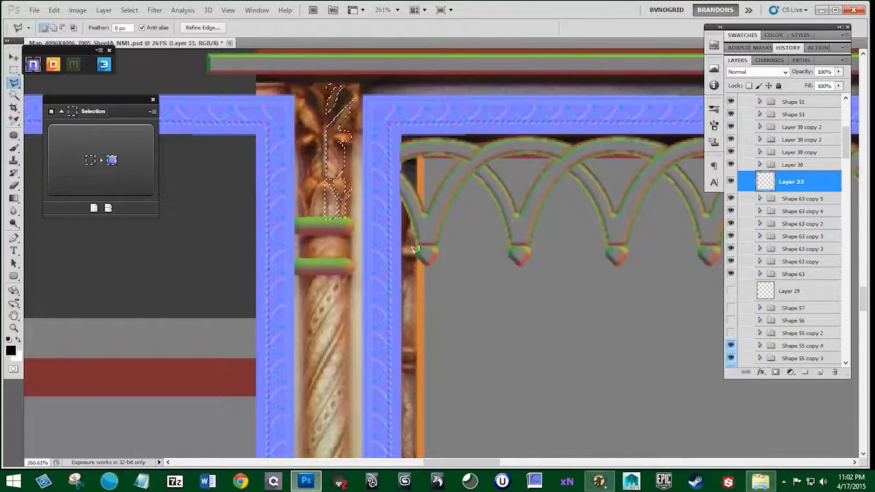
Try converting the capital ornament selection to a normal with size 1 and softness 4
click(95, 169)
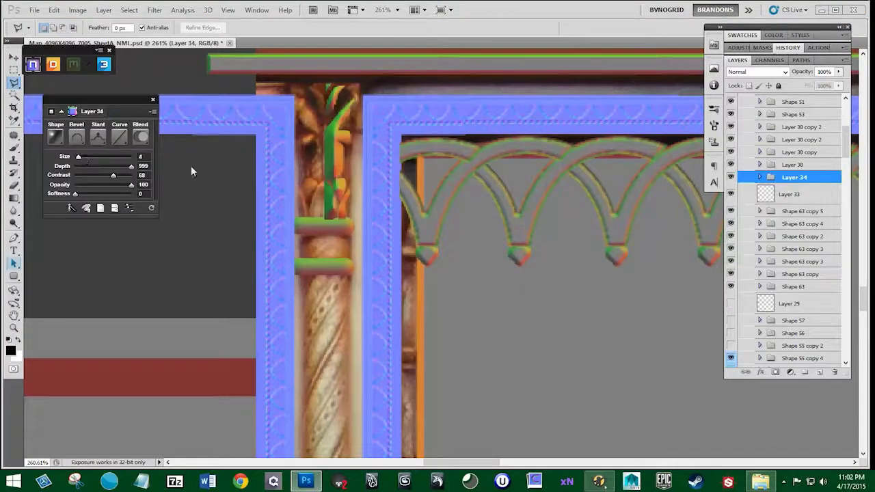
click(56, 137)
click(77, 194)
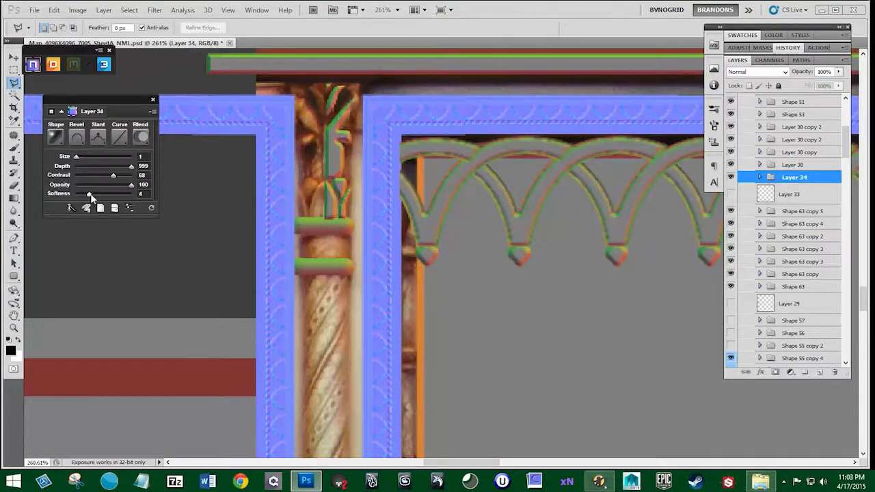
Keep a hidden copy of the filled capital ornament and convert the mirrored ornament to a normal with size 6
scroll(352, 198, down, 1)
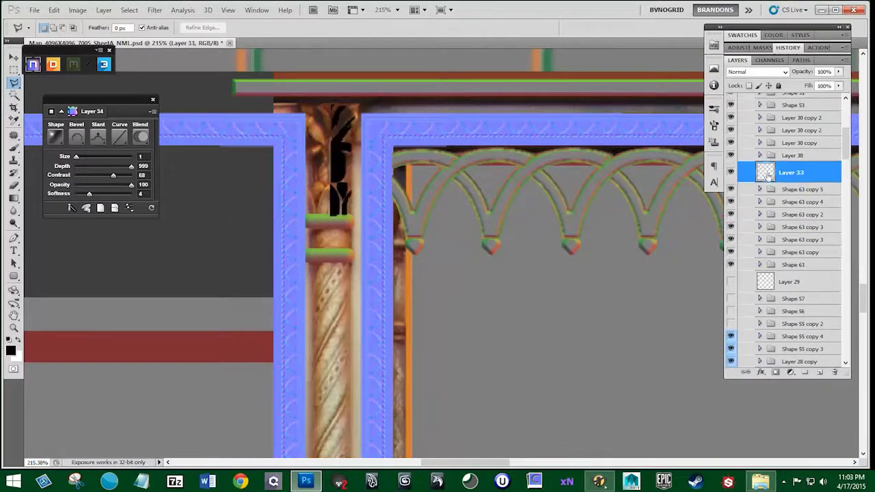
click(731, 172)
click(33, 65)
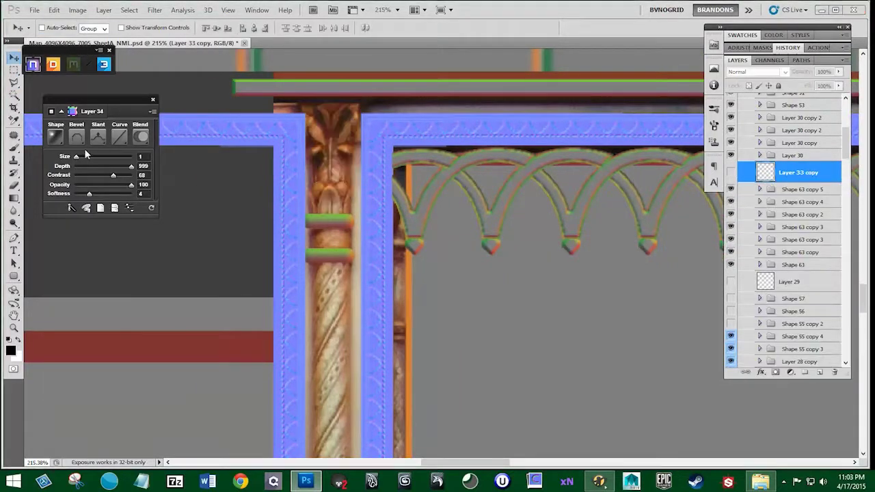
drag(83, 157, 80, 156)
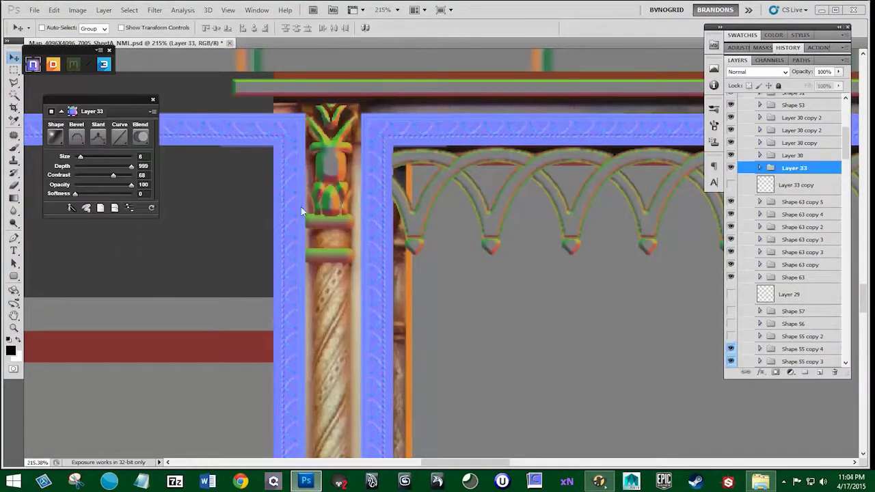
Move the Shape 63 copy 5 ring above the Layer 33 ornament normal in the layer stack
click(731, 203)
click(731, 203)
drag(779, 202, 780, 162)
scroll(430, 181, down, 8)
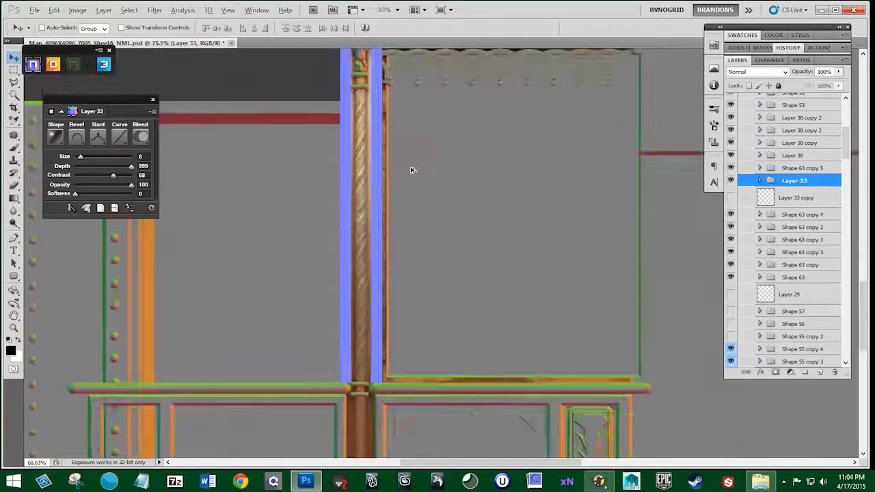
scroll(422, 143, down, 1)
drag(422, 143, 385, 168)
scroll(793, 308, down, 4)
scroll(485, 332, down, 6)
drag(496, 103, 463, 194)
Save the 6003 SheetA normal map document under the new name Map_4096X4096_6006_SheetA_NML.psd
click(770, 304)
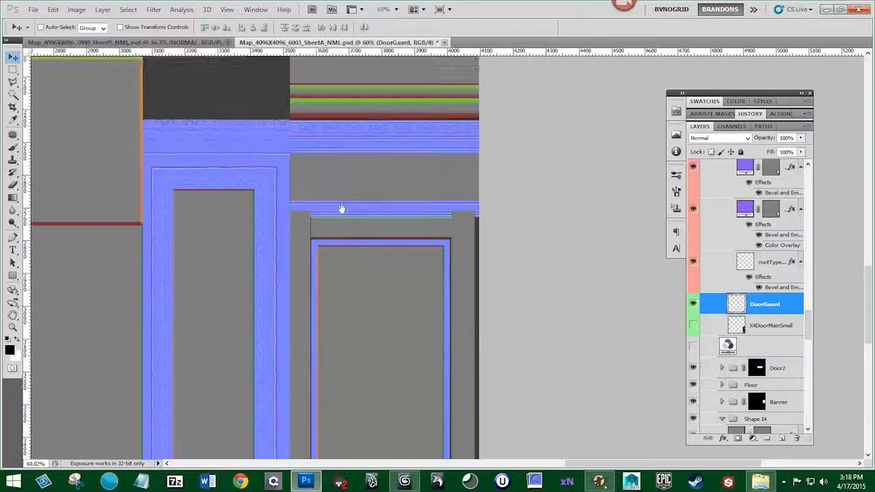
scroll(328, 226, down, 3)
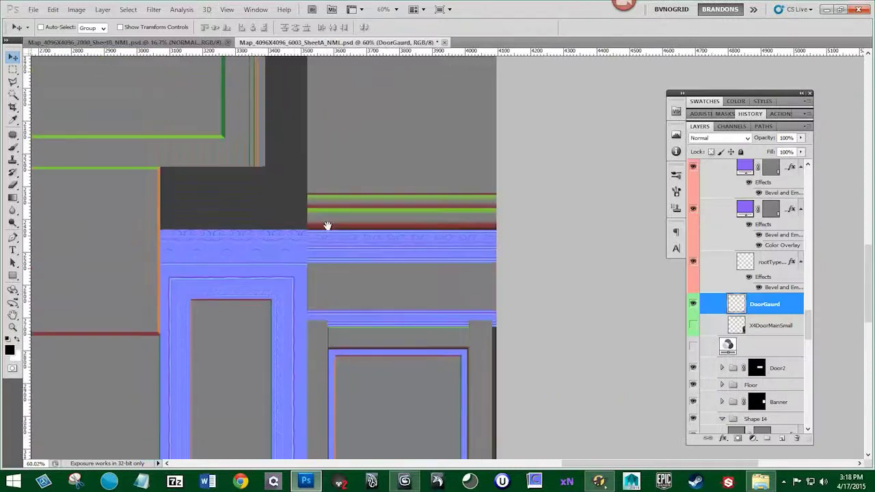
drag(327, 215, 414, 205)
drag(420, 127, 382, 267)
scroll(416, 192, up, 2)
click(32, 9)
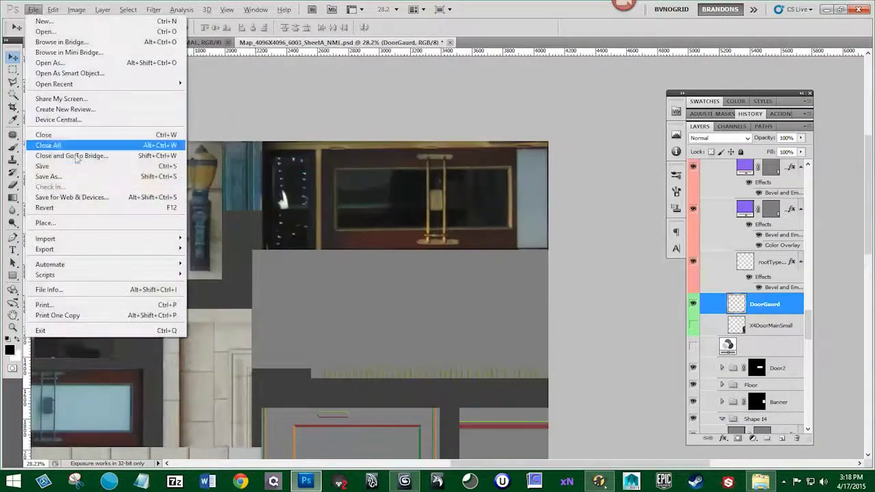
click(51, 175)
click(329, 258)
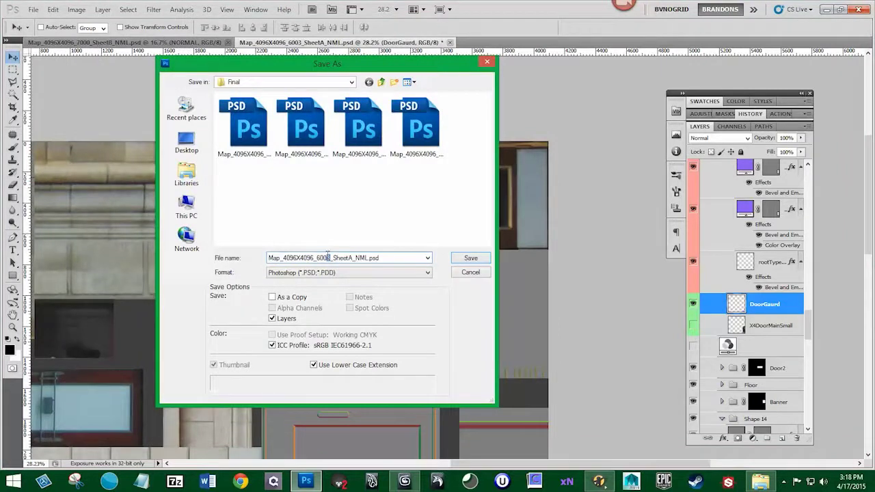
click(466, 257)
click(629, 183)
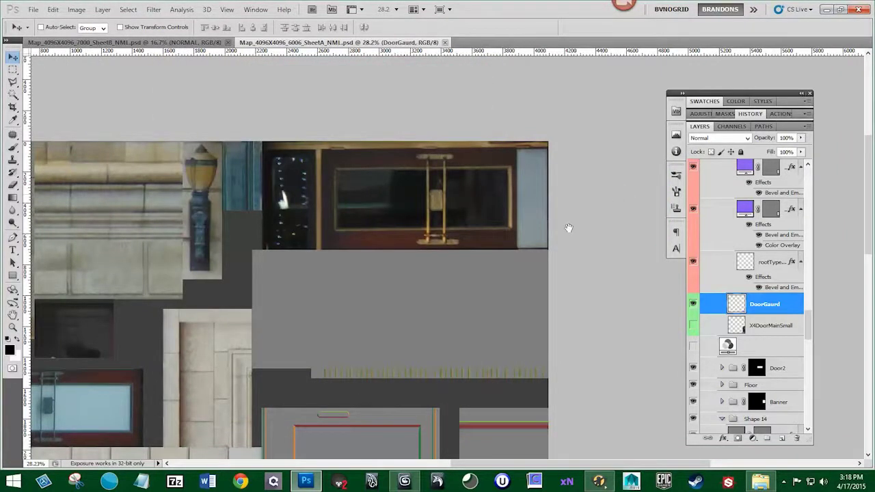
Look over the whole sheet, comparing the finished normal areas with the remaining photo textures and the dark red double door
drag(568, 228, 536, 225)
drag(474, 370, 469, 130)
drag(469, 340, 463, 185)
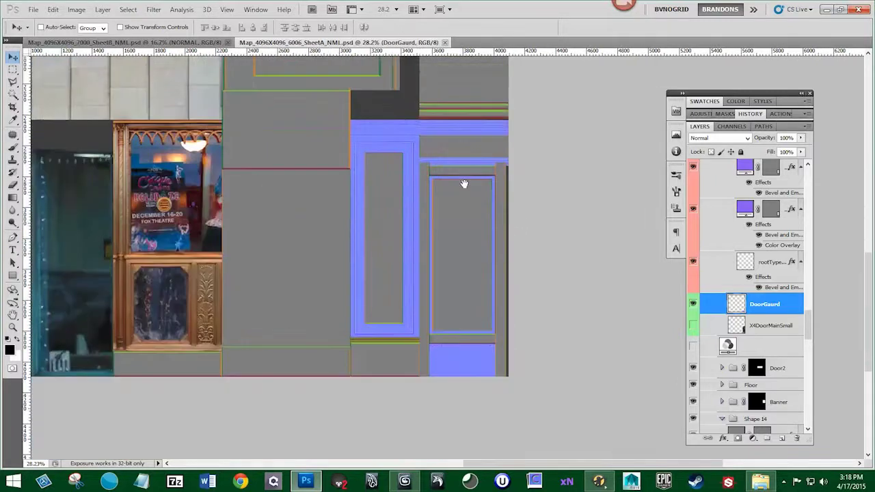
drag(402, 158, 554, 242)
drag(561, 59, 506, 254)
drag(542, 170, 532, 228)
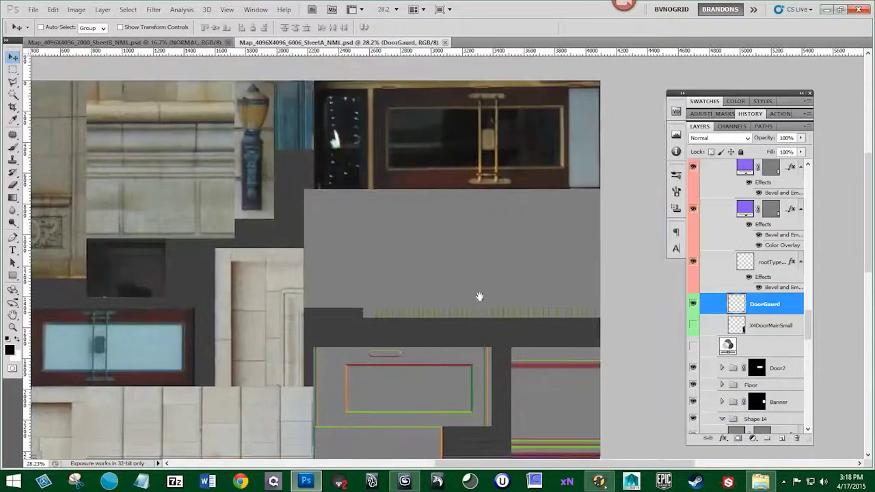
scroll(437, 266, down, 5)
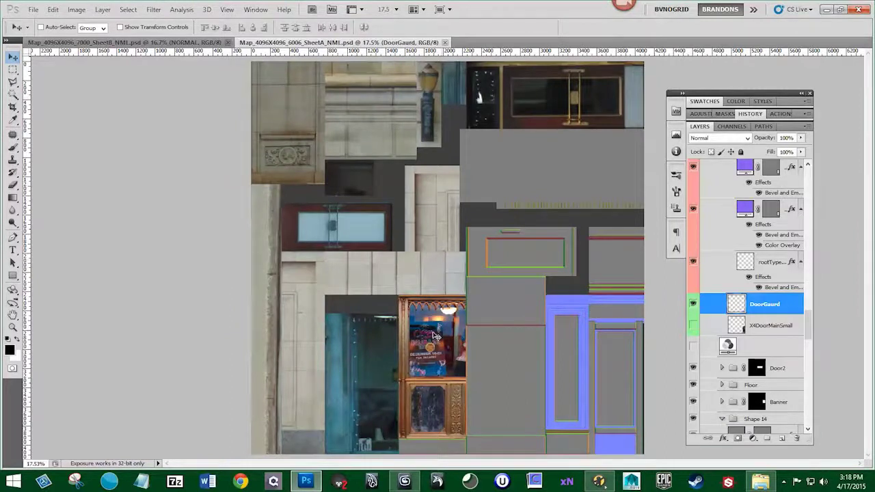
scroll(437, 336, up, 2)
drag(529, 162, 416, 254)
scroll(418, 253, up, 6)
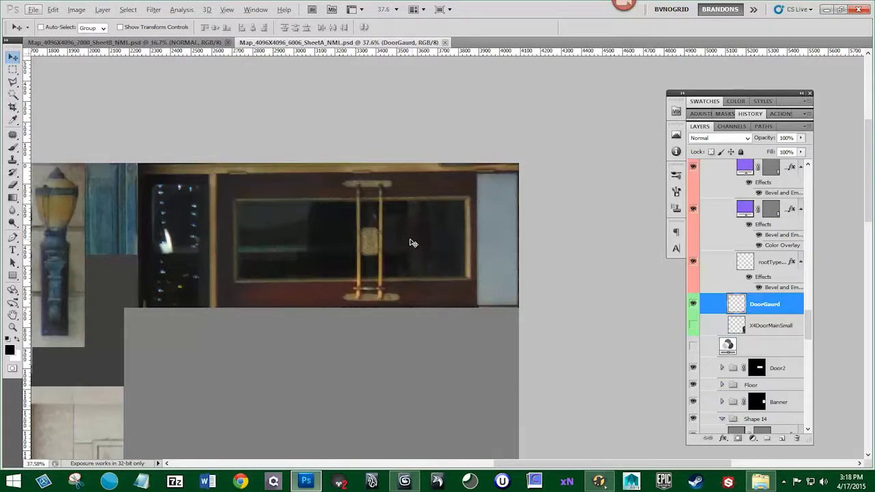
Collapse the expanded Door, MiddlePosterDoor and Shape 20 groups within the NORMAL group and select the Door group
drag(808, 321, 809, 242)
click(731, 264)
click(798, 311)
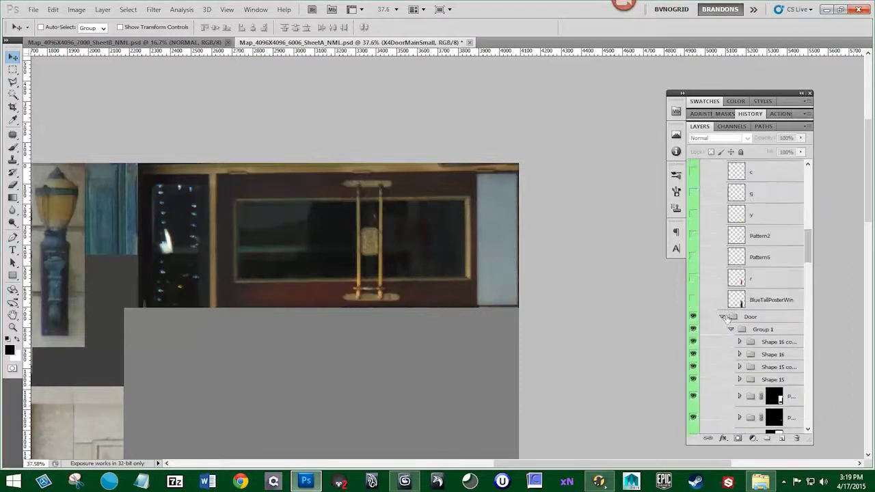
click(722, 317)
drag(809, 280, 809, 194)
click(722, 232)
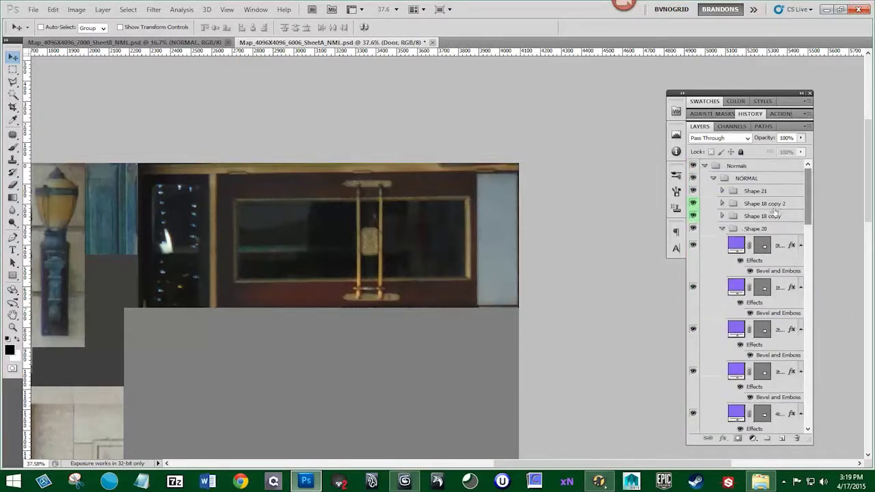
click(723, 229)
scroll(745, 232, down, 5)
scroll(748, 274, up, 5)
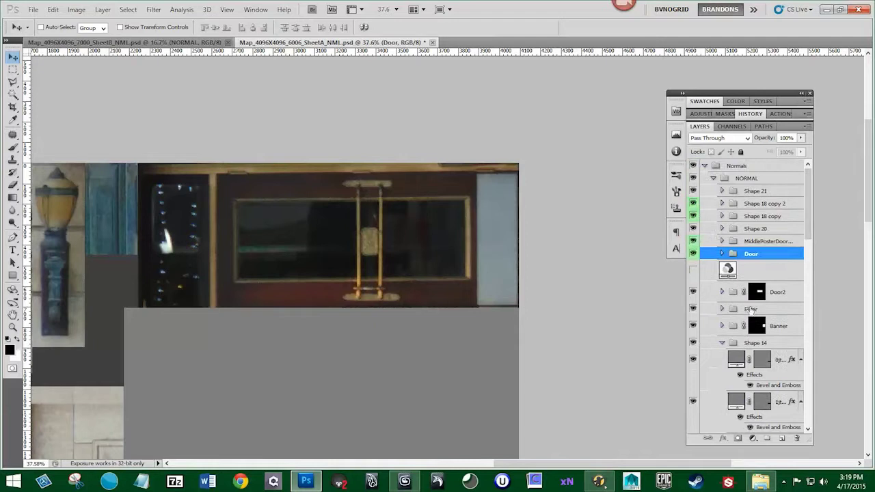
Draw a rectangle over the pale blue panel beside the dark red door and convert it to a normal with size 4
key(ctrl+shift+alt+n)
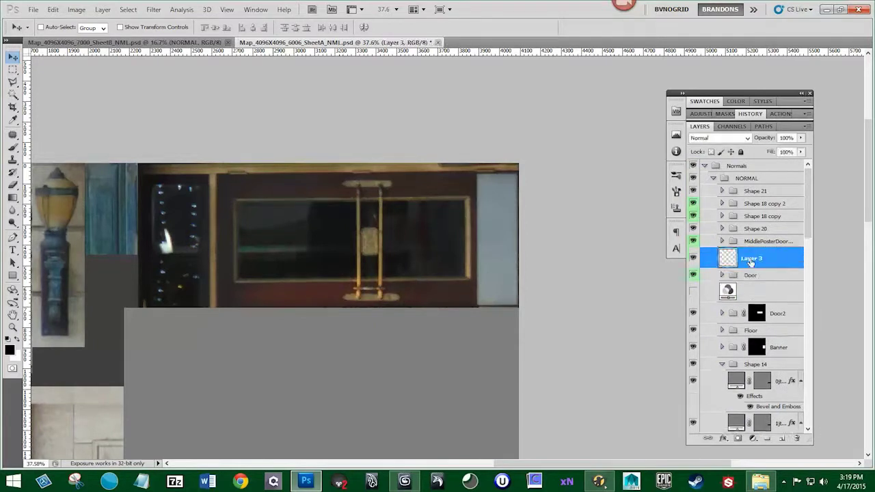
click(277, 482)
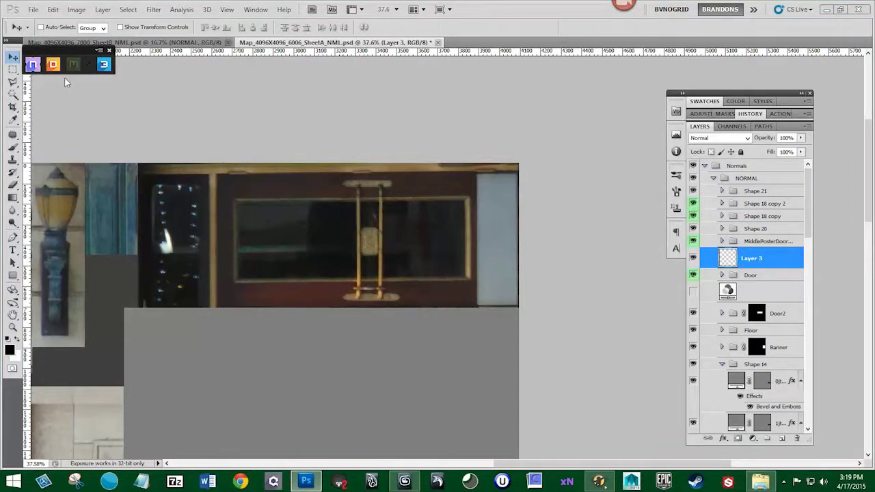
drag(351, 283, 112, 86)
click(14, 277)
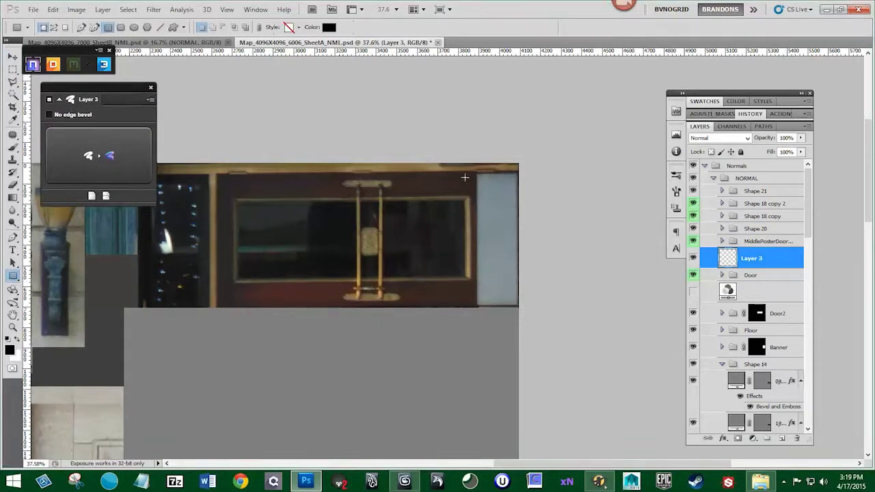
drag(518, 306, 518, 307)
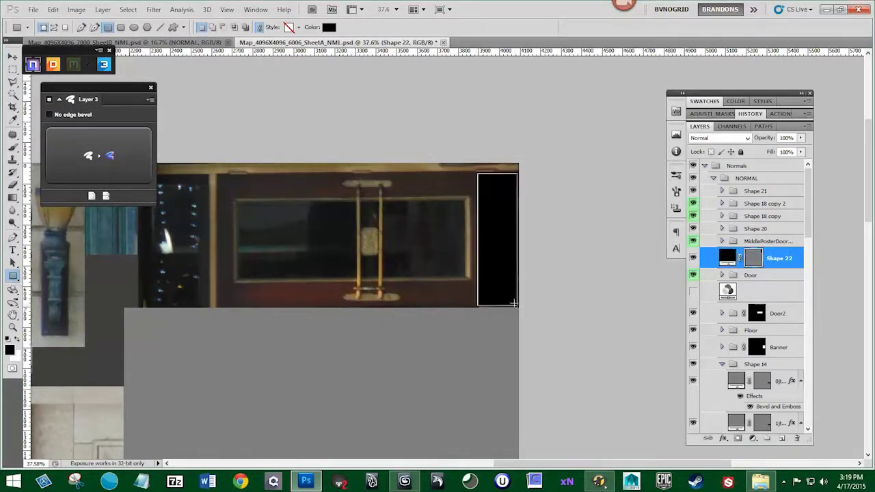
click(96, 162)
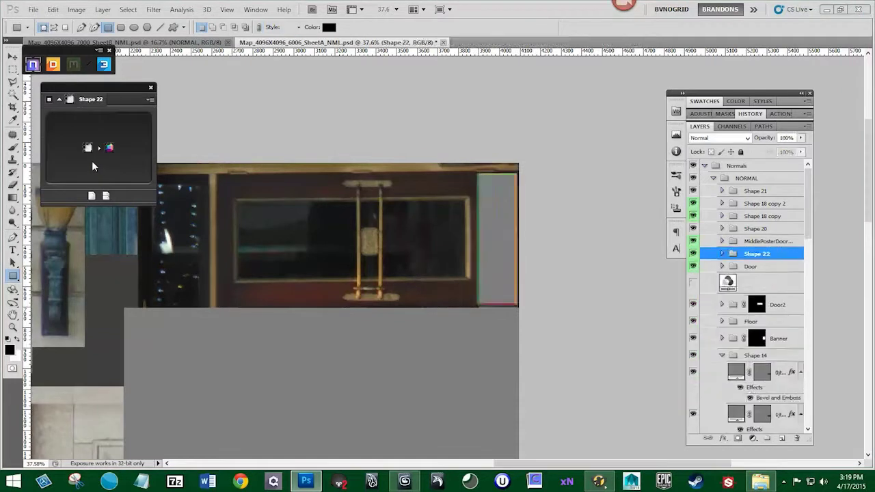
click(693, 255)
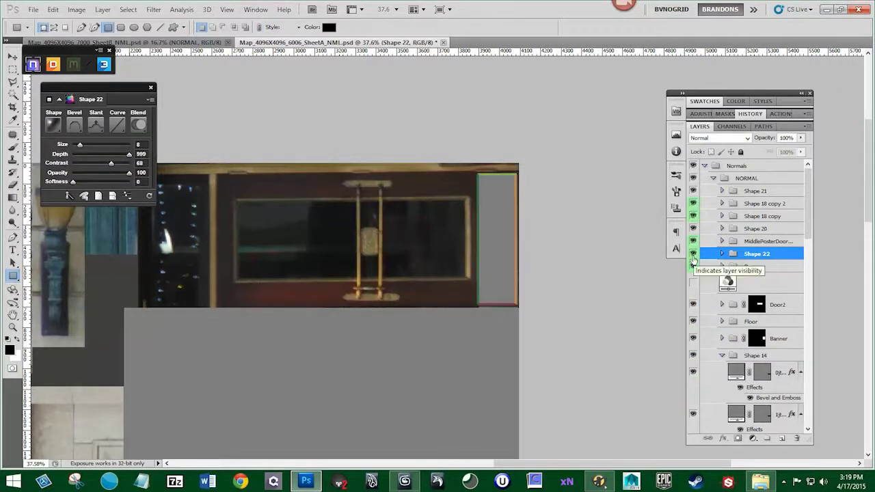
click(693, 256)
click(693, 255)
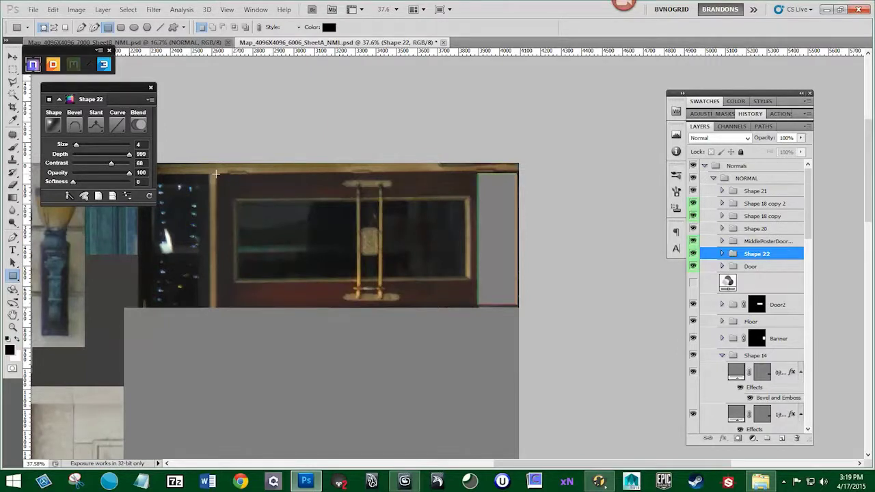
Draw a rectangle covering the entire dark red door section and convert it to a normal with size 0
drag(264, 246, 298, 249)
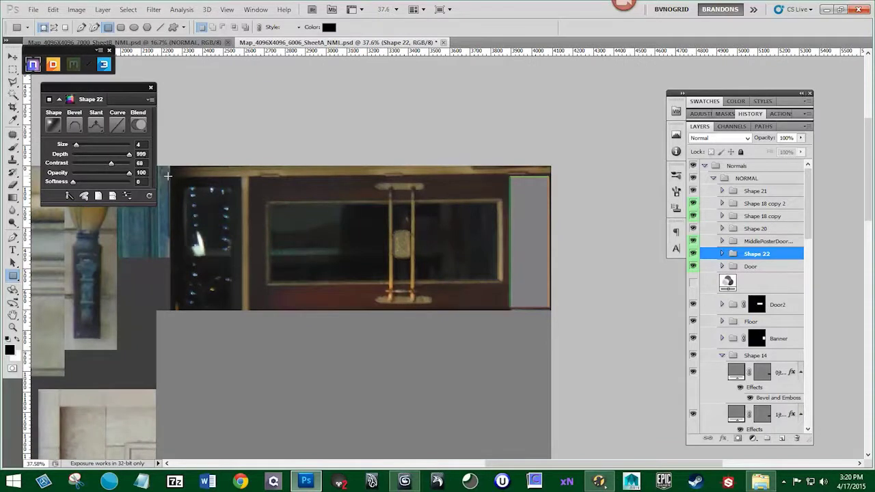
drag(168, 171, 554, 316)
click(107, 163)
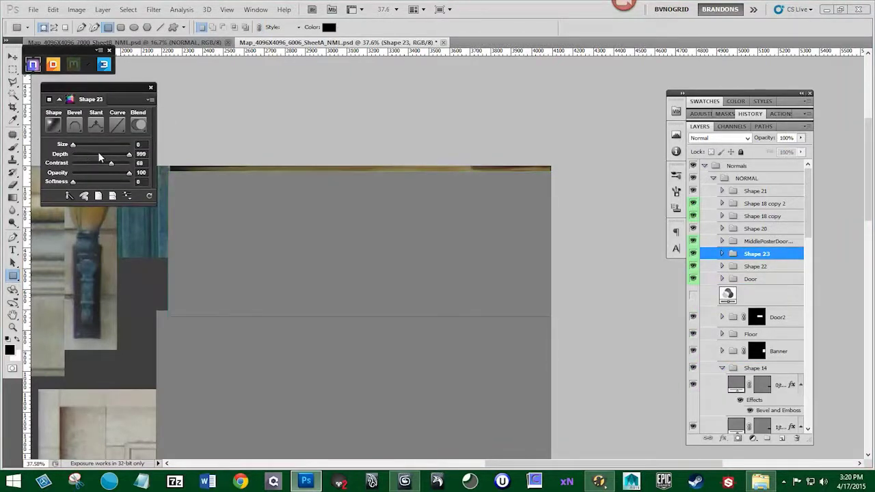
Hide the full-door Shape 23 normal, move it below Shape 22, and tag it red
click(694, 255)
drag(742, 254, 746, 272)
right_click(696, 266)
click(718, 312)
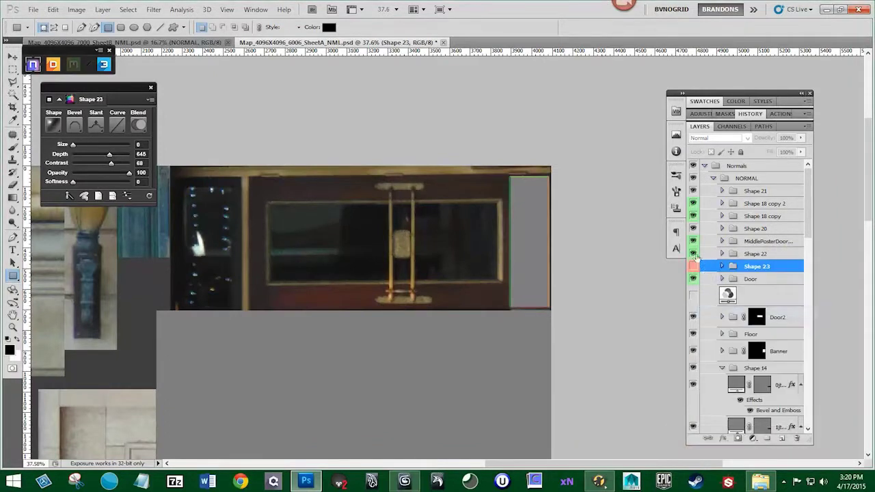
Draw a rectangle over the dark red door's window on a new layer and convert it to a Chiseled normal with Down slant and size 19
click(784, 439)
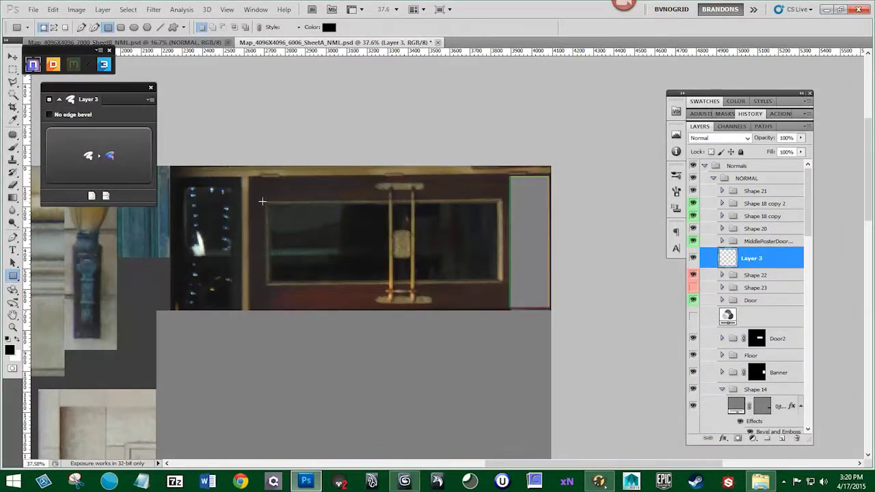
drag(266, 200, 503, 284)
click(79, 159)
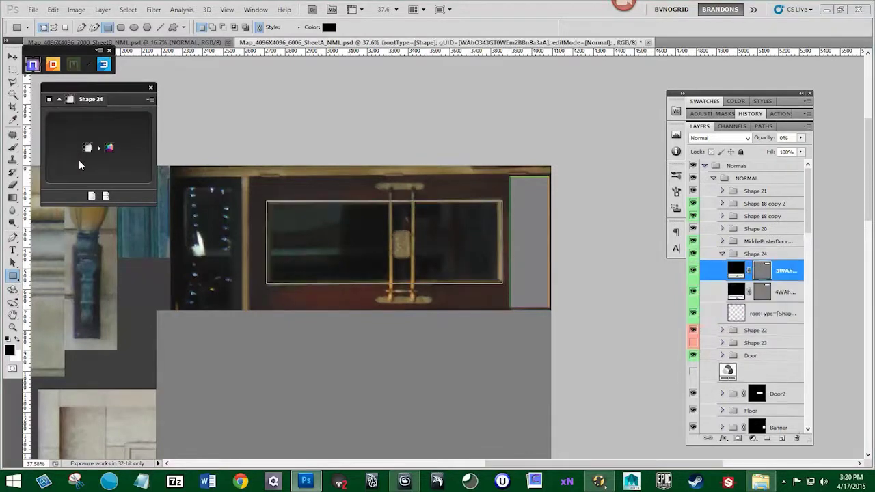
click(96, 125)
click(102, 164)
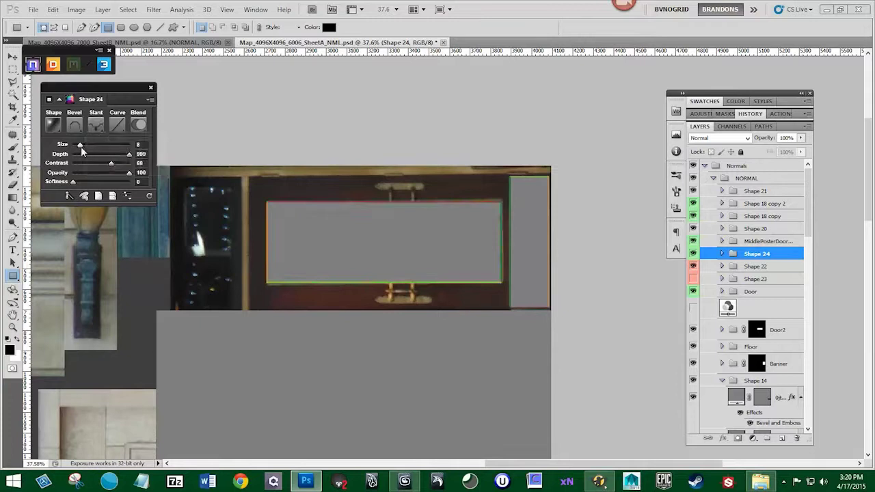
drag(81, 146, 90, 146)
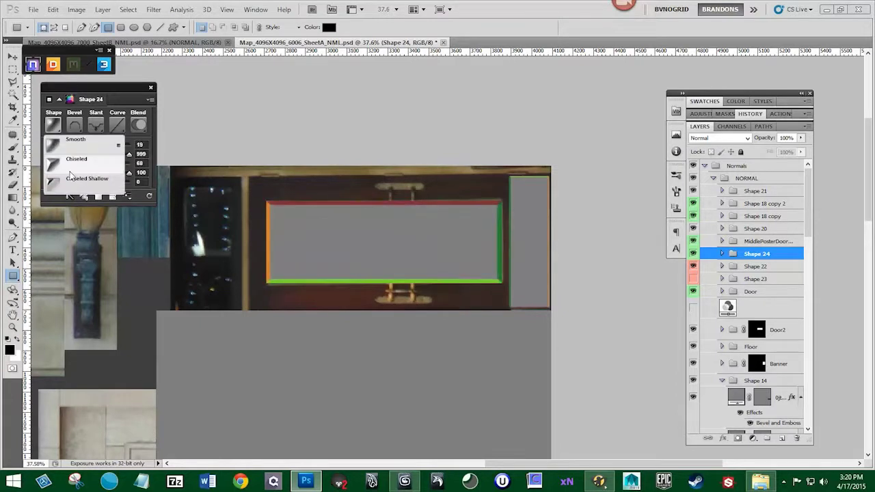
Toggle the window normal's visibility to compare it with the photo and tag its layer red
click(693, 254)
click(693, 254)
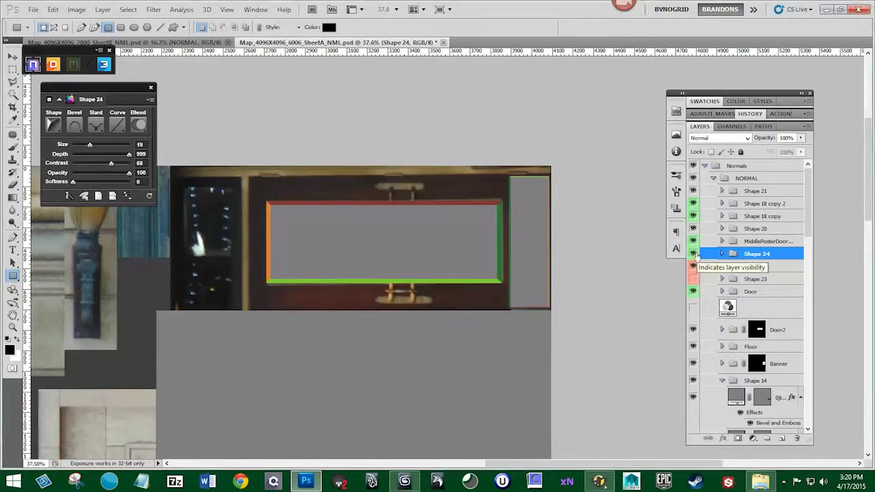
right_click(693, 254)
click(721, 301)
Try several bevel curves on the window normal, including Rolling Slope - Ascending and Rolling Slope - Descending
click(117, 124)
scroll(156, 199, down, 5)
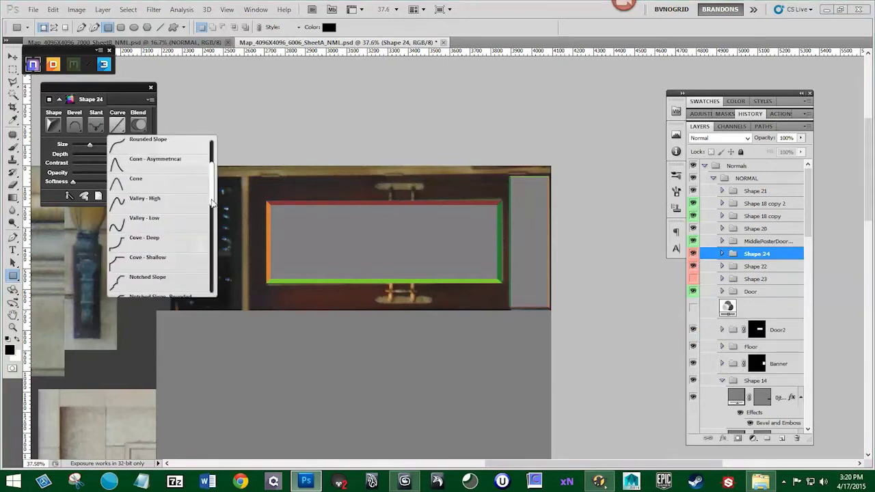
click(156, 213)
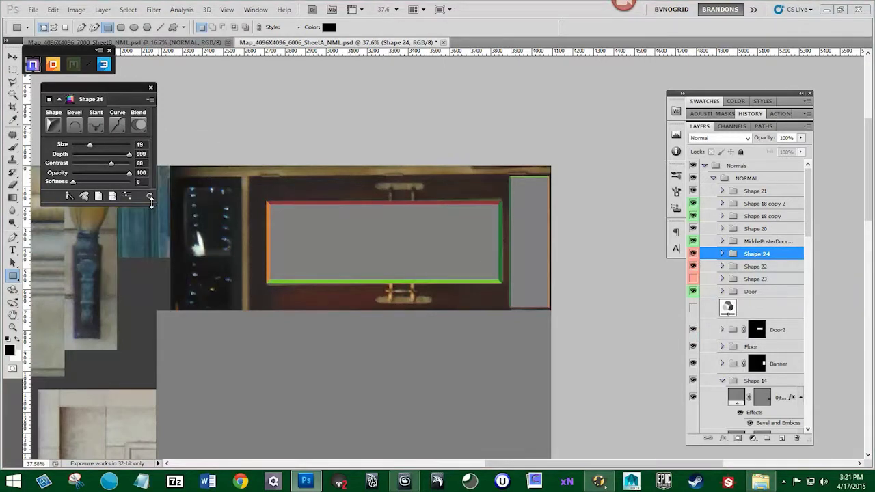
click(117, 125)
click(129, 162)
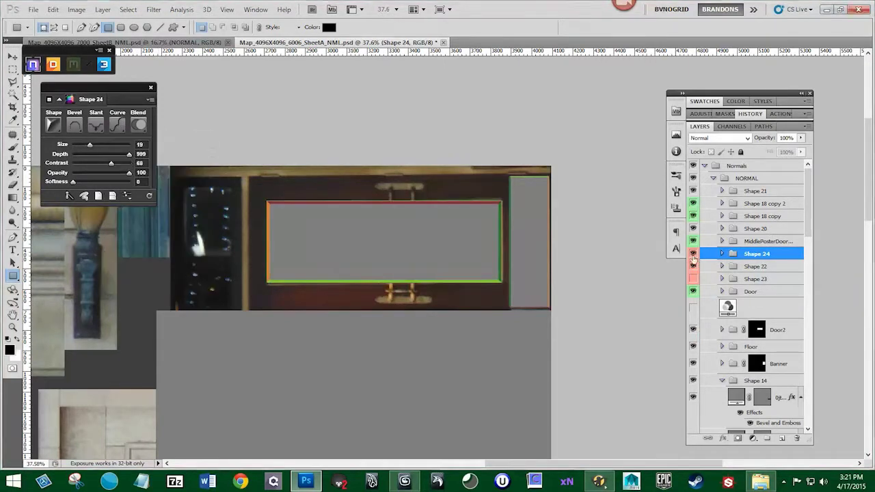
click(117, 124)
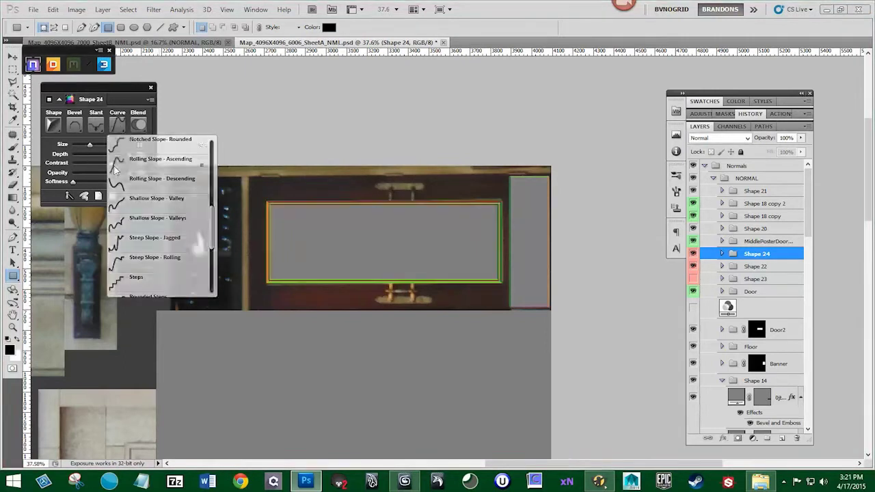
click(115, 167)
click(117, 125)
click(118, 158)
Set the window normal's curve to Shallow Slope - Valley and toggle its visibility to check it against the door photo
click(121, 130)
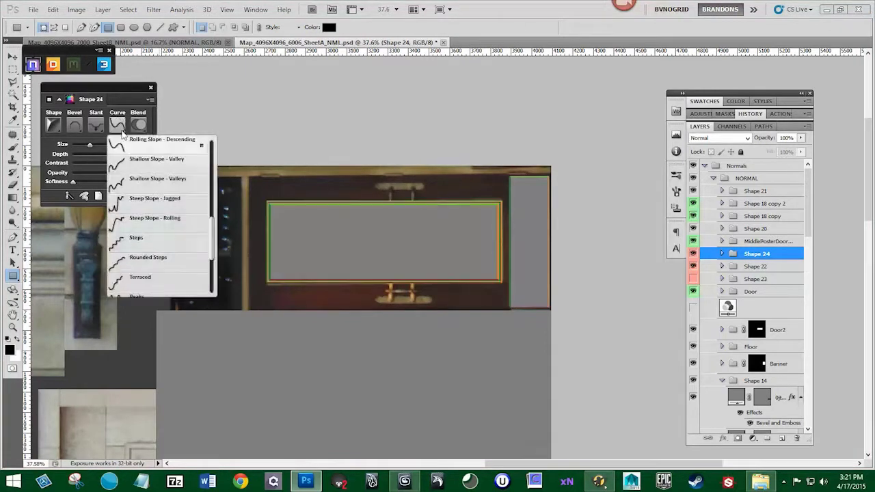
click(124, 161)
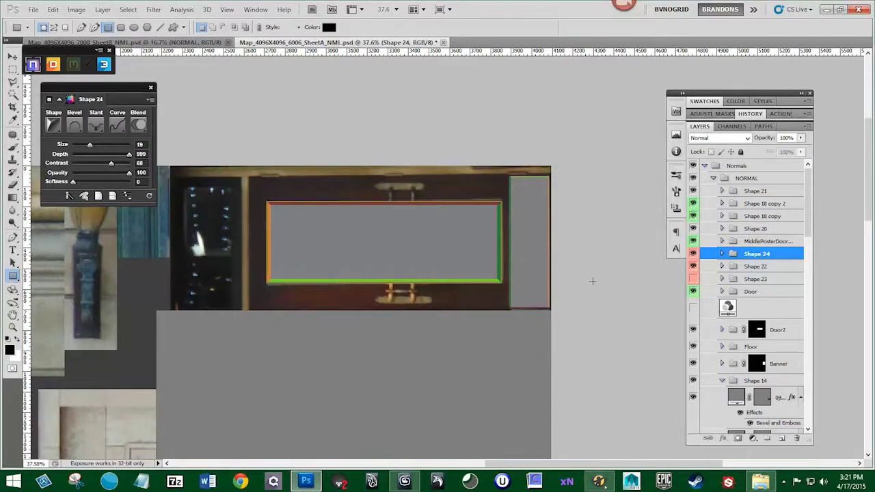
click(693, 254)
click(694, 255)
click(693, 257)
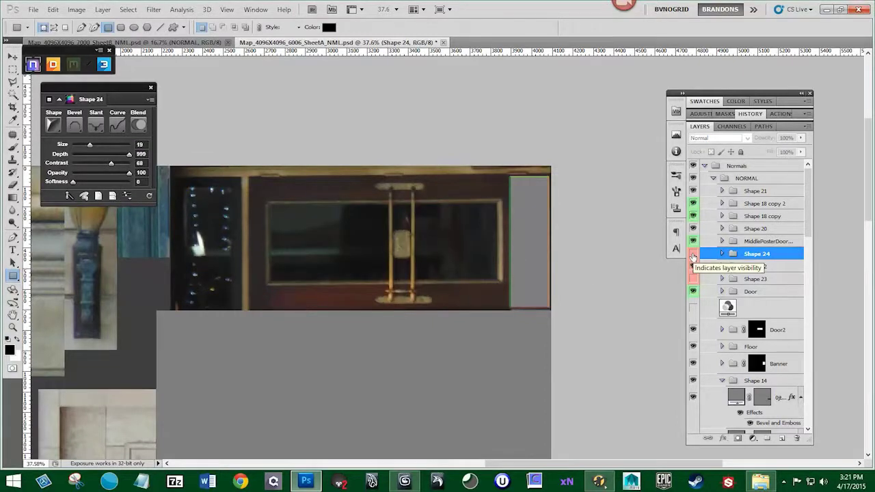
click(693, 255)
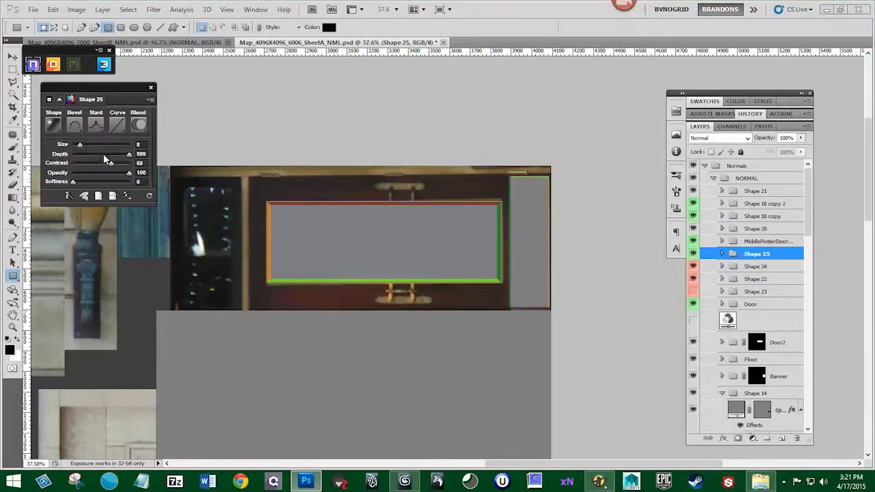
Make a small rectangular normal over the hinge above the pale blue panel, using Chiseled shape, size 3 and softness 4
scroll(536, 169, up, 7)
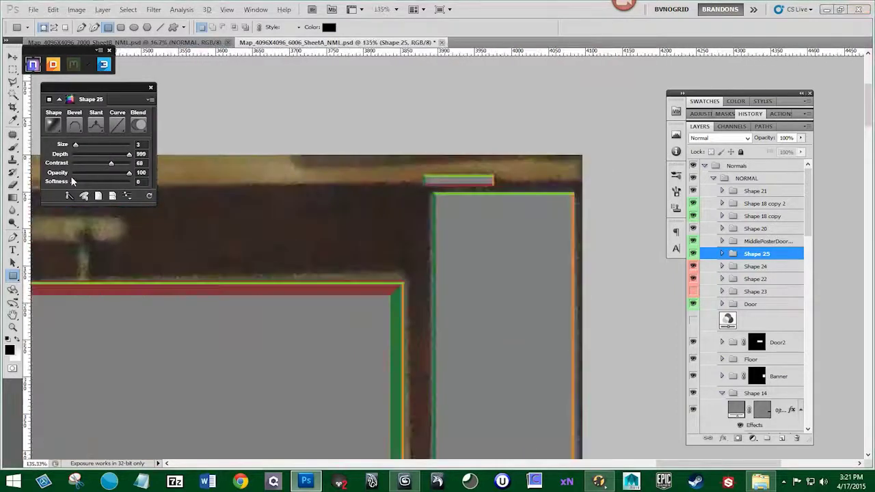
click(55, 127)
click(73, 171)
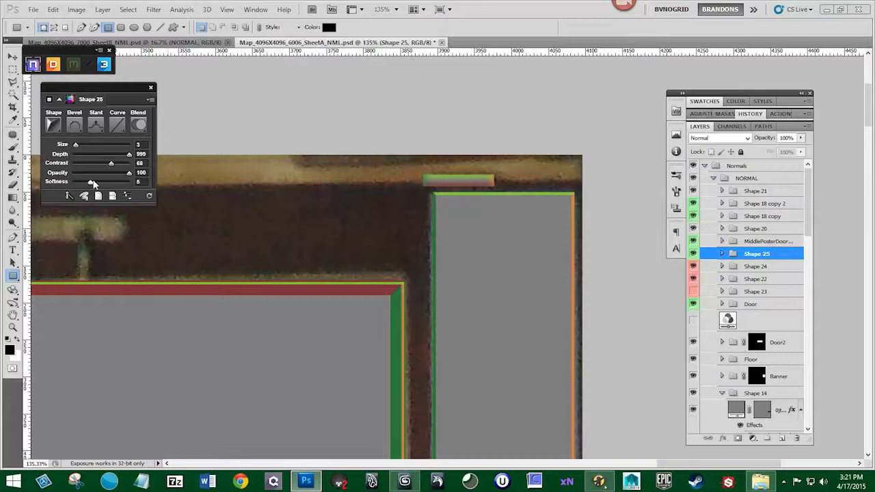
Add a layer mask to the hinge normal and brush away its corners to round the ends
click(12, 70)
click(69, 74)
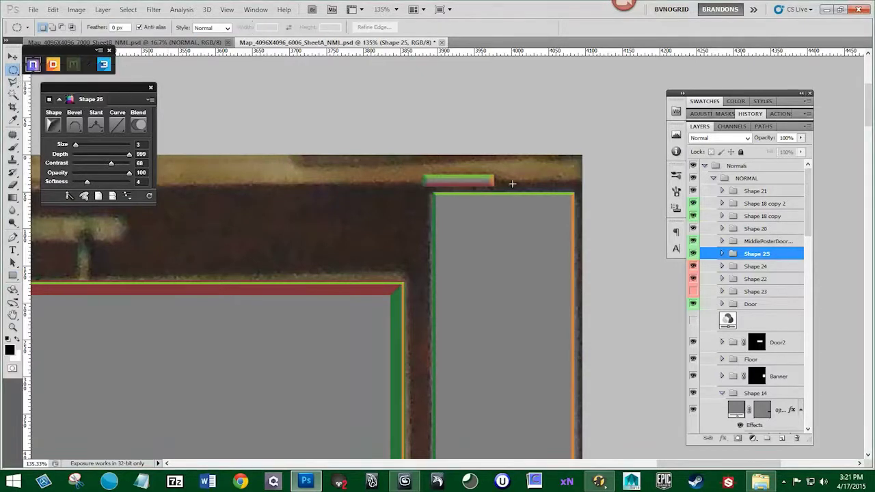
click(12, 149)
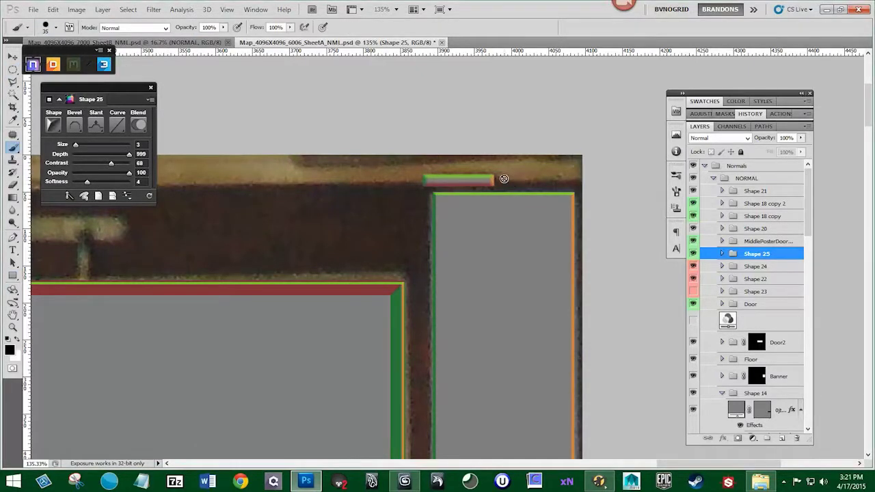
click(737, 439)
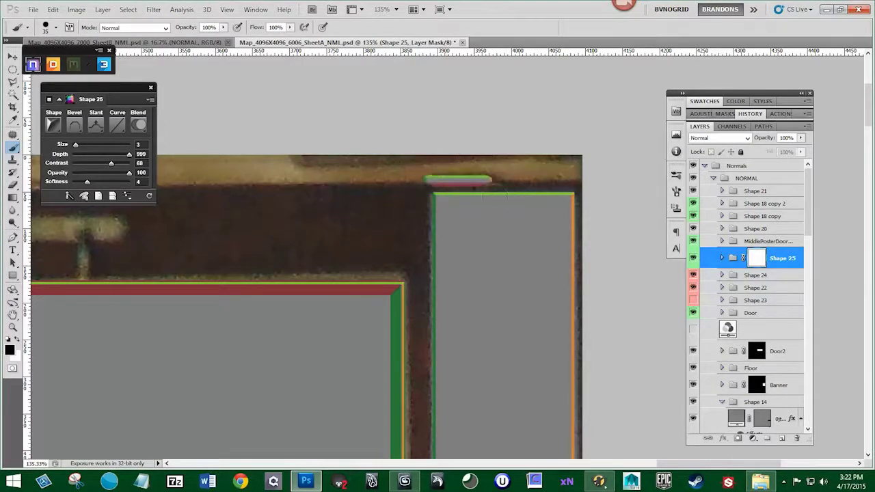
Duplicate the hinge normal twice and place the copies over the other two hinges along the door's upper edge
scroll(375, 202, down, 3)
key(v)
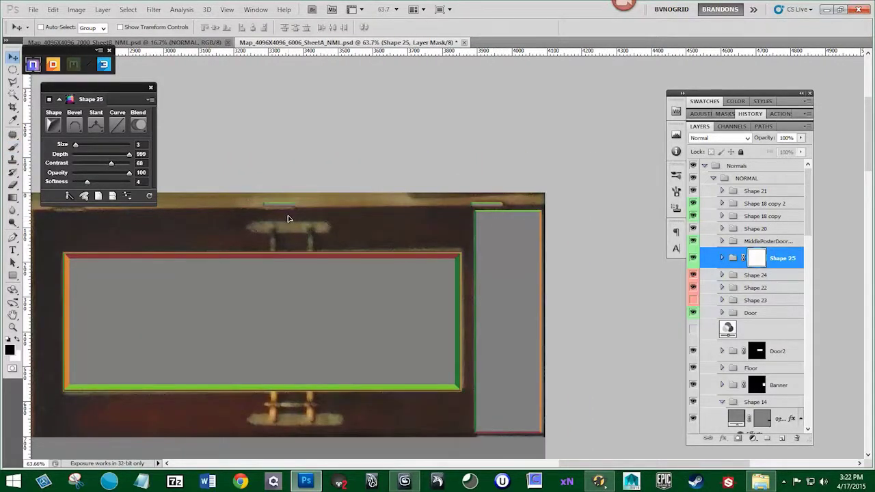
key(ctrl+j)
drag(291, 219, 490, 219)
key(ctrl+j)
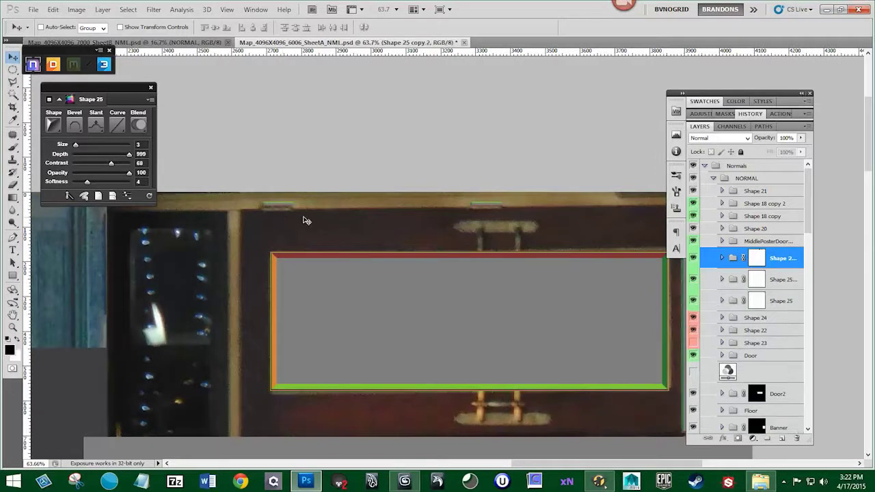
Toggle the Shape 23 full-door normal on and off to compare it with the door photo
click(694, 352)
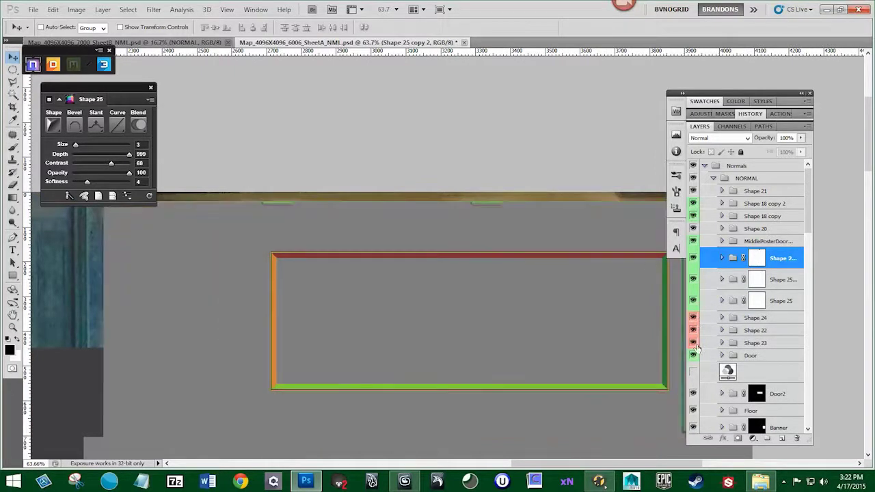
click(694, 352)
click(694, 353)
click(694, 352)
Draw a rectangle over the whole door and side panel on a new layer above Shape 24 and convert it to a normal
drag(589, 257, 502, 239)
scroll(490, 236, down, 2)
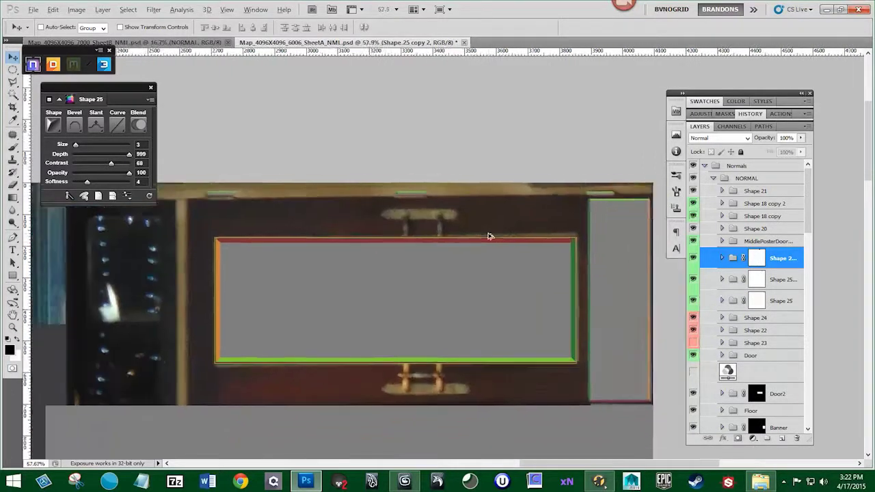
click(761, 319)
click(781, 438)
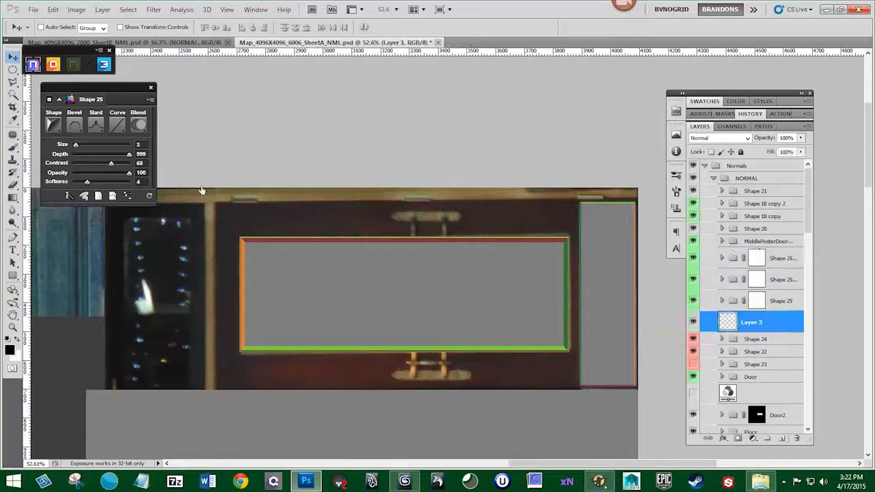
key(u)
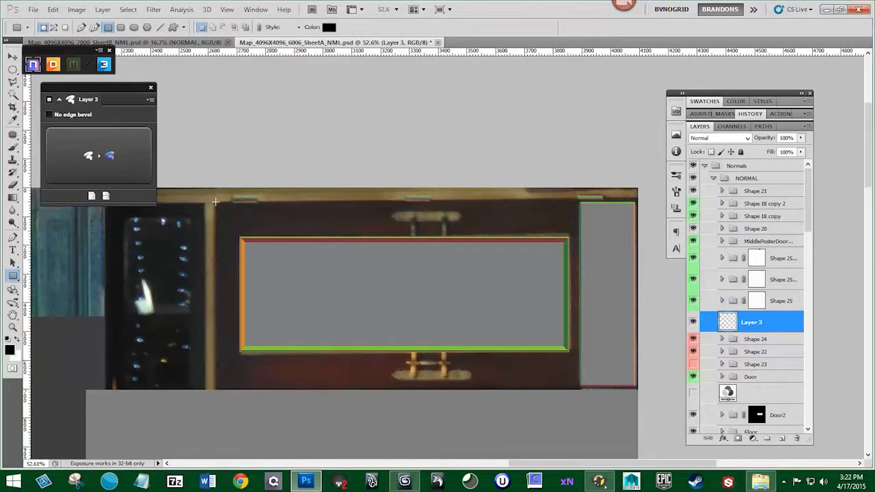
drag(273, 268, 640, 392)
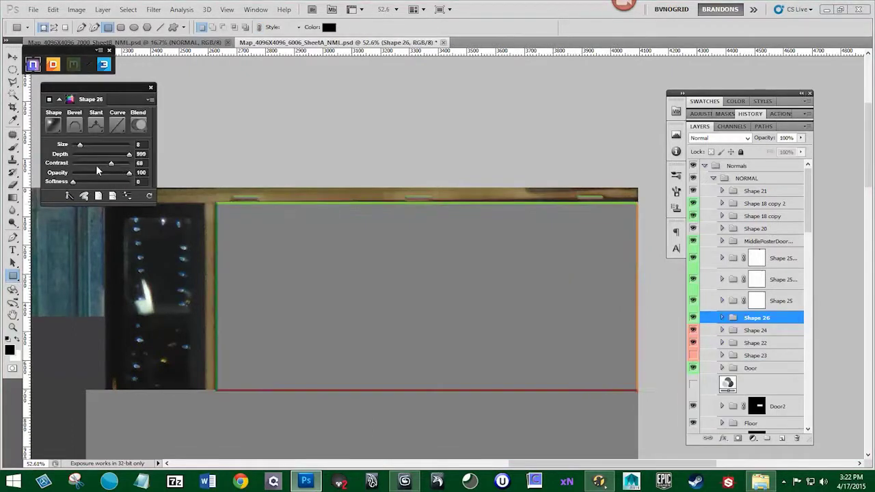
Try Down slant on the full-door normal, return it to Up, and set size 8 and softness 4
click(95, 125)
click(105, 161)
click(97, 127)
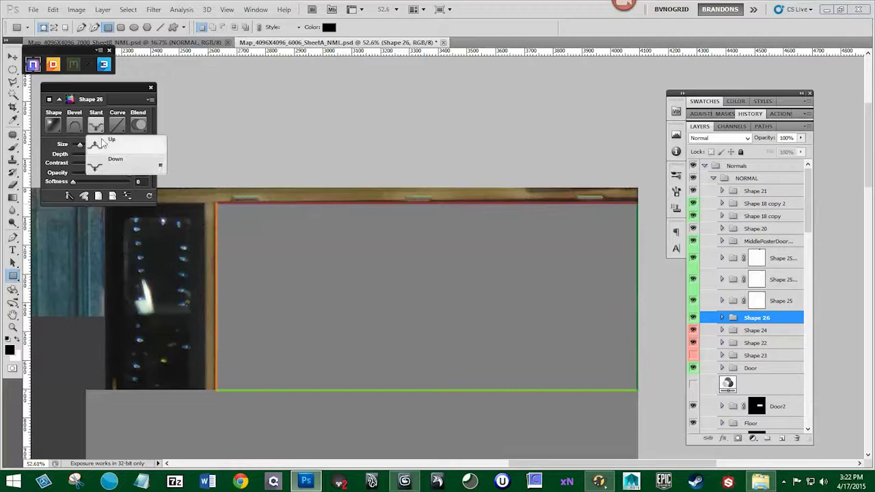
click(102, 142)
drag(80, 145, 78, 145)
drag(69, 182, 89, 180)
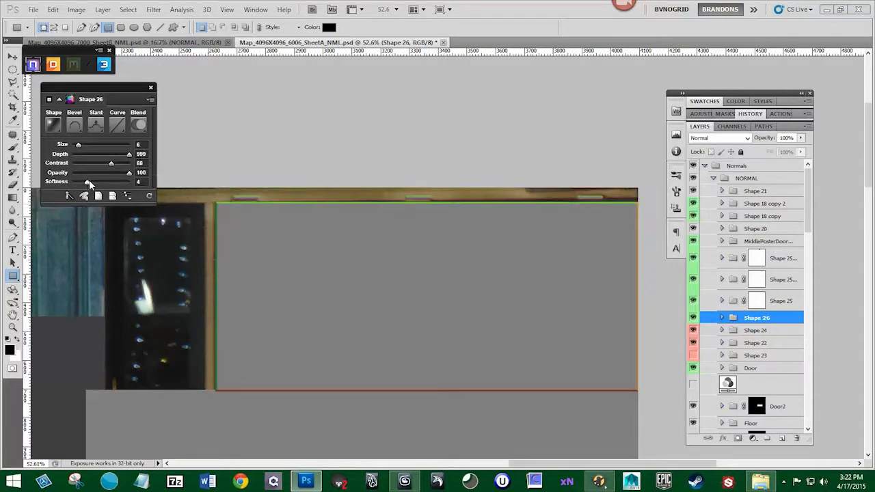
drag(78, 145, 80, 145)
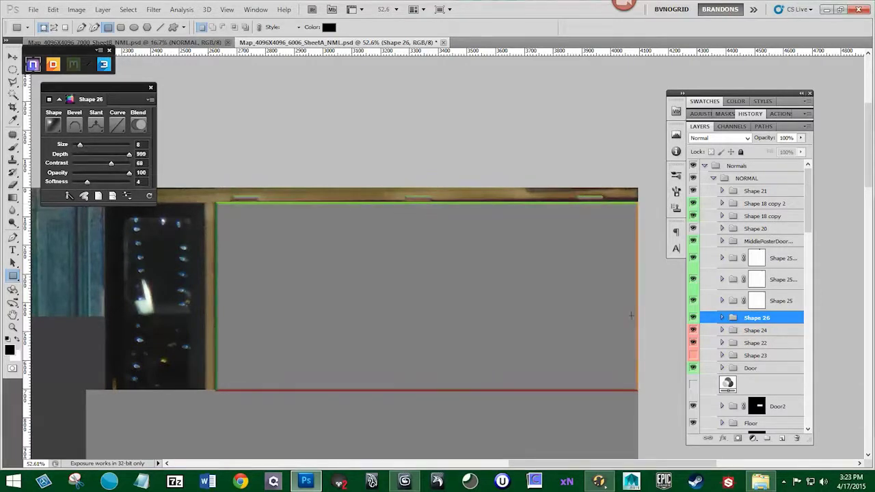
Take the Shape 26 and Shape 23 door normals out of the stack around the window normal and select Shape 24
mouse_move(742, 319)
mouse_down()
mouse_move(744, 356)
mouse_move(751, 318)
mouse_up()
click(693, 344)
click(693, 344)
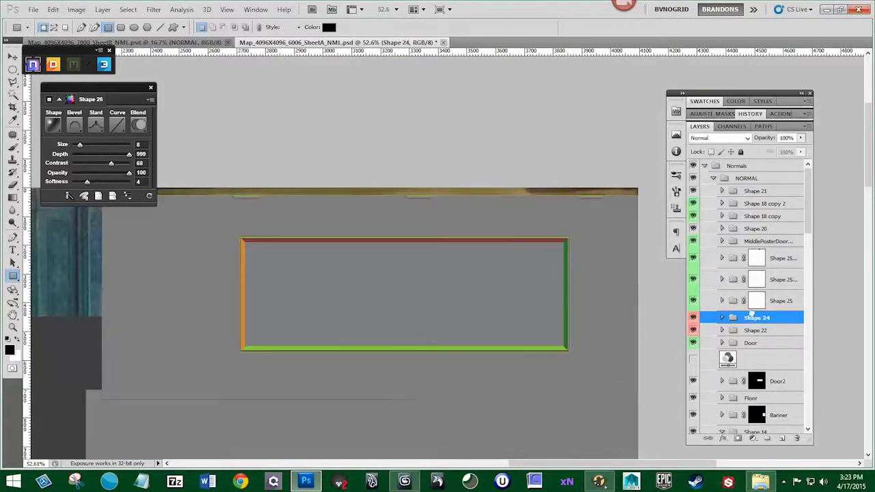
drag(717, 321, 741, 322)
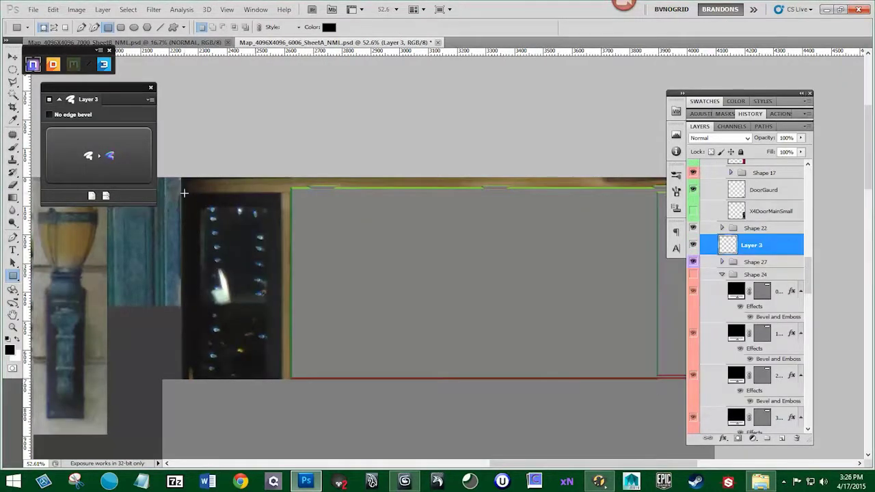
Draw a rectangle over the dark light-bulb panel beside the door and convert it to a normal with Down slant
drag(178, 192, 280, 379)
click(98, 137)
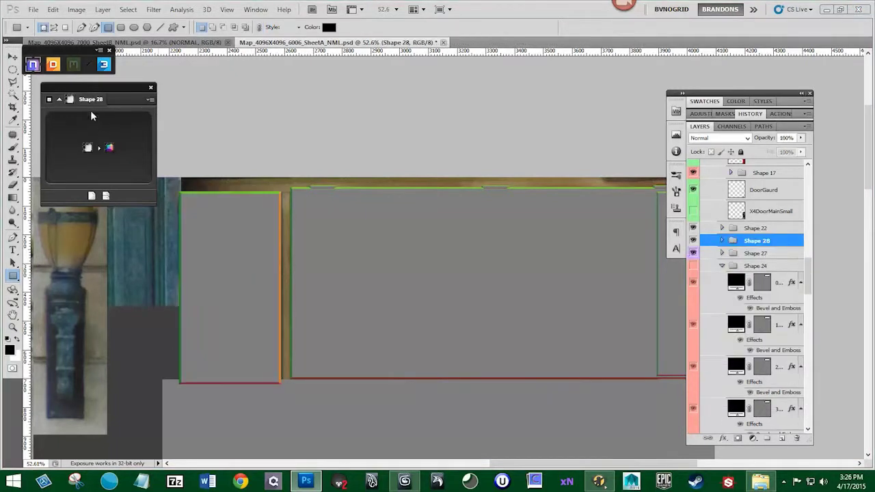
click(97, 125)
click(104, 164)
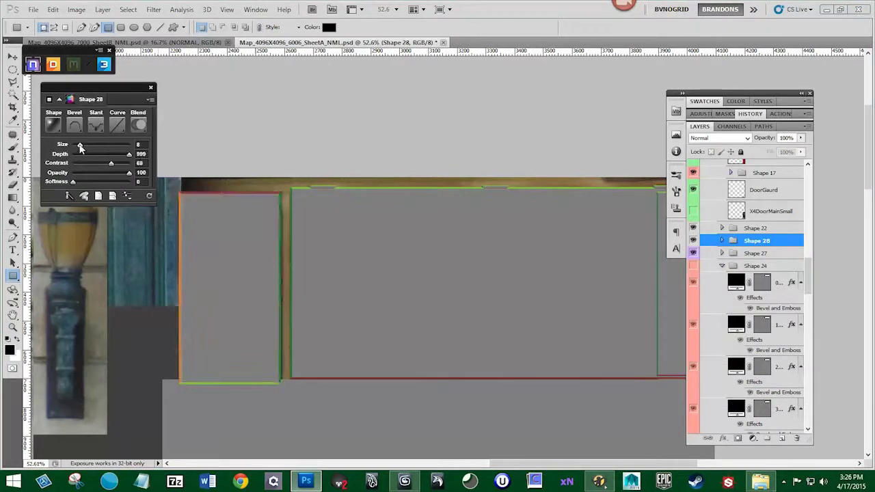
Set the light-bulb panel normal to size 10 and Chiseled shape, and toggle its visibility to check the result
drag(80, 145, 68, 135)
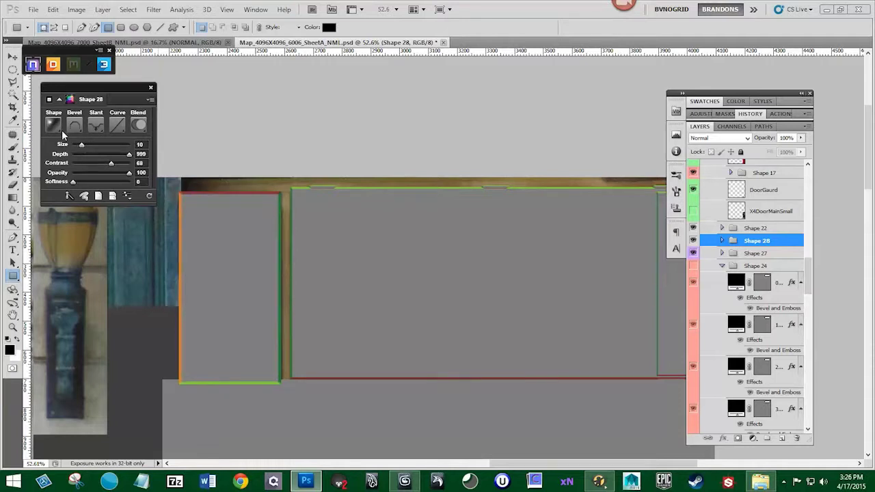
click(53, 125)
click(61, 162)
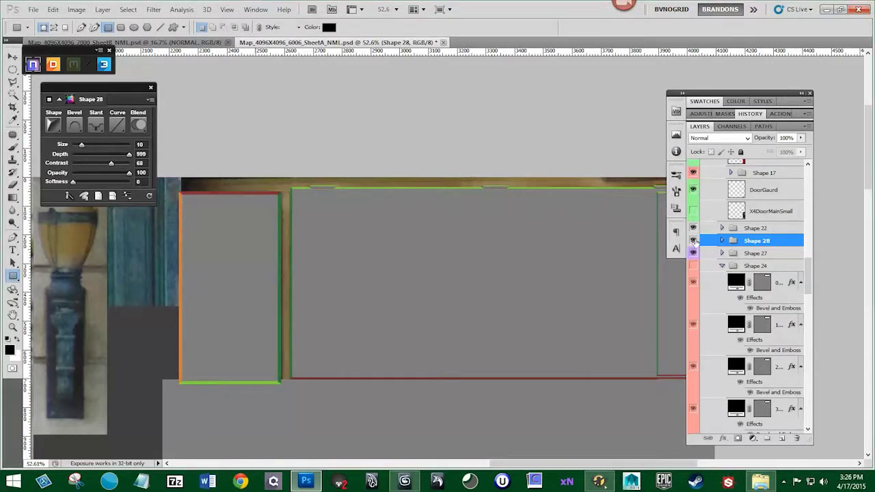
click(693, 241)
click(693, 240)
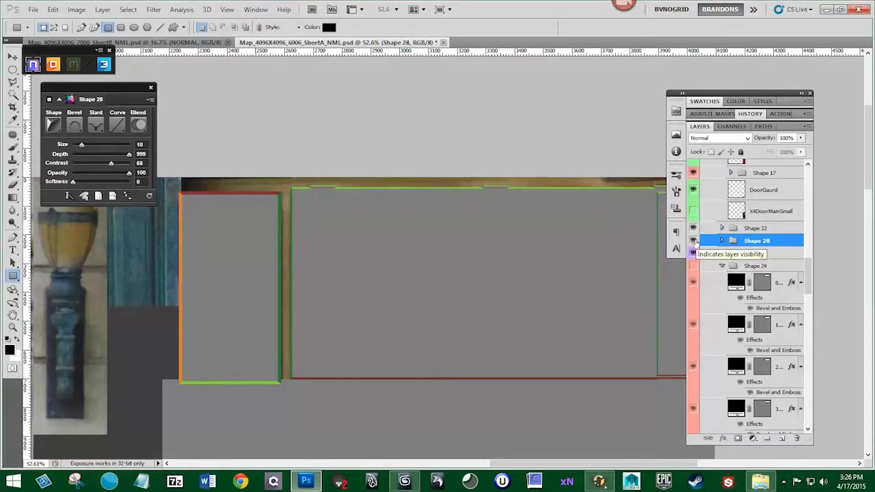
On a new layer above Shape 28, select the wooden trim strip above the door and the vertical strip between door and light-bulb panel
click(782, 438)
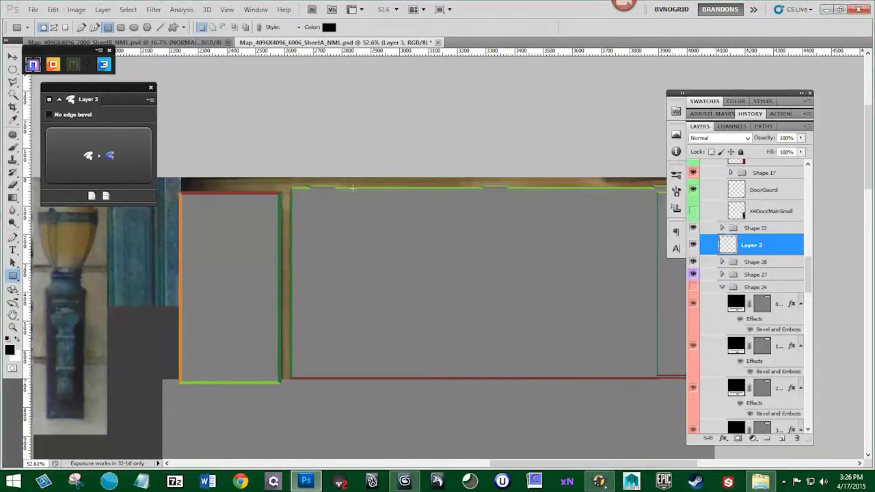
drag(353, 187, 363, 178)
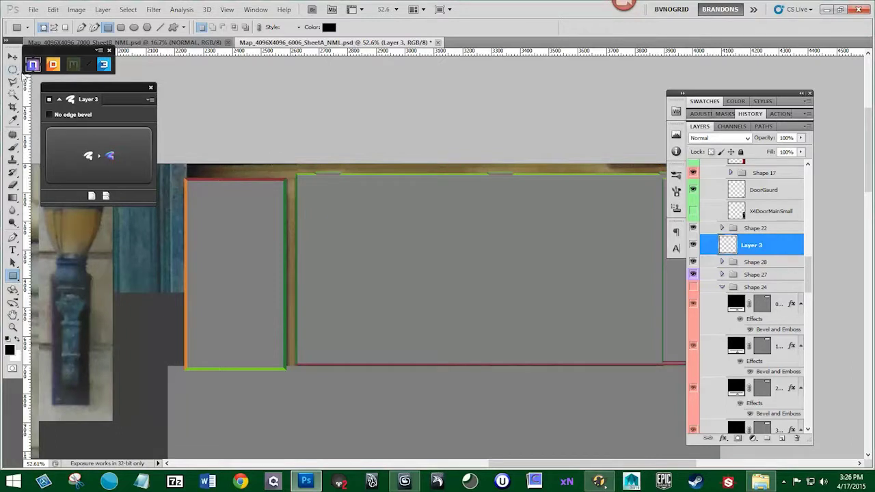
key(m)
drag(296, 374, 297, 372)
drag(184, 163, 737, 179)
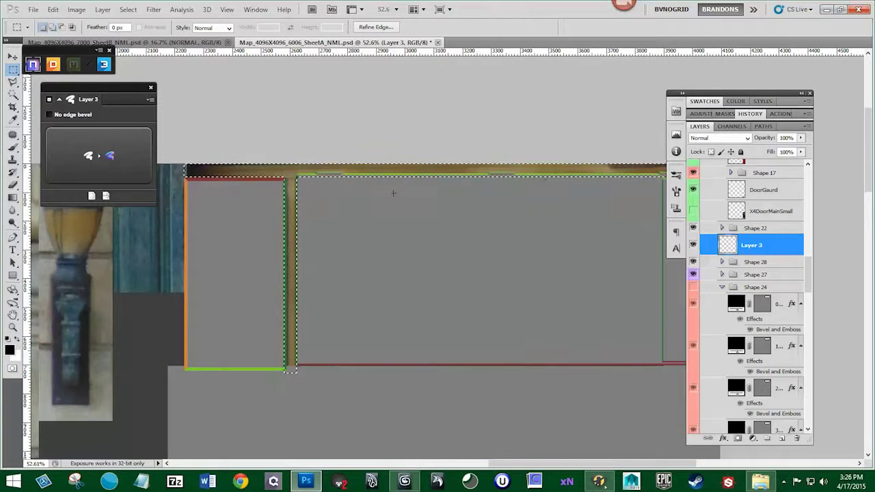
scroll(392, 193, down, 2)
Convert the wooden trim area on Layer 3 to a normal with Up slant and size 10
drag(510, 203, 442, 203)
click(104, 165)
click(106, 160)
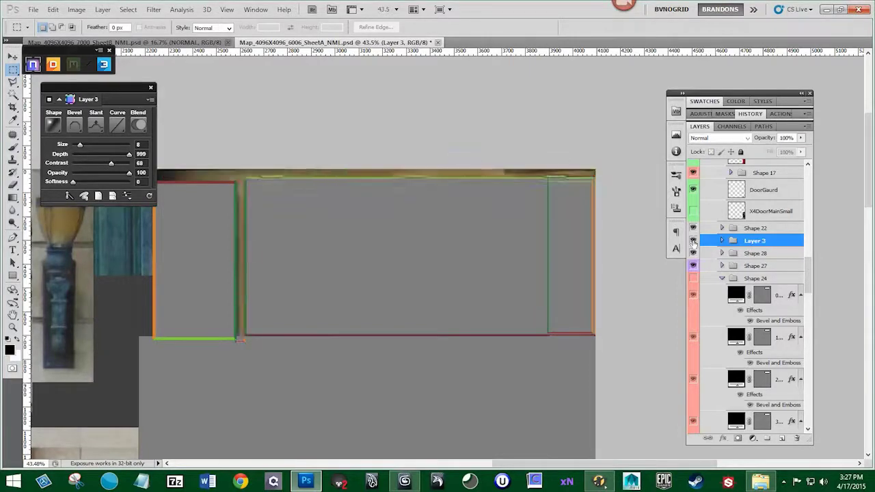
scroll(779, 268, up, 2)
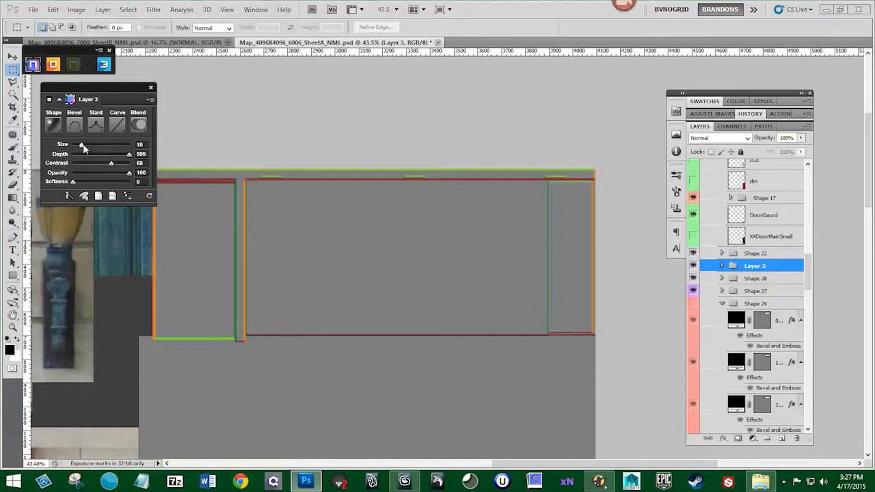
Toggle the visibility of Shape 28 and Shape 27 to compare each with the trim normal
click(693, 279)
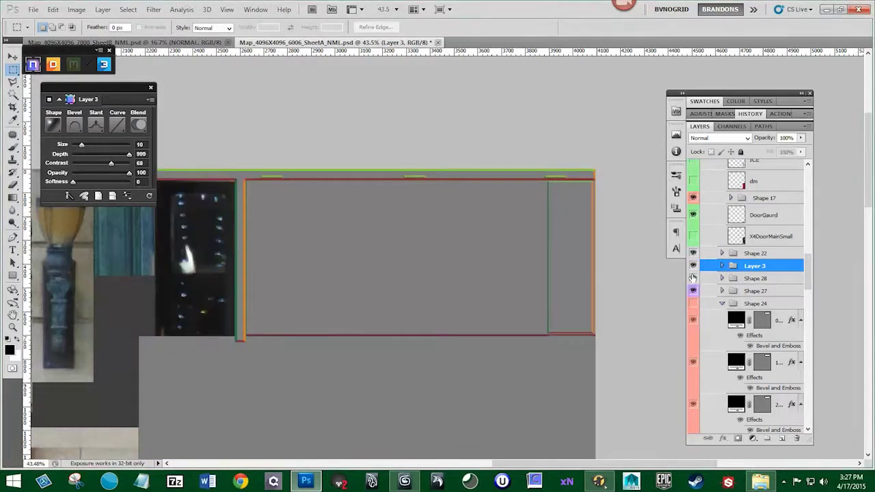
click(693, 279)
click(693, 292)
click(693, 292)
Try Shape 27 above Layer 3 in the stack, toggle its visibility to compare, and undo the reorder
drag(745, 290, 744, 262)
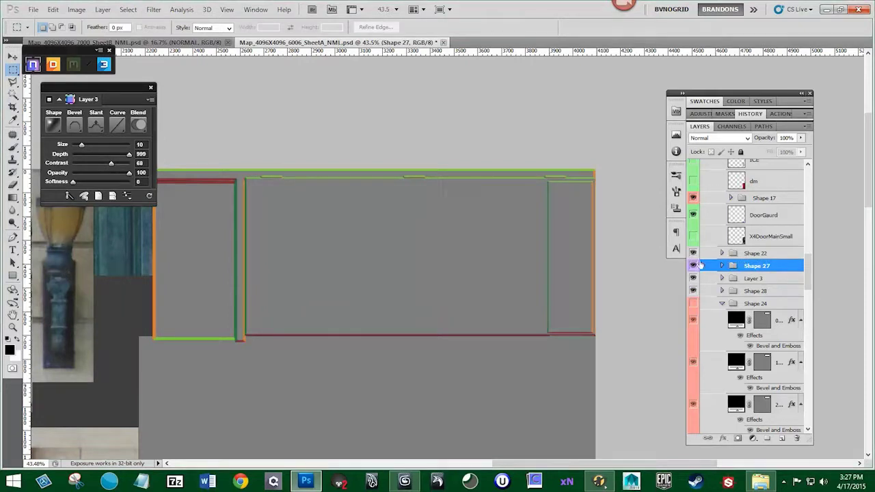
click(694, 266)
click(695, 265)
click(695, 265)
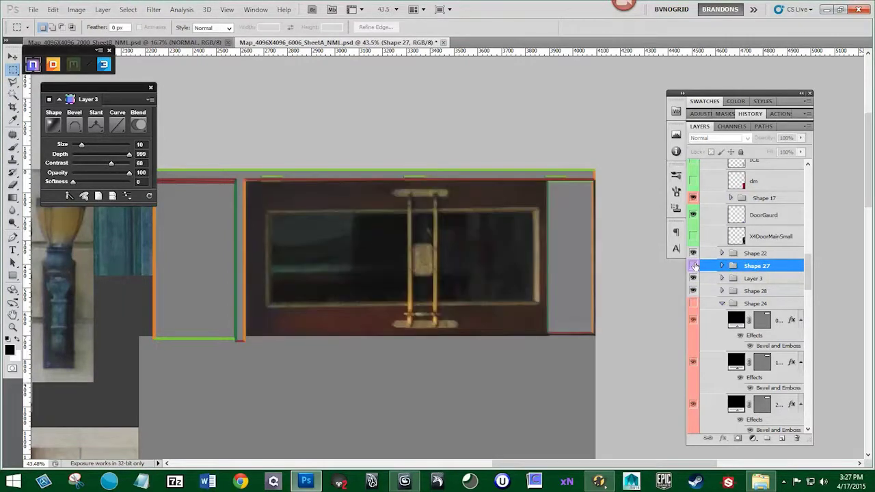
key(ctrl+z)
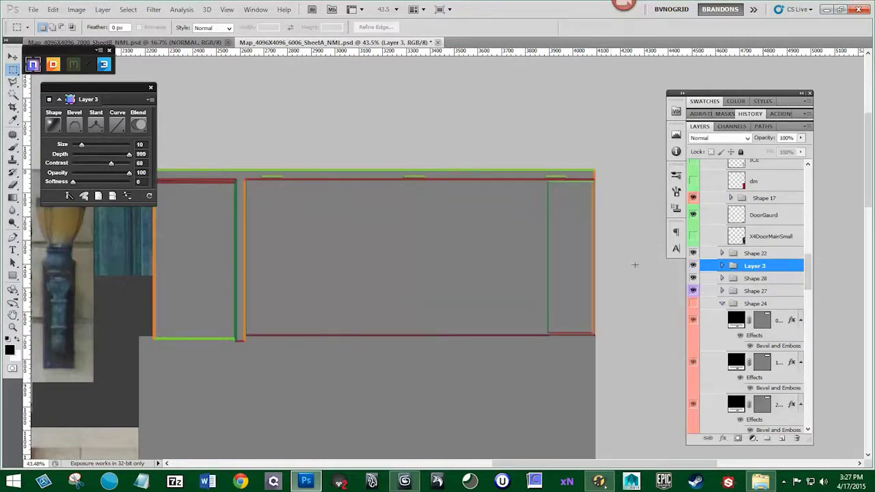
Stretch the light-bulb panel normal Shape 28 to 101.37% height by moving its upper edge
click(694, 279)
click(694, 279)
click(755, 278)
key(ctrl+t)
drag(194, 183, 195, 181)
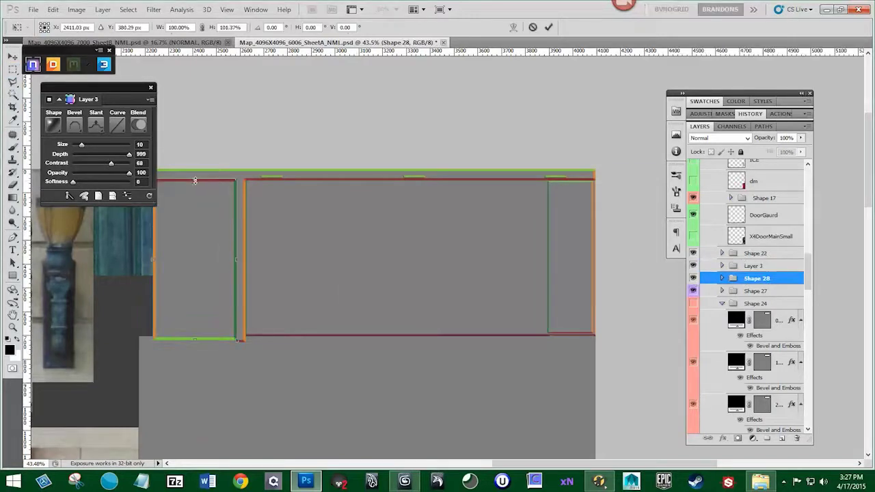
key(Return)
Compare the door normals with the texture by toggling their visibility, leaving the Shape 24 window normal shown and its group collapsed
click(694, 304)
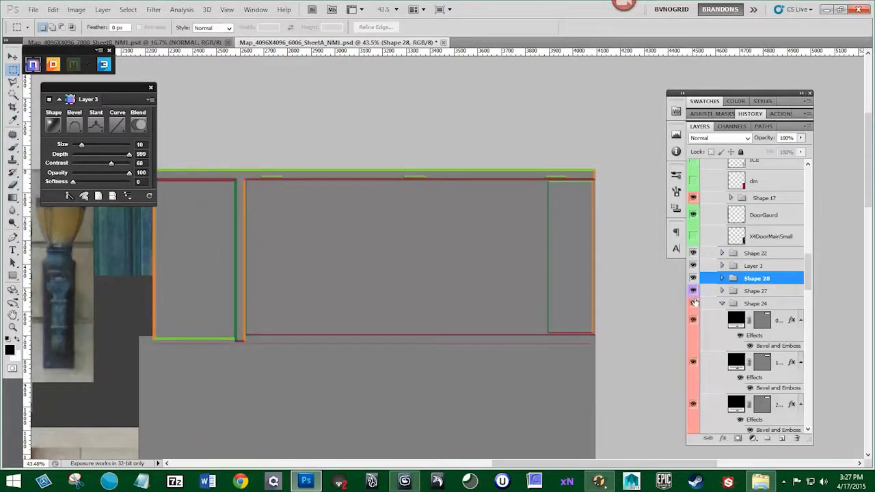
click(694, 303)
click(692, 265)
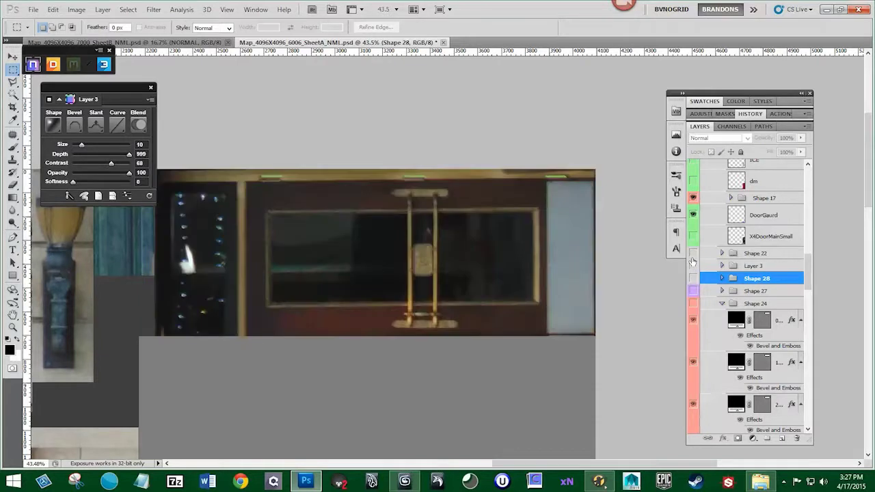
click(693, 304)
click(722, 304)
drag(694, 293, 692, 244)
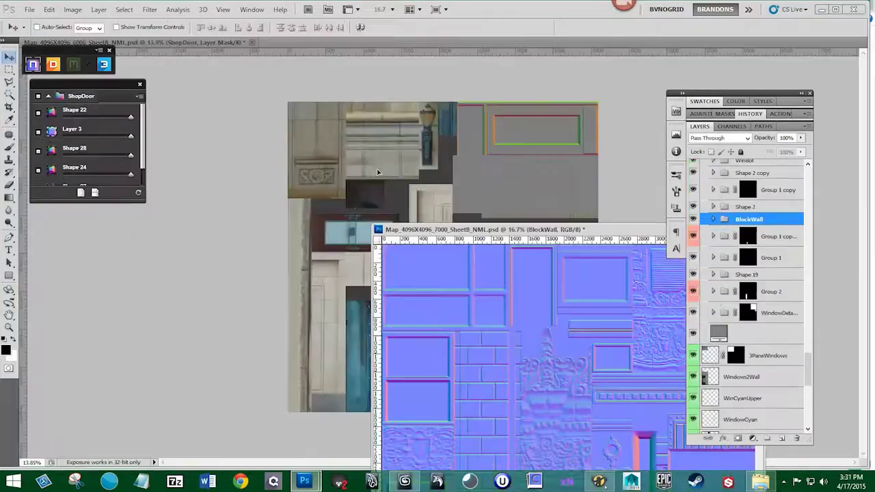
Copy the BlockWall group from the SheetB document into SheetA and move the floating SheetB window clear of it
drag(377, 172, 378, 172)
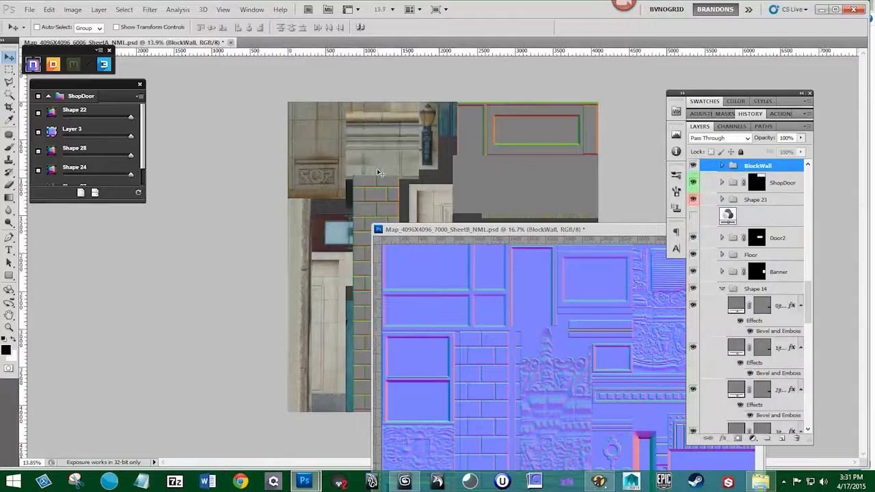
drag(497, 230, 536, 51)
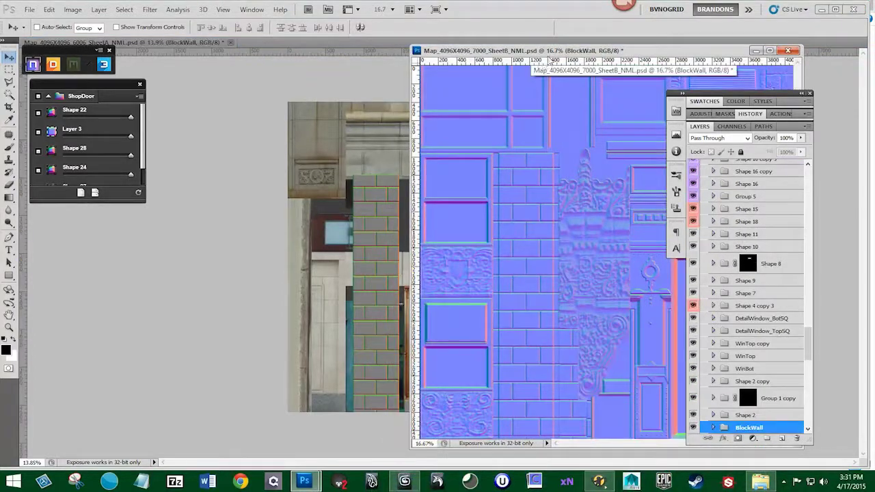
drag(715, 52, 525, 102)
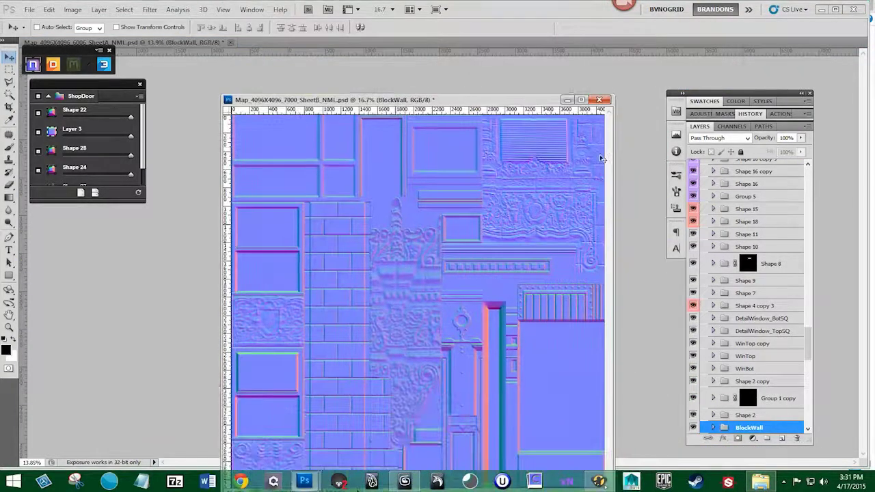
Hide SheetB's NORMAL group and the adjustment layer above it to inspect the stone texture, dock the document, and show both again
scroll(697, 192, up, 10)
click(694, 187)
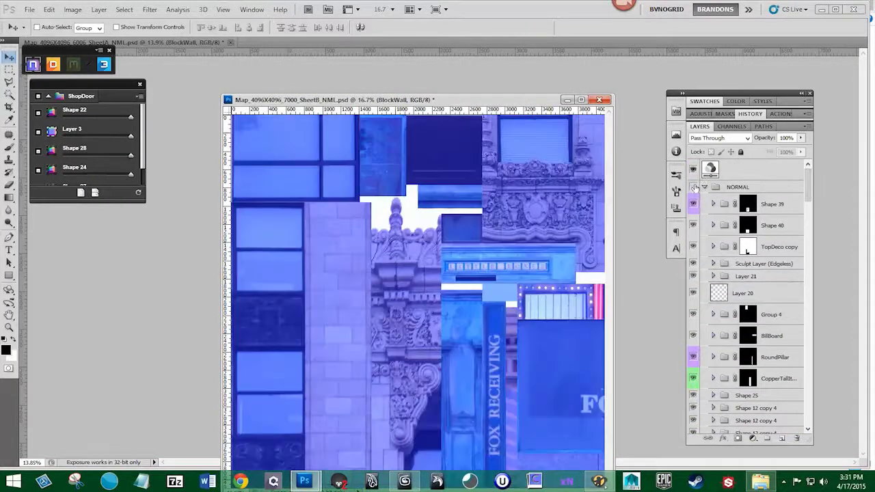
click(693, 170)
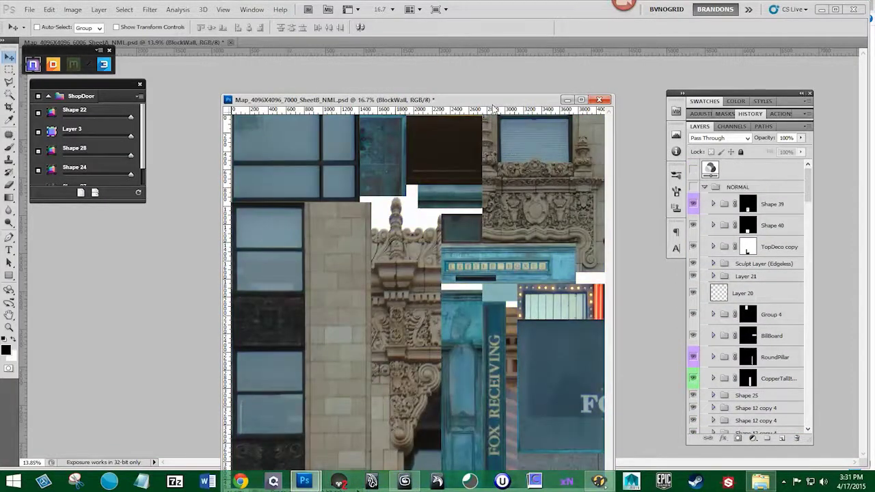
drag(494, 103, 568, 43)
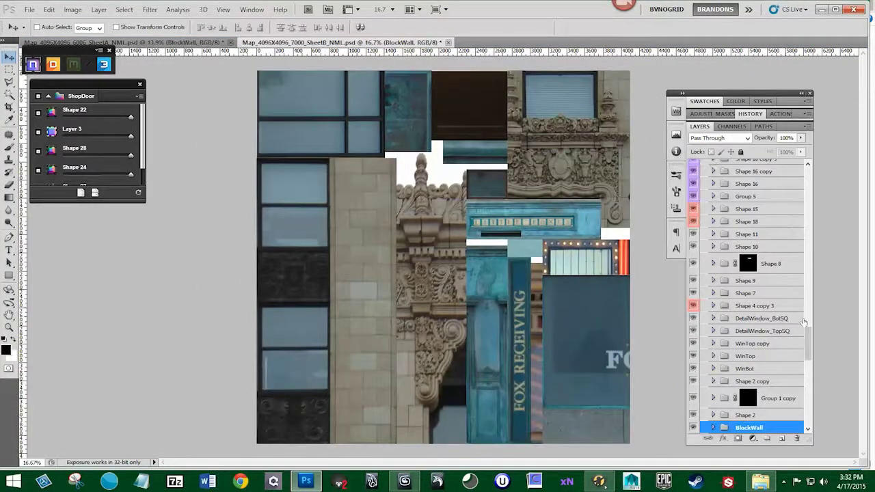
drag(808, 331, 798, 168)
click(693, 187)
click(693, 170)
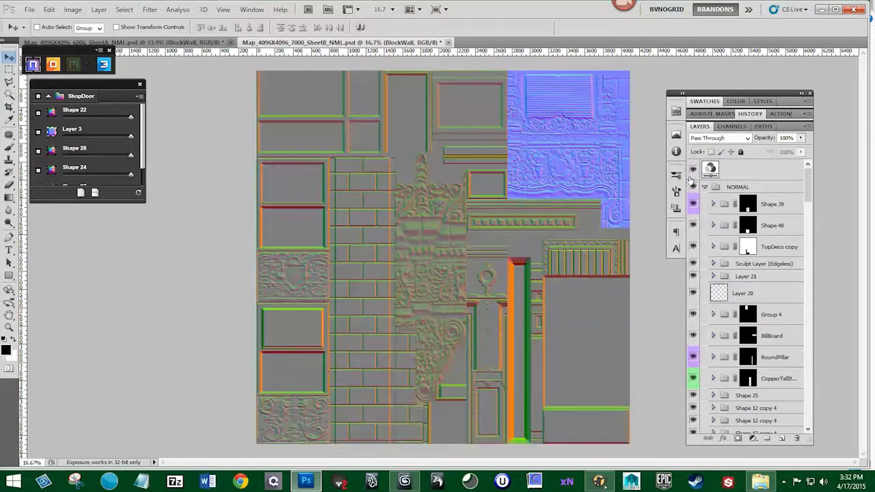
Switch to the SheetA document and move the BlockWall normals left over the pale stone wall and red door
click(198, 42)
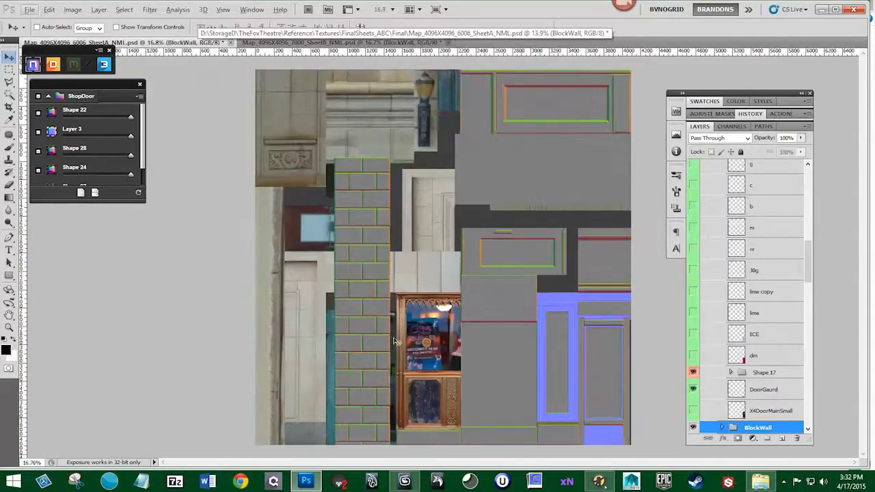
scroll(418, 301, up, 3)
drag(423, 317, 435, 265)
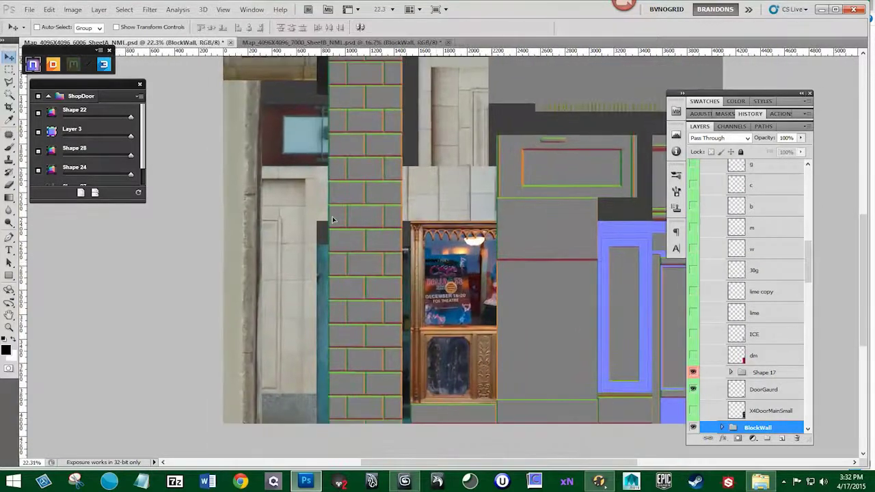
mouse_move(335, 220)
mouse_down()
mouse_move(295, 217)
mouse_move(346, 224)
mouse_up()
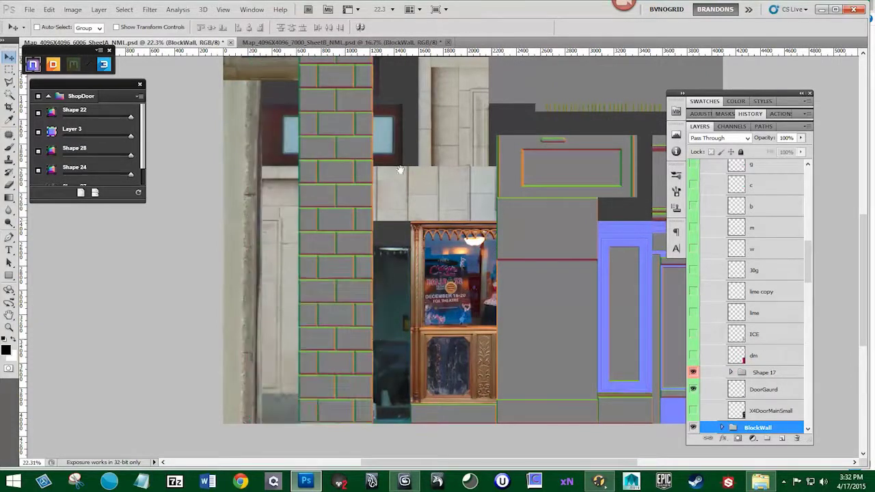
Rotate the BlockWall normals 90° into a horizontal strip and move it down just below the row of pale stone blocks
drag(400, 173, 197, 185)
key(ctrl+t)
key(Return)
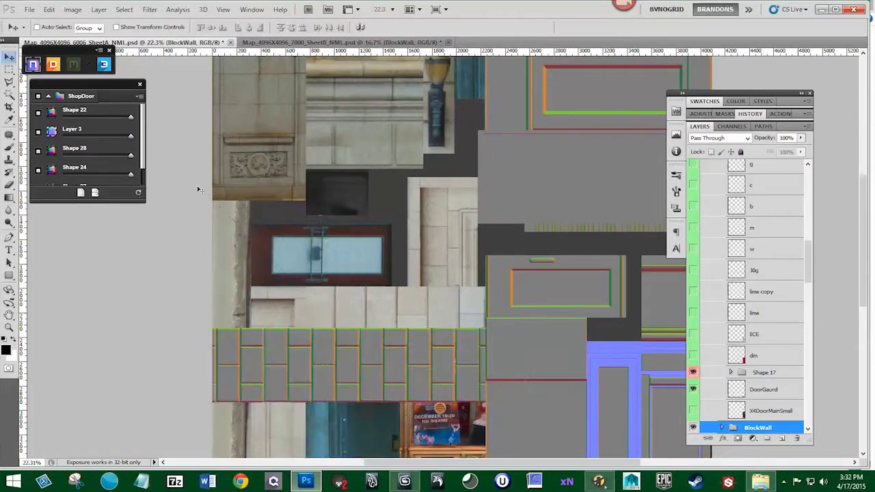
drag(389, 409, 411, 406)
key(shift+Up)
key(shift+Up)
key(shift+Up)
Expand the BlockWall group to reach its individual block normals
scroll(745, 342, down, 3)
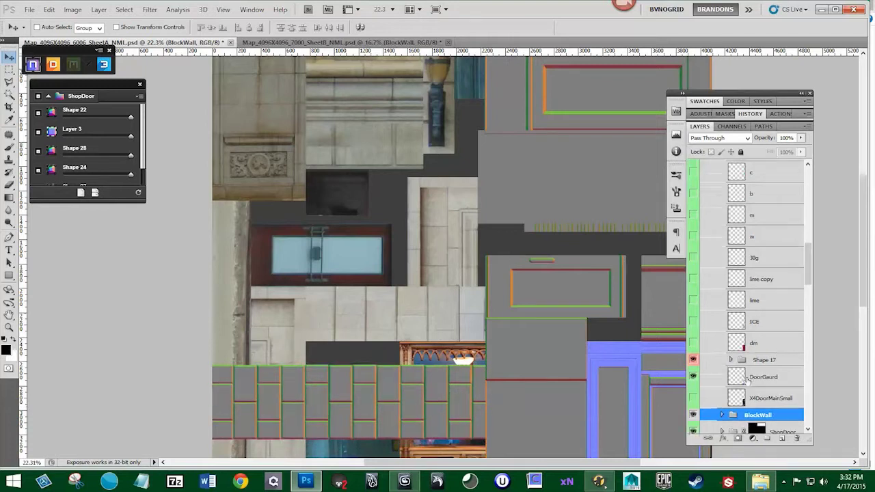
click(722, 327)
click(723, 327)
scroll(728, 350, down, 3)
mouse_move(807, 282)
mouse_down()
mouse_move(807, 302)
mouse_move(803, 287)
mouse_up()
scroll(804, 287, up, 5)
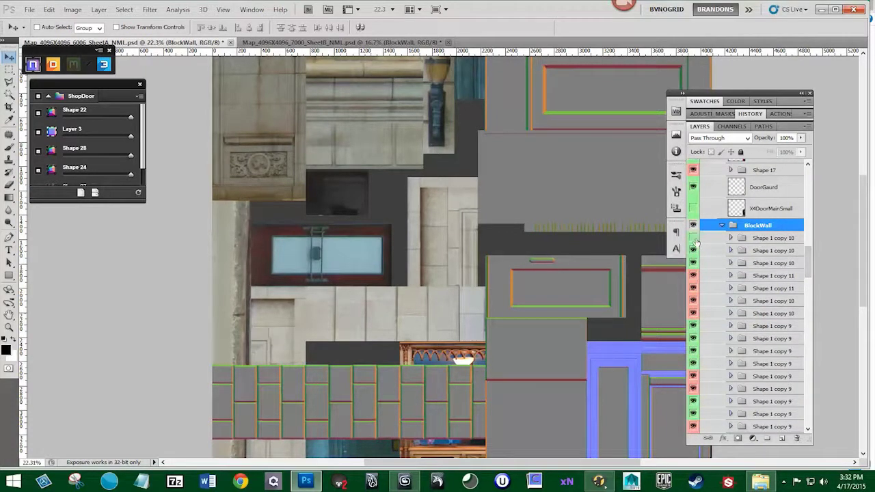
Hide the block groups inside BlockWall except for five Shape 1 copy 7 groups
click(694, 250)
click(693, 413)
scroll(694, 328, down, 3)
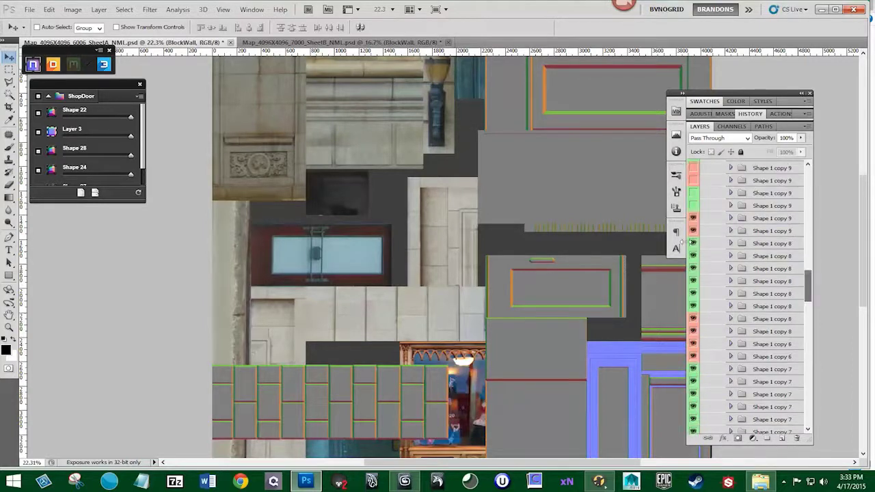
click(692, 294)
scroll(692, 287, down, 5)
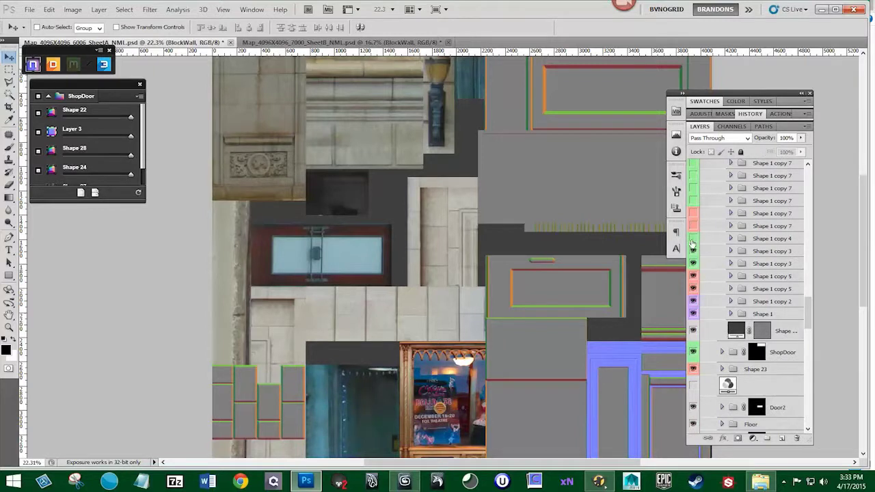
click(692, 239)
click(693, 227)
click(693, 227)
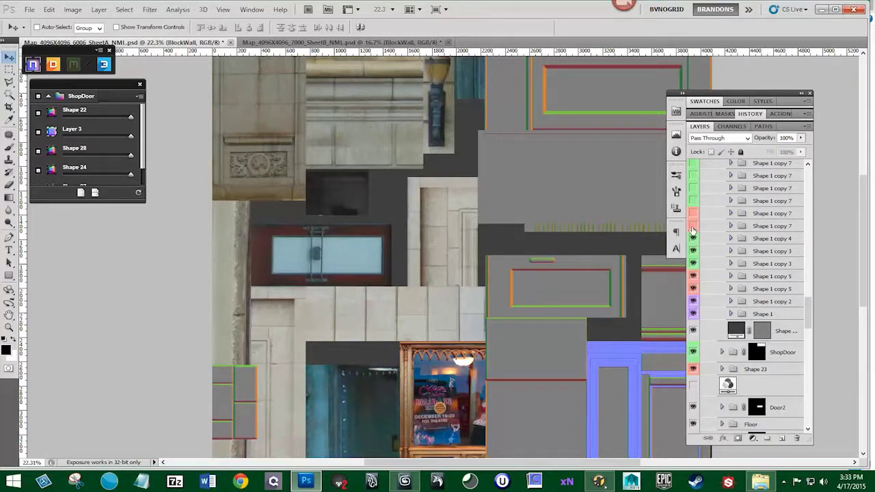
drag(692, 227, 693, 180)
drag(694, 315, 693, 240)
Delete all the hidden block groups above and below the five Shape 1 copy 7 groups in BlockWall
click(773, 238)
shift+click(775, 314)
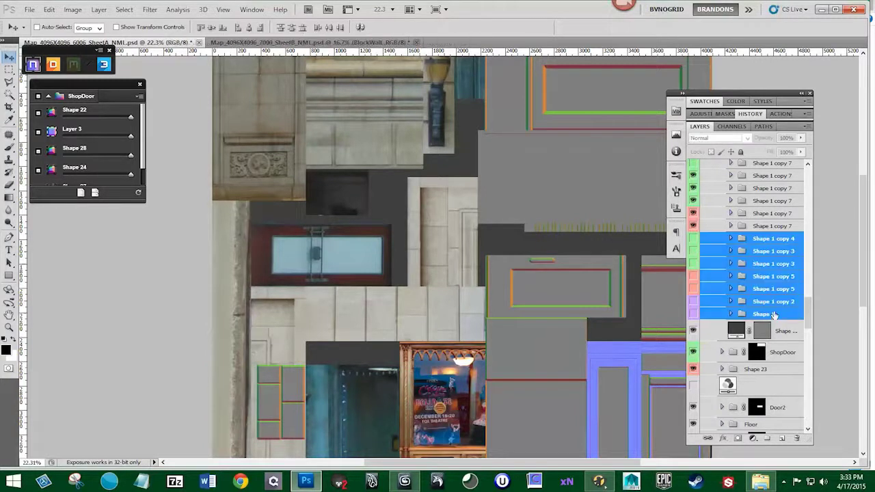
drag(774, 314, 797, 439)
drag(808, 328, 808, 262)
click(770, 344)
shift+click(775, 312)
drag(775, 312, 791, 422)
Move the BlockWall blocks up over the left end of the pale stone wall beneath the red door
scroll(287, 412, up, 1)
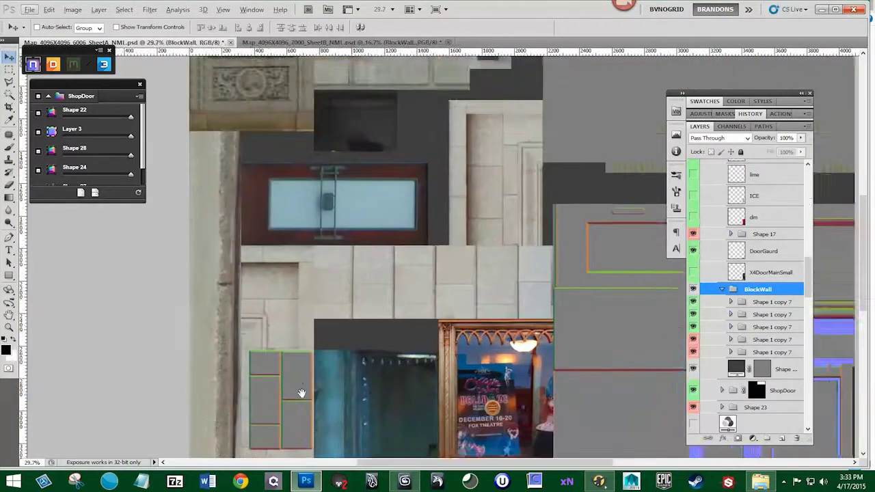
drag(303, 392, 354, 244)
key(ctrl+apostrophe)
click(224, 10)
click(237, 160)
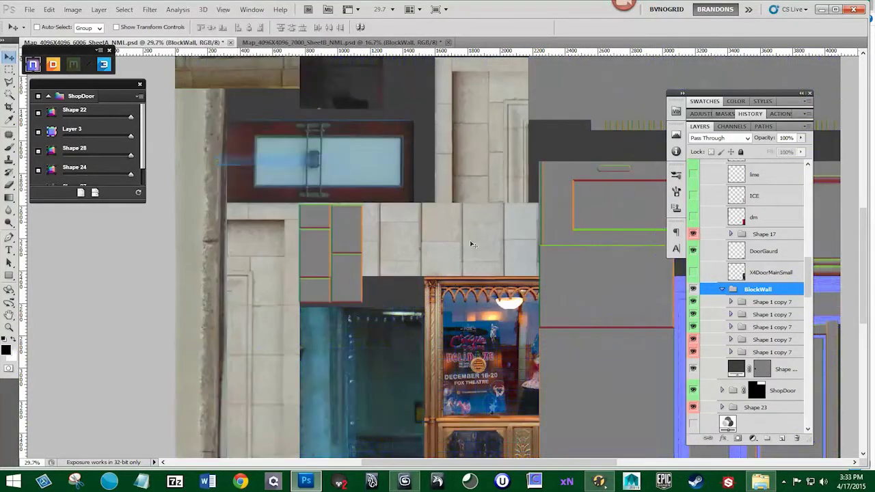
Compare the BlockWall group with the stones underneath by toggling it, and set its blend mode to Difference
click(692, 289)
click(692, 290)
click(692, 290)
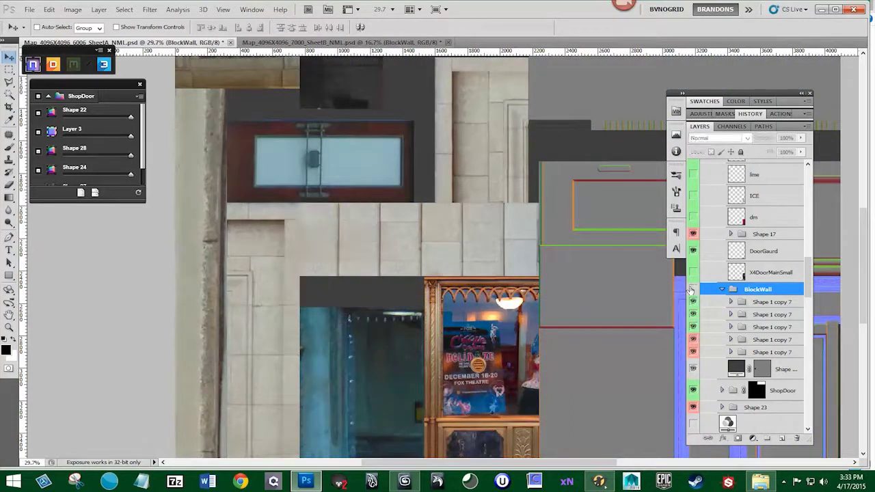
click(692, 290)
click(719, 137)
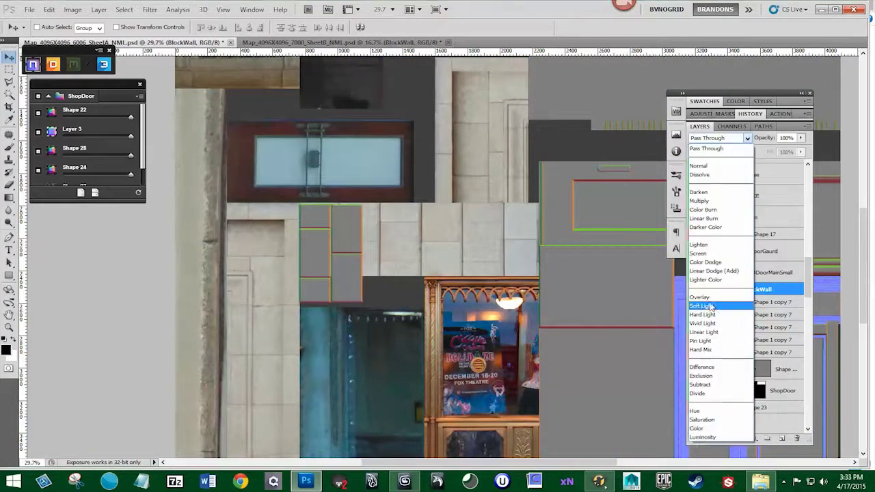
click(714, 369)
Widen the BlockWall group until its two columns match the stone widths, and move it down over the first two stone columns
key(ctrl+t)
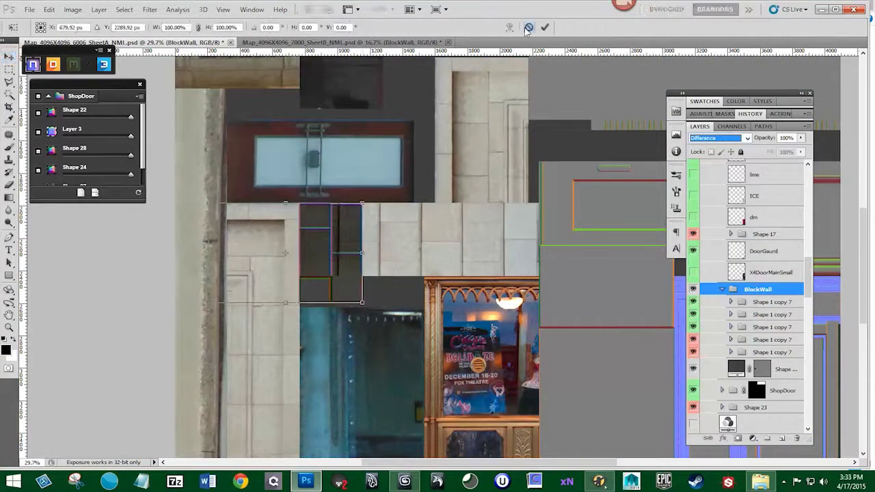
click(528, 27)
mouse_move(693, 301)
mouse_down()
mouse_move(693, 352)
mouse_move(694, 306)
mouse_up()
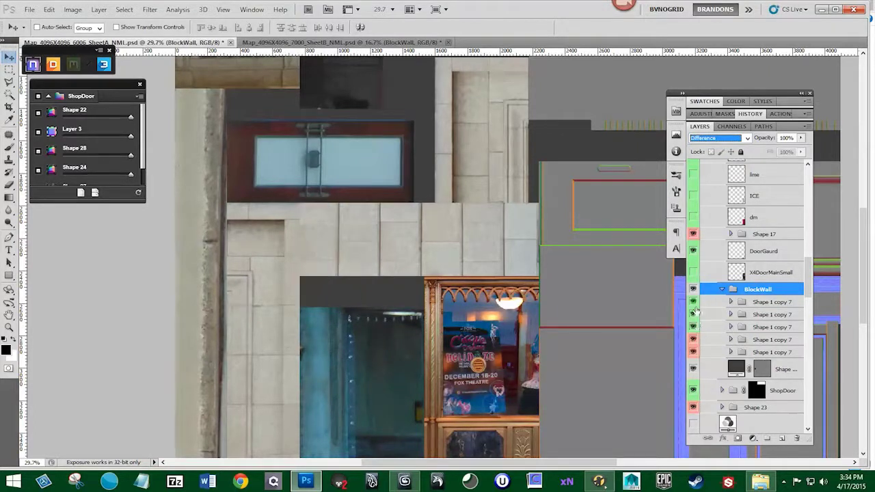
key(ctrl+t)
drag(369, 252, 375, 252)
drag(205, 252, 195, 252)
drag(377, 253, 348, 296)
key(Return)
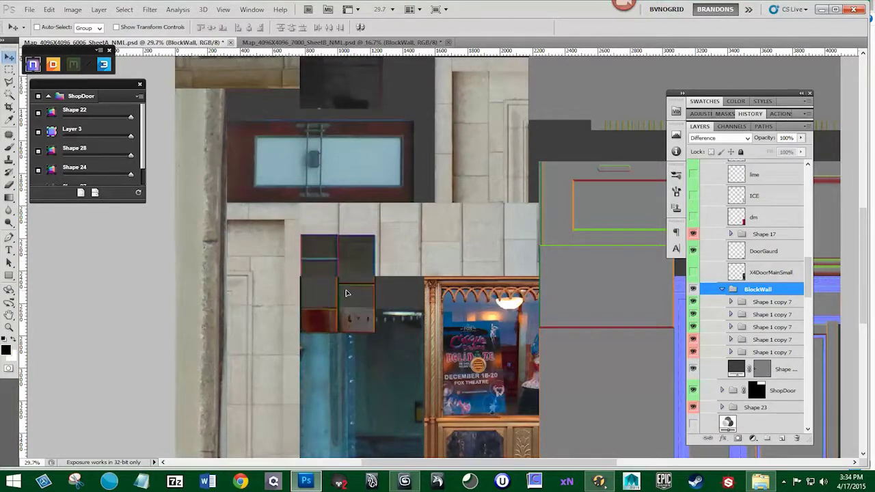
Stretch the first column's top block to about 224% height over its stone, and delete the surplus bottom block of that column
mouse_move(329, 248)
mouse_down()
mouse_move(324, 218)
mouse_move(329, 259)
mouse_up()
key(ctrl+t)
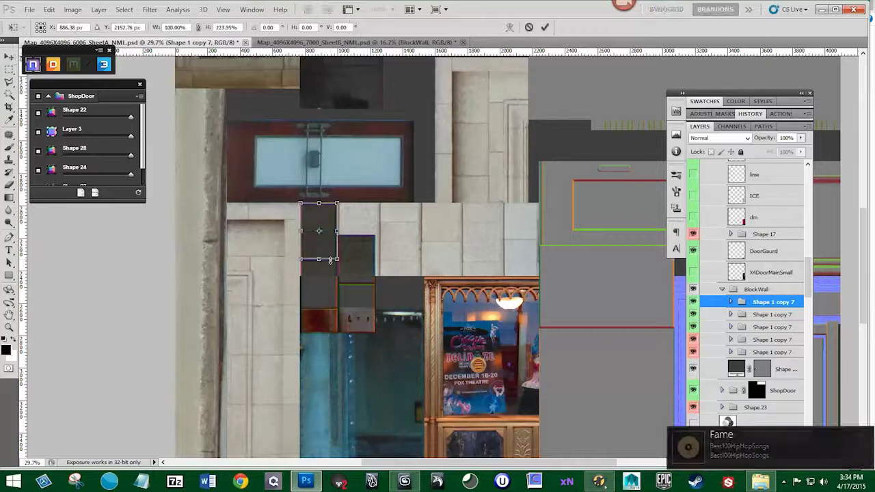
key(Return)
click(694, 327)
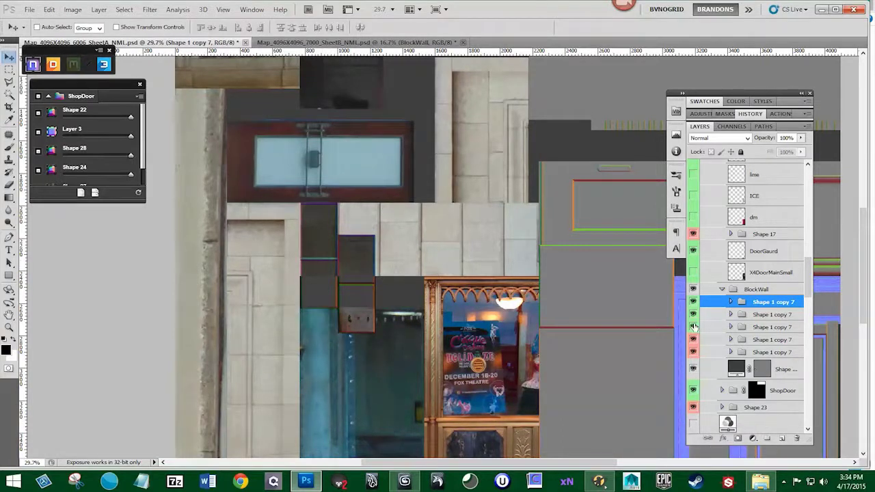
drag(752, 327, 796, 439)
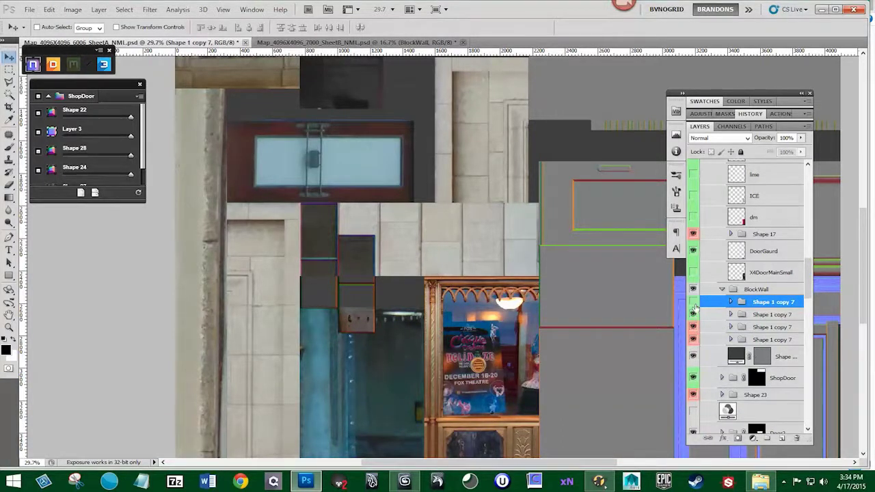
click(694, 302)
click(694, 302)
click(693, 315)
click(694, 314)
click(759, 314)
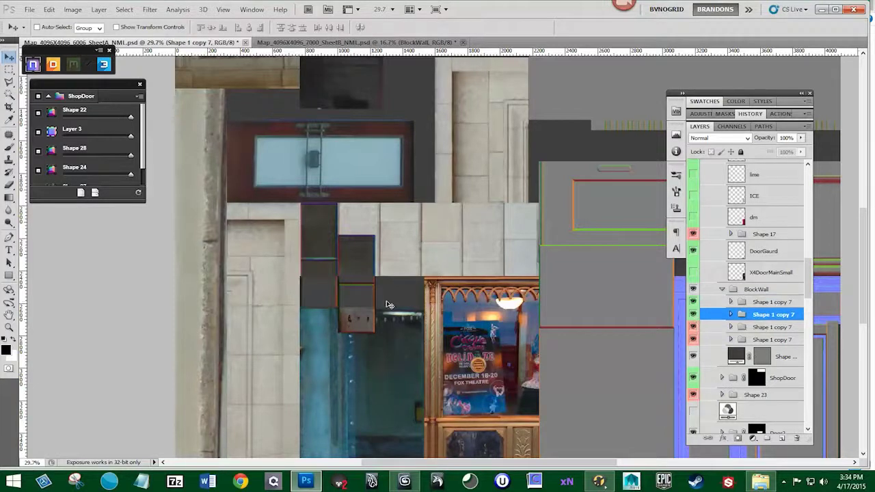
key(ctrl+t)
drag(319, 301, 317, 273)
key(ctrl+z)
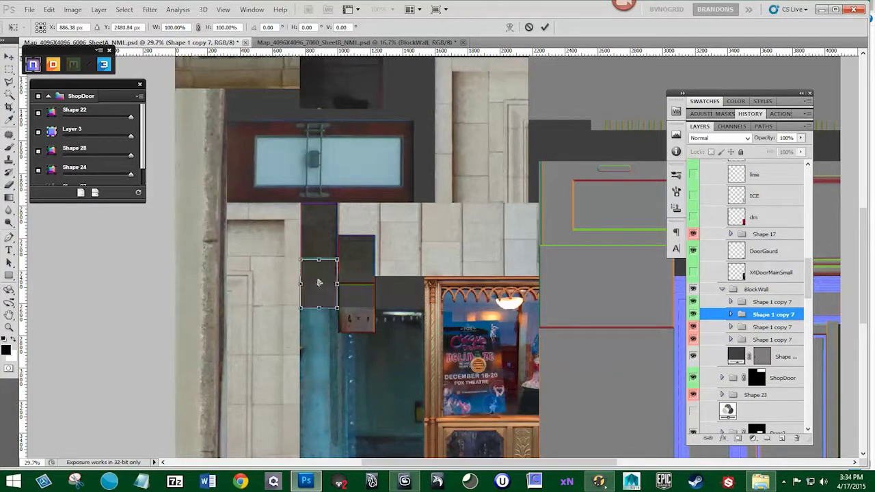
key(Escape)
Move the two blocks of the second column up so their shared edge lines up with the stone joint
click(760, 328)
shift+click(760, 339)
drag(369, 299, 365, 262)
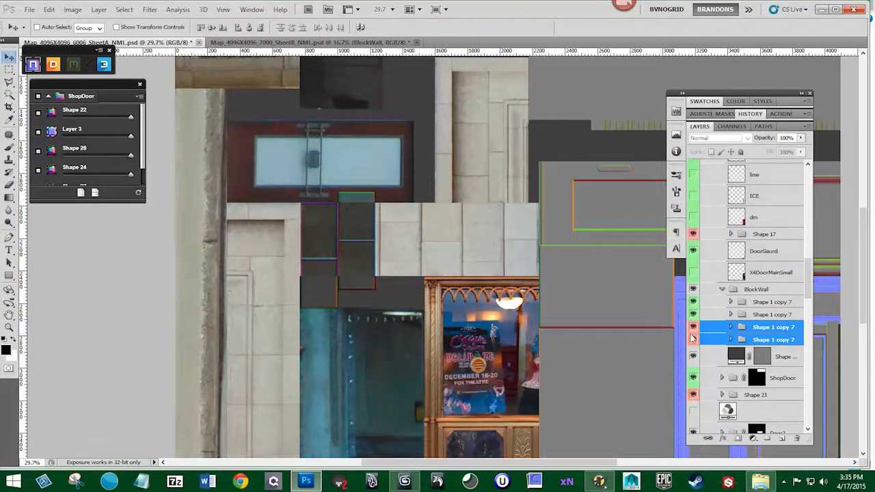
Duplicate the second column's block pair over the fourth stone column and fit it to the stone width
drag(345, 275, 422, 240)
key(ctrl+t)
key(Return)
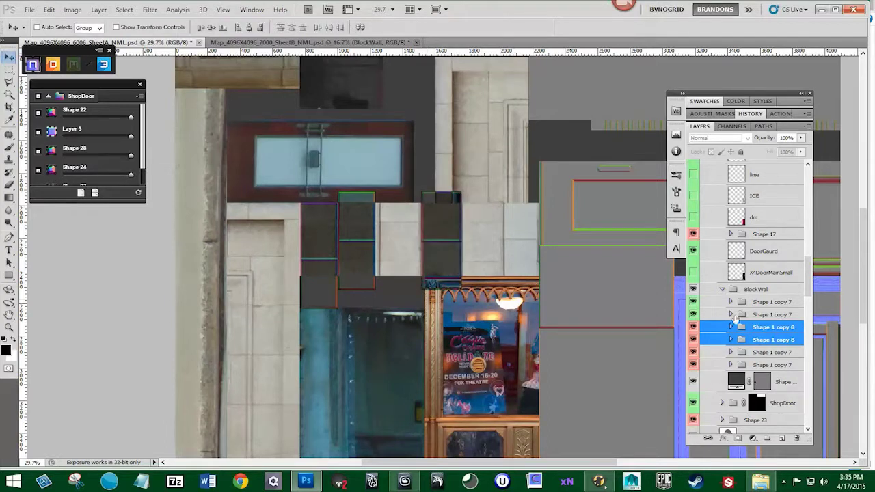
Duplicate the first column's block pair over the third stone column and fit it to the stone width
click(757, 314)
shift+click(758, 303)
drag(335, 266, 399, 269)
key(ctrl+t)
key(Return)
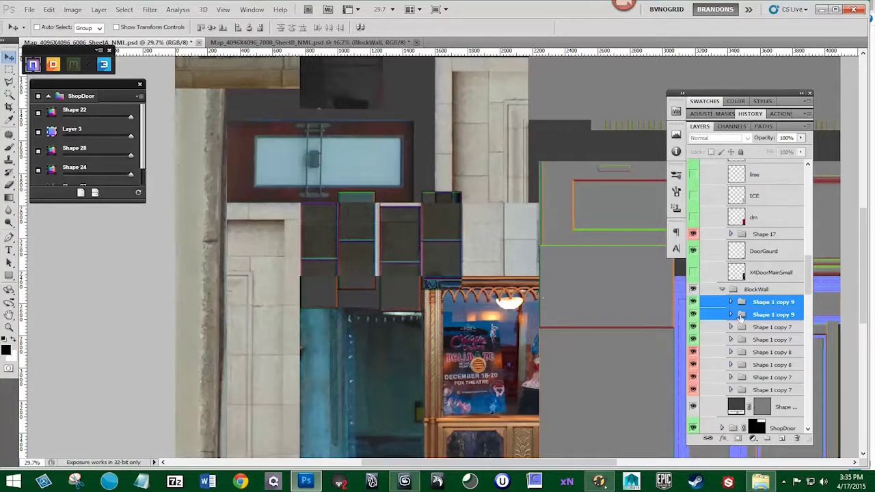
Resize the third column's upper block to match its stone joints, and add a copy of it directly above
click(765, 303)
key(ctrl+t)
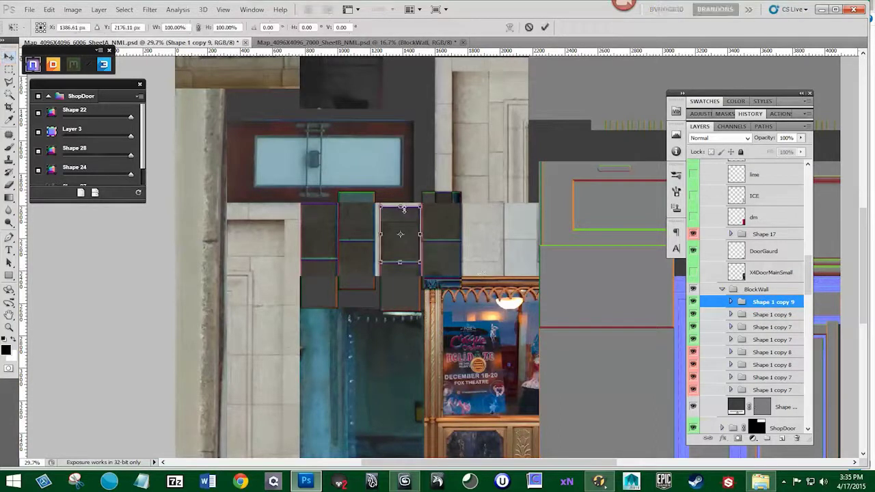
mouse_move(403, 209)
mouse_down()
mouse_move(407, 222)
mouse_move(404, 195)
mouse_up()
key(Return)
key(ctrl+j)
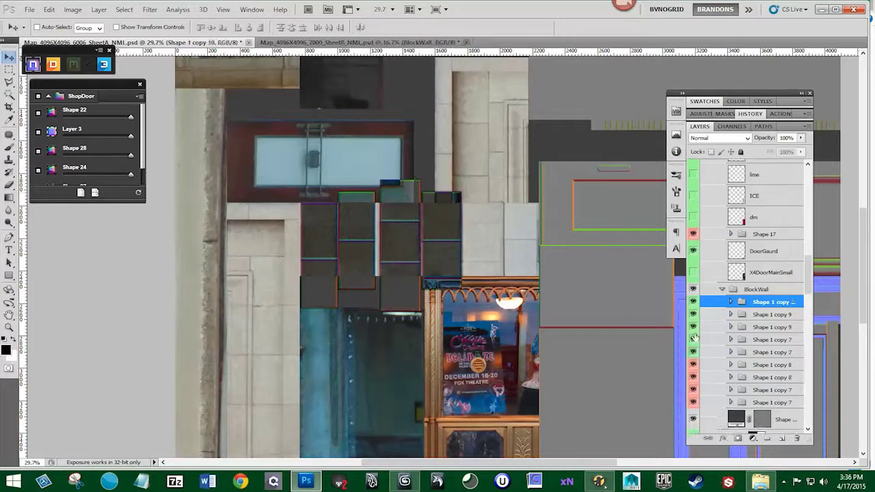
Duplicate the three blocks of the third column over the fifth and sixth stone columns, matching the stone joints
shift+click(758, 315)
drag(426, 276, 526, 272)
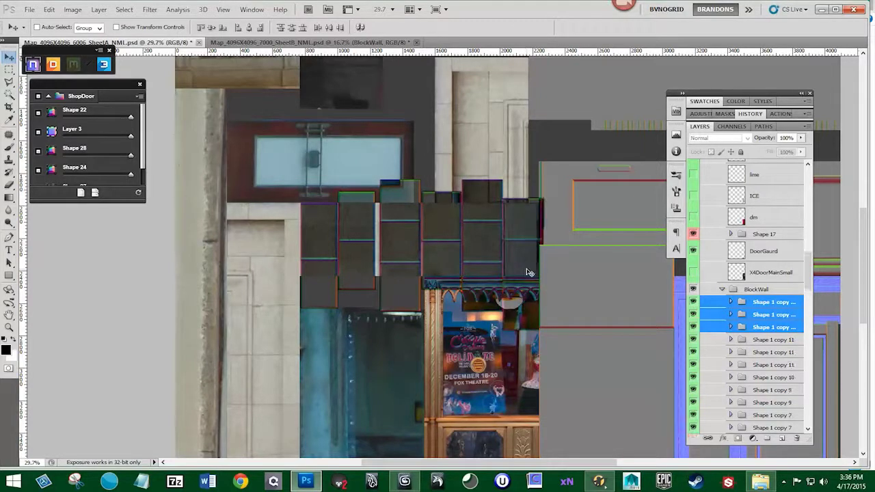
scroll(495, 278, up, 4)
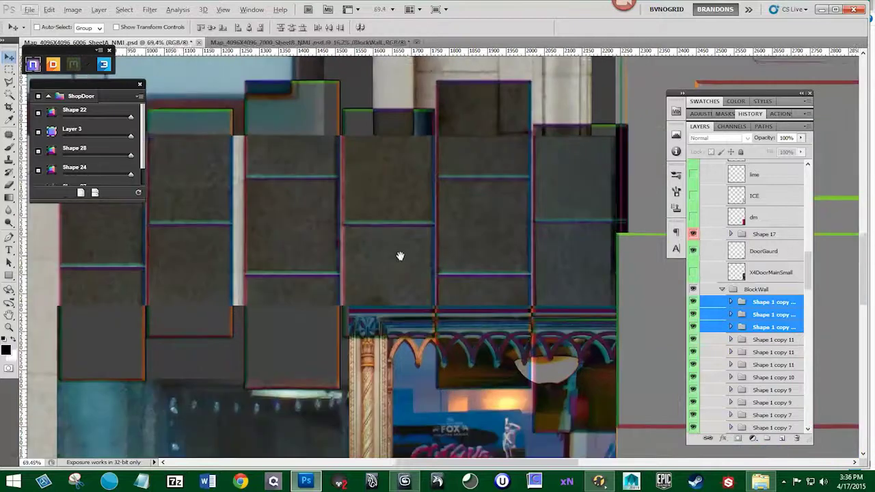
scroll(595, 274, down, 2)
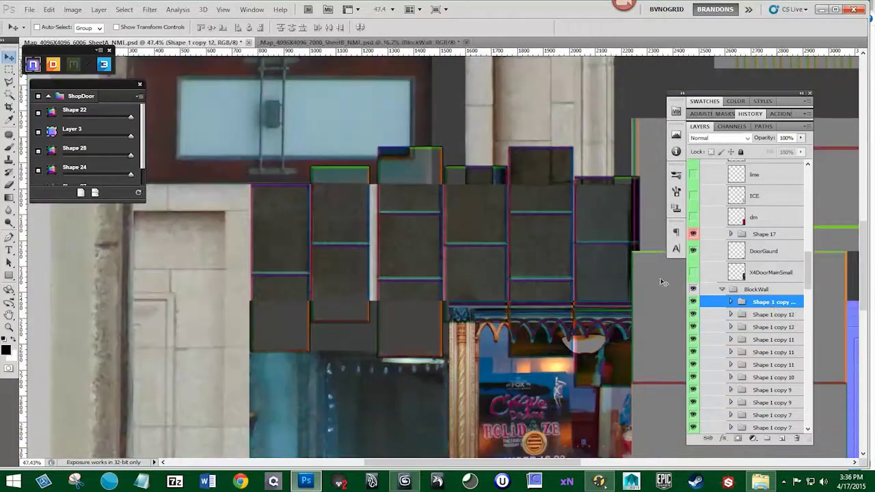
Copy a block and squeeze it into a tall narrow strip filling the gap between the second and third block columns
drag(422, 268, 387, 315)
key(ctrl+t)
drag(419, 248, 389, 249)
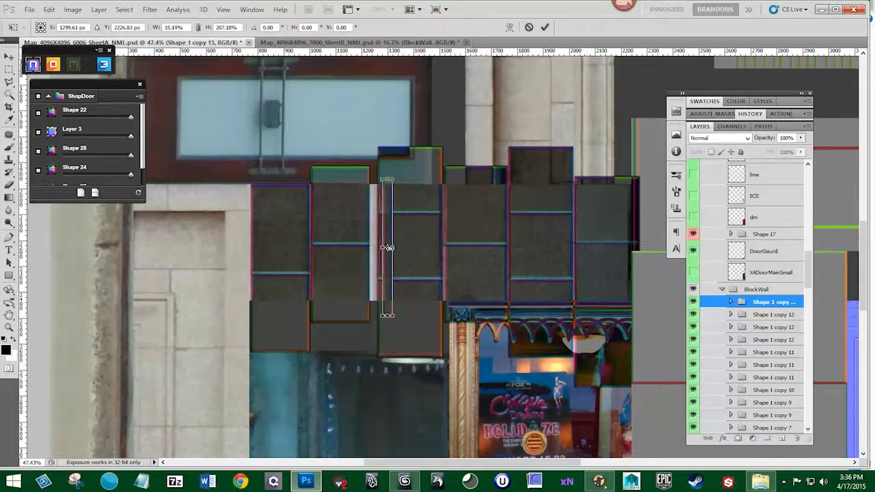
key(Return)
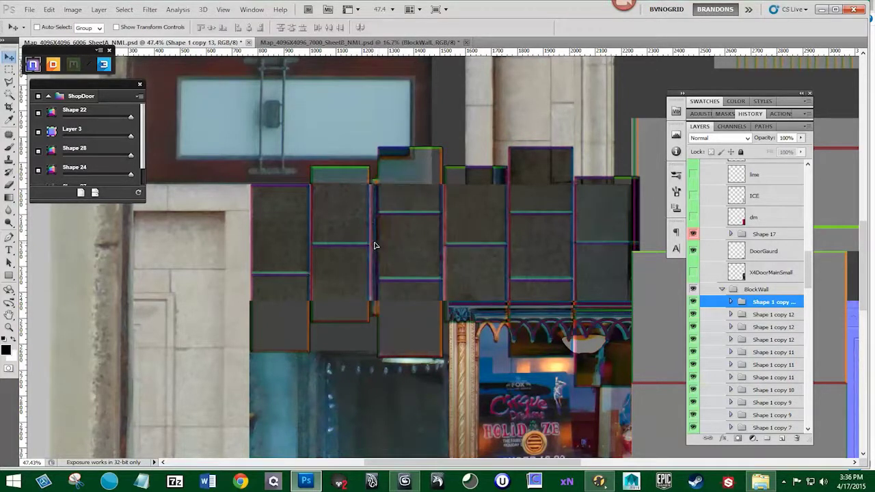
Move the two narrow filler strip groups below all the other block groups inside BlockWall
shift+click(772, 315)
drag(772, 316, 726, 415)
scroll(410, 294, down, 8)
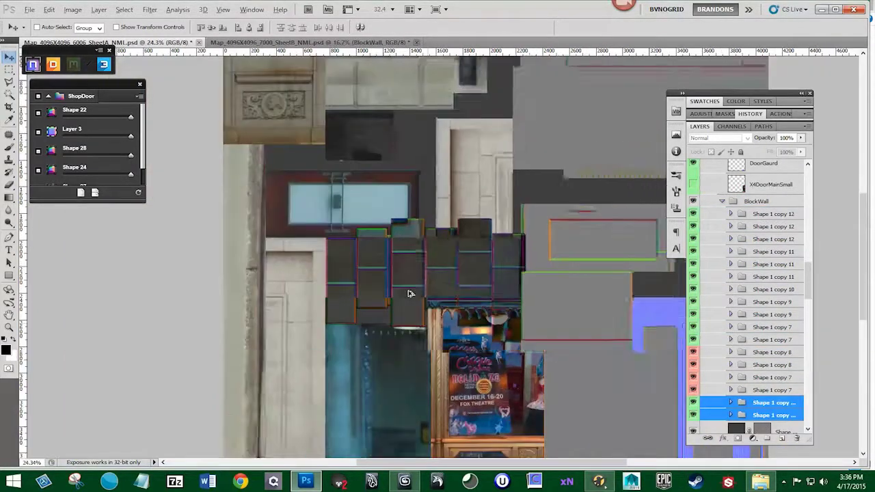
drag(469, 266, 442, 253)
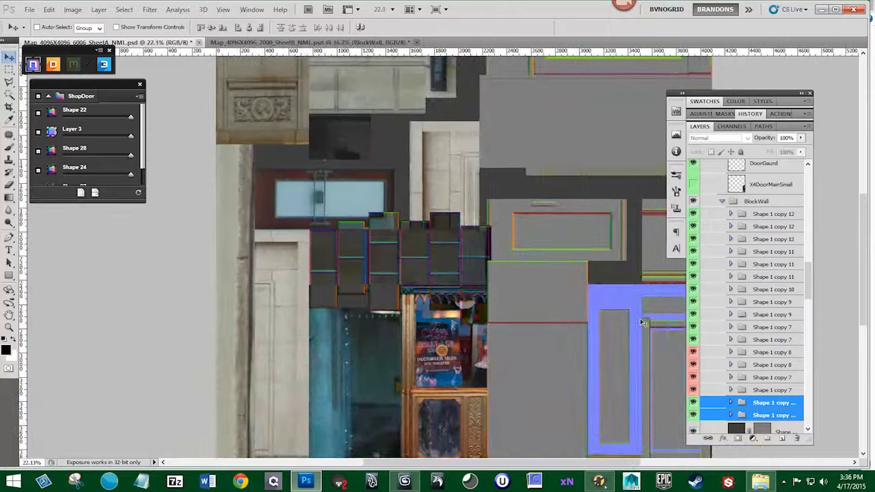
Set the BlockWall group's blend mode back to Pass Through
click(693, 202)
click(693, 203)
click(754, 202)
click(717, 138)
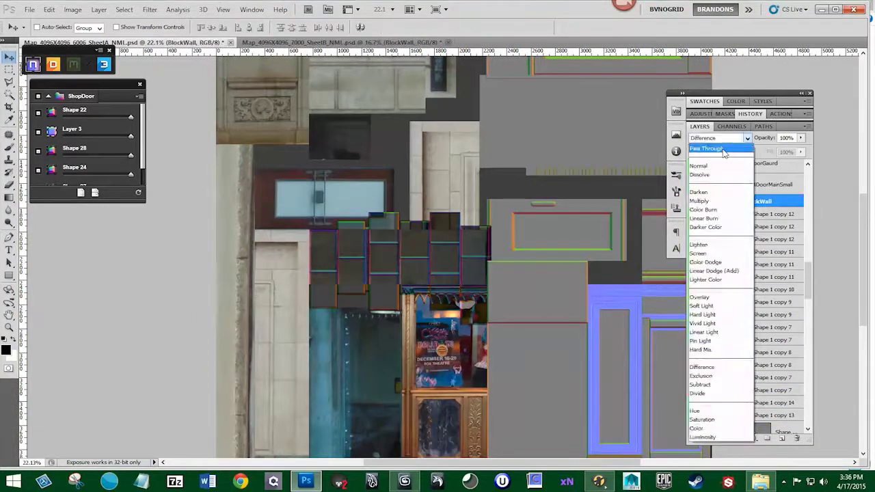
click(723, 153)
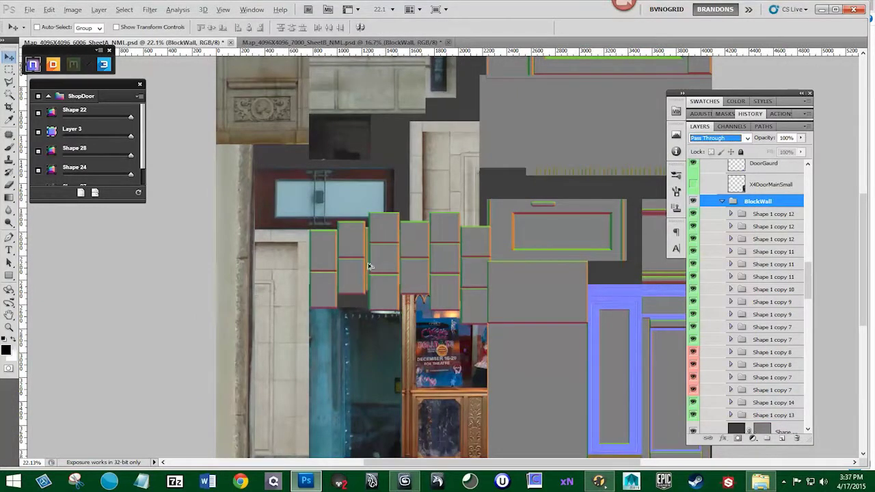
Reorder the filler strips so that Shape 1 copy 13 sits above Shape 1 copy 14
scroll(376, 265, up, 5)
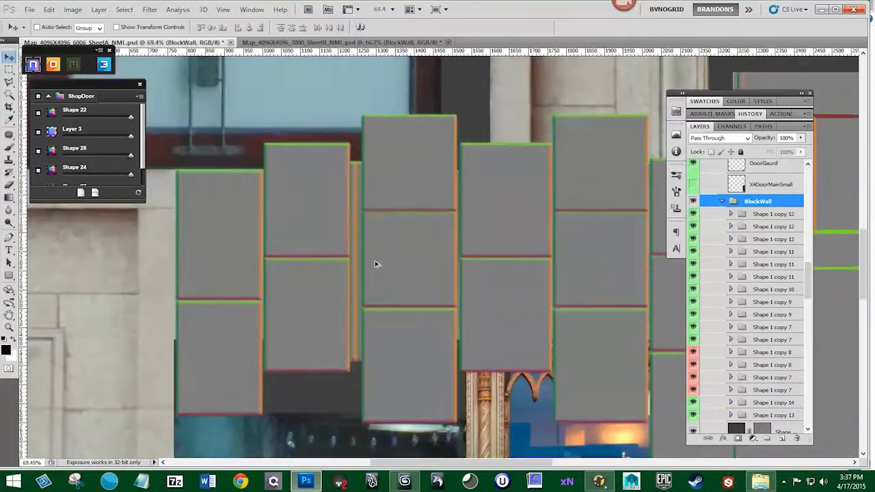
drag(758, 413, 760, 402)
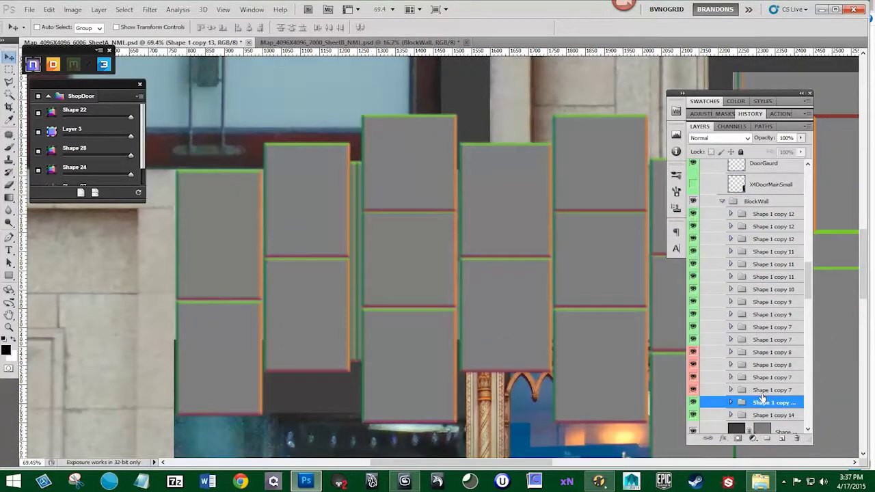
scroll(364, 295, down, 3)
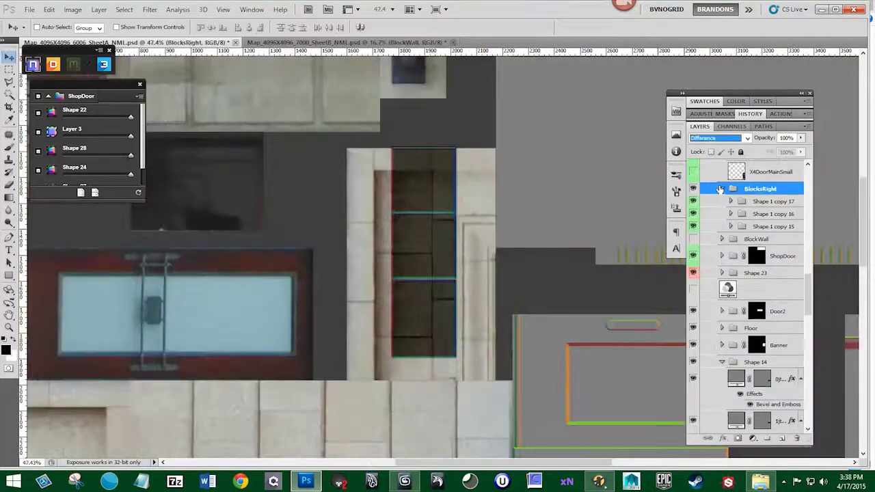
Duplicate the three Shape 1 copy groups inside BlocksRight and color-code the duplicates orange
click(755, 198)
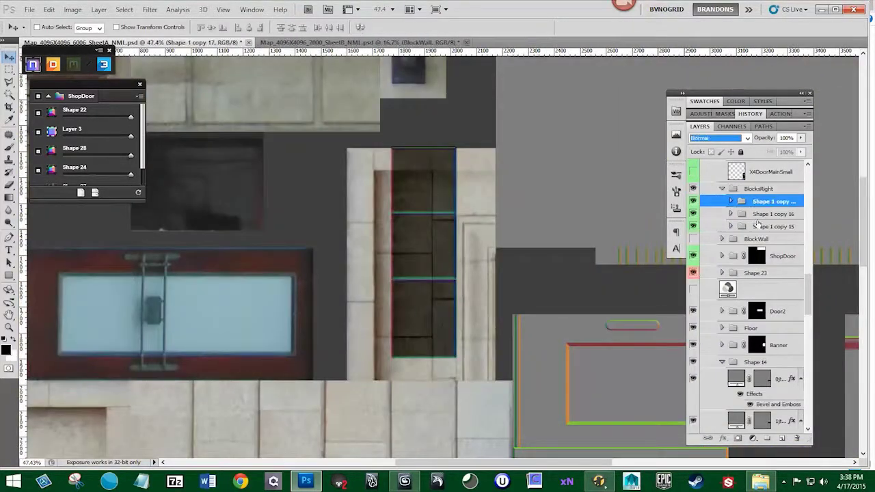
shift+click(755, 226)
scroll(749, 226, down, 1)
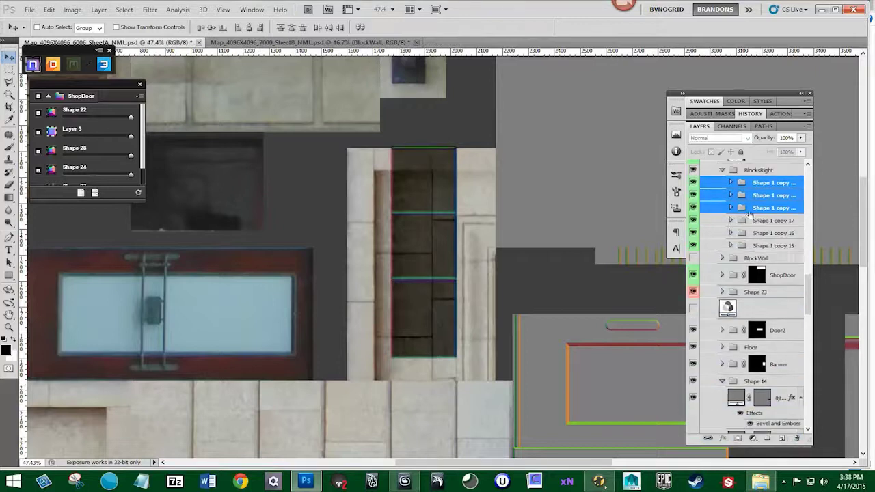
right_click(695, 196)
click(718, 254)
right_click(693, 182)
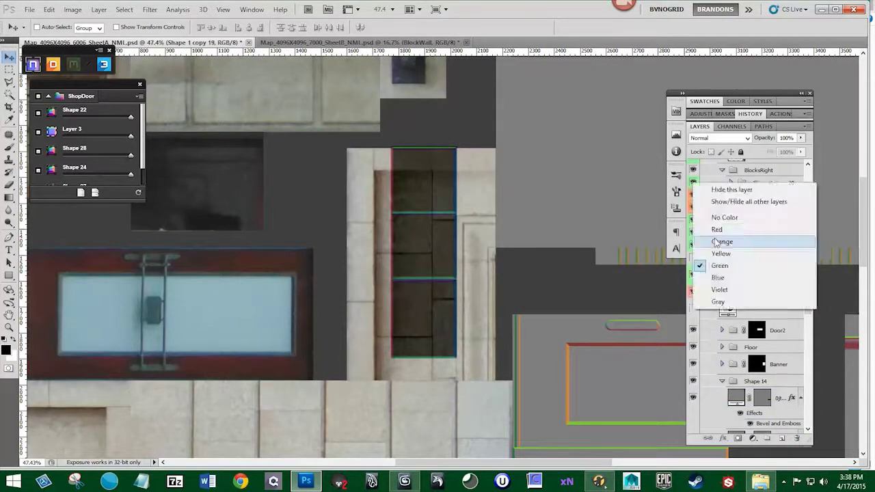
click(718, 241)
Move the three original green block groups together over the narrow wall column beside the door texture
click(759, 220)
shift+click(763, 244)
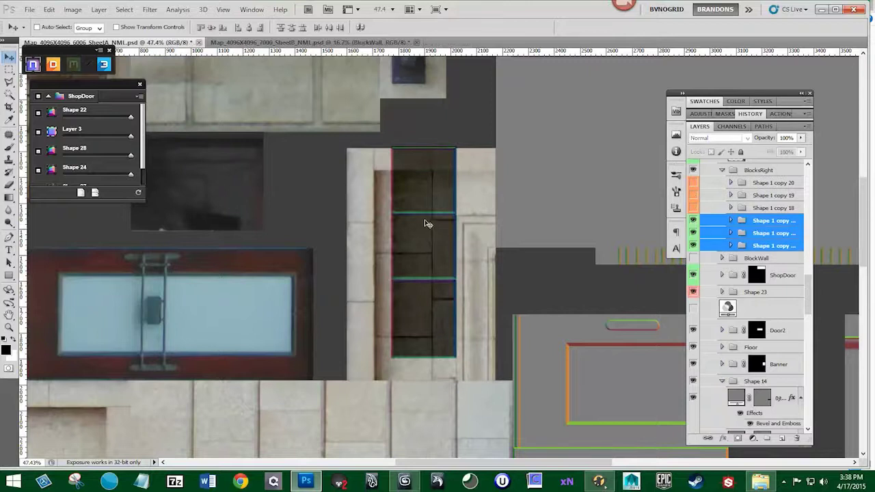
drag(426, 221, 337, 235)
Lengthen the three stacked blocks, Shape 1 copy 17, 16 and 15, so the stack extends past both ends of the narrow wall column
click(764, 221)
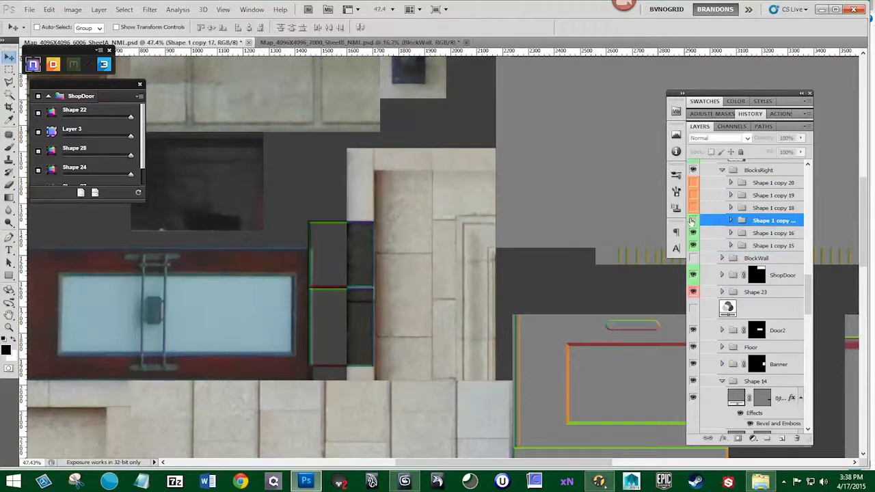
key(ctrl+t)
drag(346, 155, 346, 135)
key(Return)
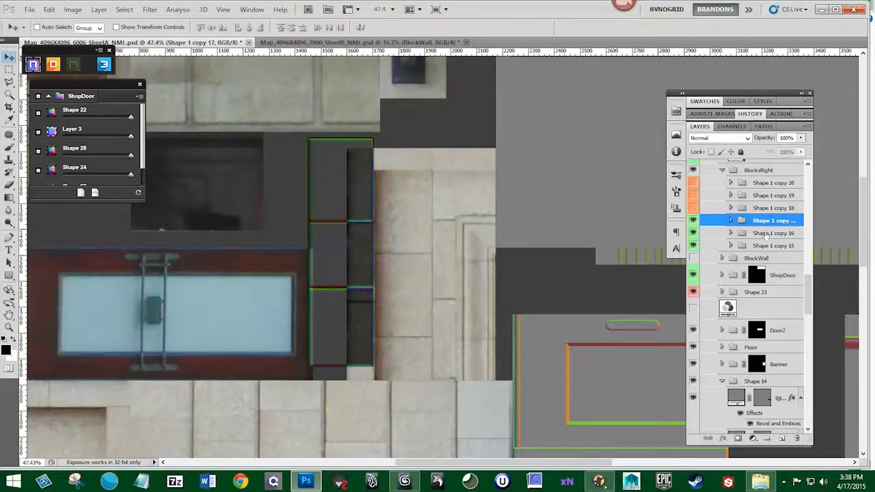
click(764, 234)
key(ctrl+t)
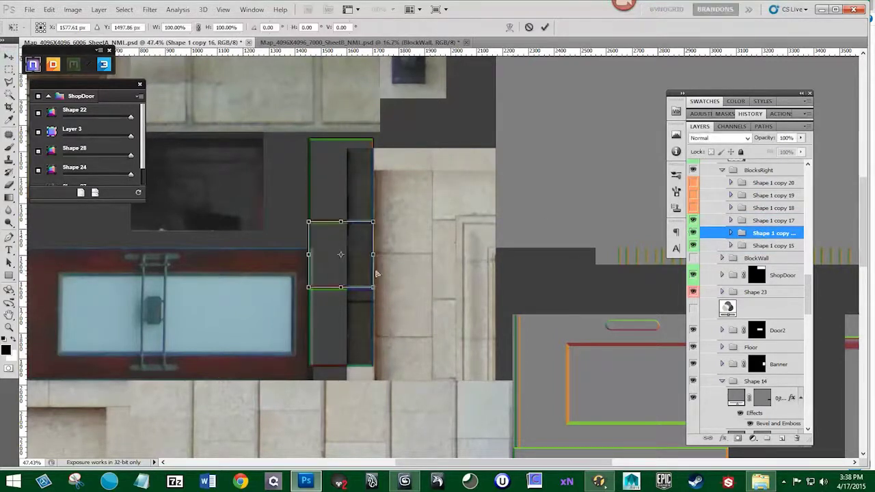
key(Return)
key(alt+bracketleft)
key(ctrl+t)
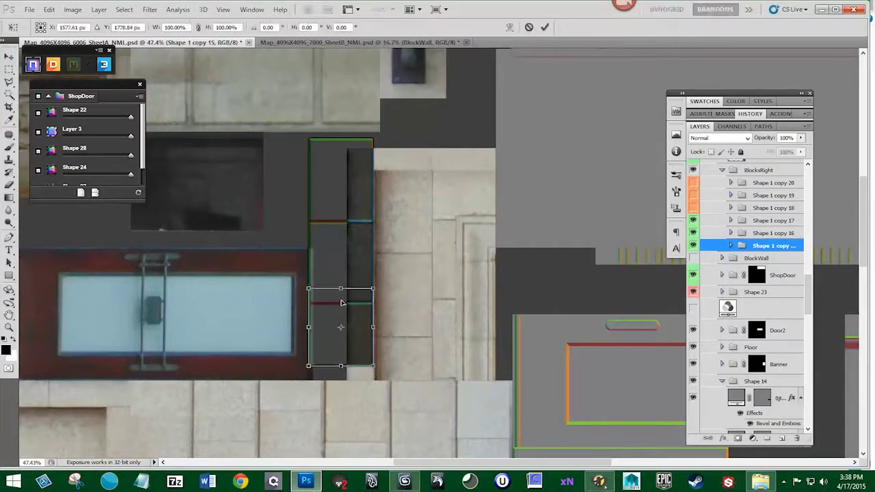
drag(341, 367, 341, 392)
key(Return)
Duplicate the three lengthened blocks onto the second wall column and narrow the copies to fit its width
shift+click(761, 222)
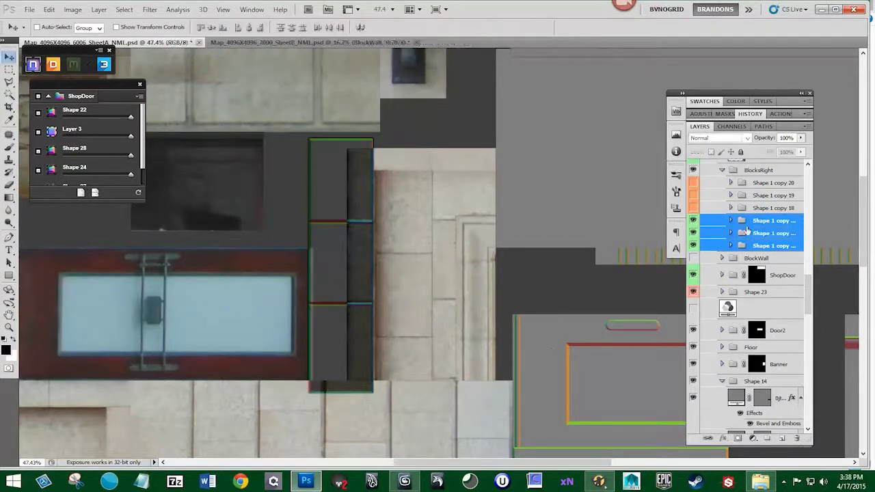
drag(390, 276, 433, 297)
key(ctrl+t)
key(Return)
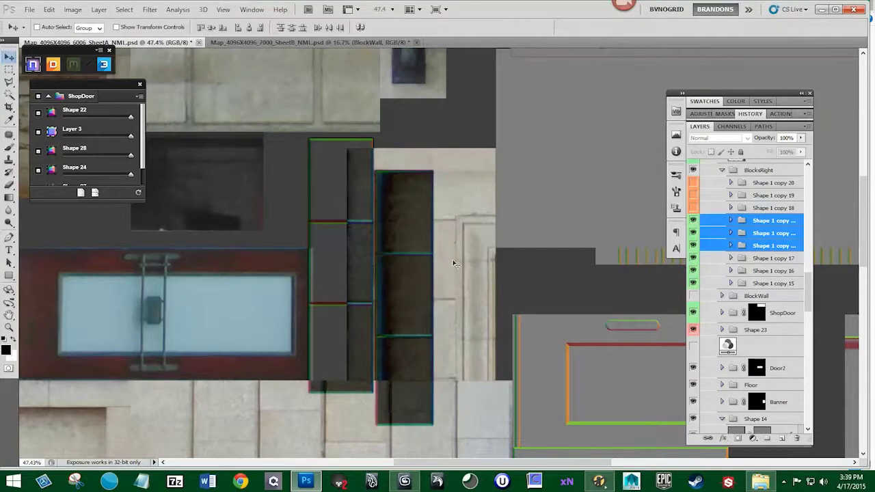
Compare the two block columns with the grid and with the stone texture underneath them
drag(694, 258, 694, 282)
click(224, 10)
click(234, 163)
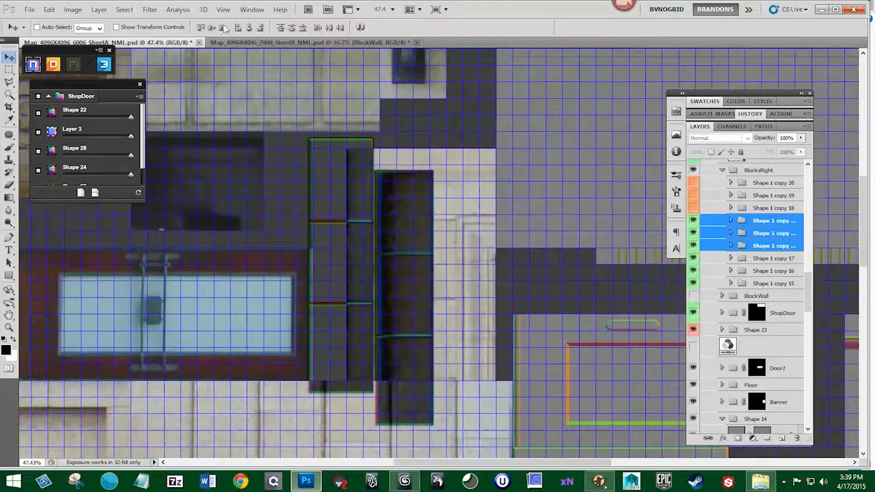
click(223, 10)
click(235, 163)
drag(694, 245, 694, 282)
drag(694, 282, 695, 245)
Color-code the three Shape 1 copy 21 groups blue
click(767, 248)
right_click(693, 243)
click(732, 341)
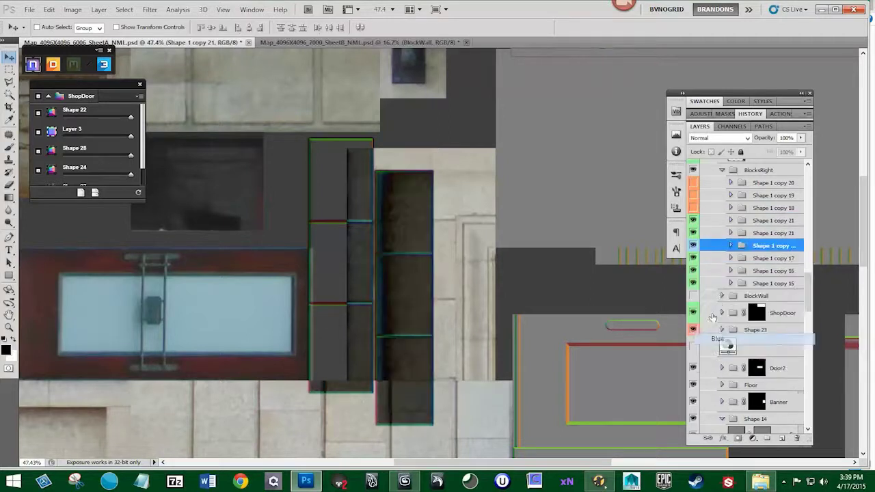
right_click(693, 234)
click(733, 334)
right_click(693, 222)
click(733, 321)
Duplicate the three blue block groups onto the third wall column, beginning slightly above its upper edge
click(764, 220)
shift+click(763, 245)
drag(693, 221, 693, 246)
drag(693, 246, 694, 220)
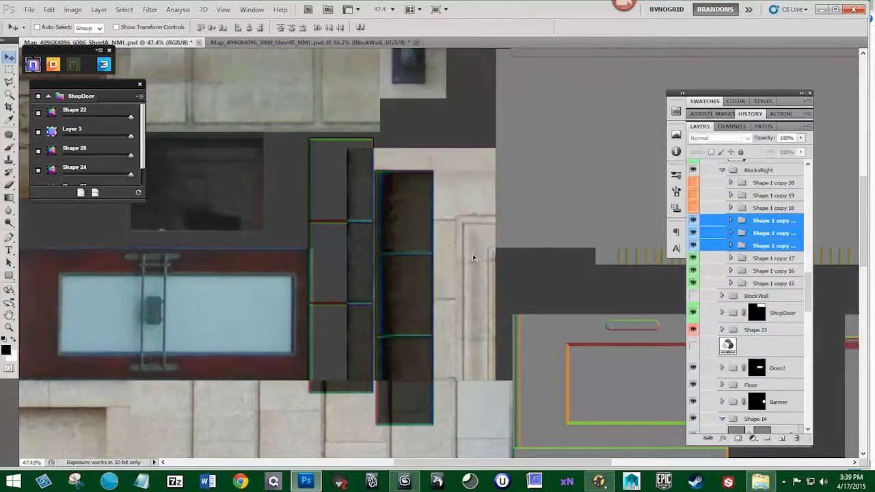
drag(421, 263, 471, 231)
drag(693, 245, 693, 221)
mouse_move(693, 221)
mouse_down()
mouse_move(692, 246)
mouse_move(693, 221)
mouse_up()
click(692, 245)
click(782, 221)
Show the orange Shape 1 copy 18 and copy 19 groups and delete Shape 1 copy 20
click(692, 207)
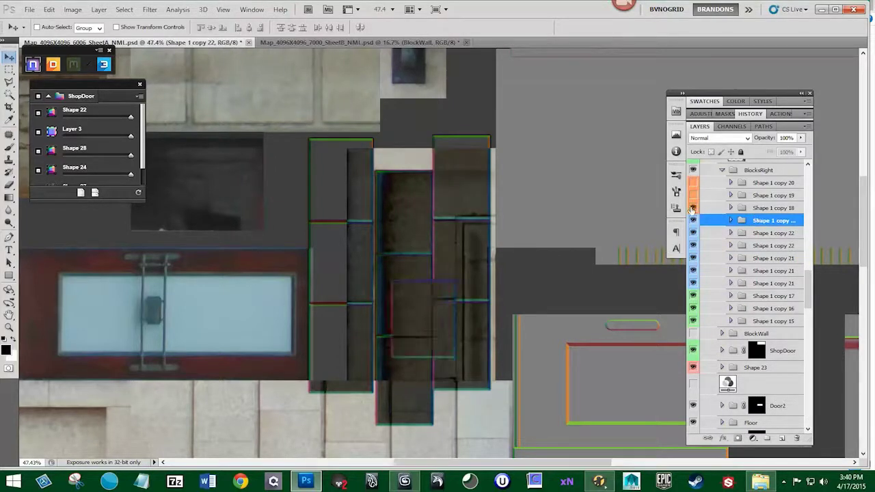
click(692, 196)
drag(759, 183, 796, 438)
Place the Shape 1 copy 18 and copy 19 blocks side by side across the upper end of the second and third columns
click(757, 203)
shift+click(759, 192)
drag(431, 264, 413, 199)
key(shift+Up)
click(767, 204)
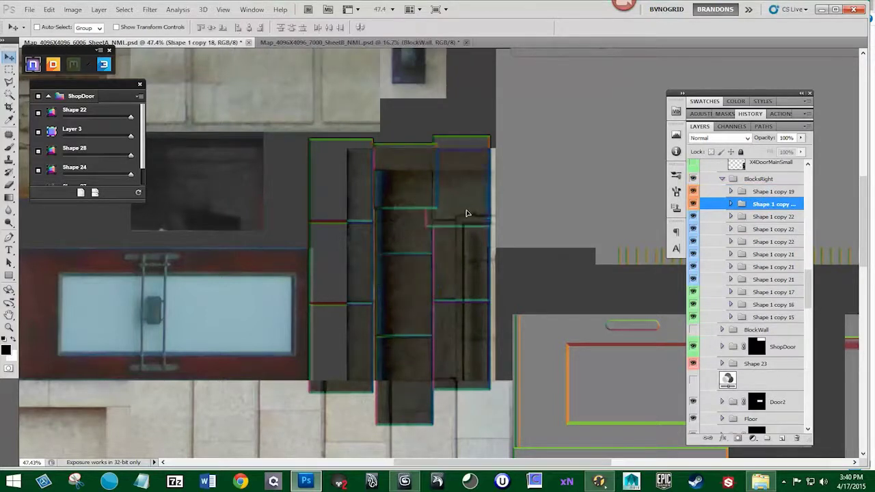
drag(469, 211, 470, 206)
shift+click(749, 192)
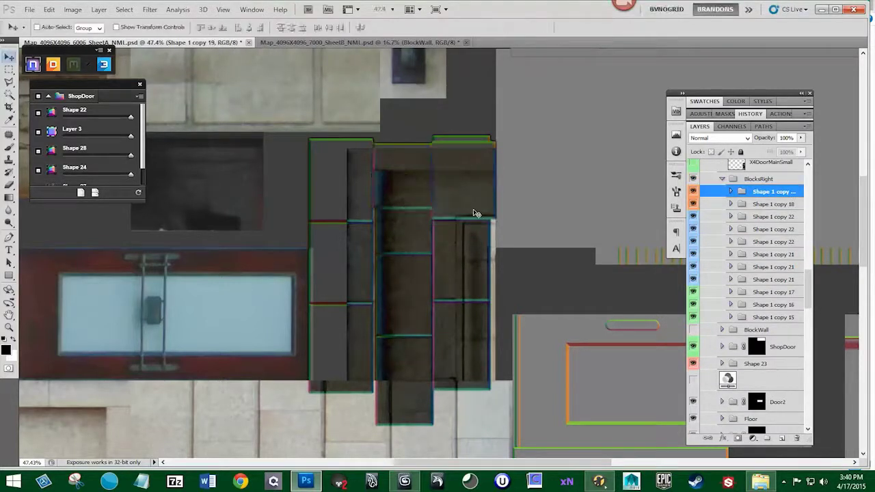
Group the two orange lintel blocks and mask the group to a thin grid-aligned strip along the wall's upper edge
key(ctrl+g)
key(ctrl+apostrophe)
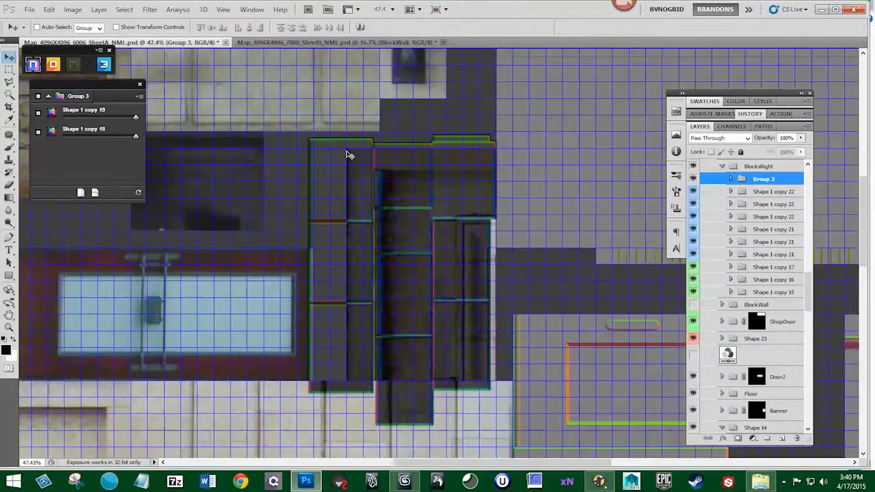
key(m)
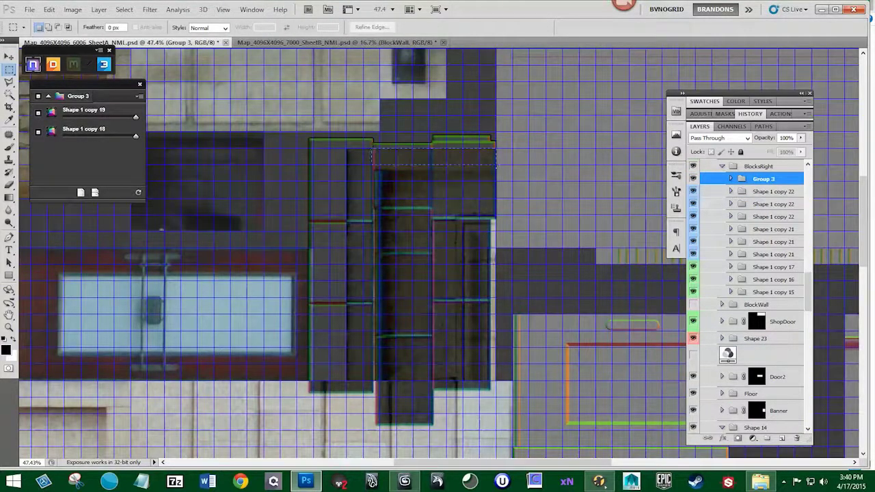
drag(373, 149, 495, 165)
click(737, 438)
Group Shape 1 copy 17, 16 and 15 and mask the group to the visible area of the narrow first wall column
mouse_move(693, 276)
mouse_down()
mouse_move(693, 299)
mouse_move(693, 275)
mouse_up()
click(749, 277)
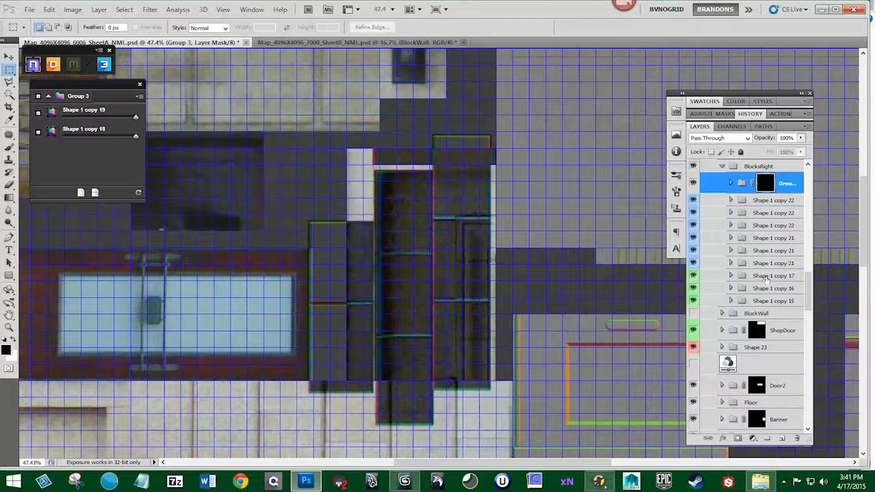
shift+click(761, 300)
key(ctrl+g)
drag(347, 149, 378, 309)
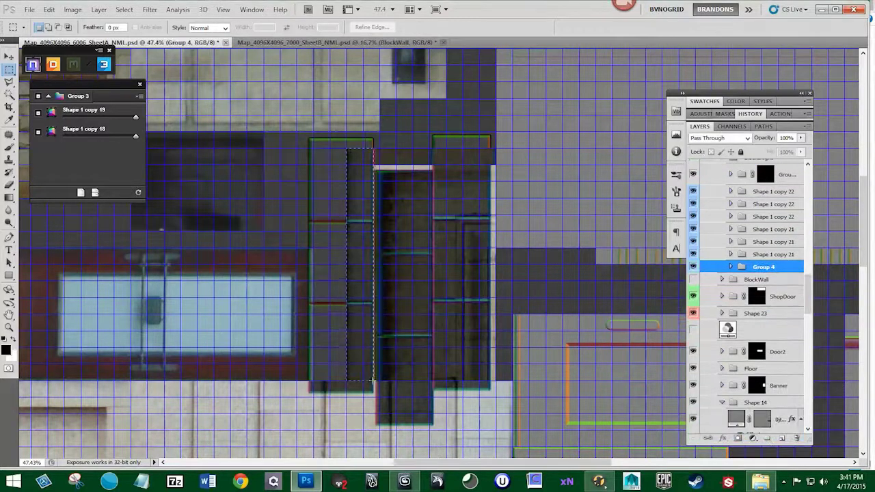
click(737, 438)
Extend the Group 3 mask down to the upper edge of the second column's blocks by filling that area with white
scroll(435, 158, up, 5)
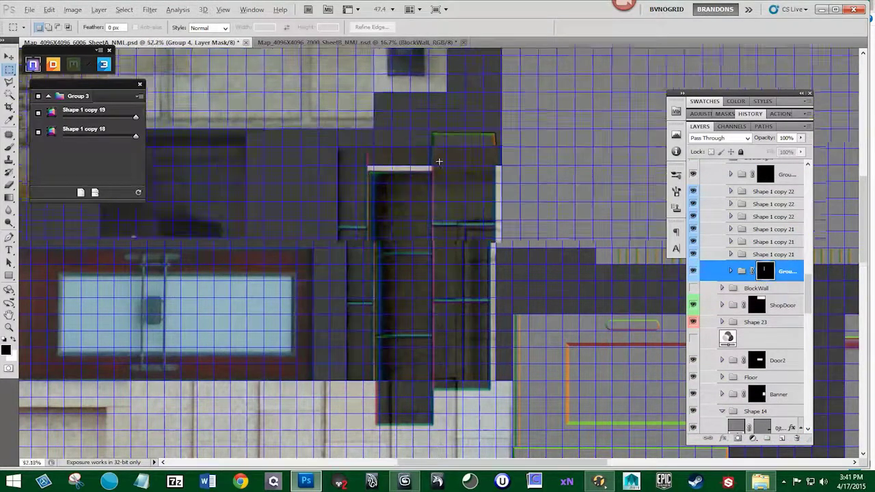
click(763, 176)
scroll(762, 180, up, 1)
drag(430, 169, 540, 183)
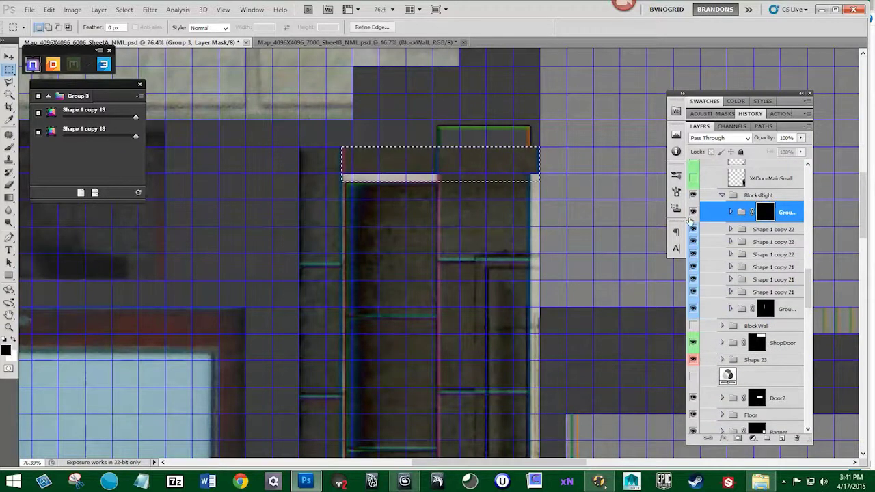
key(alt+BackSpace)
key(x)
key(alt+BackSpace)
key(ctrl+d)
scroll(425, 235, down, 5)
scroll(419, 268, up, 1)
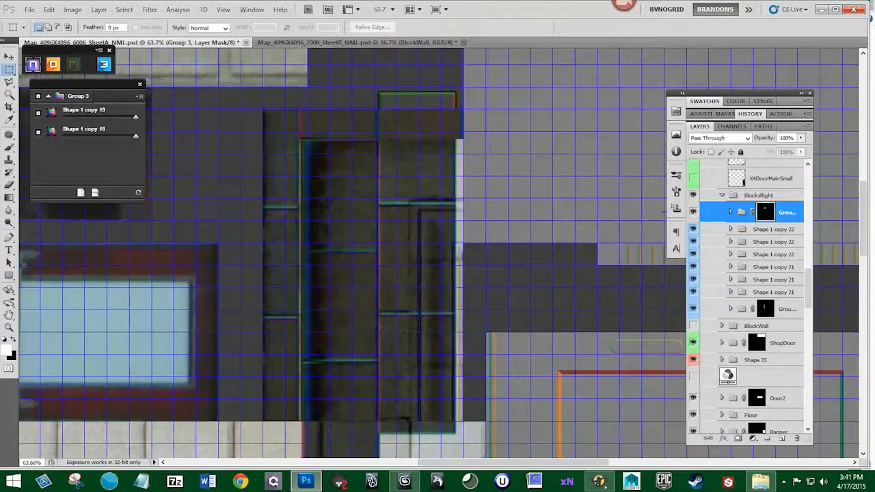
click(693, 212)
click(693, 212)
click(693, 213)
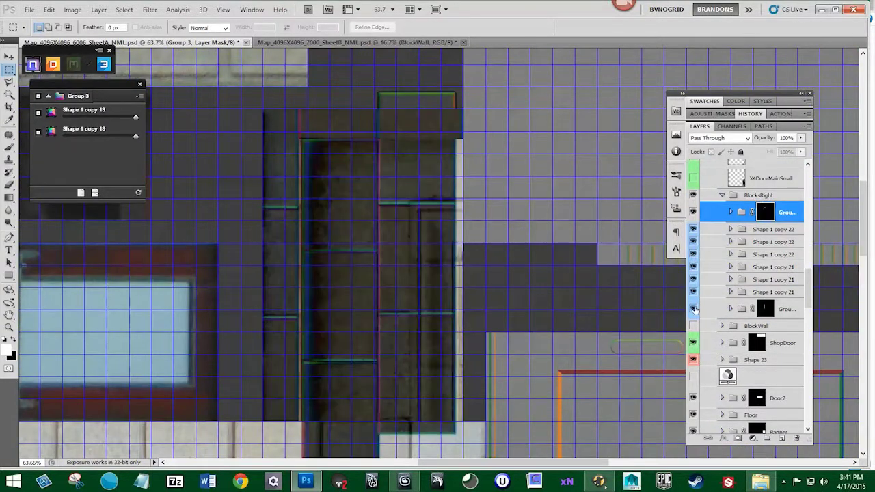
Widen the three Shape 1 copy 22 blocks so they reach the wall section's outer edge
drag(693, 229, 693, 254)
drag(693, 254, 693, 229)
click(772, 229)
shift+click(773, 267)
ctrl+click(773, 266)
drag(424, 258, 466, 259)
Set the BlocksRight group's blend mode to Pass Through
click(761, 195)
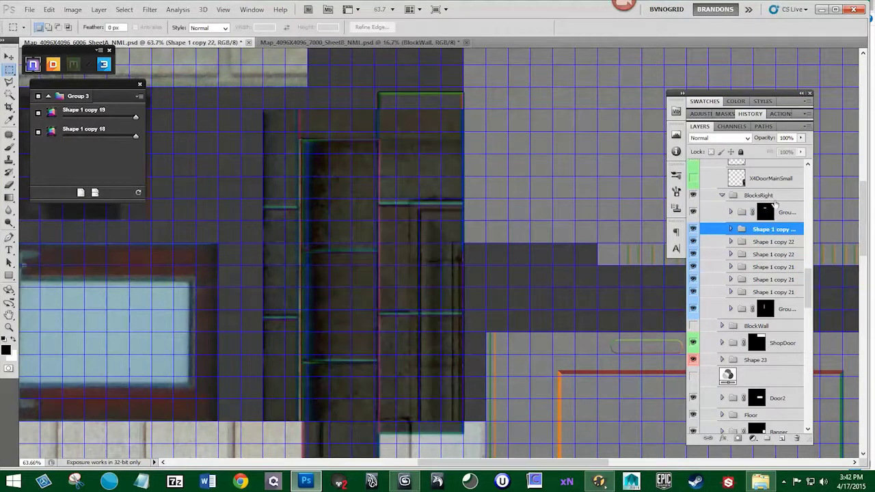
click(718, 138)
click(714, 140)
Hide the three Shape 1 copy 22 groups and add a new empty layer directly above them
drag(692, 235, 709, 258)
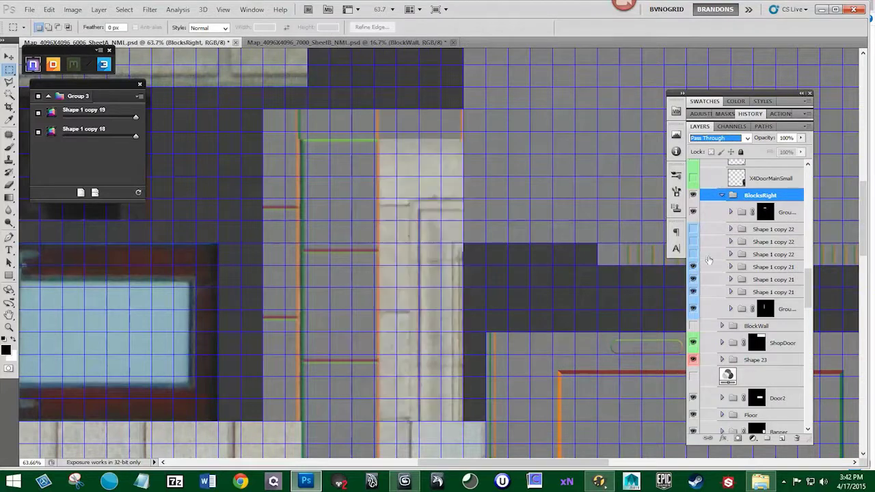
click(758, 232)
click(782, 439)
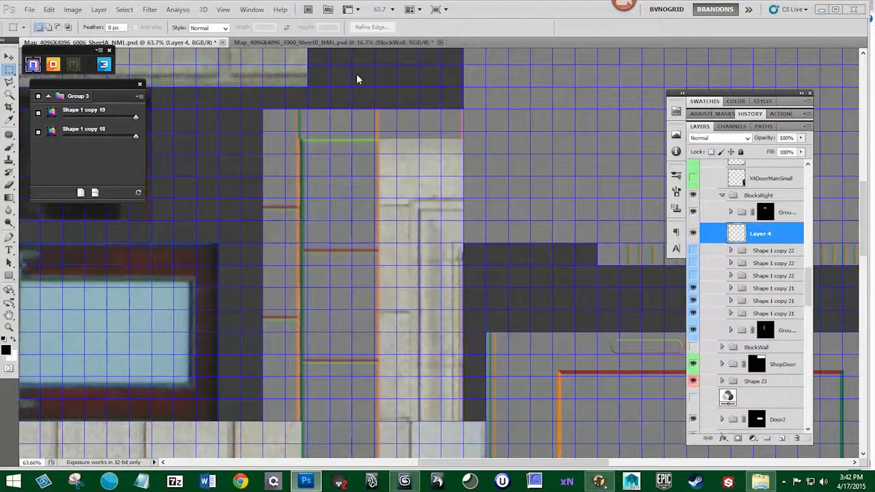
Select an L-shaped strip along the molding in the third column and convert it to a normal-map bevel with size 6 and contrast 88
key(ctrl+h)
scroll(475, 215, up, 1)
drag(472, 218, 410, 227)
drag(448, 261, 454, 180)
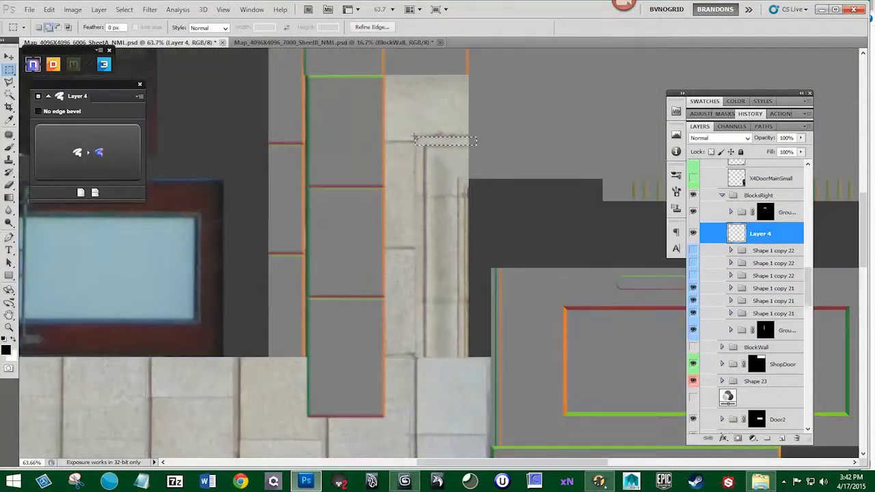
mouse_move(416, 138)
mouse_down()
mouse_move(422, 364)
mouse_move(415, 369)
mouse_up()
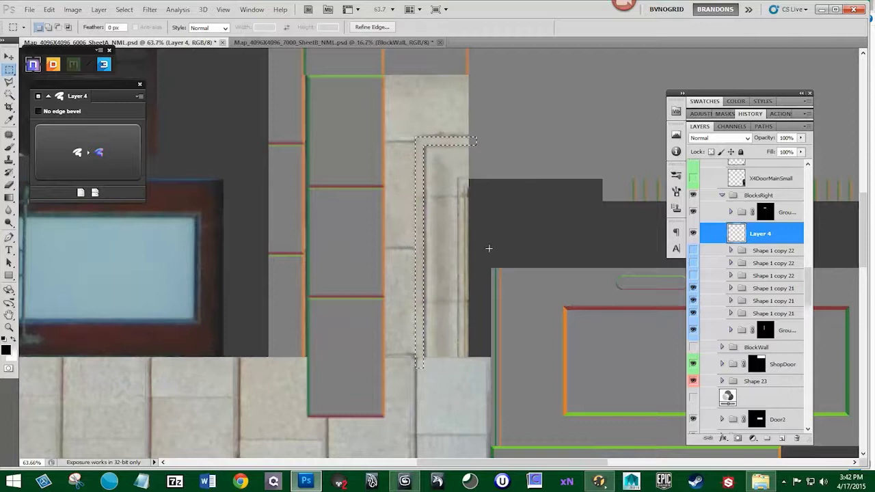
click(99, 146)
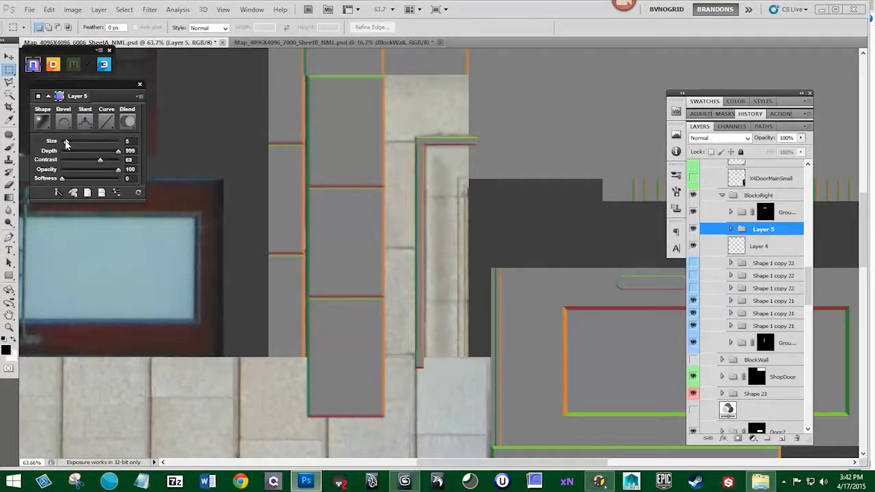
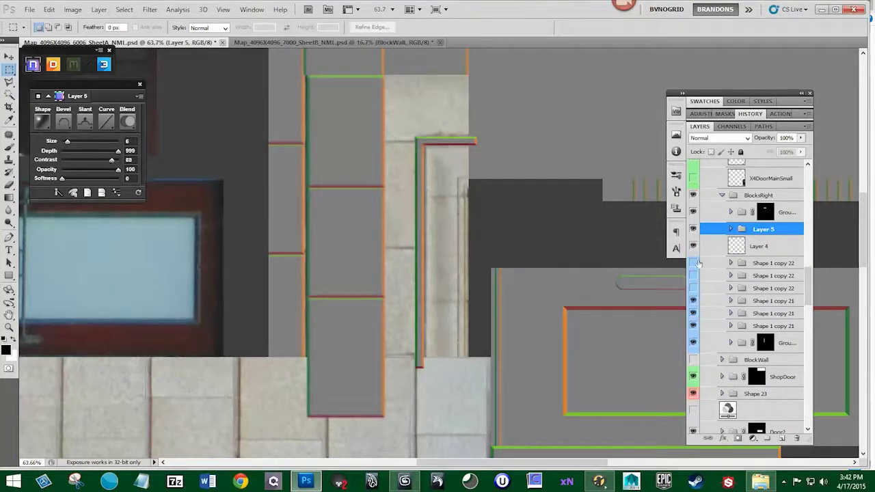
drag(67, 141, 67, 141)
Stretch the L-shaped molding so its arms extend farther past the wall's outer and lower edges
key(ctrl+t)
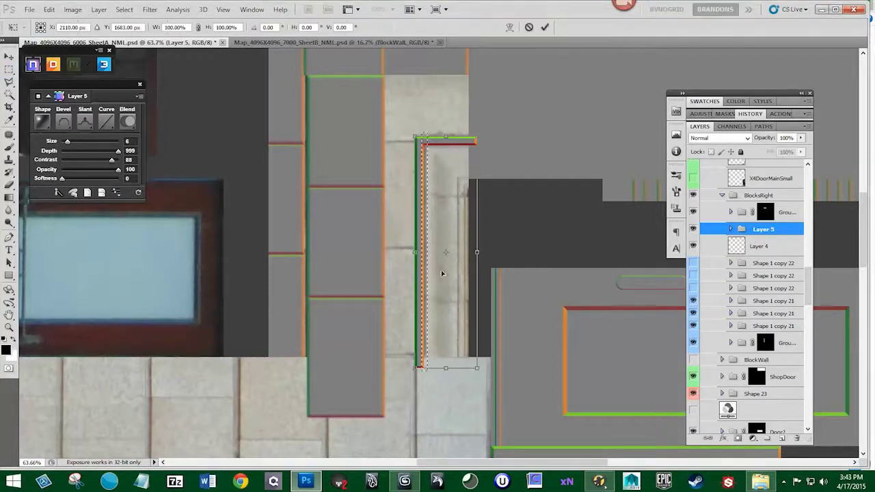
key(Return)
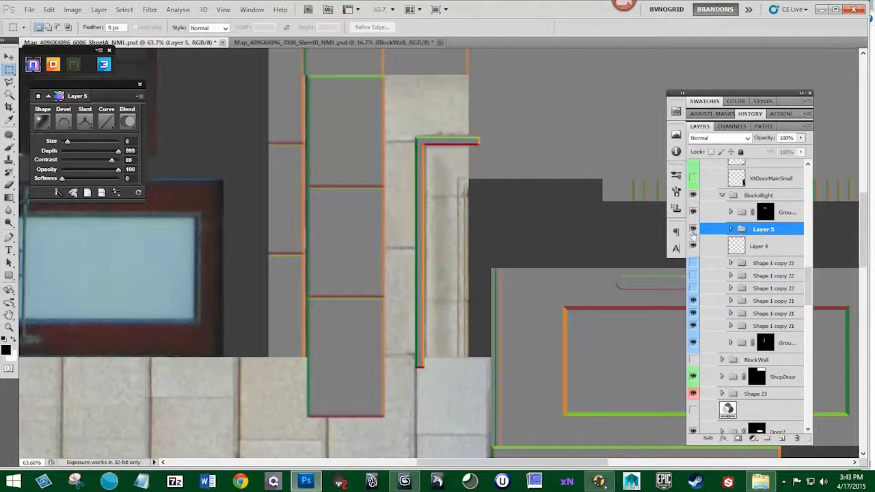
key(ctrl+d)
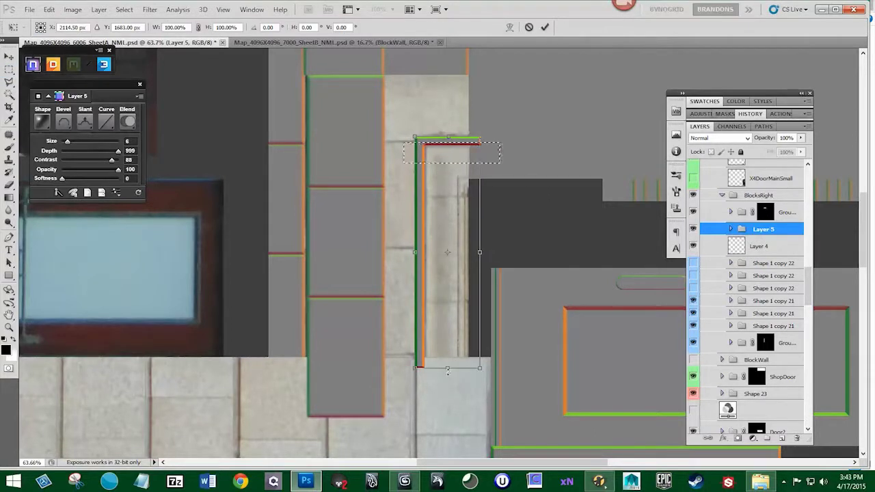
click(693, 229)
click(693, 229)
click(734, 246)
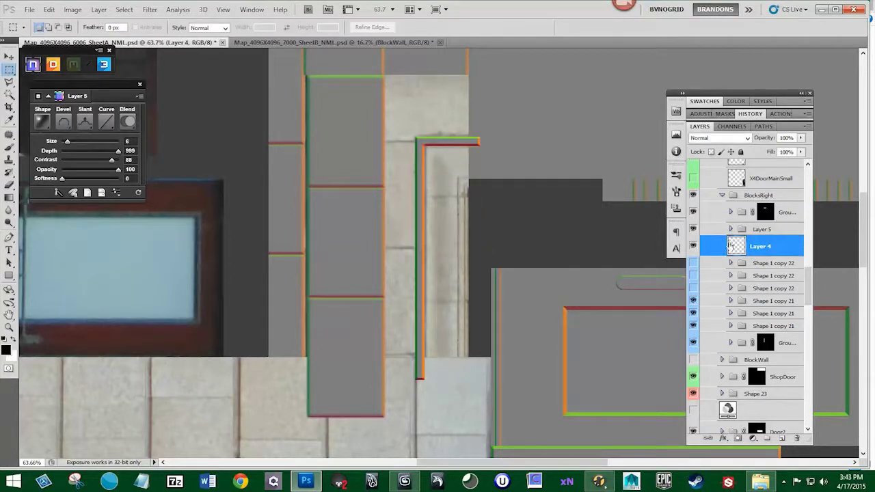
Delete the leftover Layer 4 and hide the Layer 5 molding group in BlocksRight
key(Delete)
key(Return)
click(693, 220)
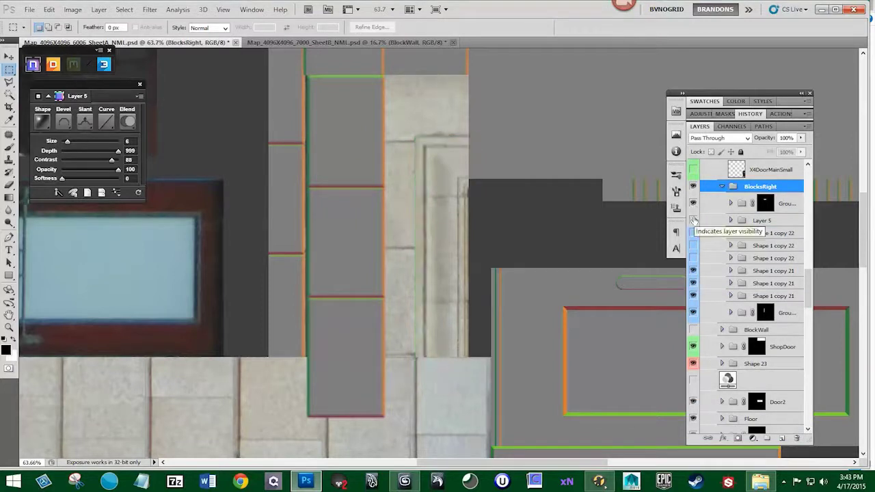
Draw three stacked rectangles over the molding's inner panel in one shape layer and convert it to a normal-map bevel
click(758, 220)
key(u)
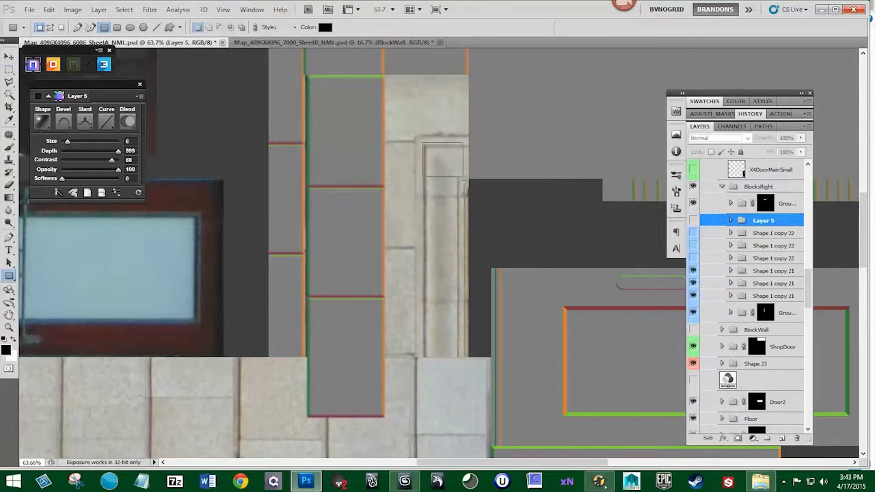
drag(465, 179, 478, 197)
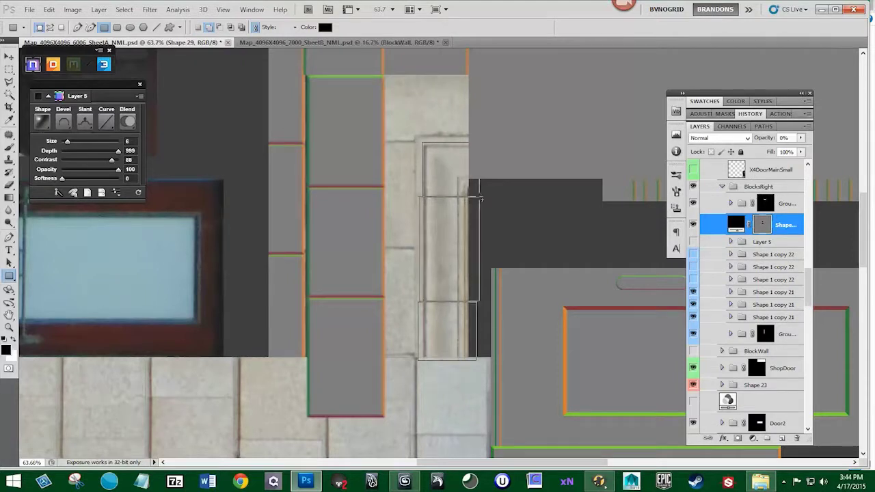
click(80, 158)
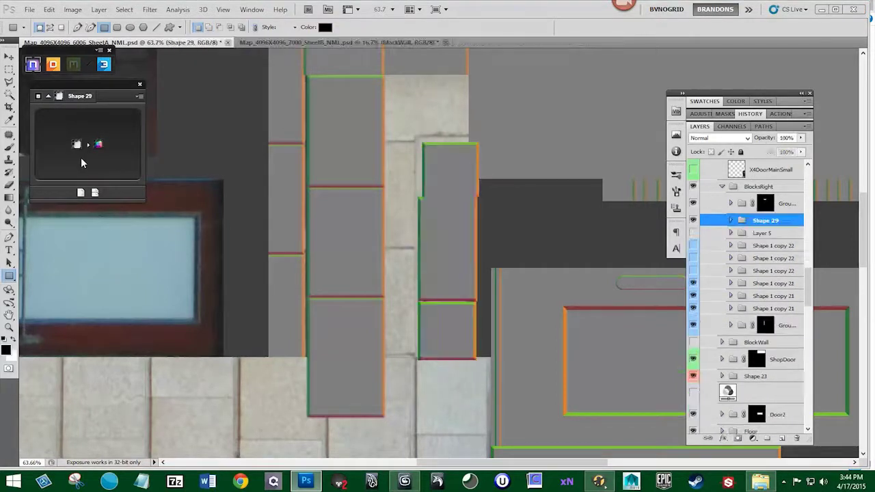
Select a thin strip across the joint between the panel's upper and middle blocks and try masking Shape 29 with it
click(6, 72)
click(694, 220)
drag(416, 195, 475, 196)
click(693, 220)
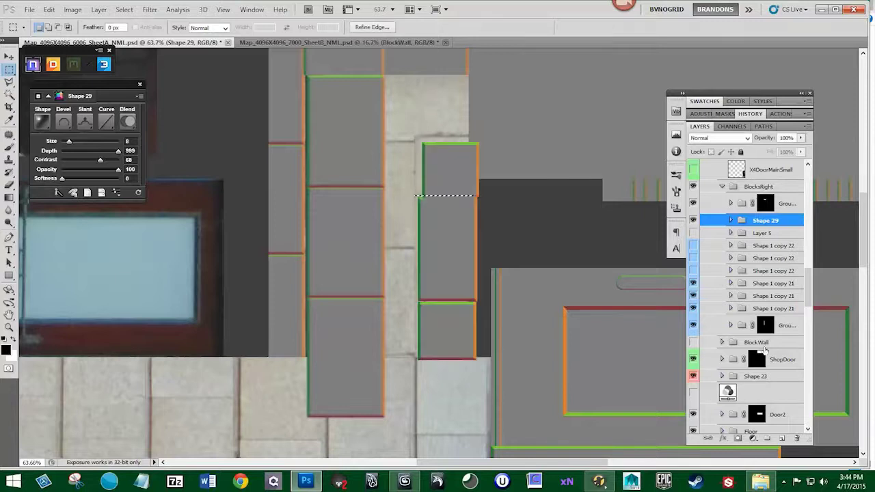
click(737, 439)
key(ctrl+z)
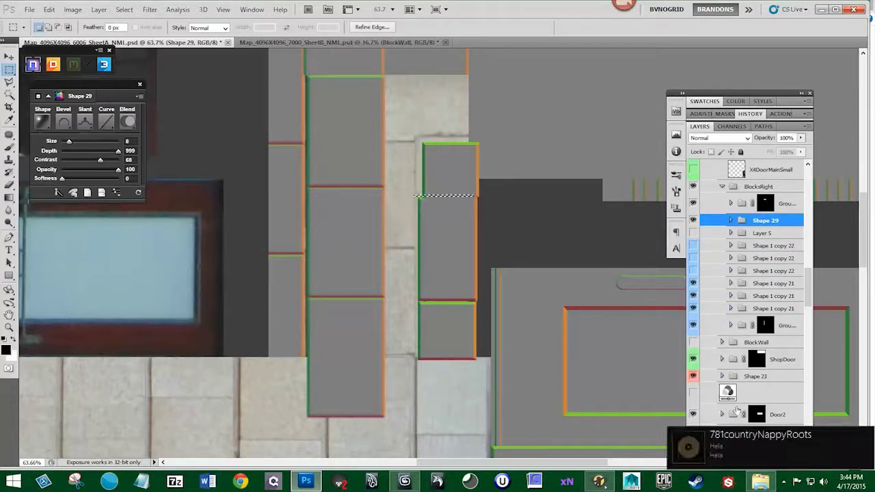
Add an empty mask to Shape 29 and try to fill a thin strip across the upper joint with black
click(738, 438)
drag(416, 194, 487, 198)
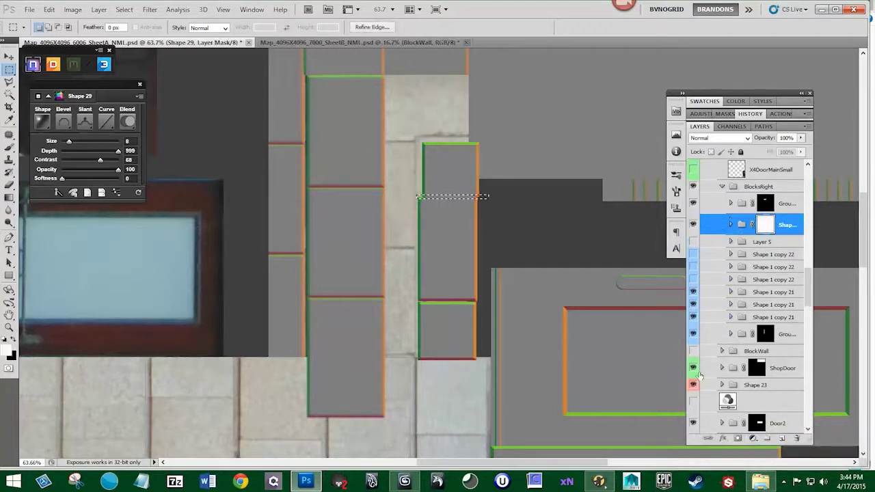
key(x)
key(alt+BackSpace)
key(ctrl+z)
key(i)
key(alt+BackSpace)
key(ctrl+z)
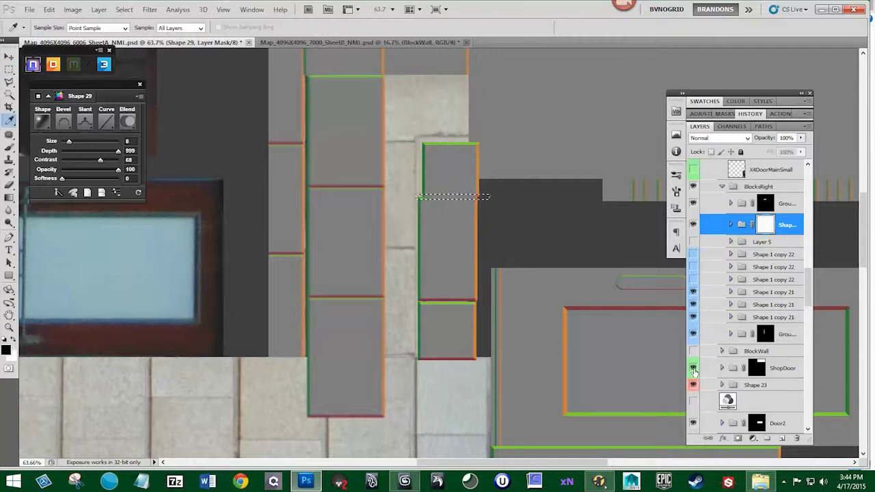
key(ctrl+i)
key(ctrl+i)
key(x)
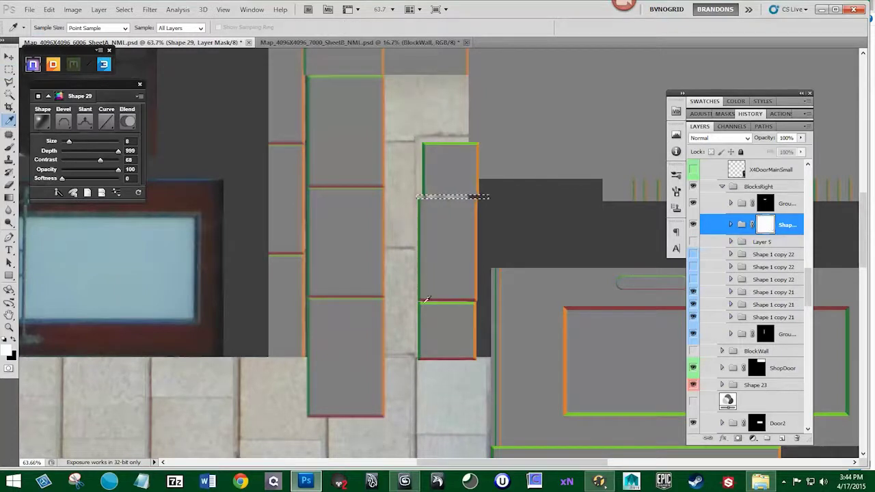
Delete the Shape 29 mask and the Shape 29 panel group itself
drag(756, 228, 797, 438)
click(405, 185)
drag(778, 207, 797, 438)
Duplicate a Shape 1 copy 22 block, place it below the copy 22 groups, label it green and move it over the molding's inner panel
click(693, 221)
click(740, 224)
key(v)
drag(752, 222, 782, 438)
drag(743, 208, 741, 251)
right_click(693, 247)
click(719, 331)
drag(425, 161, 465, 277)
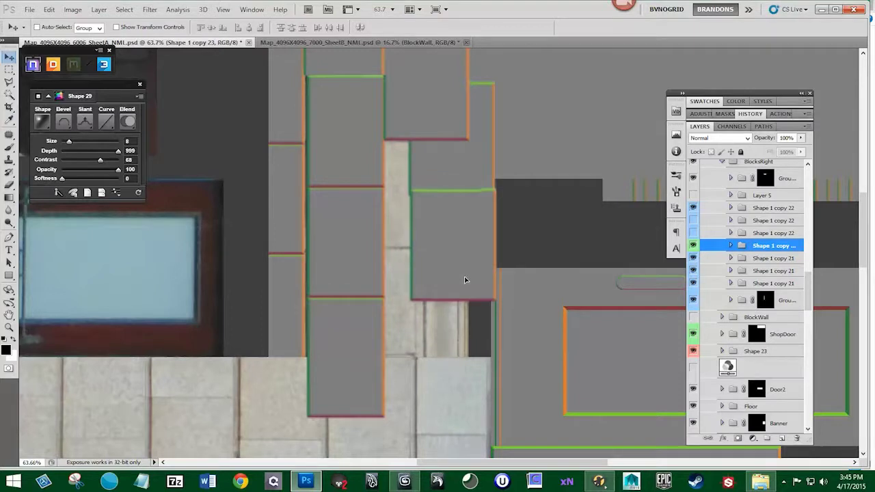
Stack further copies of the green-labelled block downward along the inner panel, matching the stone joints
key(ctrl+t)
key(Return)
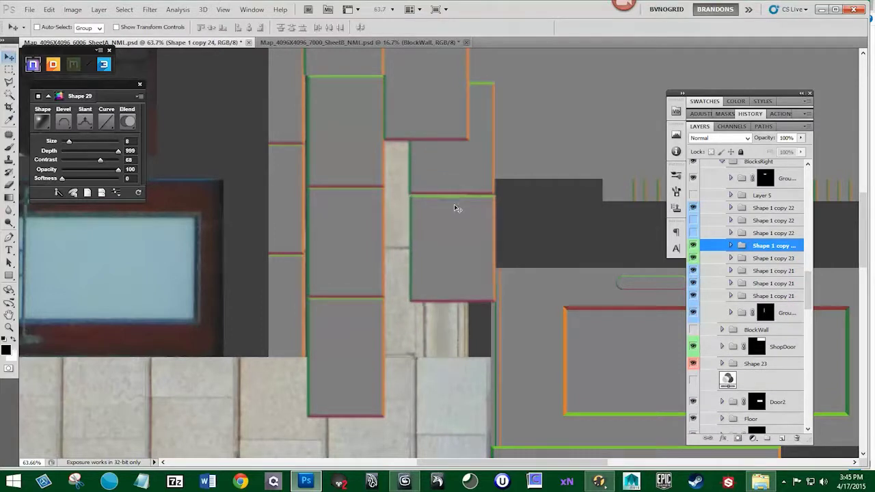
alt+drag(455, 209, 452, 311)
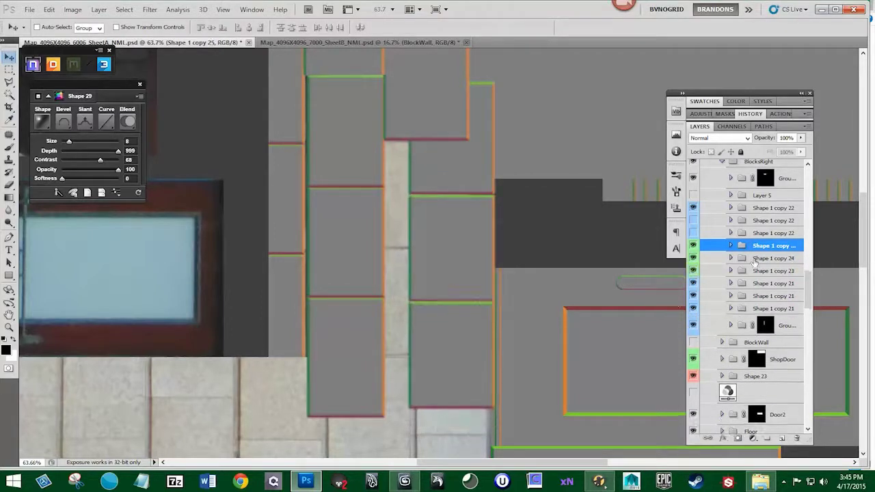
Hide the three green-labelled panel block groups and add a new empty layer directly above them
click(752, 260)
click(756, 272)
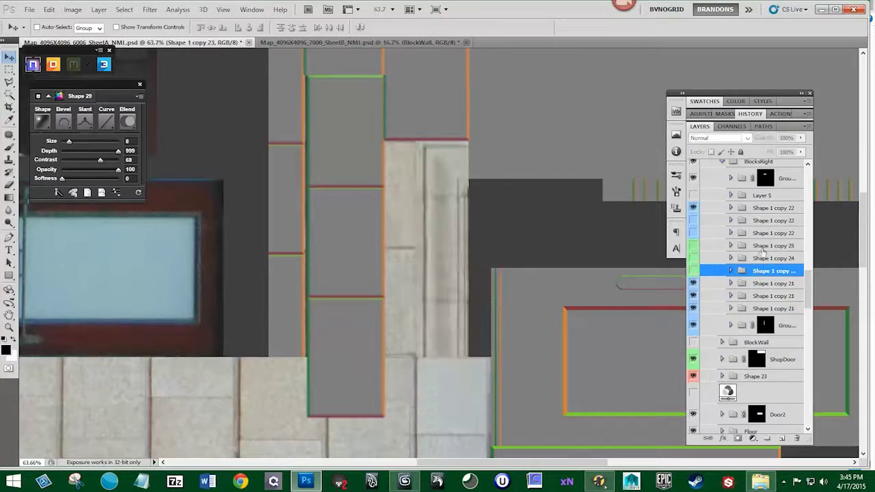
click(760, 248)
key(ctrl+shift+alt+n)
Draw a thin L-shaped strip along the innermost molding edge and convert it to an inverted normal-map bevel with size 4
key(u)
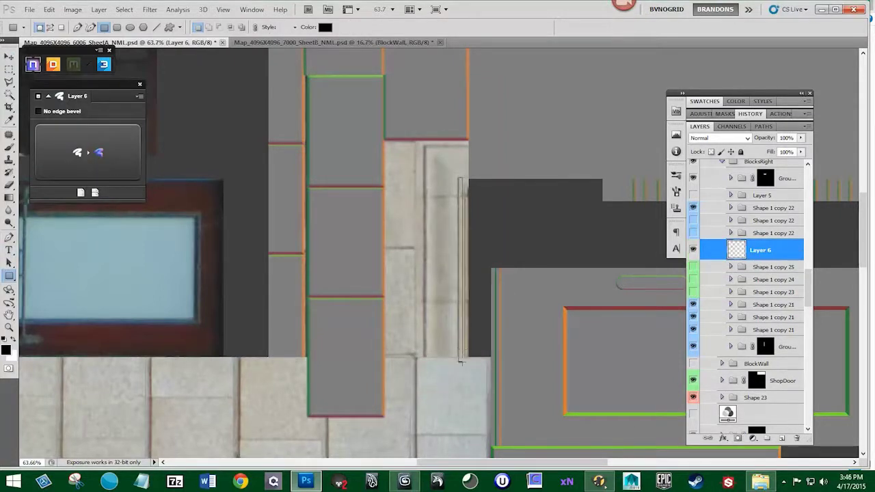
drag(463, 364, 462, 363)
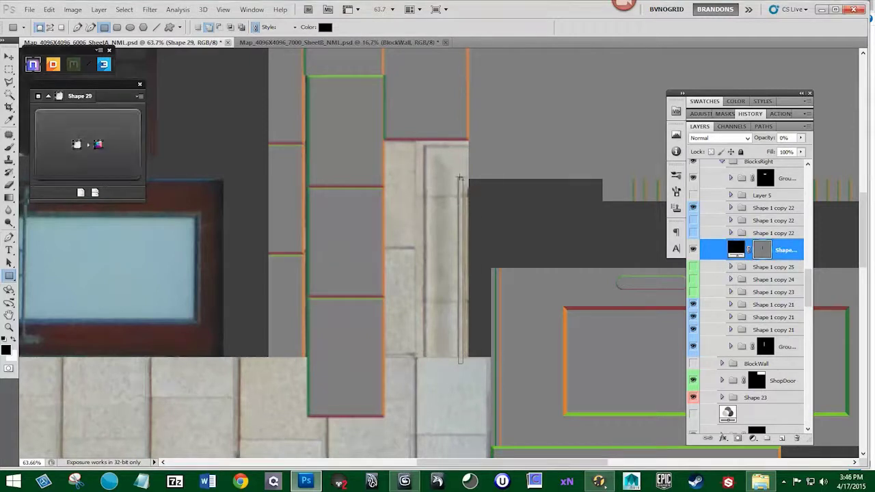
click(77, 143)
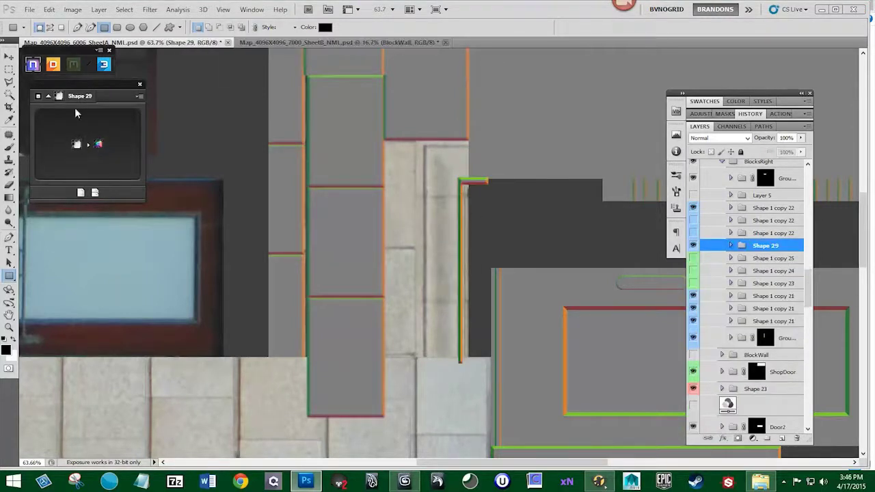
drag(69, 142, 64, 142)
Select a strip down the thin L-shape's vertical arm and stretch the molding farther past the wall's outer edge
key(m)
drag(461, 181, 465, 368)
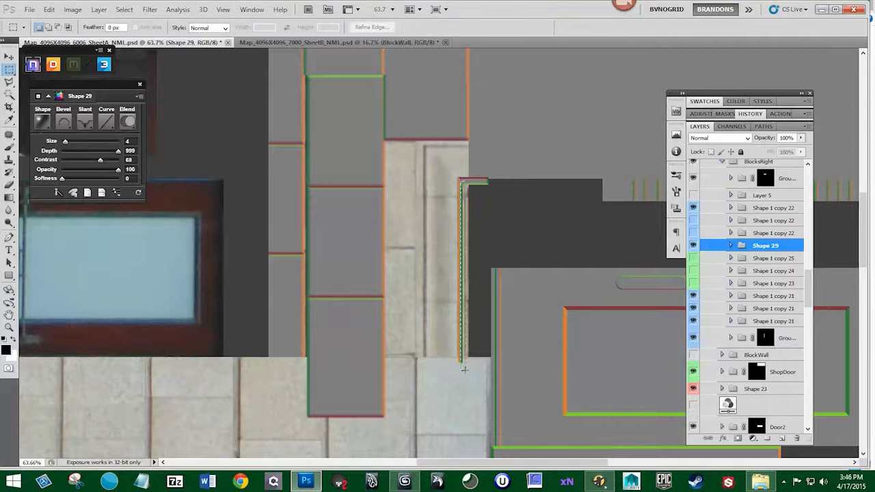
key(ctrl+t)
drag(486, 271, 488, 271)
key(Return)
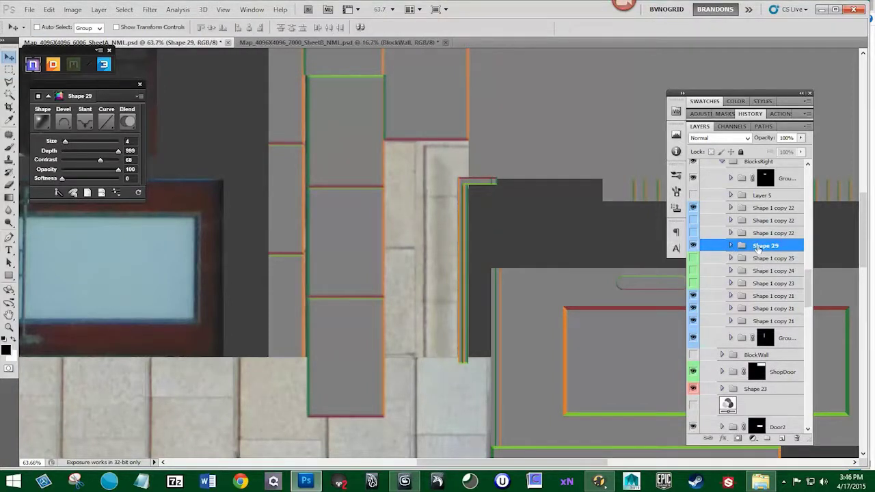
Duplicate the Shape 29 molding group and place the copy directly below the original
drag(758, 248, 760, 254)
shift+click(762, 248)
click(760, 258)
click(694, 258)
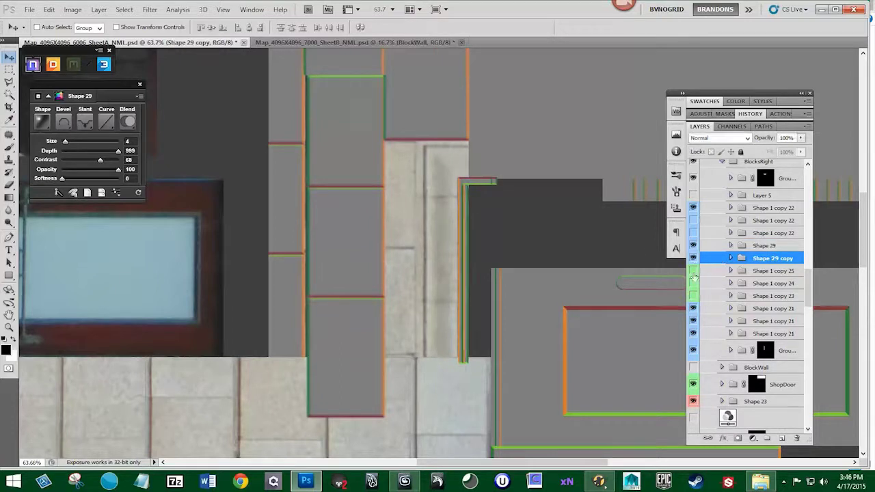
Show all the hidden block and molding groups again and move the three Shape 1 copy 22 groups below Shape 1 copy 23
drag(693, 277, 697, 233)
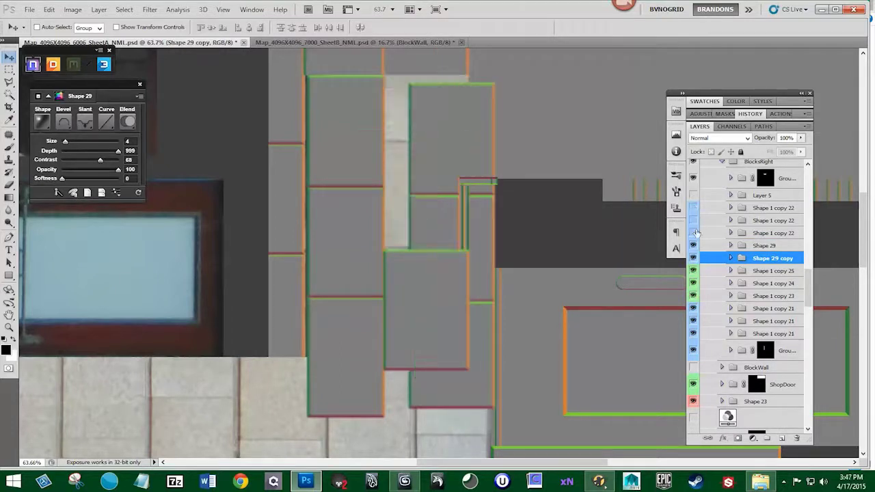
click(693, 196)
click(769, 208)
shift+click(769, 233)
drag(769, 233, 769, 302)
drag(693, 271, 694, 296)
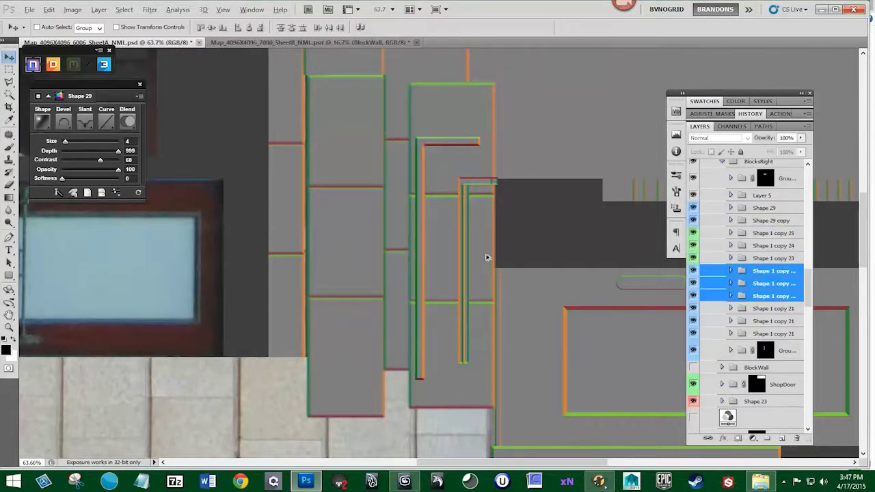
Examine the molding shapes over the whole wall section by toggling their visibility against the stone texture
click(771, 220)
shift+click(764, 208)
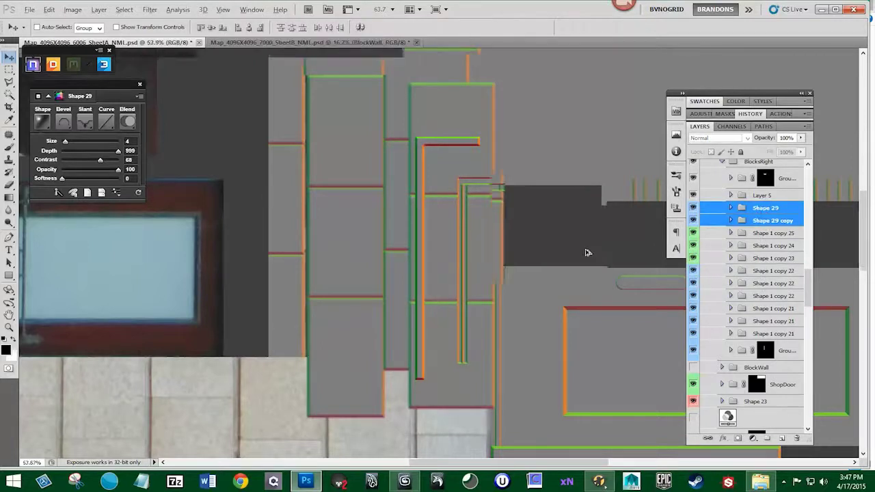
scroll(586, 250, down, 2)
click(693, 195)
click(693, 195)
scroll(693, 194, up, 1)
click(693, 191)
click(693, 190)
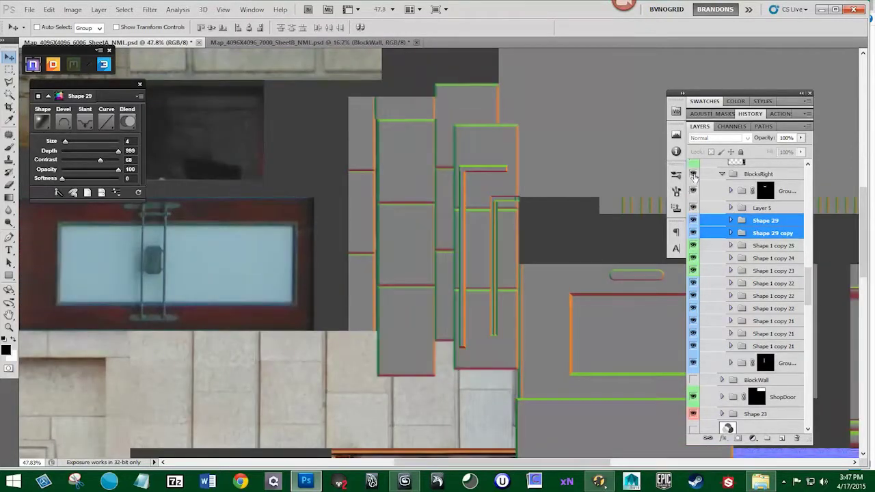
Mask the BlocksRight group to the rectangular stone wall section, using the grid to align the selection
click(693, 174)
key(alt+v)
click(236, 160)
key(m)
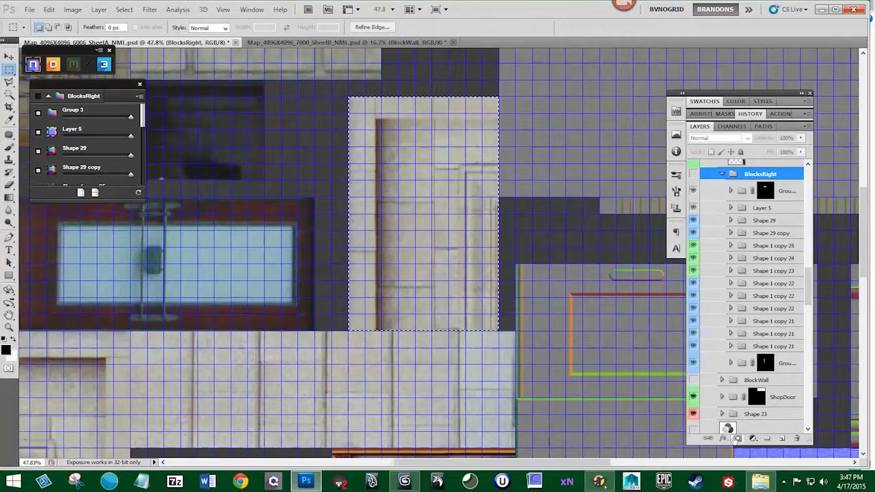
key(alt+v)
click(232, 160)
Compare the masked BlocksRight shapes with the stone texture underneath by toggling the group's visibility
click(693, 176)
click(693, 176)
click(693, 176)
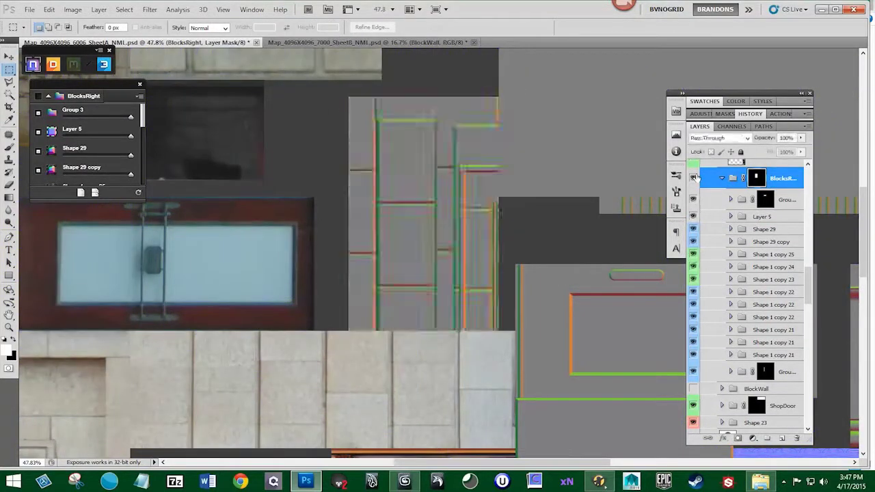
click(693, 177)
click(693, 176)
click(694, 177)
click(694, 176)
click(695, 176)
click(694, 176)
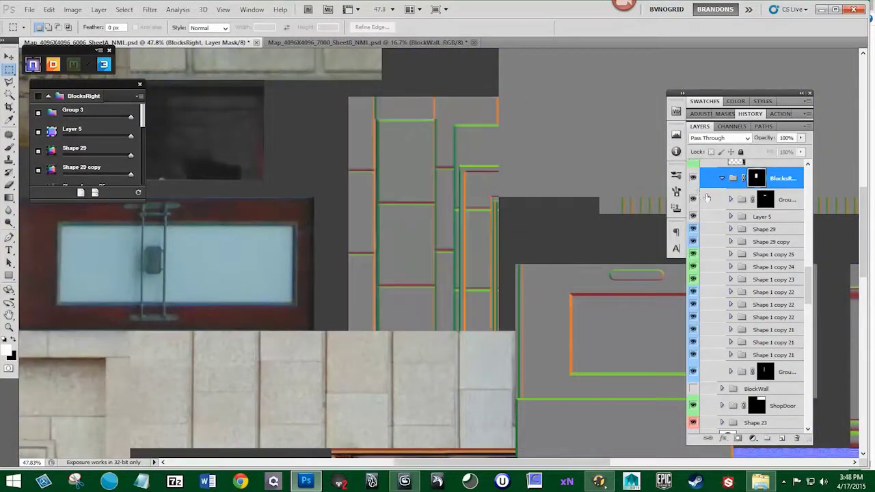
Check what the masked Group 3 at the top of BlocksRight contributes and delete it
click(695, 198)
click(695, 198)
click(693, 199)
click(693, 199)
drag(787, 202, 796, 438)
click(693, 214)
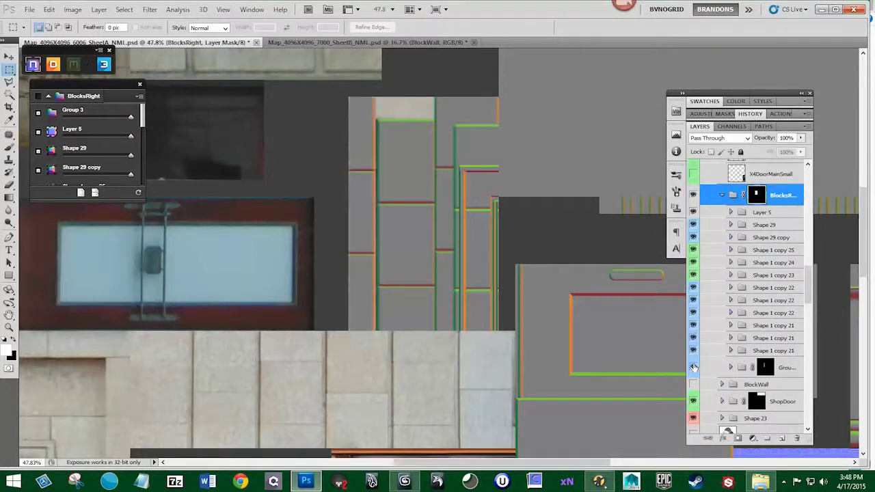
Expand Group 4 and widen its topmost block, Shape 1 copy 17, to about 191% to reach the second column's far edge
click(752, 373)
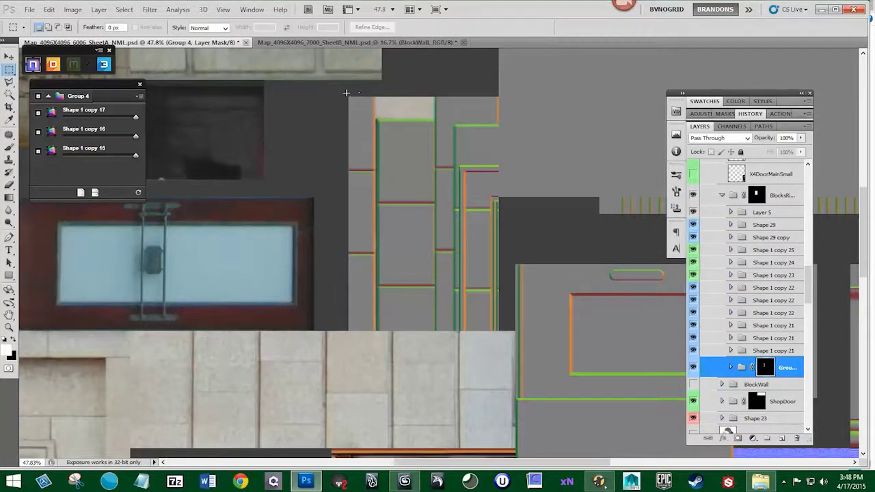
key(ctrl+t)
key(Escape)
click(731, 368)
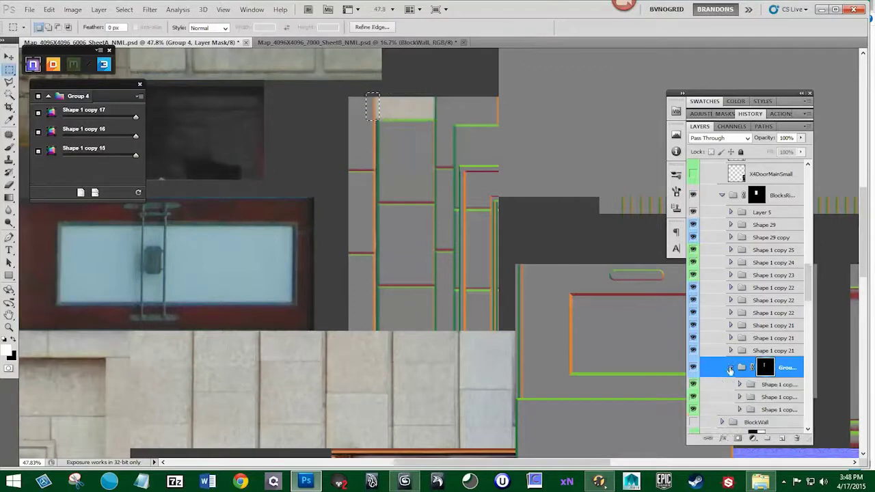
scroll(752, 376, down, 1)
click(773, 347)
shift+click(774, 372)
click(774, 346)
key(ctrl+t)
drag(380, 123, 432, 117)
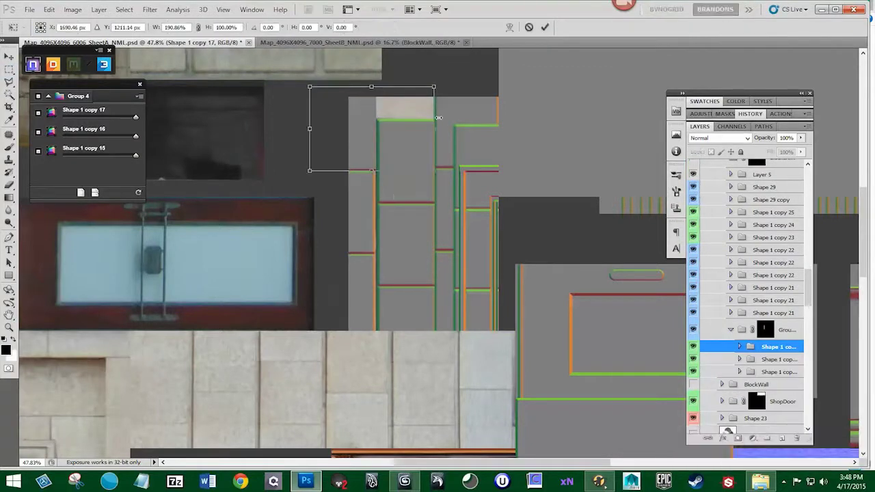
key(Return)
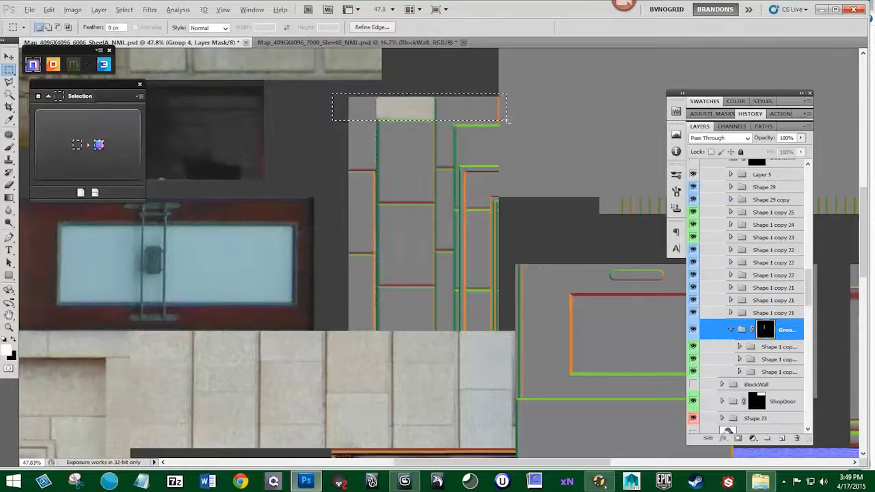
Reveal a strip across the top of the wall section in Group 4's mask and check the block groups' visibility
click(693, 360)
click(694, 360)
click(693, 372)
click(694, 372)
click(693, 330)
click(693, 330)
click(693, 313)
click(693, 313)
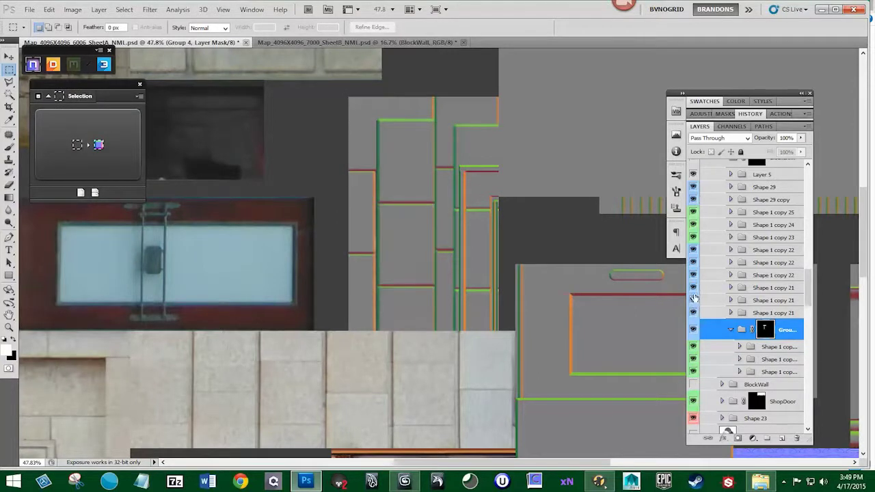
Move the three Shape 1 copy 22 groups below the Shape 1 copy 21 groups, just above Group 4
click(693, 262)
click(693, 275)
click(763, 275)
shift+click(763, 250)
scroll(704, 187, up, 1)
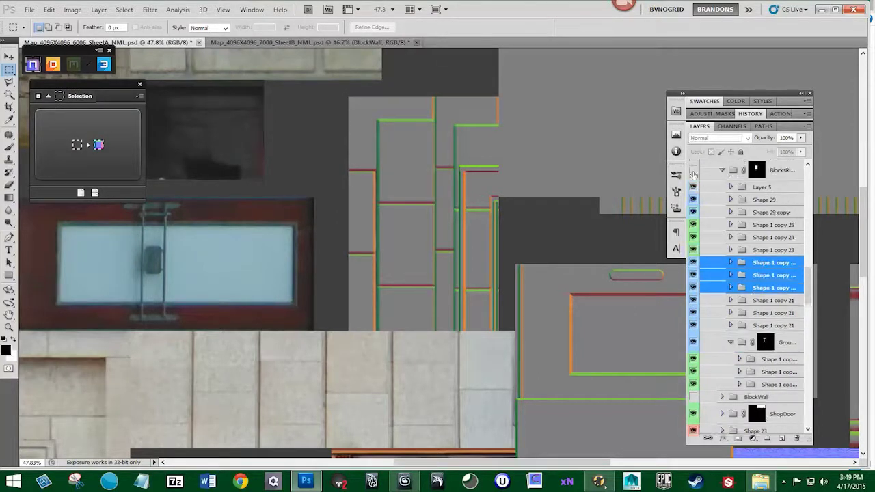
click(693, 170)
click(693, 170)
drag(763, 289, 762, 369)
Try moving the three Shape 1 copy 22 groups out of BlocksRight to just above BlockWall, and undo the changes
drag(769, 319, 754, 397)
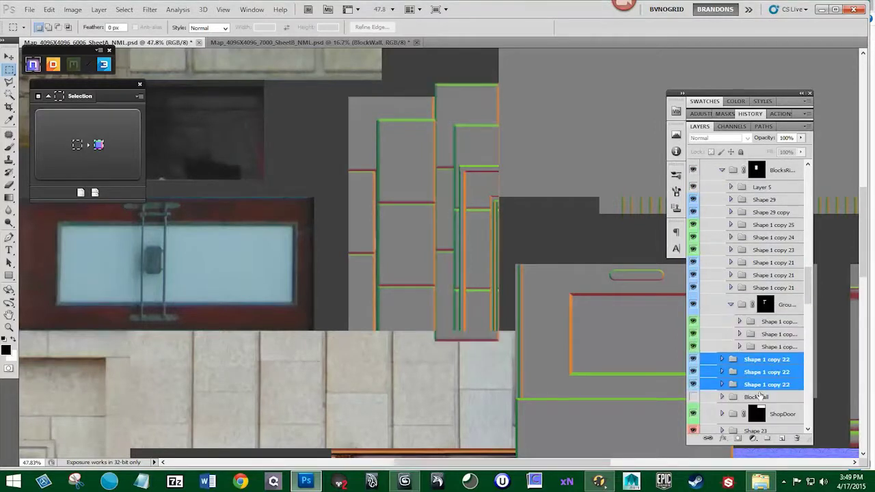
key(Delete)
key(ctrl+z)
click(694, 171)
click(693, 170)
click(694, 170)
key(ctrl+alt+z)
key(ctrl+alt+z)
key(ctrl+alt+z)
key(ctrl+alt+z)
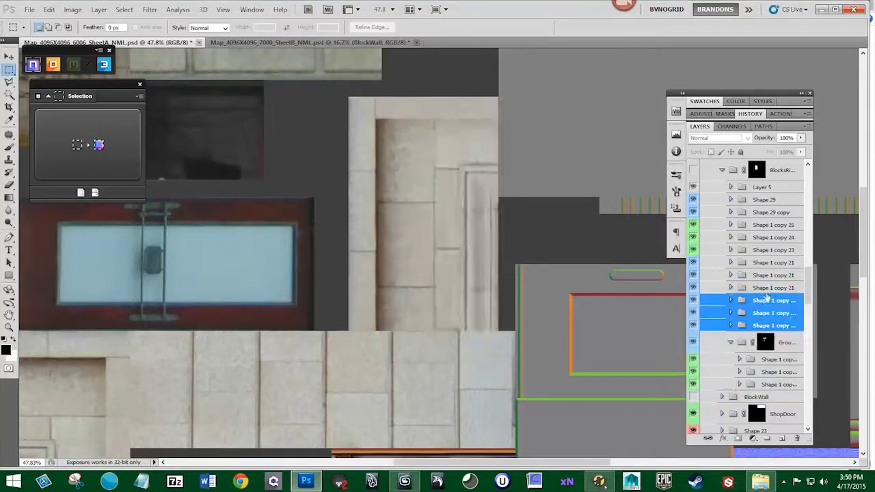
Try widening Group 4's topmost block again, and undo the edits back to before the mask strip was revealed
scroll(694, 362, down, 10)
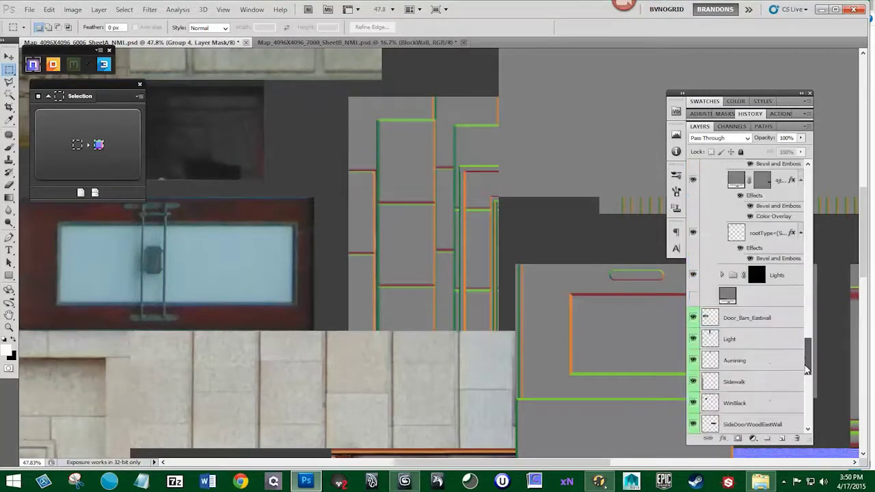
scroll(752, 308, up, 8)
click(778, 272)
key(ctrl+t)
drag(438, 129, 495, 128)
key(Return)
key(ctrl+alt+z)
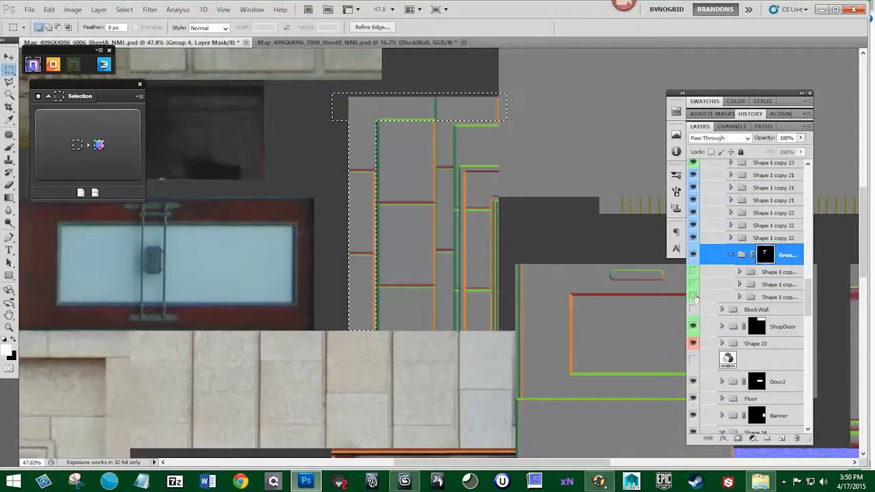
key(ctrl+alt+z)
key(ctrl+alt+z)
key(ctrl+alt+z)
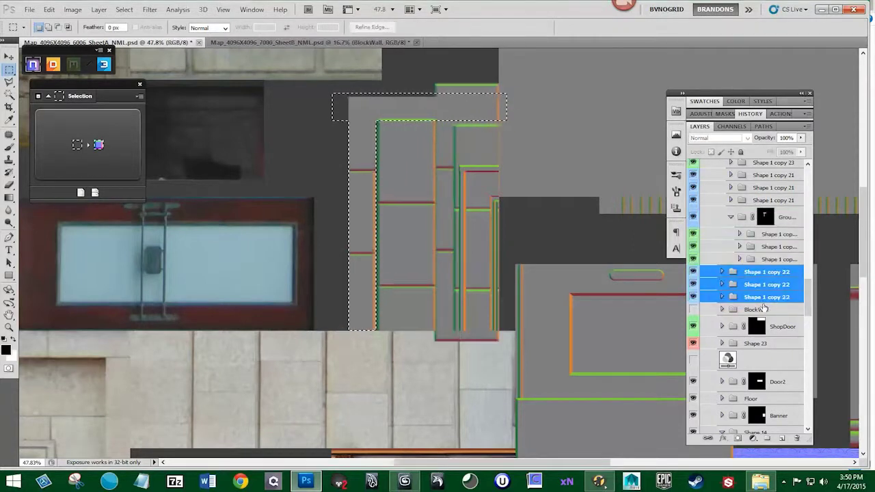
key(ctrl+alt+z)
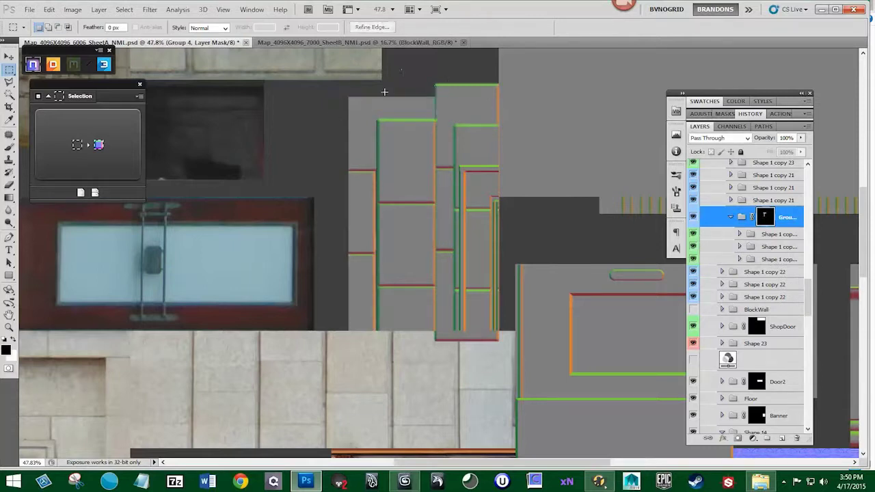
Duplicate a Shape 1 copy 22 group, order the copy below the other three, and align it with the second column's top
key(ctrl+d)
click(704, 275)
key(ctrl+j)
drag(705, 273, 705, 302)
key(v)
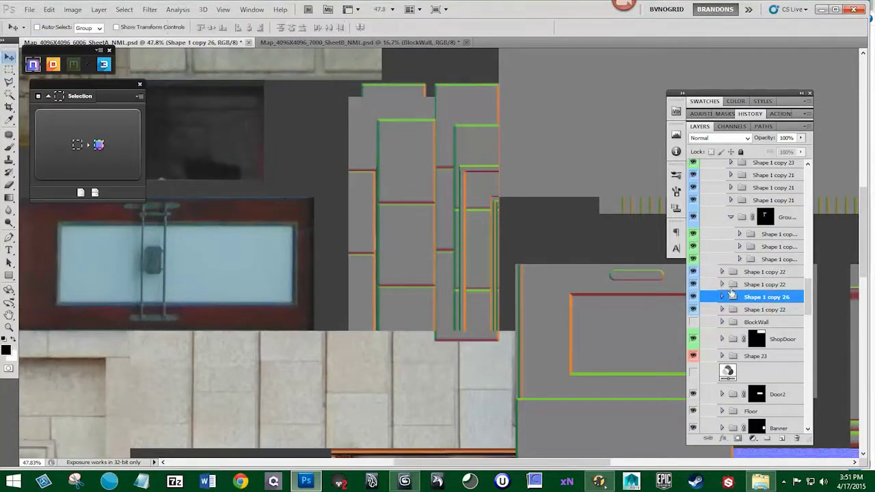
key(ctrl+alt+z)
key(ctrl+alt+z)
key(m)
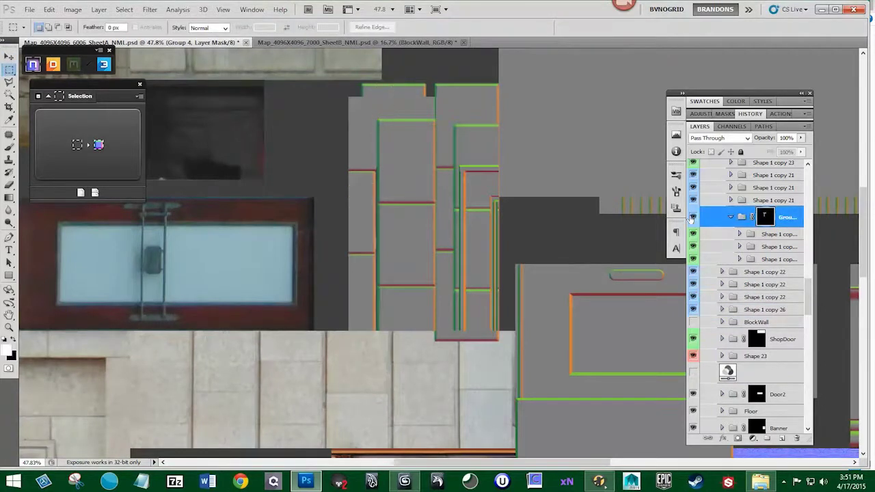
key(ctrl+shift+z)
key(ctrl+shift+z)
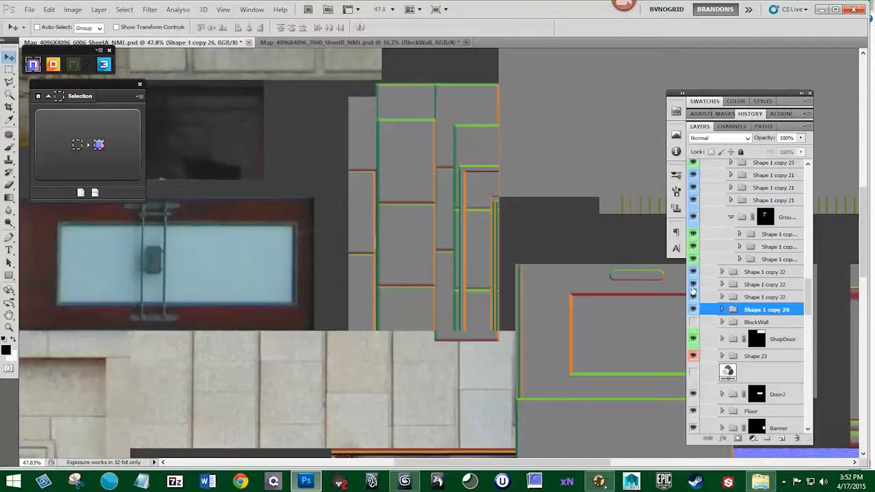
Duplicate Group 4's topmost block and place the copy at the top of the narrow first column
click(768, 237)
drag(369, 228, 370, 192)
drag(770, 245, 770, 222)
drag(367, 174, 366, 159)
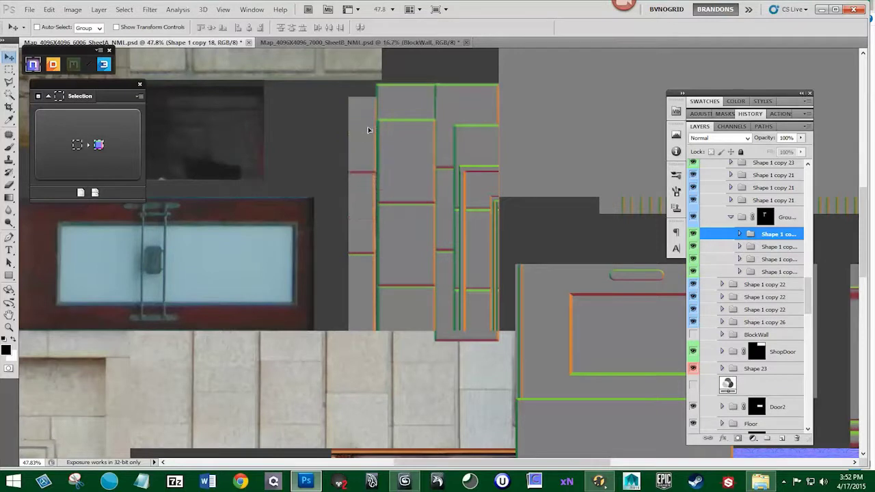
scroll(707, 196, up, 4)
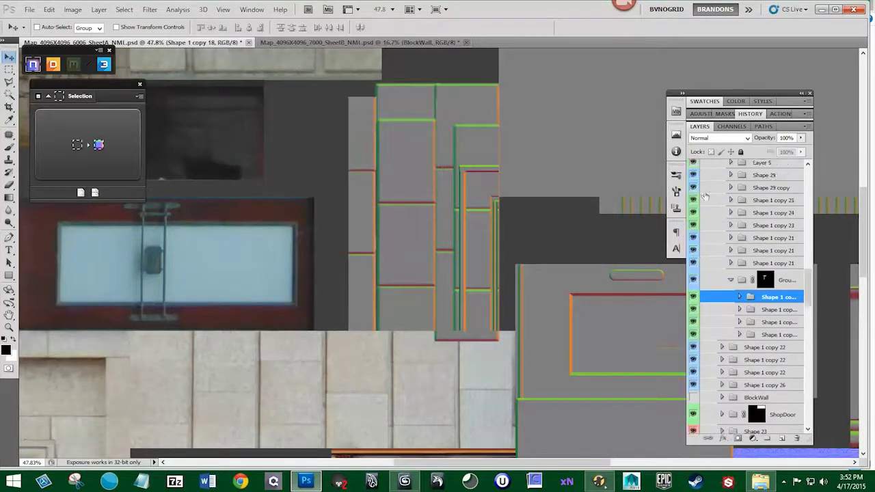
Move the three Shape 1 copy 22 groups and Shape 1 copy 26 into BlocksRight, just below the Shape 1 copy 21 groups
click(694, 182)
scroll(725, 274, down, 1)
click(772, 360)
shift+click(772, 397)
mouse_move(778, 357)
mouse_down()
mouse_move(778, 348)
mouse_move(766, 350)
mouse_up()
scroll(708, 305, up, 1)
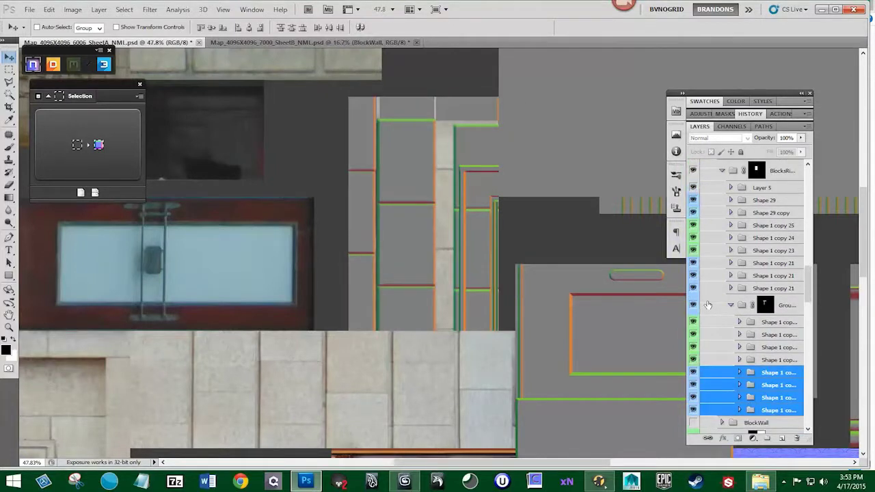
drag(752, 406, 748, 305)
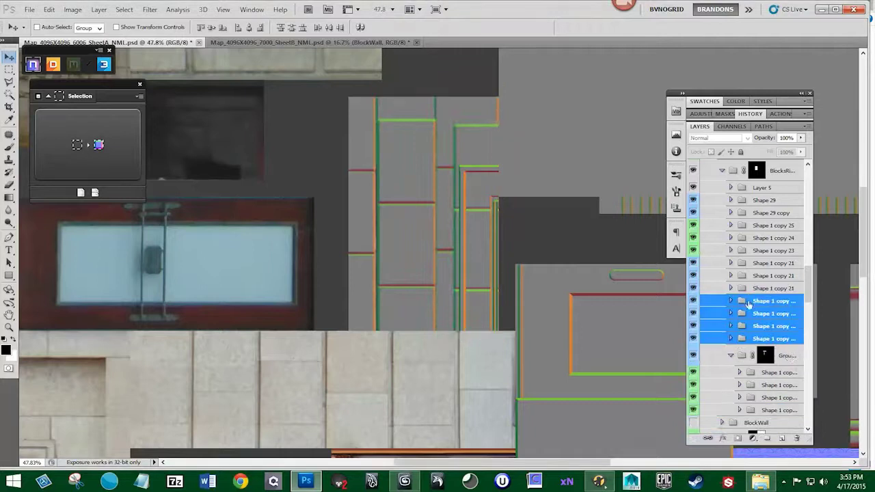
Move Group 4 above the Shape 1 copy 22 groups and compare BlocksRight with the stone texture beneath
drag(791, 357, 774, 298)
scroll(694, 378, up, 1)
click(693, 197)
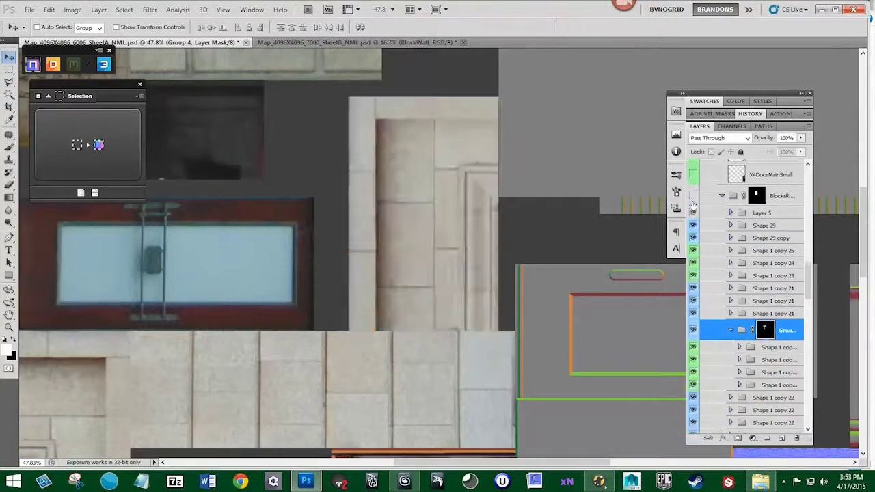
click(692, 204)
click(692, 204)
click(692, 204)
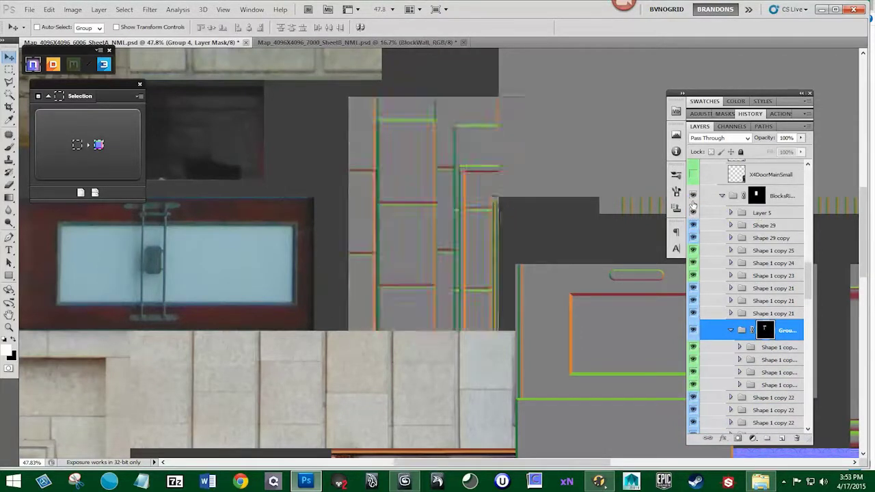
click(692, 203)
click(692, 203)
Duplicate the topmost Shape 1 copy 21 block, place the copy beside the second column, and check it against the stone texture
drag(694, 375, 694, 301)
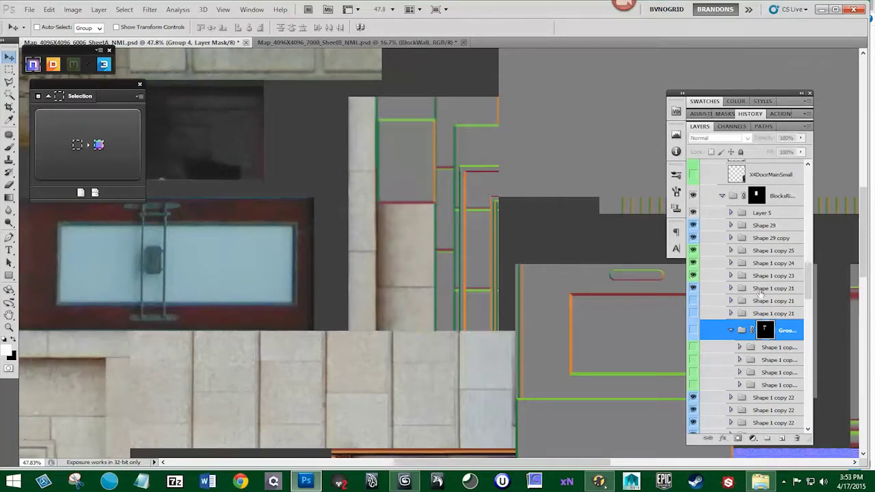
click(761, 290)
key(ctrl+t)
drag(500, 165, 560, 176)
key(Return)
drag(693, 315, 691, 397)
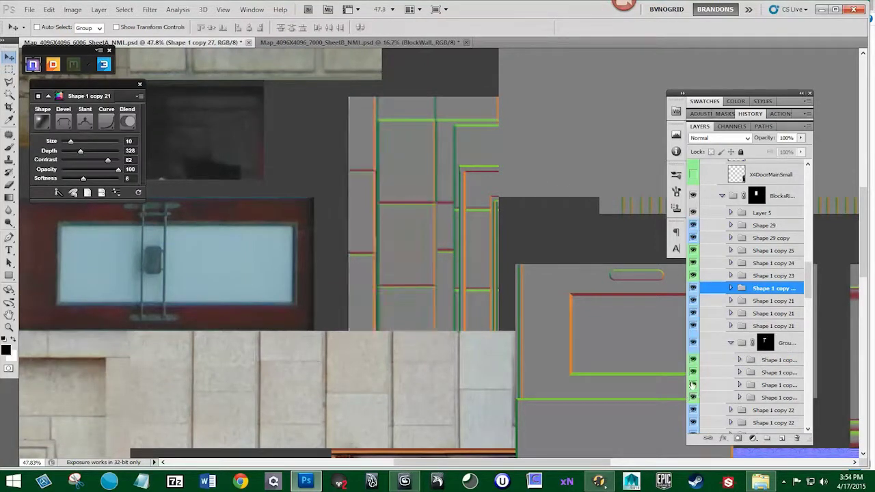
click(692, 196)
click(692, 196)
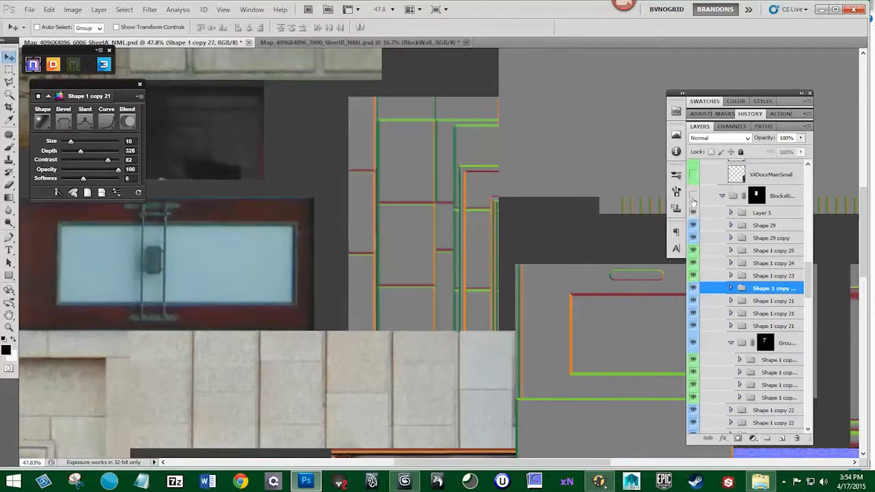
click(693, 196)
click(693, 196)
Group the Shape 1 copy 23, 24 and 25 blocks together within BlocksRight
click(693, 212)
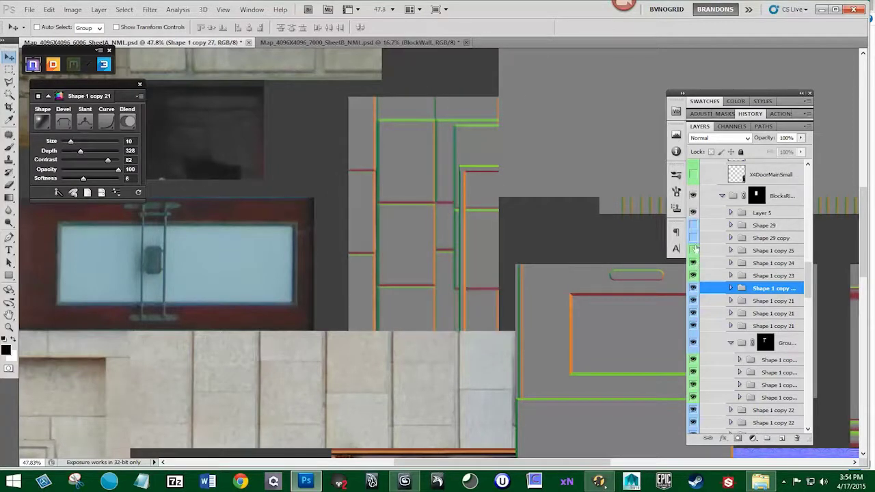
click(773, 276)
shift+click(772, 251)
drag(771, 267, 767, 438)
key(ctrl+z)
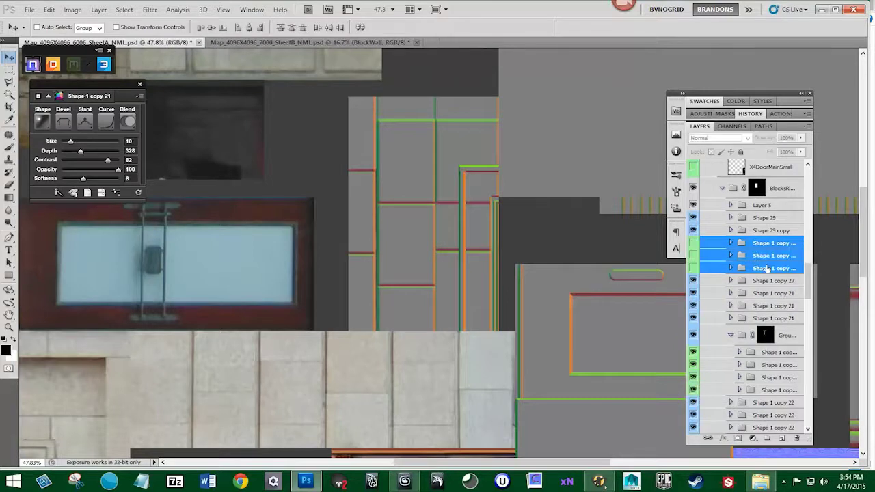
key(ctrl+g)
Add a layer mask to Group 5 and make its three blocks visible
click(10, 70)
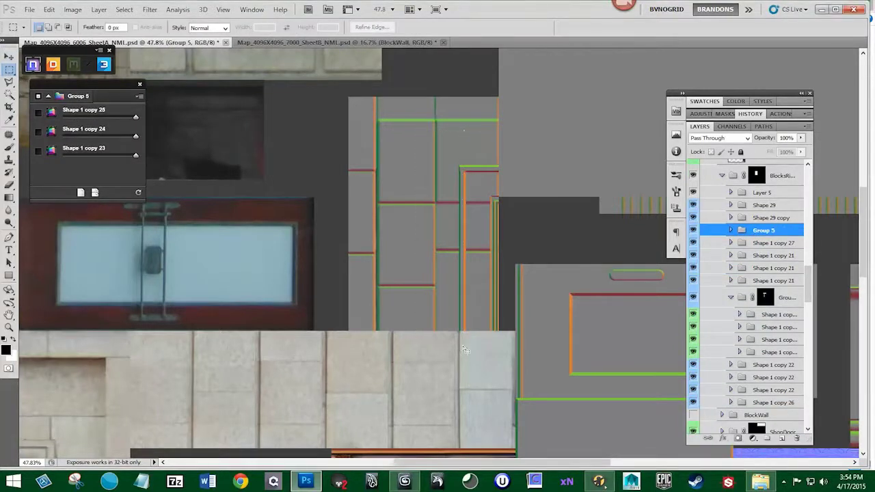
click(737, 438)
click(731, 234)
drag(693, 252, 693, 277)
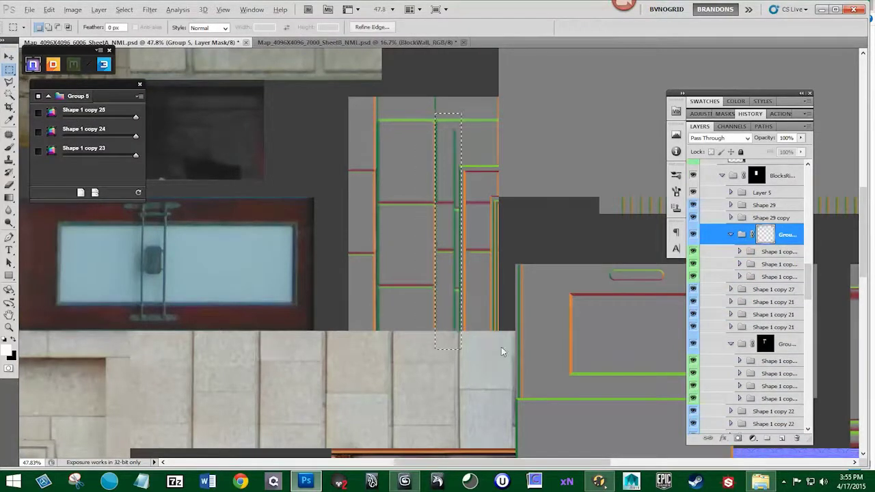
Try masking out Group 5's blocks over the third column, and remove the mask
key(x)
key(alt+BackSpace)
key(ctrl+d)
click(693, 177)
click(692, 177)
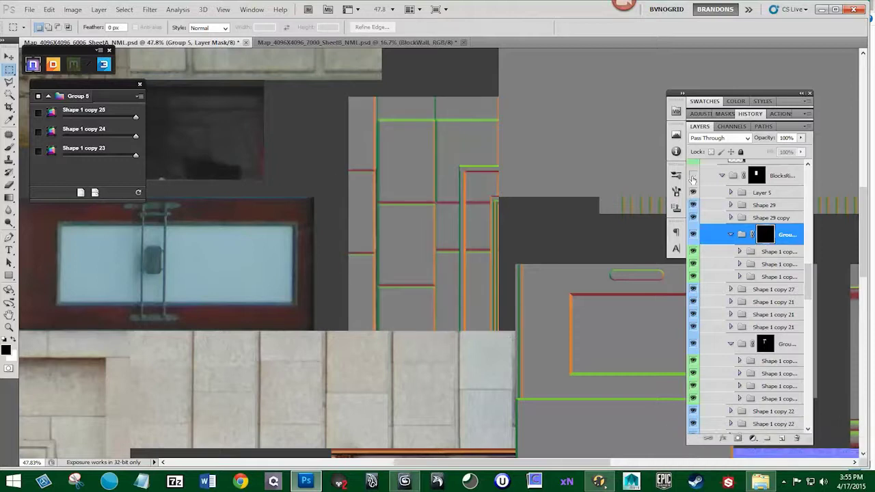
click(693, 177)
click(693, 177)
drag(781, 235, 797, 438)
key(ctrl+z)
Shorten the Shape 1 copy 27 block so its lower edge meets the third column's upper joint
click(692, 166)
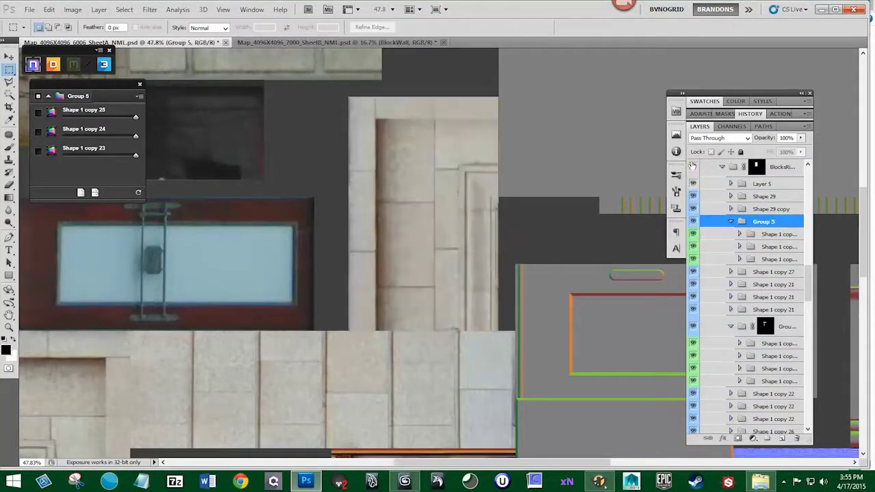
click(692, 166)
click(750, 272)
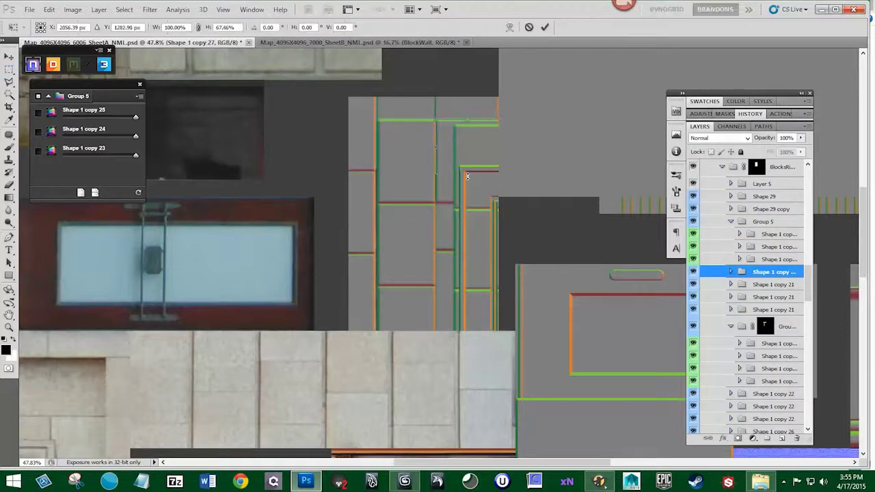
click(692, 168)
click(693, 167)
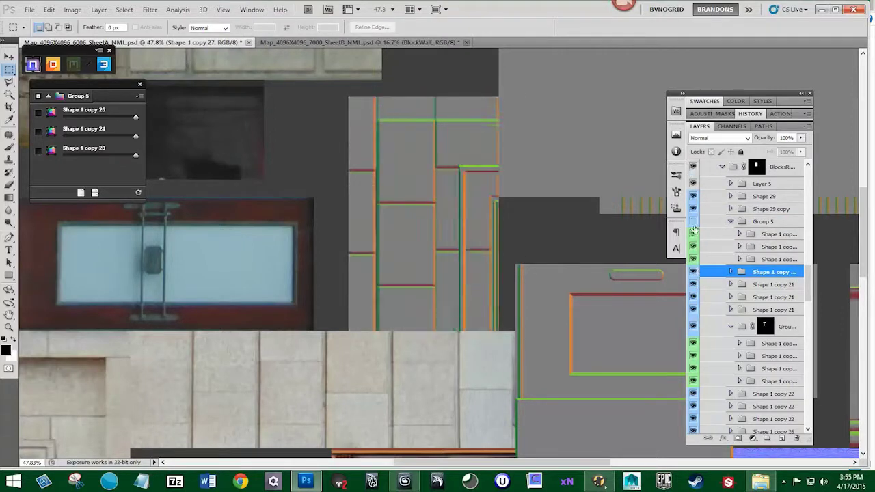
Resize and reposition Group 5 so its blocks fit inside the molding frame
click(763, 221)
key(ctrl+t)
click(692, 168)
click(692, 167)
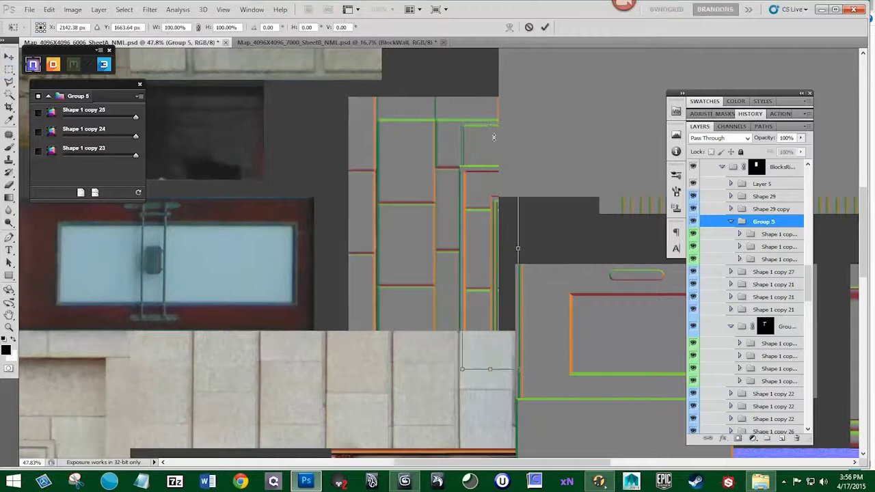
key(Return)
key(m)
Reposition the Shape 1 copy 25 block vertically, and nudge it together with Shape 1 copy 24 toward the stone joints
click(778, 234)
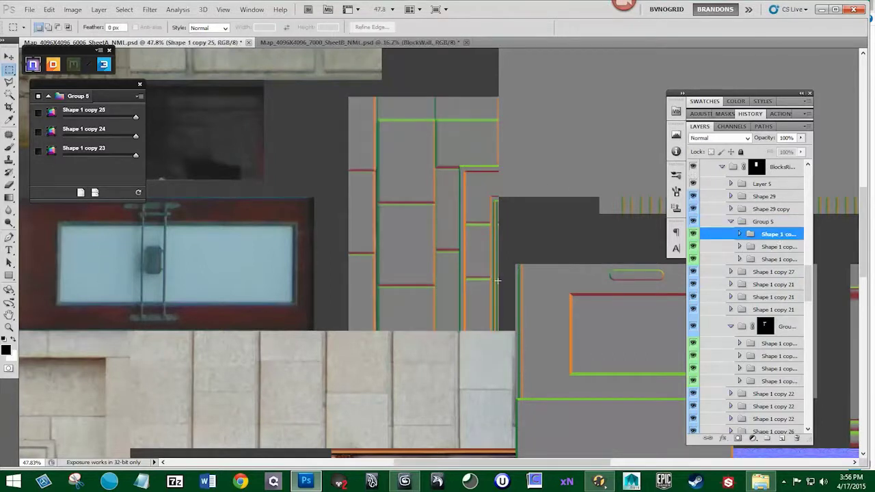
key(v)
drag(490, 292, 490, 316)
click(777, 246)
shift+click(778, 234)
key(shift+Up)
key(shift+Up)
key(shift+Up)
key(shift+Up)
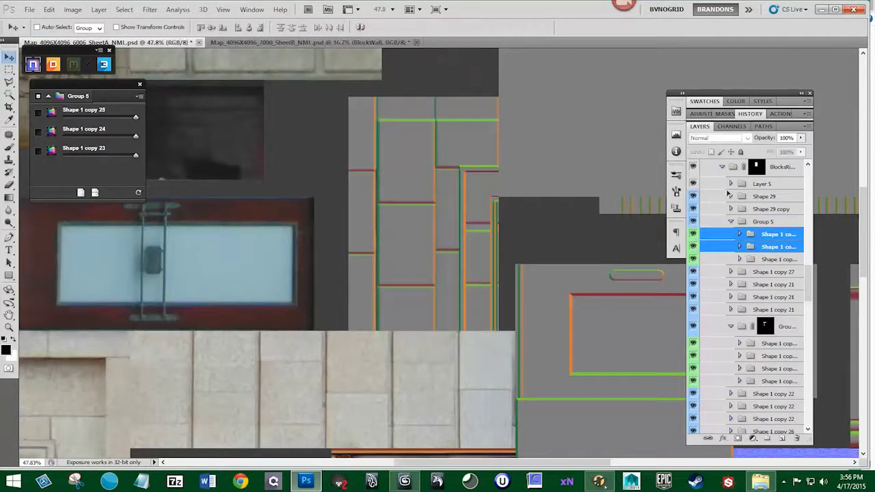
Adjust the heights of Shape 1 copy 24 and Shape 1 copy 23 so they meet at the stone joint inside the molding
click(694, 166)
click(694, 167)
click(694, 167)
click(693, 167)
click(694, 167)
click(694, 167)
click(778, 246)
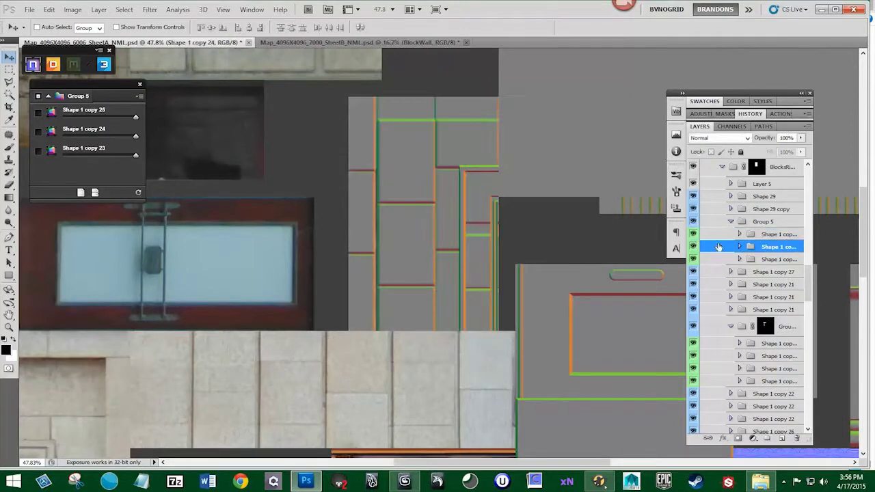
key(ctrl+t)
key(Return)
click(718, 260)
key(ctrl+t)
drag(484, 210, 484, 207)
key(Return)
Compare the BlocksRight blocks and the Shape 29 moldings with the stone texture beneath
click(693, 167)
click(693, 167)
click(693, 167)
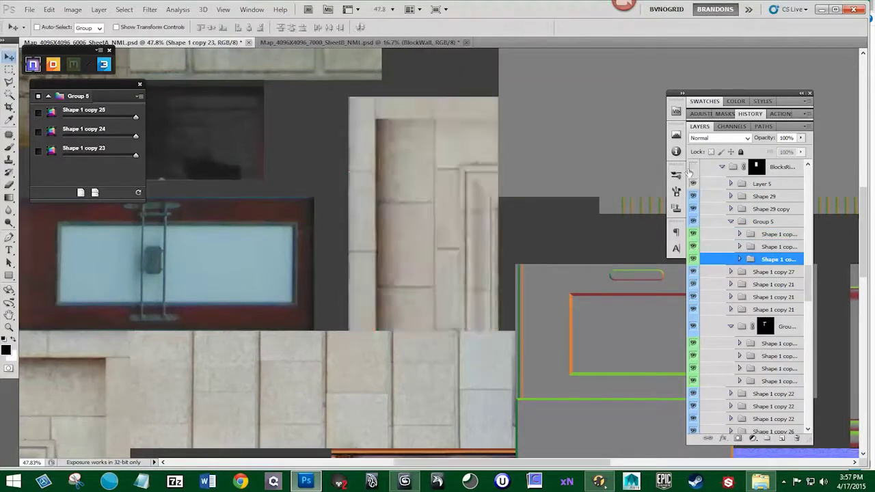
click(693, 167)
click(693, 196)
click(693, 196)
click(718, 209)
key(ctrl+t)
key(Escape)
scroll(537, 250, down, 2)
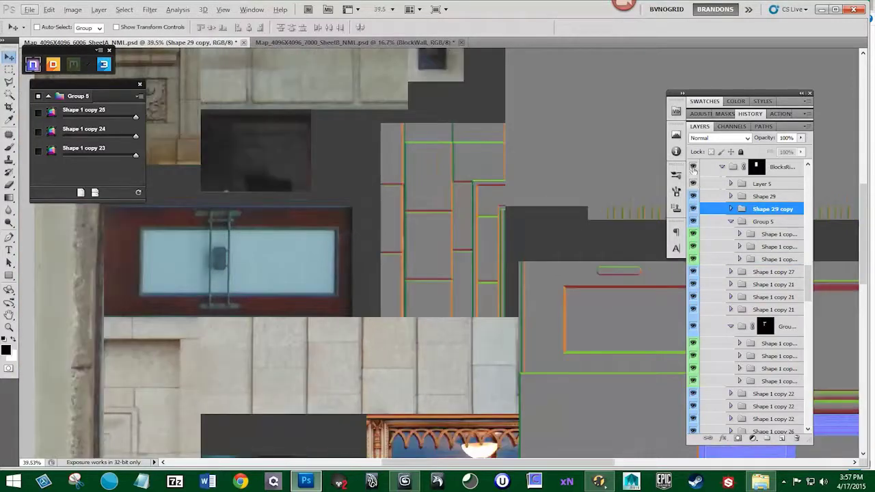
Collapse BlocksRight, show BlockWall, and mask it to the horizontal stone wall strip with the grid temporarily displayed
click(721, 167)
click(693, 187)
click(693, 187)
click(752, 187)
click(9, 70)
click(223, 10)
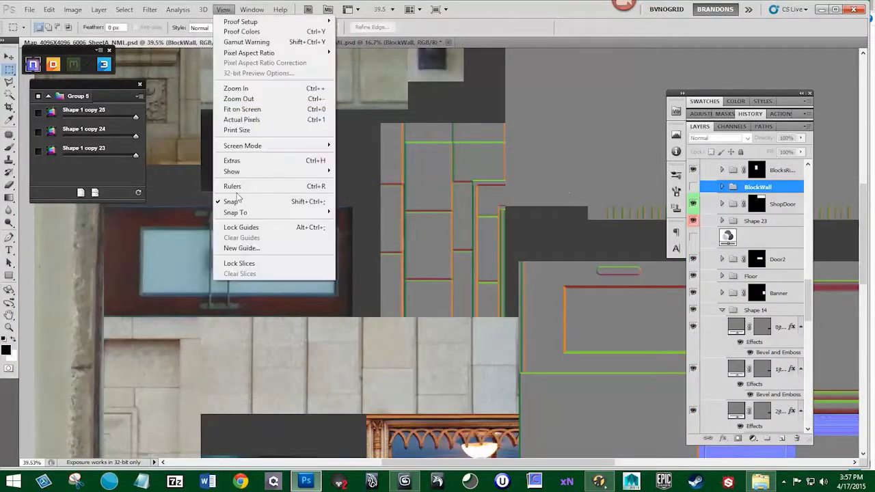
click(233, 160)
click(693, 187)
click(738, 438)
scroll(437, 274, down, 2)
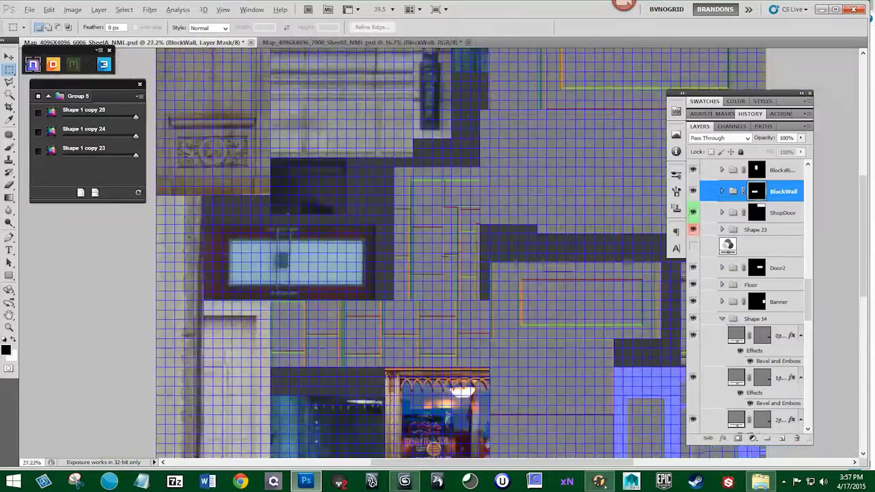
click(223, 10)
click(235, 161)
Save the document under the new name Map_4096X4096_6007_SheetA_NML.psd in the Final folder
click(29, 10)
click(44, 179)
drag(331, 257, 327, 257)
text(7_SheetA_NML.psd)
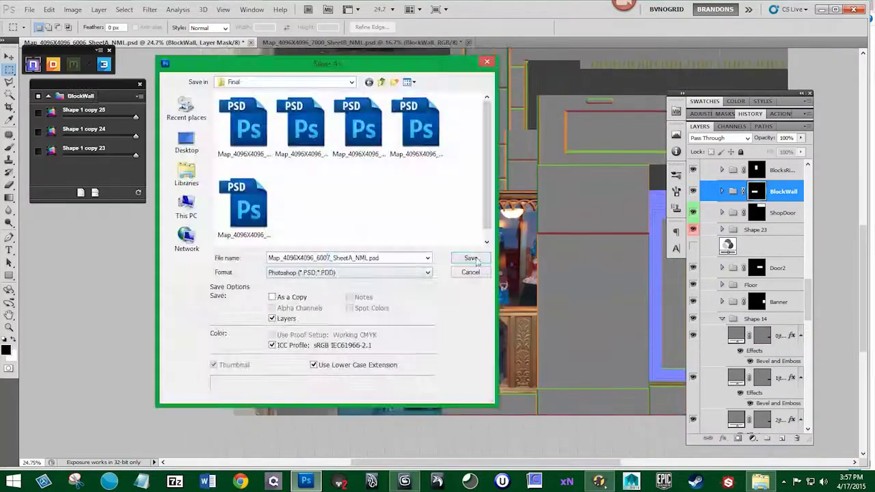
click(471, 258)
click(633, 183)
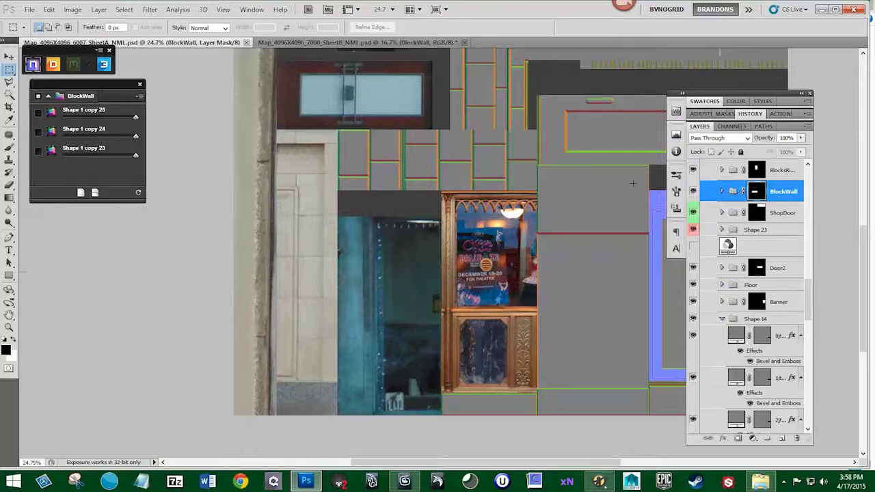
Duplicate the Sidewalk layer as Sidewalk NML, convert it to an nDo normal, and place it first in the NORMAL group
scroll(437, 191, down, 2)
key(v)
right_click(297, 273)
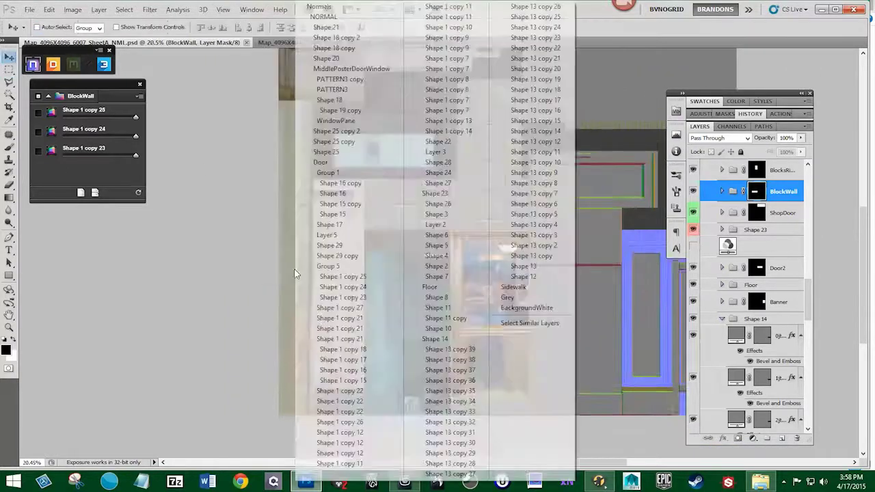
click(512, 286)
drag(757, 399, 782, 439)
double_click(747, 399)
text(Sidewalk NML)
key(Return)
drag(759, 398, 759, 185)
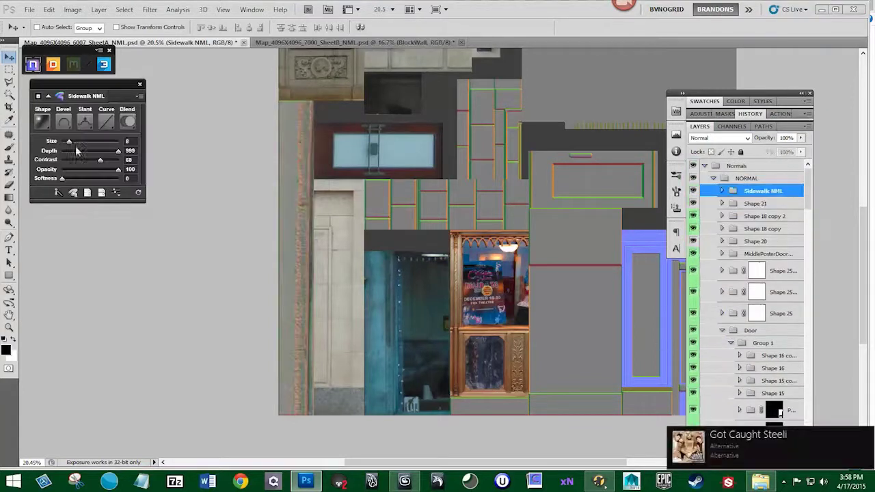
Place the adjustment layer above Sidewalk NML inside NORMAL and show it together with the grey fill layer beneath Lights
scroll(789, 301, down, 5)
scroll(789, 300, down, 2)
drag(756, 250, 762, 179)
click(693, 185)
scroll(752, 366, down, 3)
scroll(752, 365, down, 10)
click(693, 355)
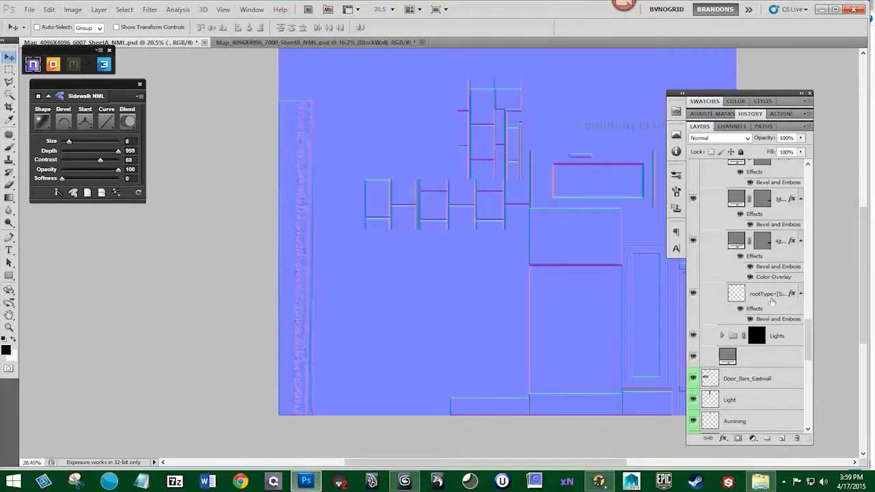
Compare the normal map with the building texture by toggling the visibility of the NORMAL and Normals groups
scroll(694, 297, up, 15)
click(693, 177)
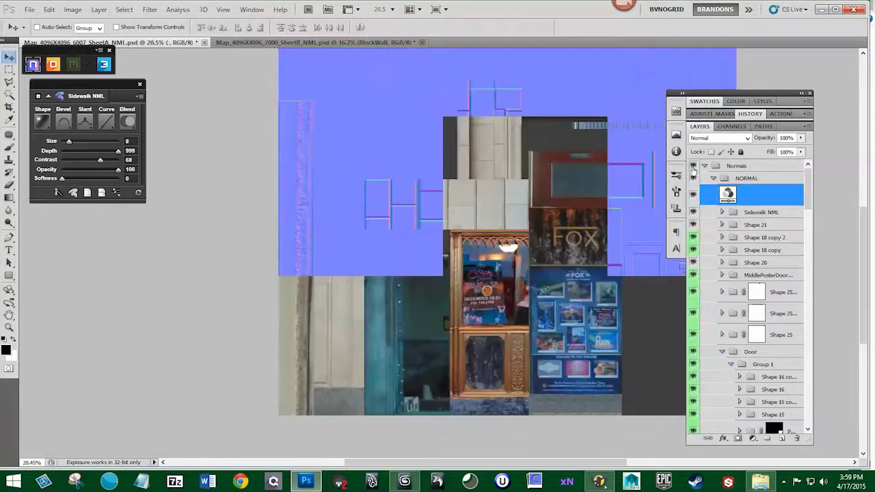
click(693, 178)
click(693, 167)
click(693, 166)
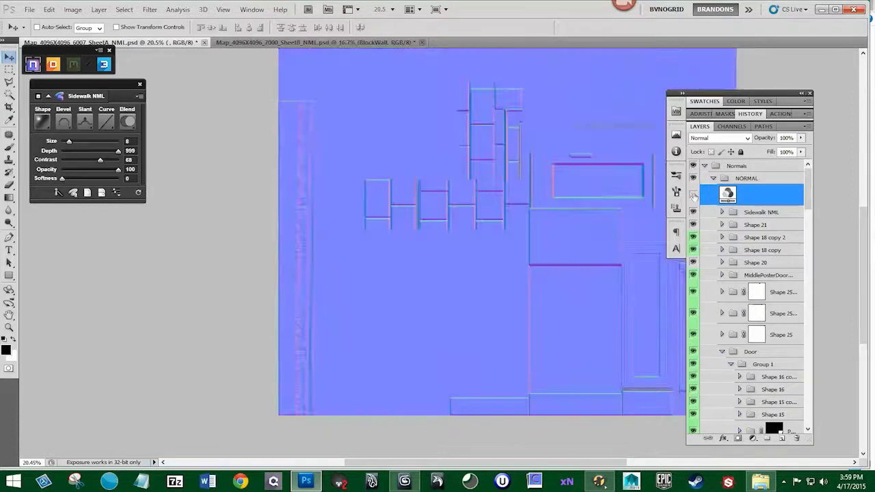
click(694, 178)
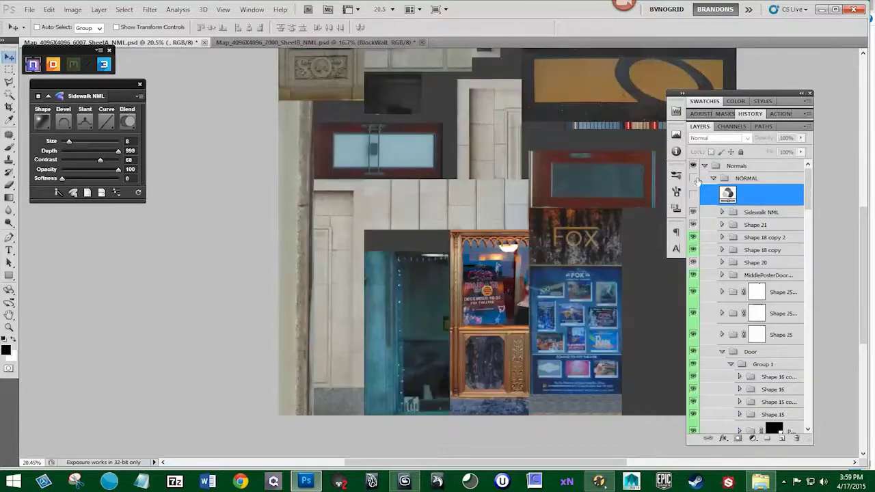
Move the hidden adjustment layer above the NORMAL group, show NORMAL again, and hide the grey fill layer beneath Lights
drag(523, 129, 457, 266)
drag(747, 196, 744, 169)
click(694, 198)
scroll(704, 287, down, 10)
scroll(704, 387, down, 5)
click(693, 331)
drag(413, 261, 358, 311)
scroll(469, 289, up, 3)
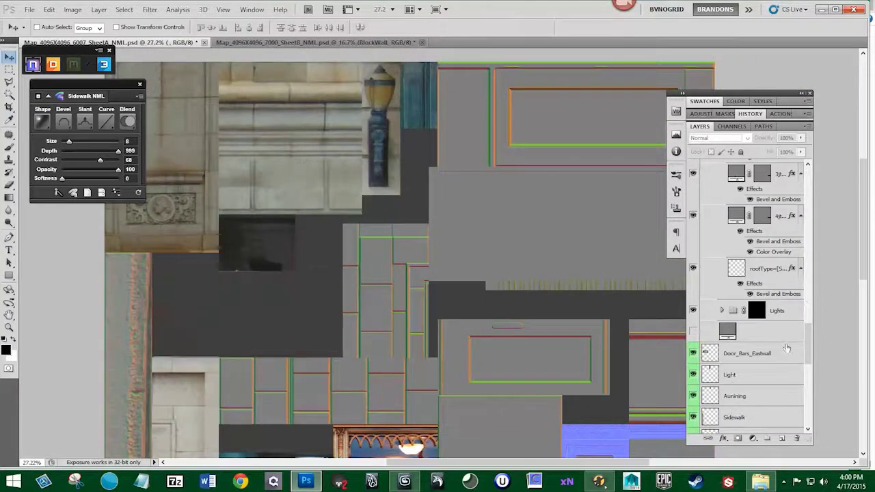
Duplicate the ShopDoor group and rename the copy SideDoor
scroll(723, 351, up, 15)
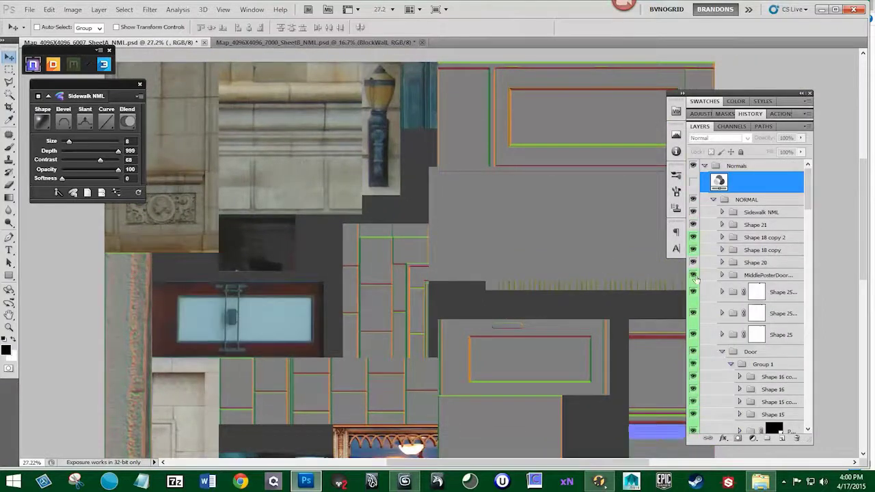
scroll(721, 341, down, 10)
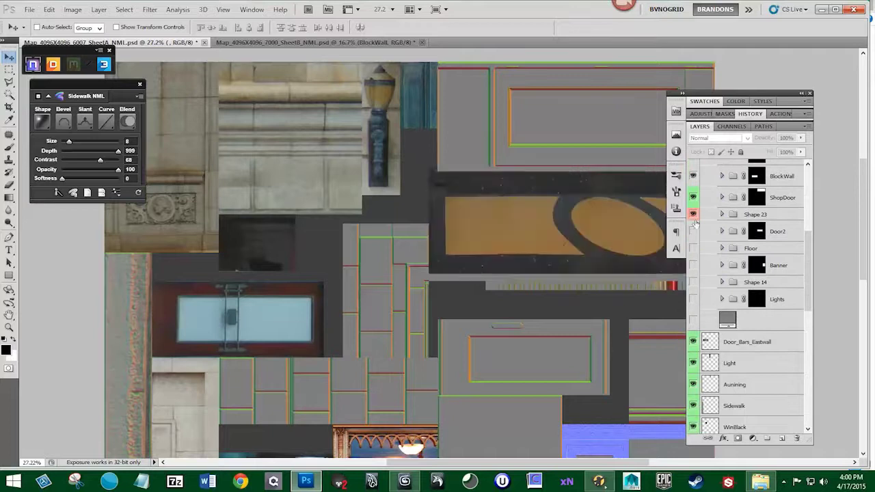
click(781, 198)
key(ctrl+j)
double_click(782, 195)
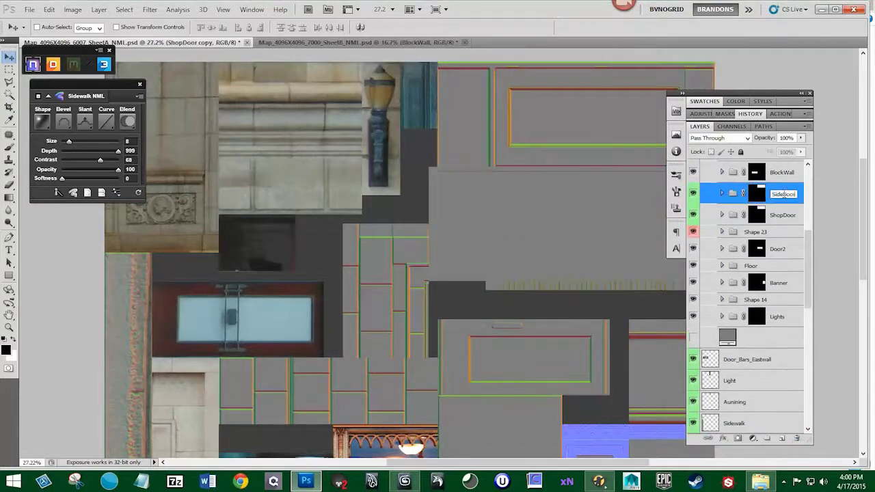
Expand SideDoor and delete its Shape 22 and Layer 3 groups
click(723, 195)
click(692, 212)
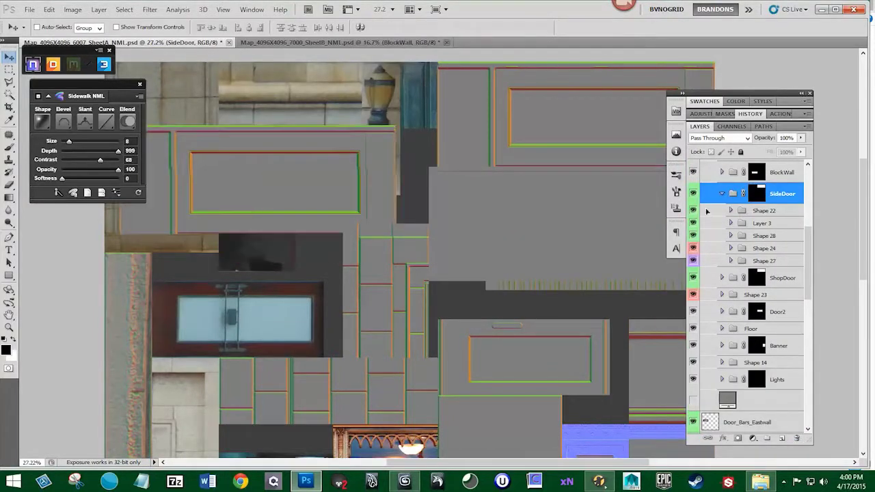
drag(760, 213, 797, 439)
scroll(692, 233, up, 4)
click(693, 250)
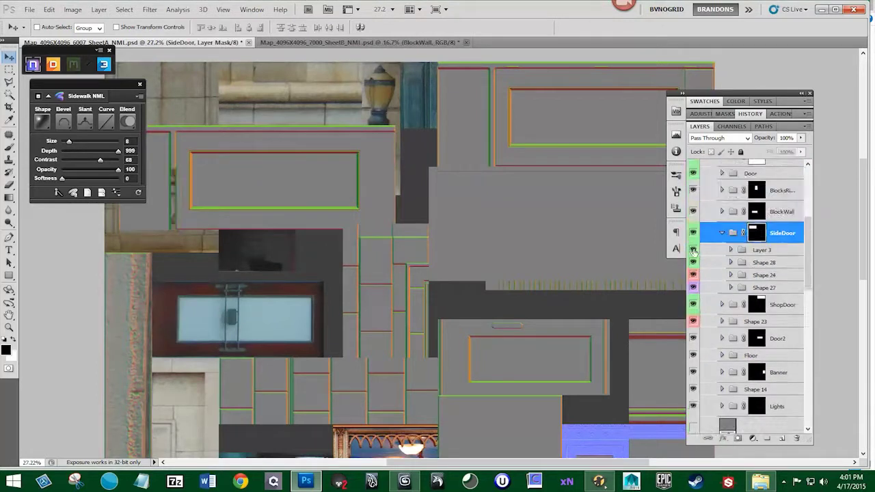
click(693, 250)
drag(769, 253, 795, 440)
Move the SideDoor shapes and mask over the red side door texture with the grid displayed
click(770, 251)
drag(275, 246, 244, 380)
click(759, 233)
click(222, 10)
mouse_move(232, 171)
click(362, 203)
drag(391, 333, 387, 374)
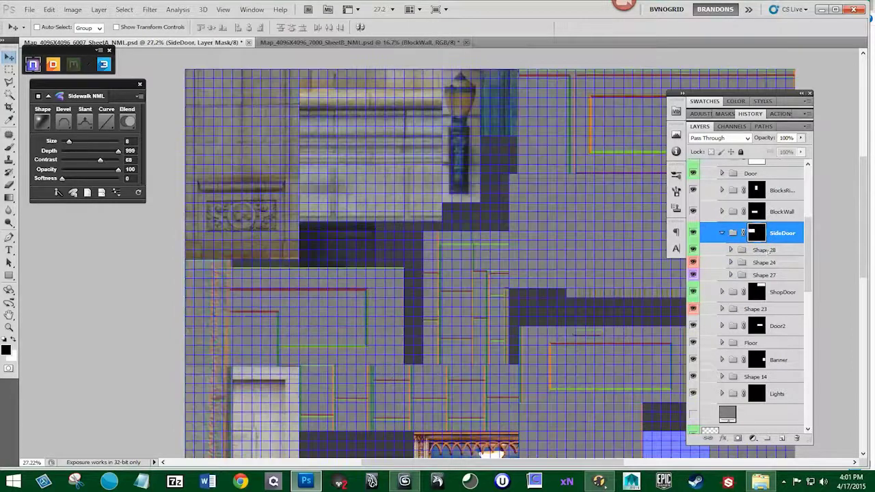
Hide Shape 28 and Shape 24 in SideDoor, and move and resize Shape 27 to cover the whole red door frame
click(693, 250)
click(764, 262)
click(693, 262)
click(764, 275)
key(ctrl+t)
drag(198, 317, 233, 317)
key(Return)
drag(305, 370, 367, 288)
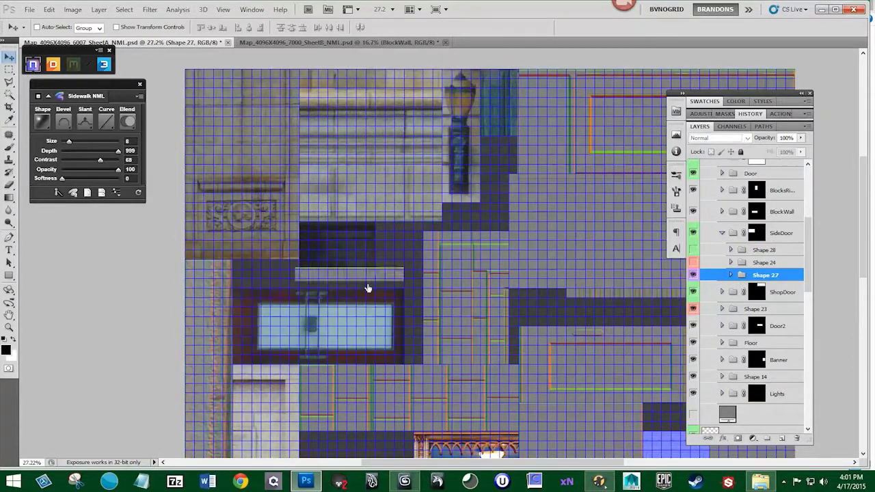
key(ctrl+t)
drag(295, 281, 232, 364)
drag(318, 268, 319, 289)
key(Return)
Isolate Shape 24 in SideDoor and scale it to about 80% width and 68% height to fit the door's glass pane
click(693, 274)
click(693, 262)
click(764, 262)
drag(362, 323, 384, 324)
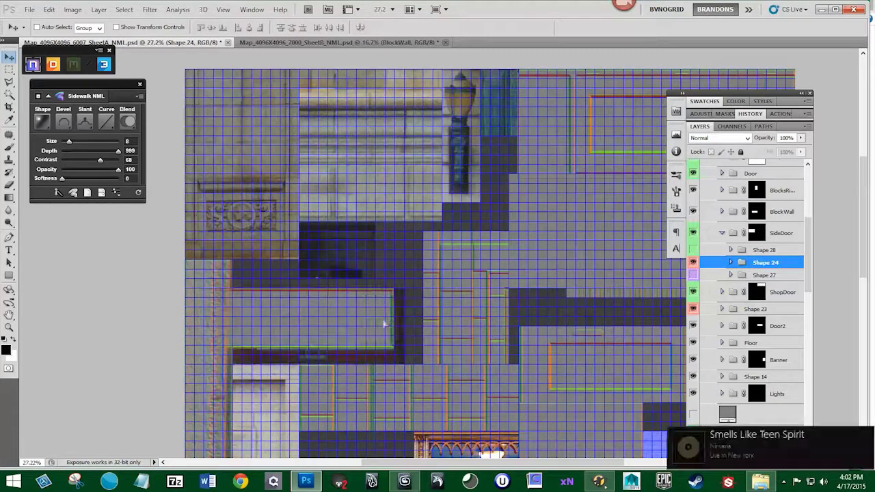
key(ctrl+t)
drag(309, 289, 309, 306)
drag(223, 327, 257, 327)
click(223, 10)
click(236, 202)
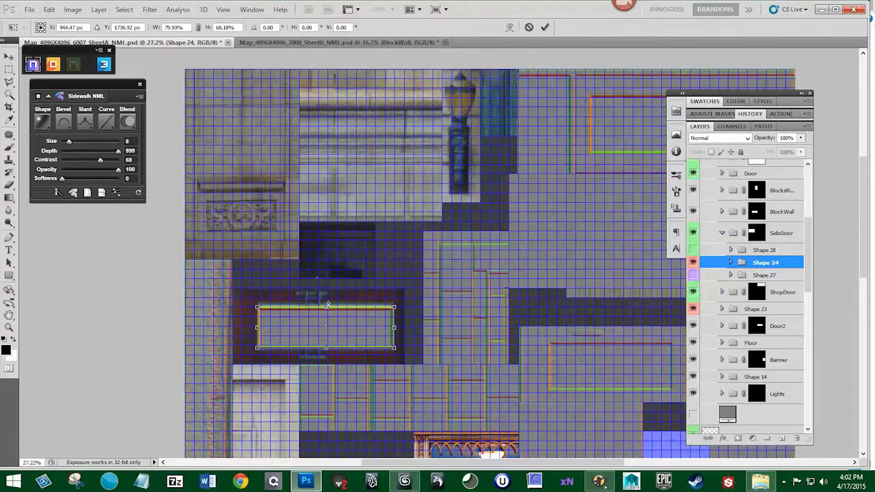
key(Return)
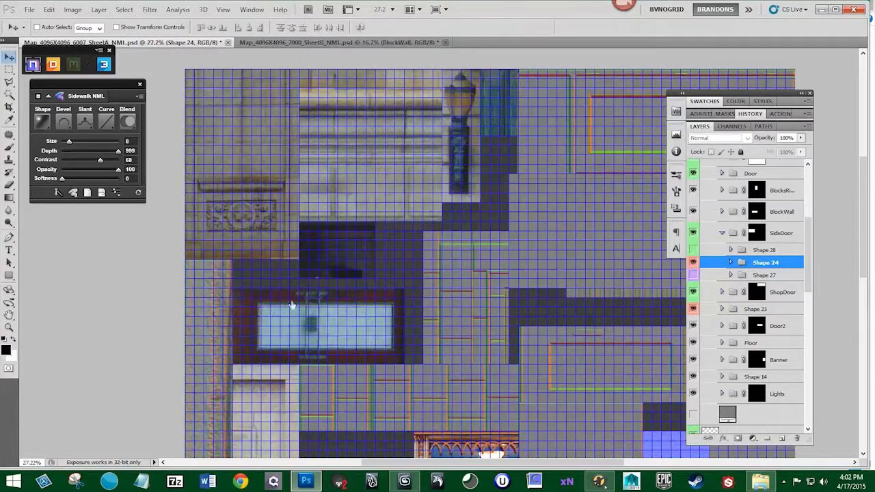
Show all SideDoor shapes and move Shape 28 out of the group, above SideDoor, over the dark panel under the stone wall
click(693, 275)
click(693, 250)
click(765, 250)
drag(257, 295, 326, 248)
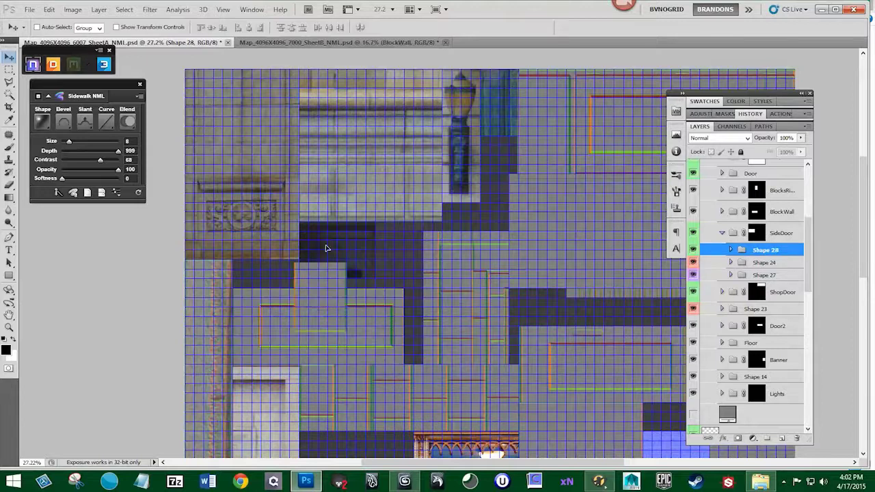
key(ctrl+z)
click(223, 10)
click(236, 202)
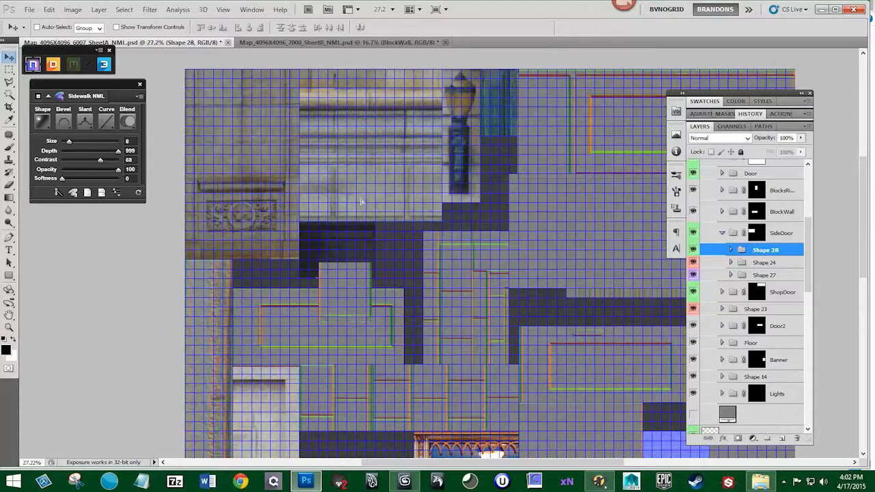
key(ctrl+])
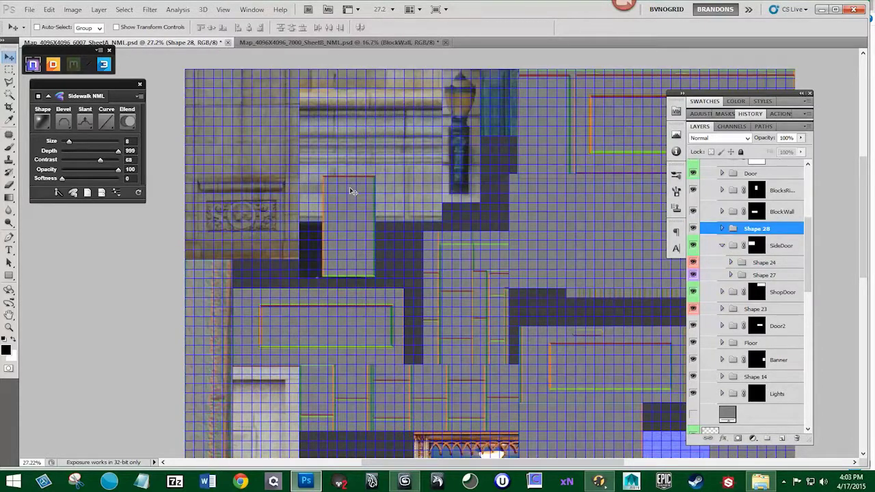
Resize Shape 28 to cover the dark panel directly below the stone wall
key(ctrl+t)
drag(349, 177, 349, 221)
drag(322, 248, 300, 248)
key(Return)
scroll(349, 296, up, 7)
Display the rulers and extend Shape 28's lower edge to meet the bottom of the dark panel
ctrl+click(332, 280)
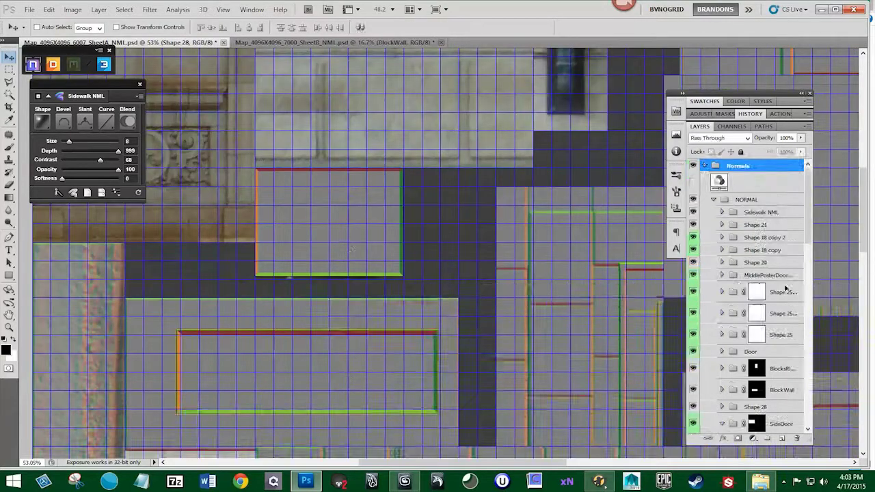
click(755, 407)
key(ctrl+r)
key(ctrl+t)
drag(329, 275, 329, 279)
key(Return)
Hide the grid and collapse the SideDoor group
scroll(303, 230, down, 3)
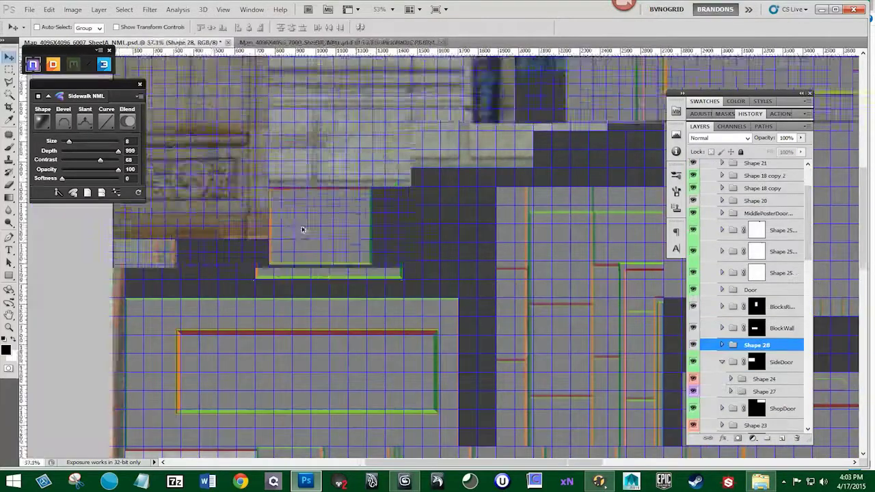
scroll(303, 229, down, 6)
scroll(294, 236, up, 3)
key(ctrl+h)
scroll(455, 311, down, 1)
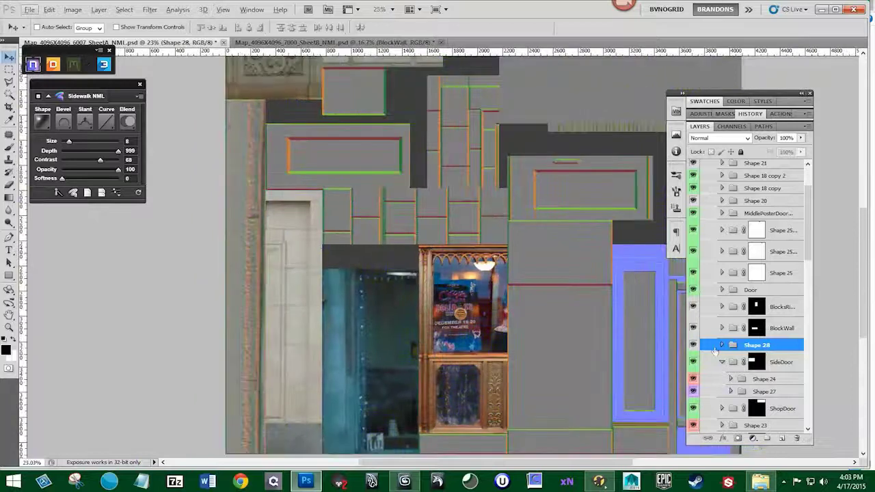
click(722, 362)
scroll(706, 281, up, 1)
scroll(705, 277, down, 6)
scroll(697, 301, up, 5)
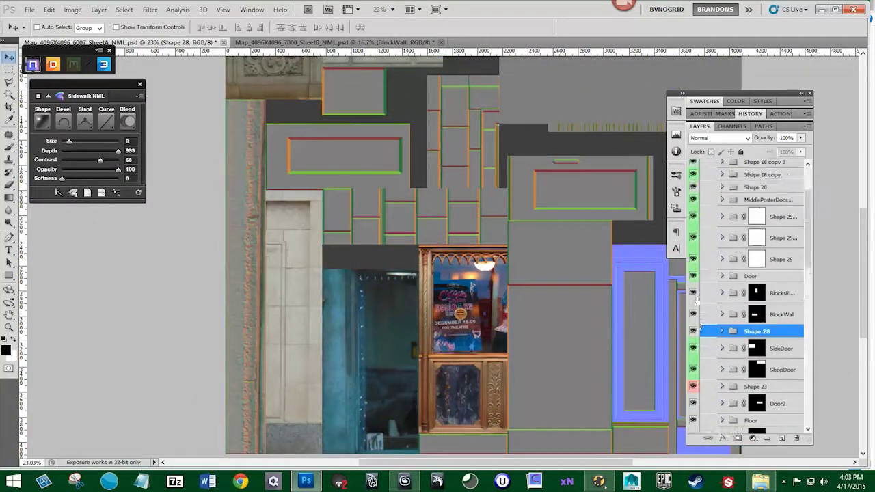
Duplicate the BlocksRight group, move the copy over the pale stone panel above the sidewalk, and rotate it upside down
click(693, 294)
click(693, 294)
drag(782, 295, 782, 438)
drag(471, 142, 297, 302)
key(ctrl+t)
drag(330, 179, 248, 369)
key(Return)
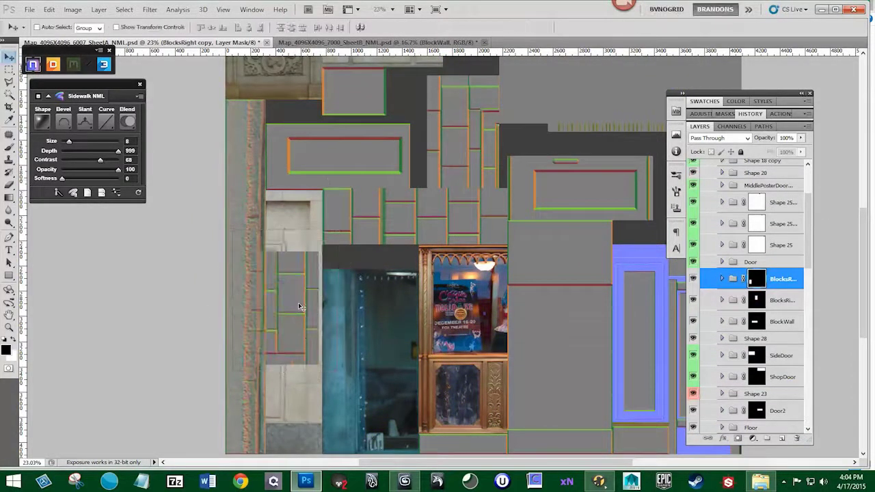
Flip the BlocksRight copy, align it with the upper part of the pale stone panel, and display the grid
drag(299, 307, 329, 302)
click(49, 9)
mouse_move(127, 222)
click(226, 353)
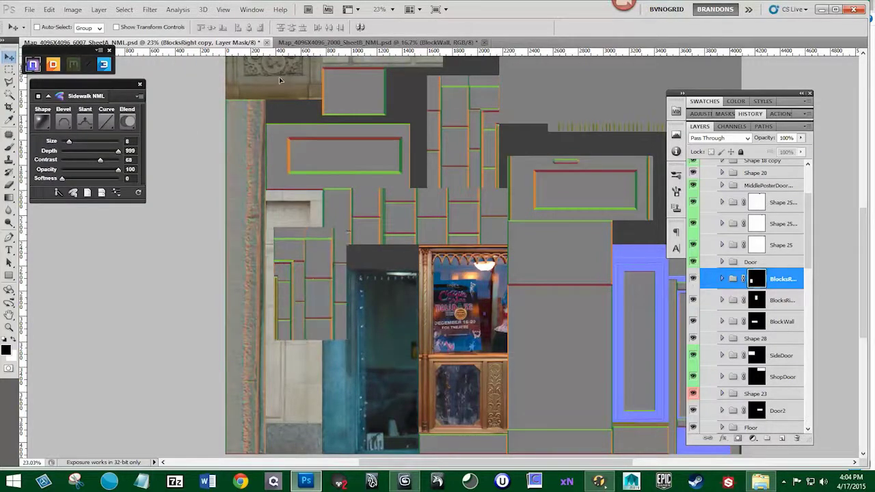
click(222, 8)
click(247, 163)
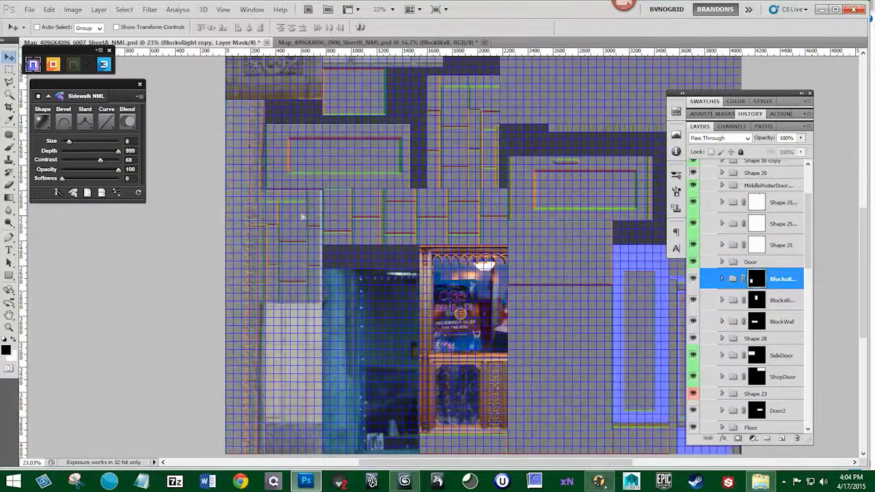
Rescale the BlocksRight copy's width against the pale stone panel, finishing with a 112.95% width scale, and hide the grid
click(692, 279)
click(693, 279)
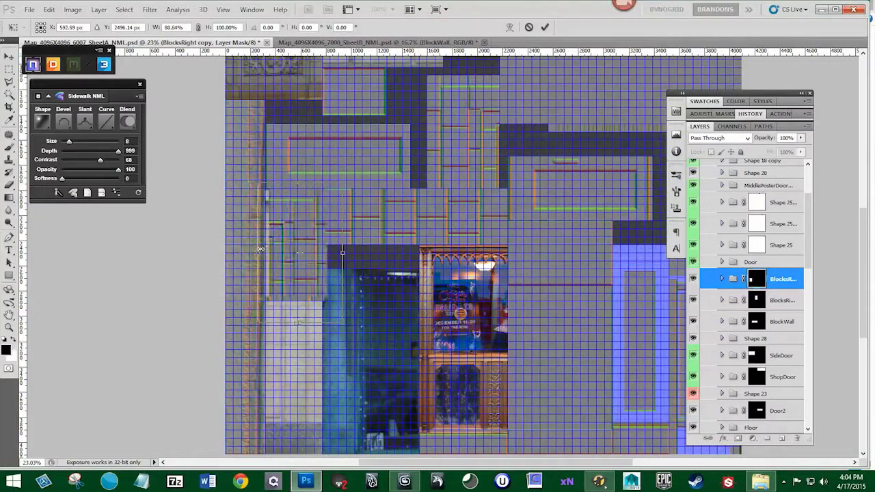
click(223, 9)
click(247, 162)
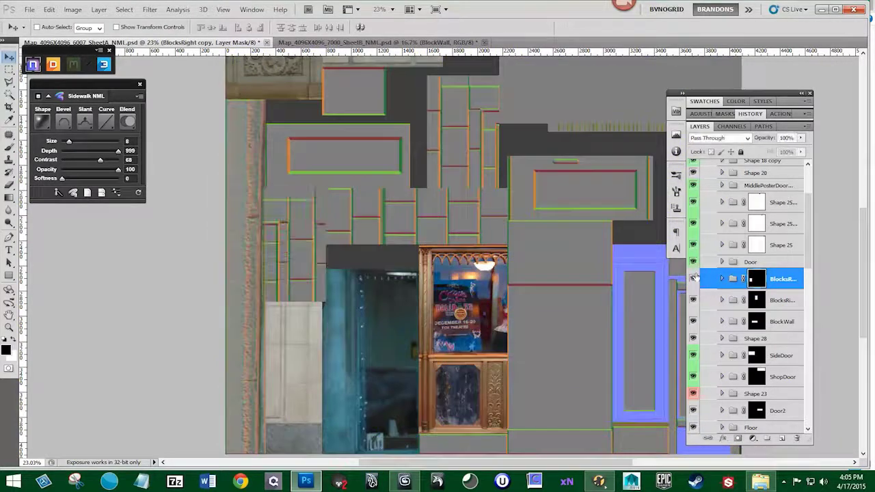
key(ctrl+t)
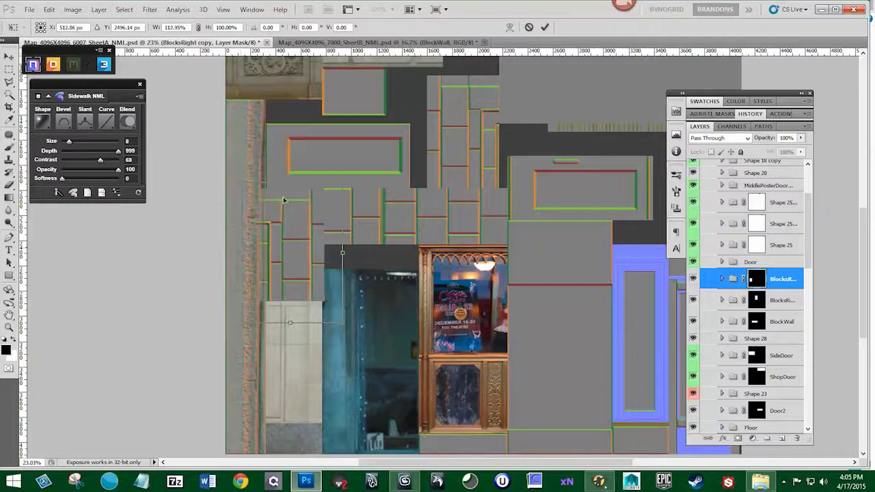
key(Return)
click(692, 279)
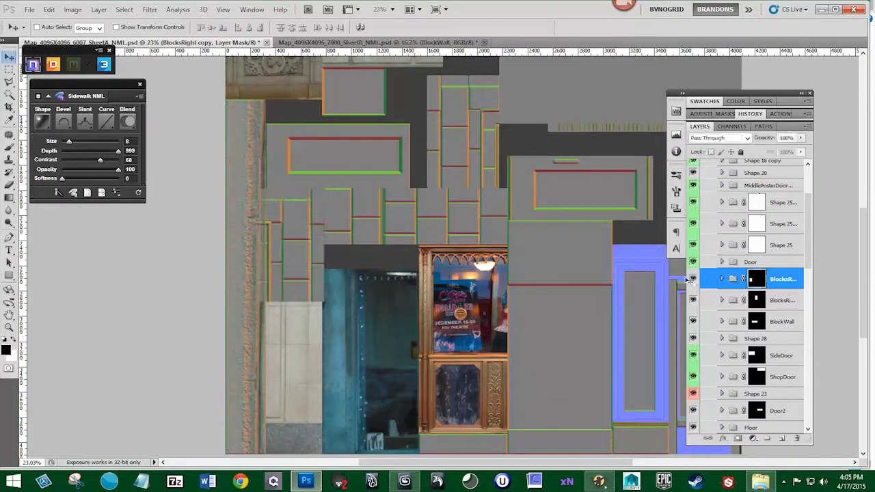
Delete the layer mask from the BlocksRight copy group and check its blocks against the stone texture
drag(755, 279, 797, 438)
key(Return)
click(693, 276)
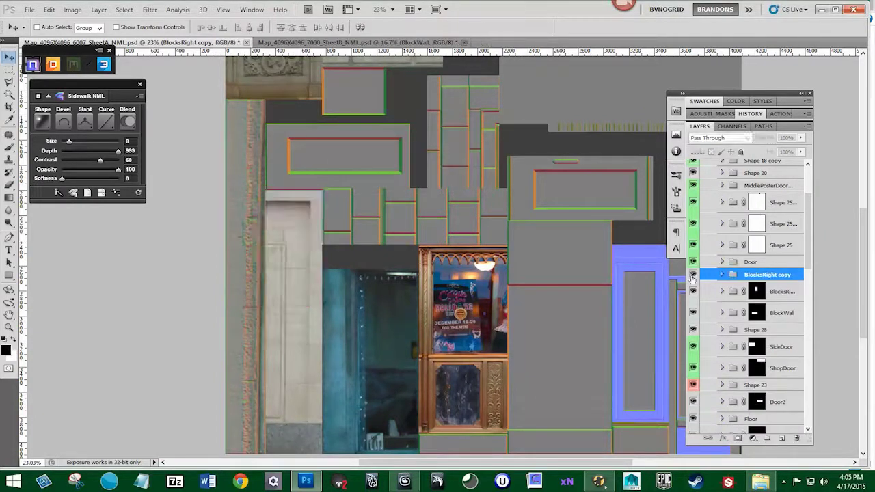
click(693, 274)
Expand BlocksRight copy, select Layer 5, and hide all the other shapes and groups inside the copy
click(722, 274)
click(763, 288)
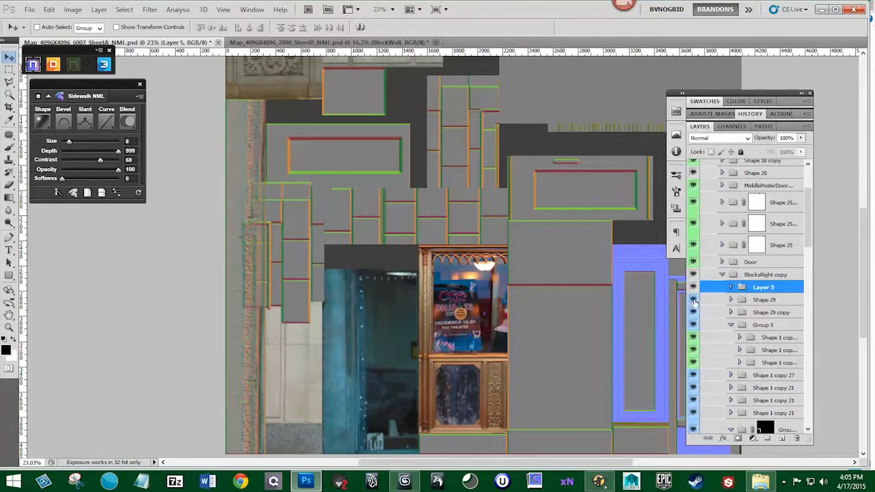
drag(693, 311, 694, 341)
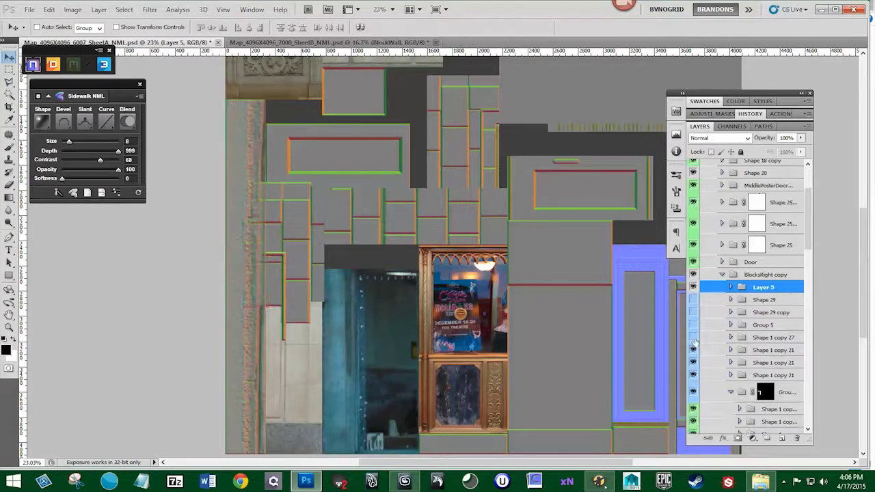
drag(693, 395, 694, 431)
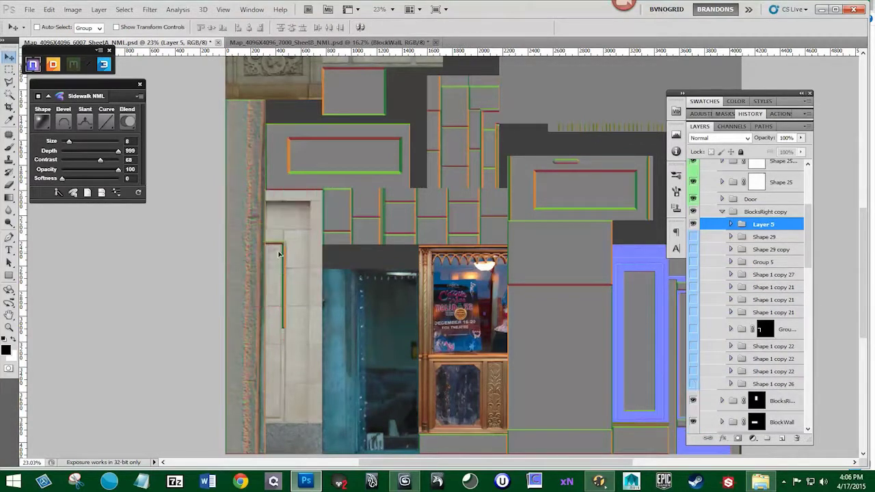
Set Layer 5 to bevel size 3 and contrast 88, and close the tall inset frame with a duplicate scaled to -100% width and height
drag(69, 142, 65, 142)
drag(280, 355, 275, 448)
key(ctrl+t)
drag(310, 307, 233, 450)
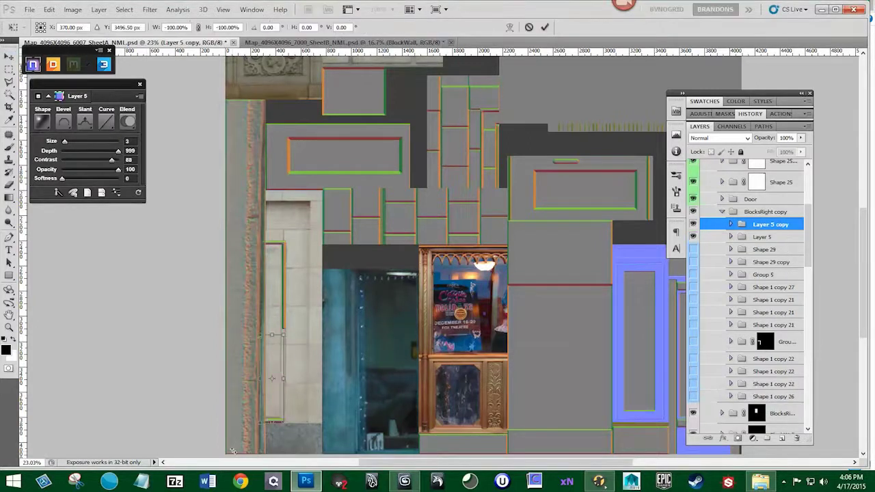
key(Escape)
click(49, 10)
mouse_move(156, 222)
click(245, 363)
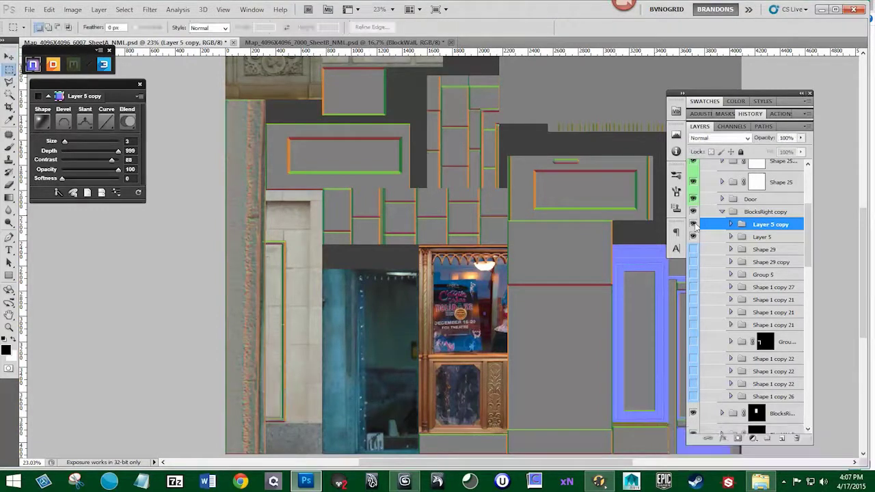
Delete Shape 29 and its copy, show Group 5 and Shape 1 copy 27, and align Shape 1 copy 27 with the stone joints
drag(705, 249, 797, 438)
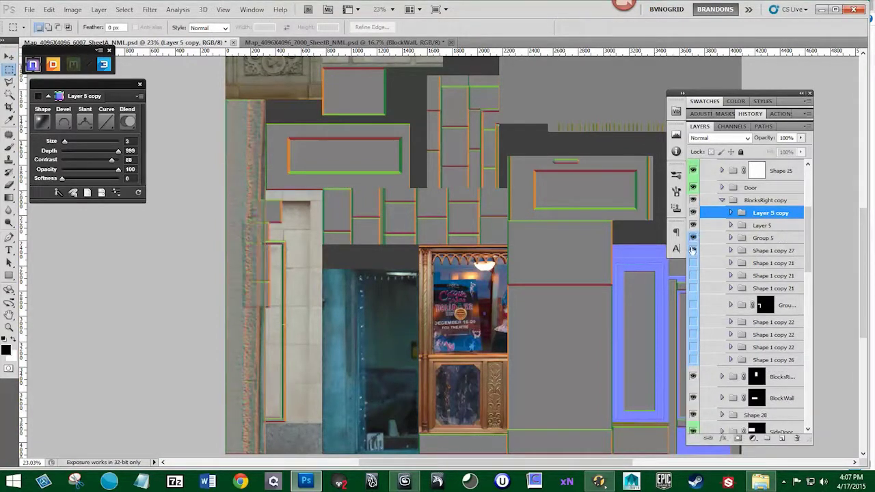
click(749, 252)
key(v)
drag(381, 193, 381, 195)
Show the first Shape 1 copy 21 blocks and scale them and Shape 1 copy 27 to the upper stone courses
click(694, 264)
click(755, 264)
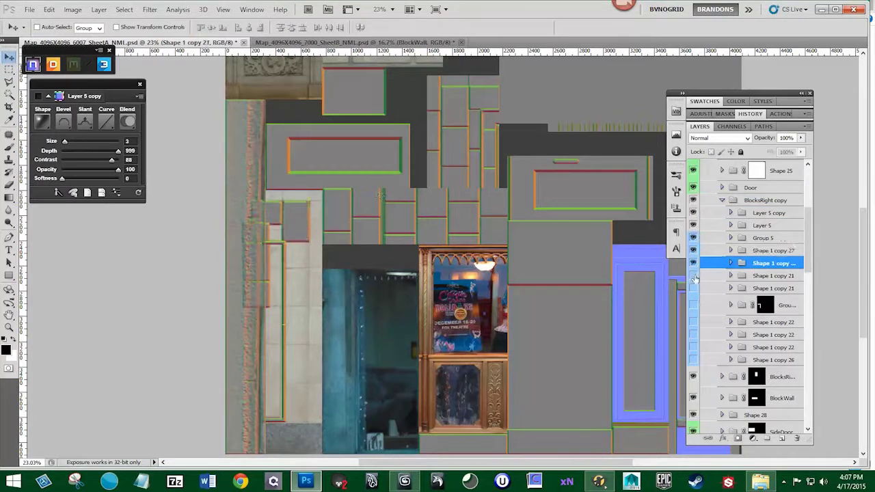
key(ctrl+t)
key(Return)
drag(275, 226, 269, 229)
key(ctrl+t)
key(Return)
key(ctrl+t)
key(Return)
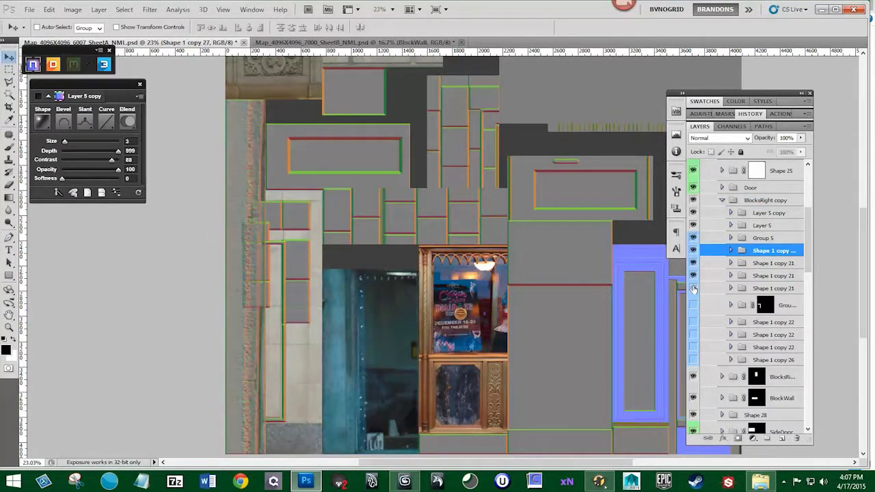
Move and resize the Shape 1 copy 21 blocks to meet the stone joints beside the tall inset, and show the lowest one
ctrl+click(326, 264)
click(771, 250)
ctrl+click(763, 262)
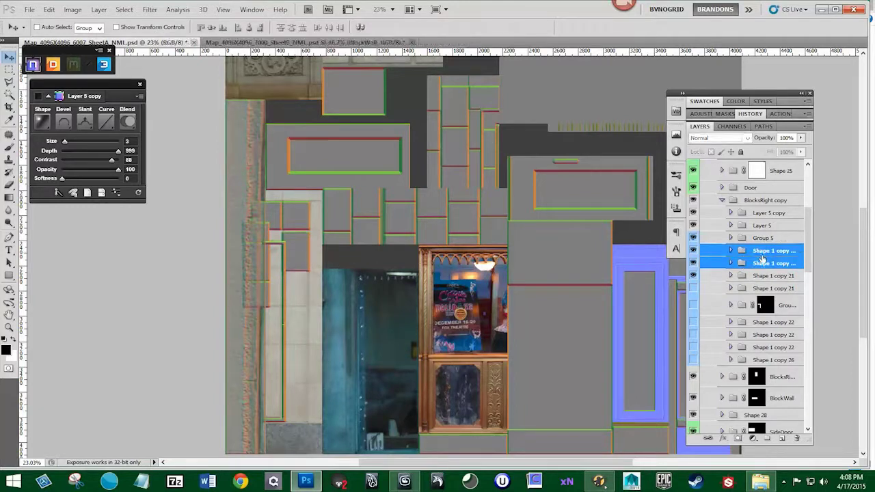
click(752, 250)
key(ctrl+t)
key(Return)
ctrl+click(298, 215)
key(ctrl+t)
drag(311, 212, 313, 212)
key(Return)
key(ctrl+bracketleft)
key(ctrl+bracketleft)
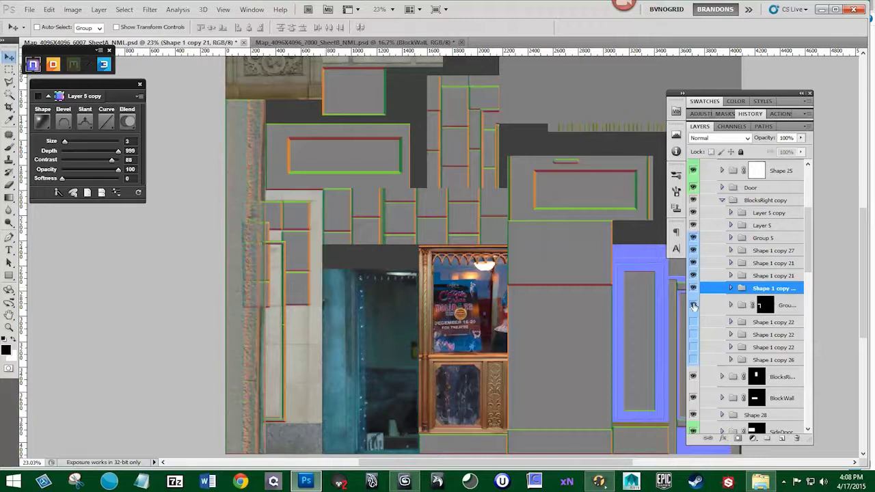
Delete the masked group, a spare Shape 1 copy 22 and Shape 1 copy 26 from BlocksRight copy
drag(785, 309, 797, 438)
click(693, 302)
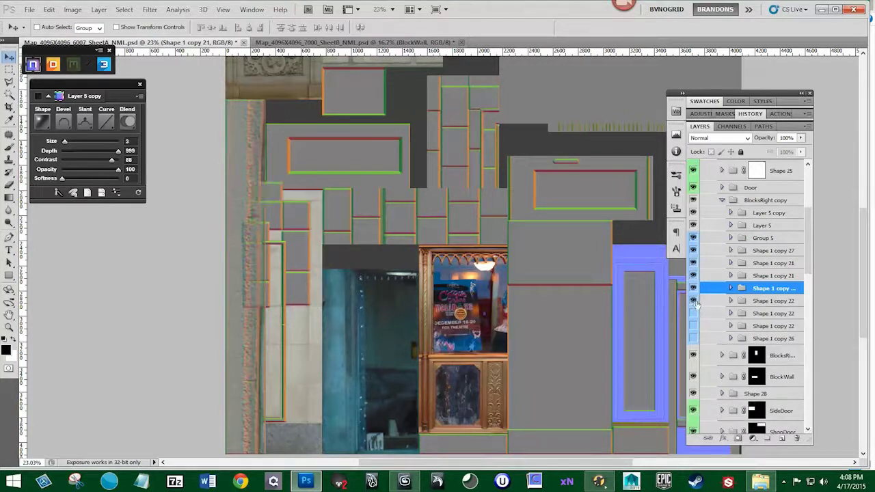
drag(757, 304, 796, 438)
click(694, 305)
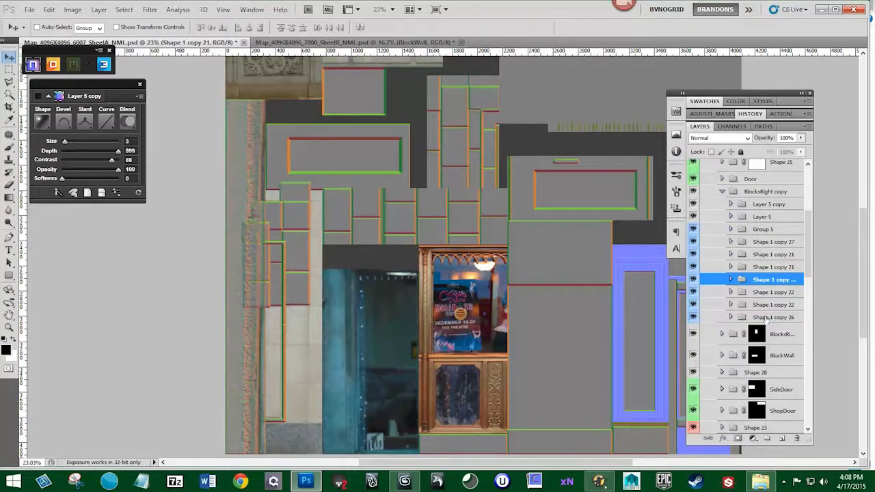
drag(771, 318, 695, 263)
click(693, 283)
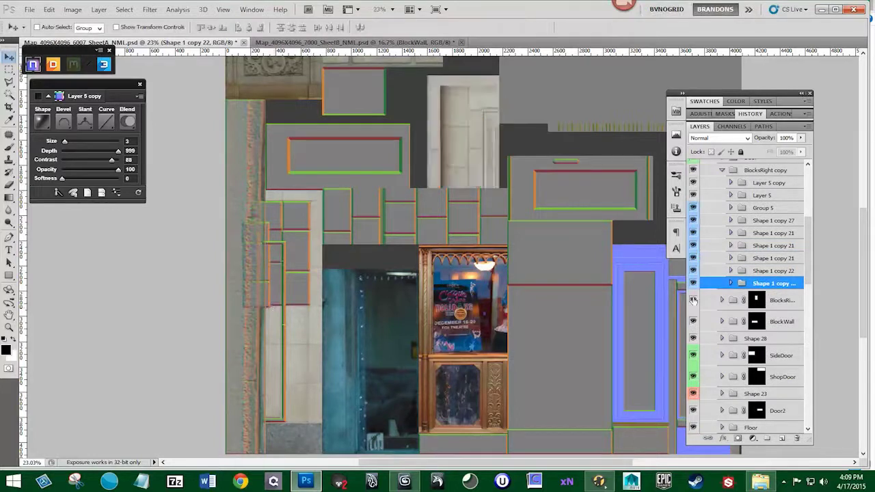
Duplicate the lower Shape 1 copy 21 and Shape 1 copy 22 as the next block row down and fit their heights to the joints
ctrl+click(754, 260)
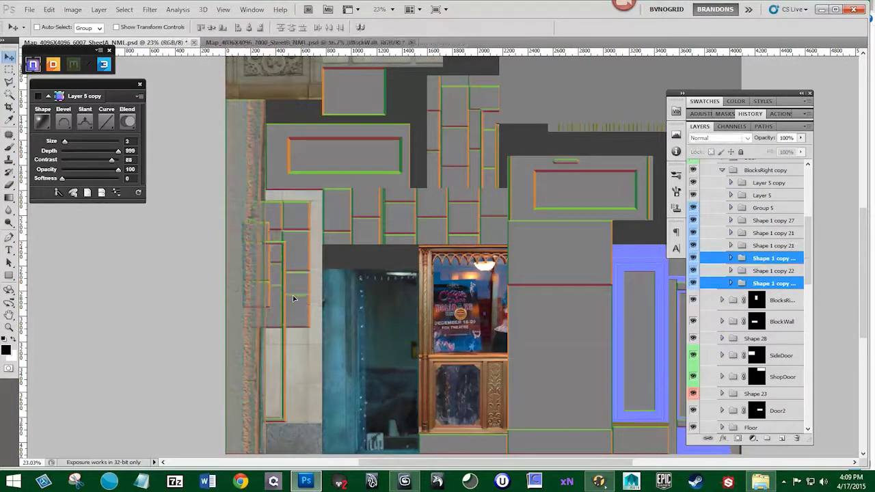
drag(294, 305, 294, 309)
key(ctrl+t)
drag(287, 347, 287, 344)
key(Return)
click(771, 258)
key(ctrl+t)
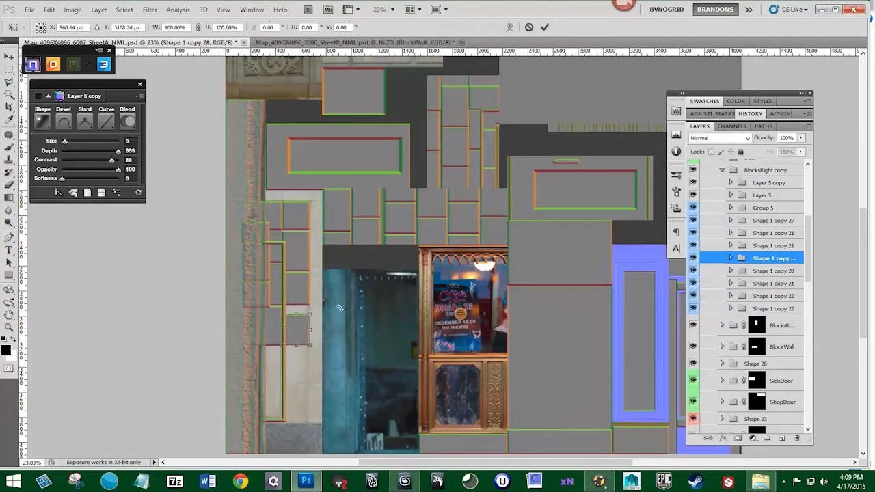
drag(298, 315, 298, 307)
key(Return)
Duplicate the new pair of blocks twice more downward to fill the stone panel to its base
ctrl+click(773, 271)
drag(278, 336, 278, 367)
key(ctrl+j)
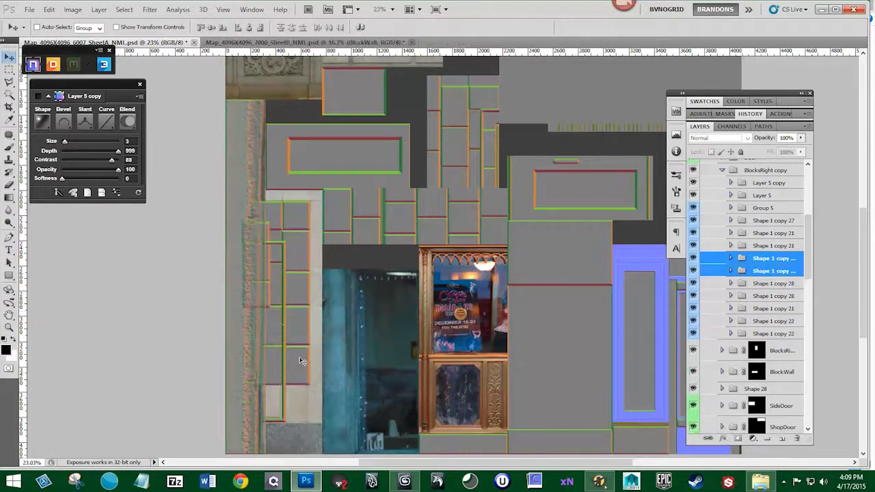
click(759, 259)
shift+click(775, 272)
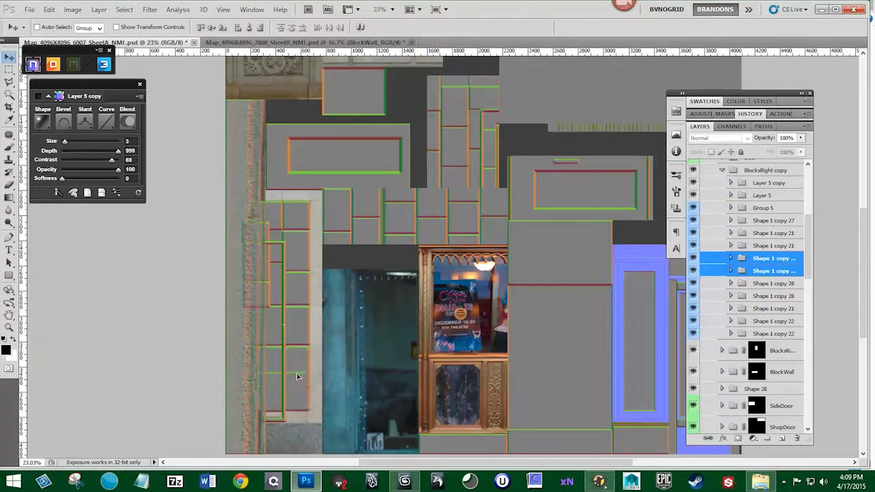
key(ctrl+j)
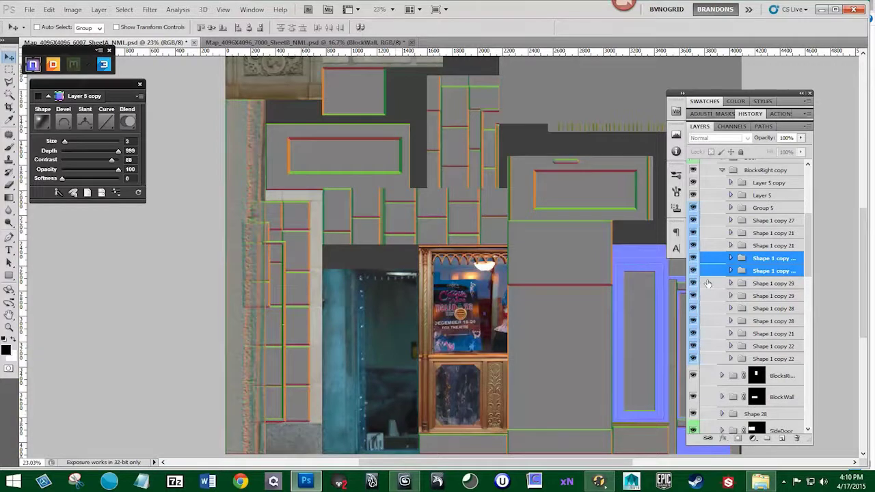
Delete Group 5 and convert an L-shaped selection along the panel's top and right border into a normal shape on a new layer
drag(771, 210, 795, 436)
click(758, 201)
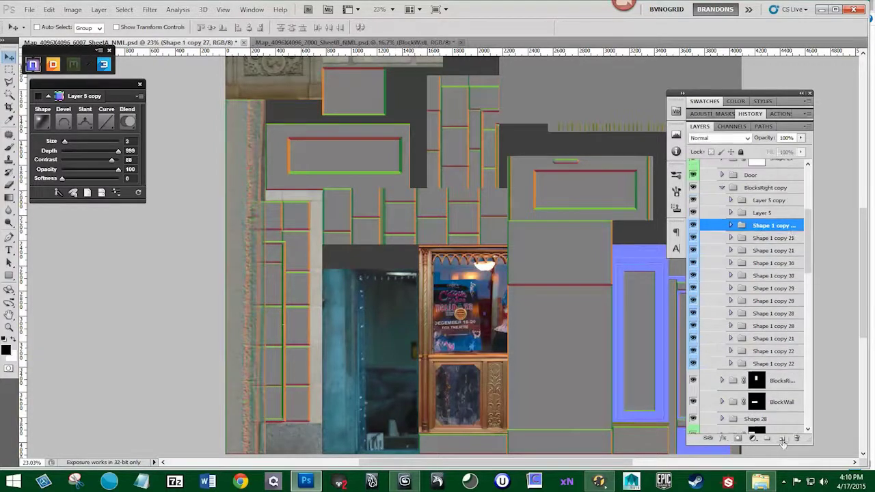
click(782, 439)
key(m)
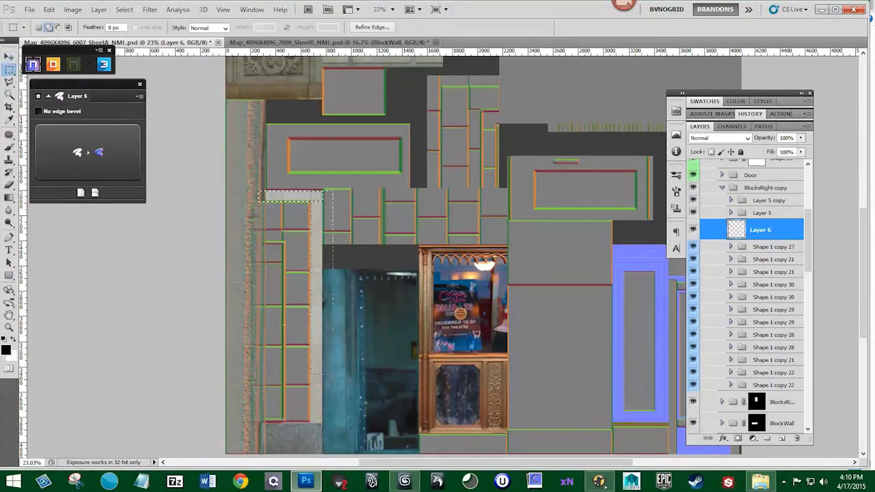
click(76, 153)
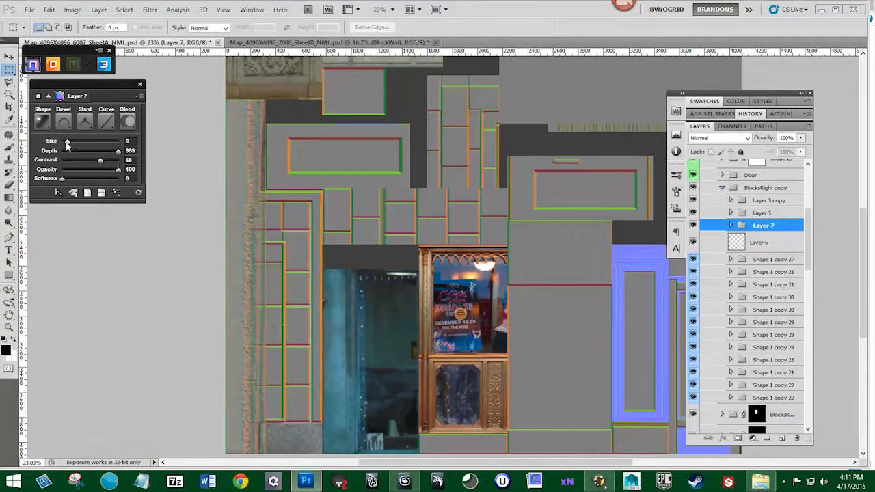
Set Layer 7's bevel size to 6 and mask thin joint strips out of the L-shaped border
click(693, 225)
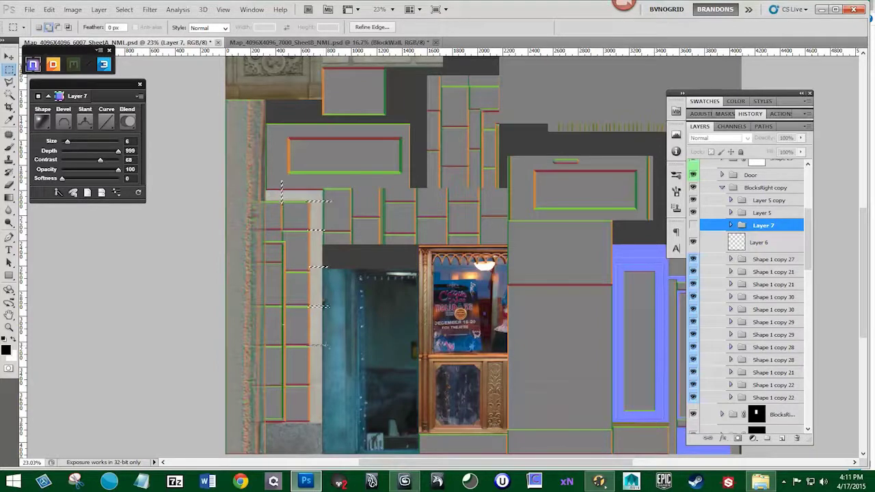
click(694, 225)
key(ctrl+shift+i)
click(738, 438)
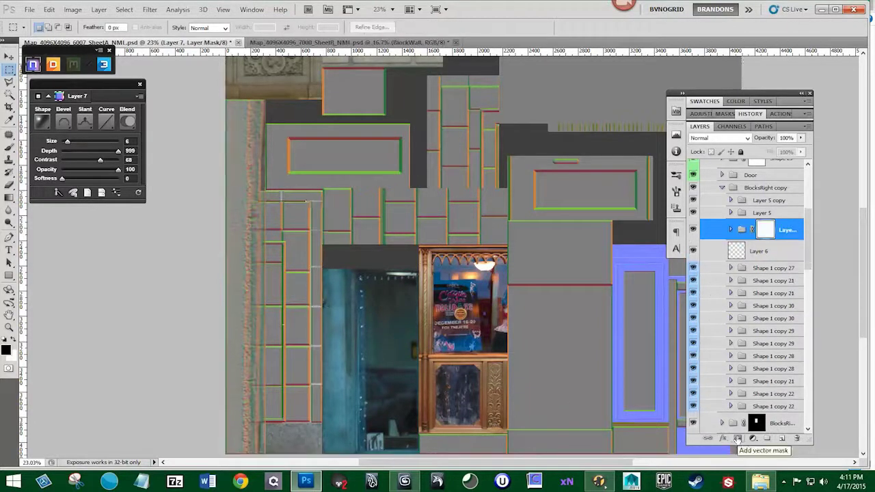
Scale the upper Shape 1 copy 21 block's height to 101.90% to meet the border joint
scroll(307, 204, up, 6)
scroll(286, 204, up, 1)
click(697, 281)
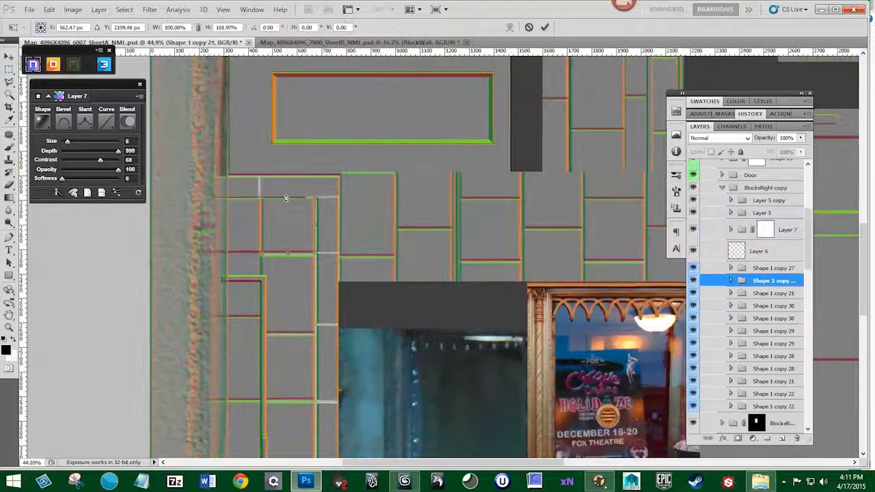
Load Layer 7's mask as a selection and try to convert it into a separate normal shape
scroll(386, 215, down, 3)
ctrl+click(765, 231)
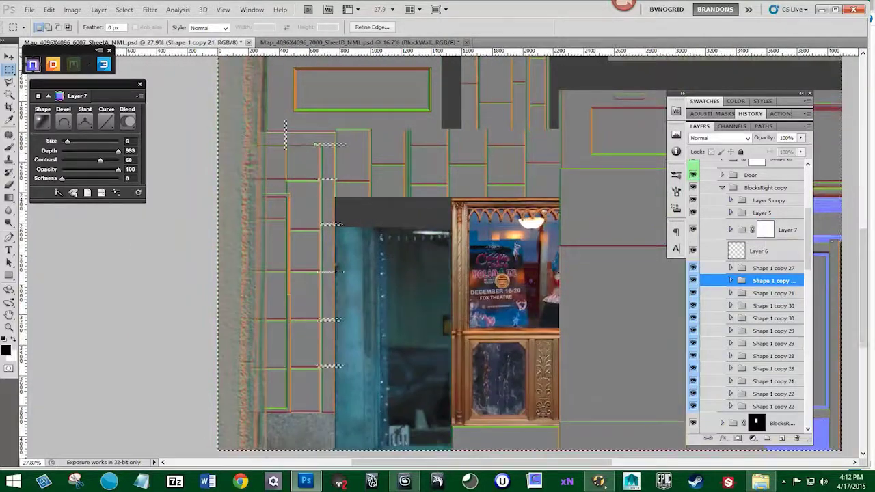
click(78, 146)
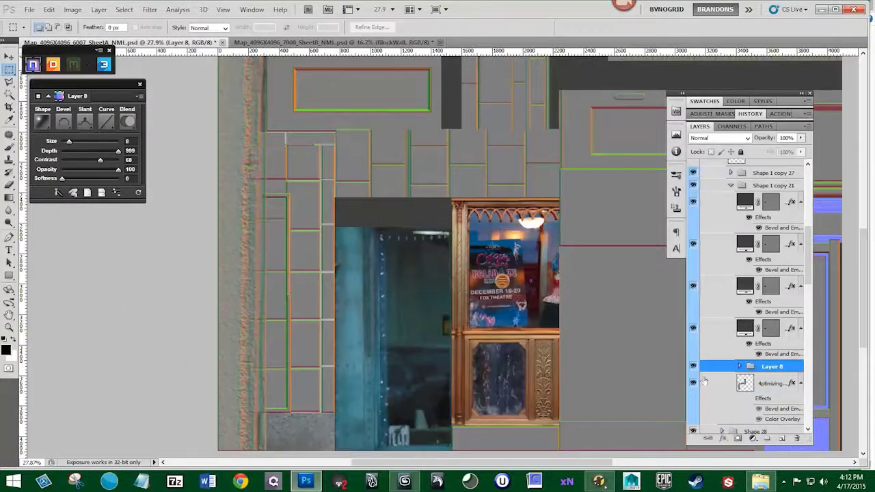
scroll(613, 341, down, 2)
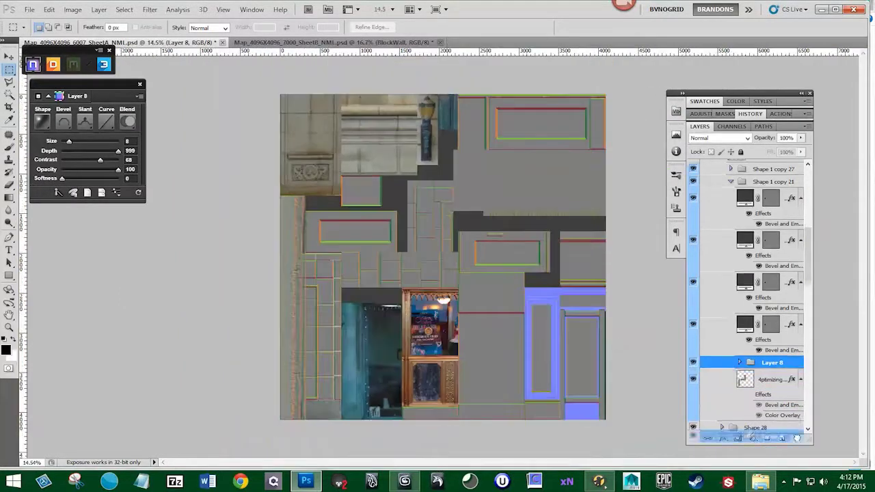
scroll(311, 374, up, 2)
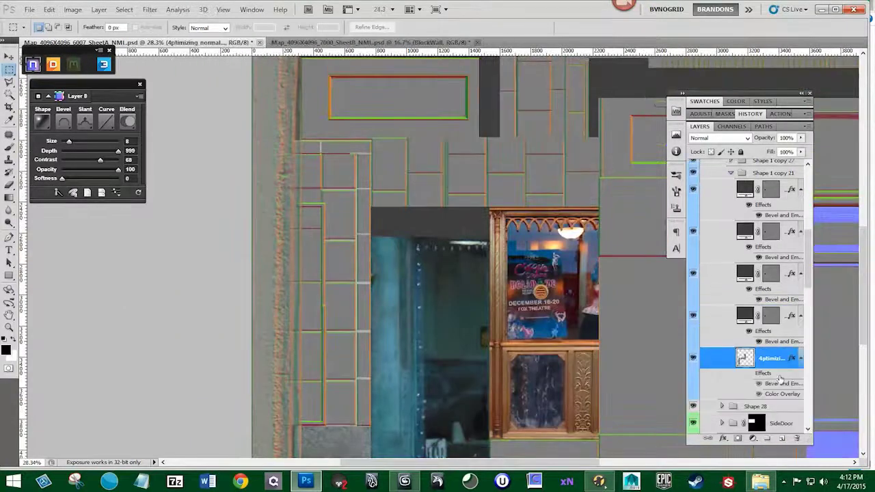
Step back through the history to before the mask selection was converted into a normal shape
click(749, 115)
click(737, 252)
click(737, 231)
click(737, 134)
scroll(737, 157, up, 3)
click(734, 198)
click(736, 174)
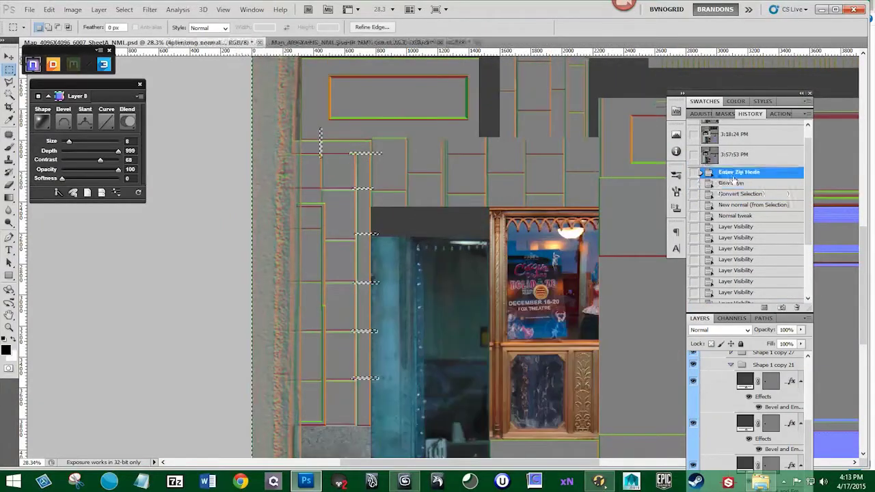
click(736, 183)
Enlarge the working view by moving and collapsing the panels, and toggle the 4ptimizing normal layer to check what it covers
drag(748, 94, 786, 28)
double_click(788, 48)
click(731, 311)
scroll(731, 309, down, 1)
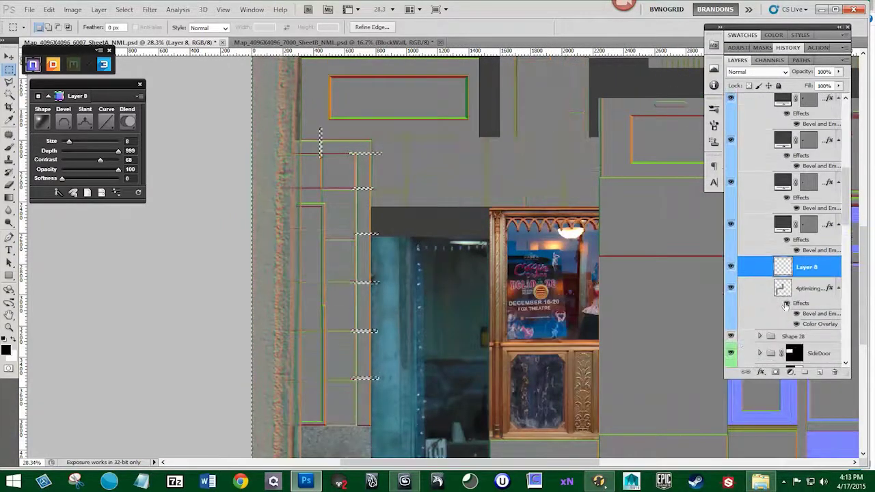
click(731, 290)
click(731, 289)
click(803, 288)
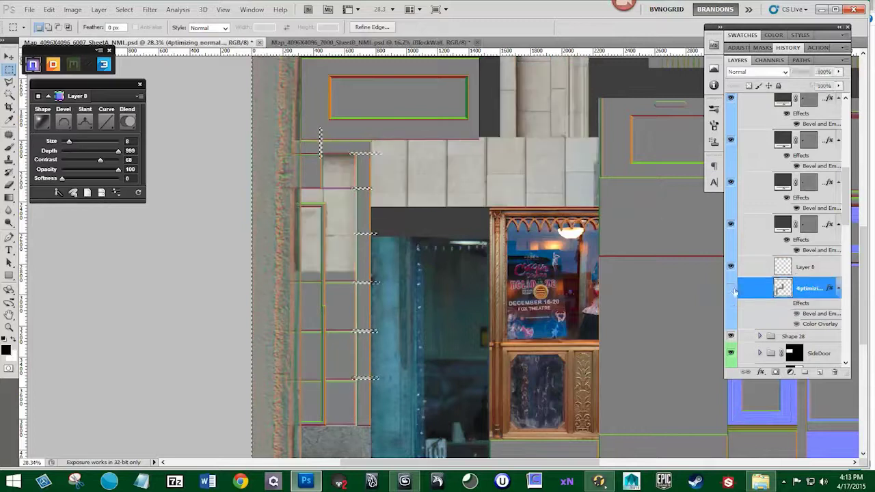
Save the document under the new name Map_4096X4096_6008Bkup_SheetA_NML.psd
key(ctrl+shift+s)
key(Return)
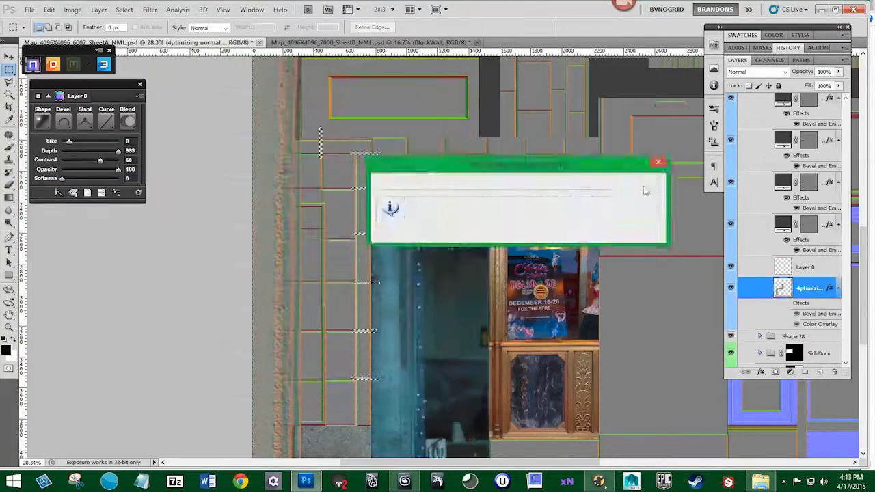
scroll(731, 321, down, 1)
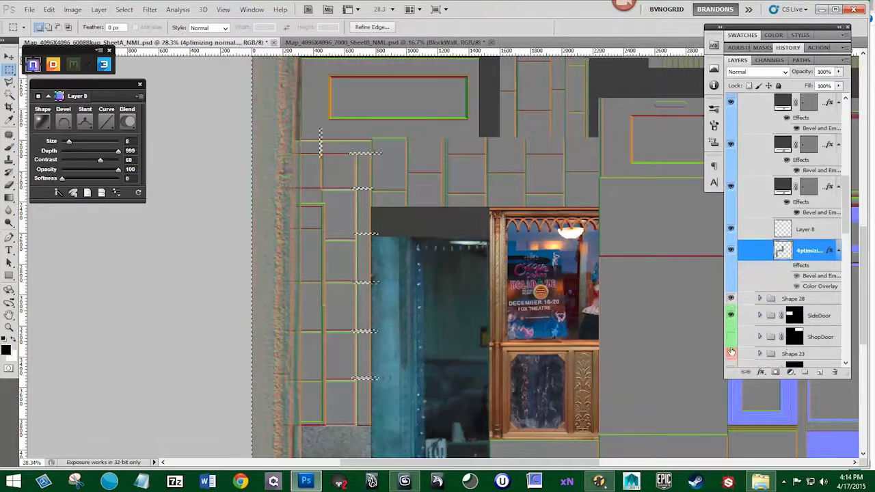
Check the visibility of the BlocksRight copy layers and load Layer 7's mask as a selection
scroll(731, 352, up, 3)
click(731, 144)
click(731, 144)
scroll(730, 144, up, 3)
click(730, 207)
click(731, 206)
click(769, 207)
click(805, 210)
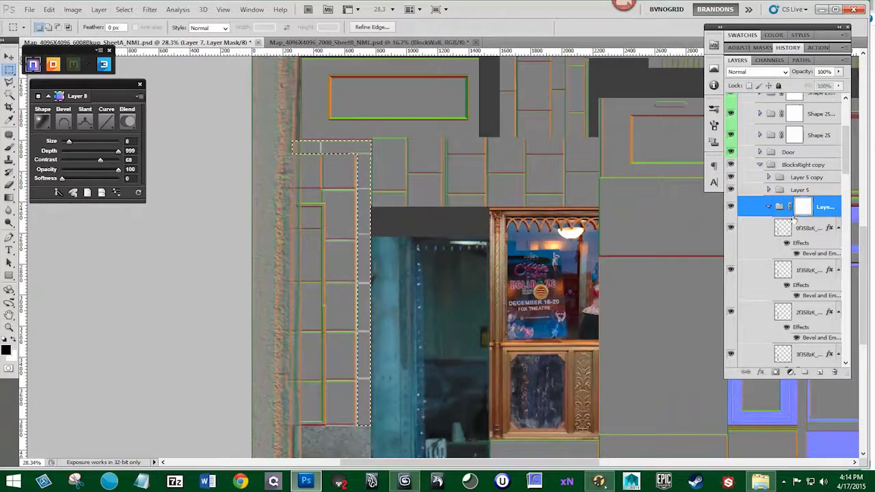
Fill the inverted mask selection's joint strips with black on a new layer and move that layer above the Layer 7 group
click(820, 372)
key(i)
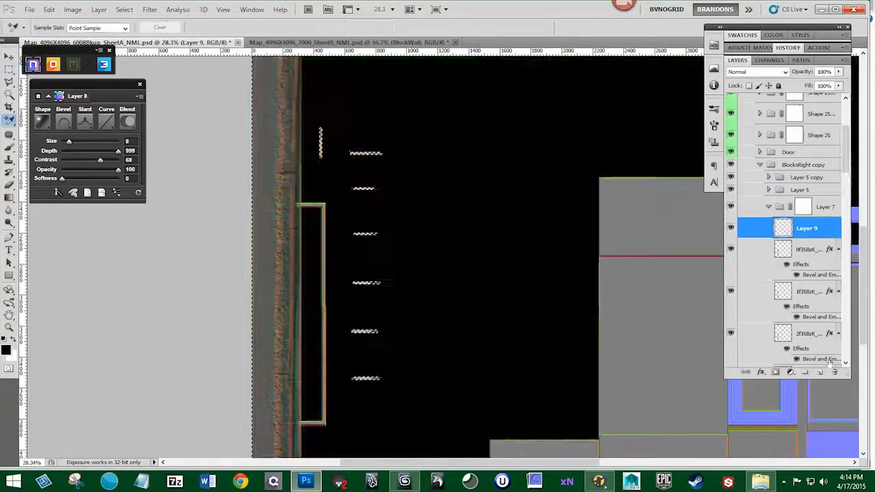
click(123, 9)
click(144, 53)
drag(802, 228, 813, 200)
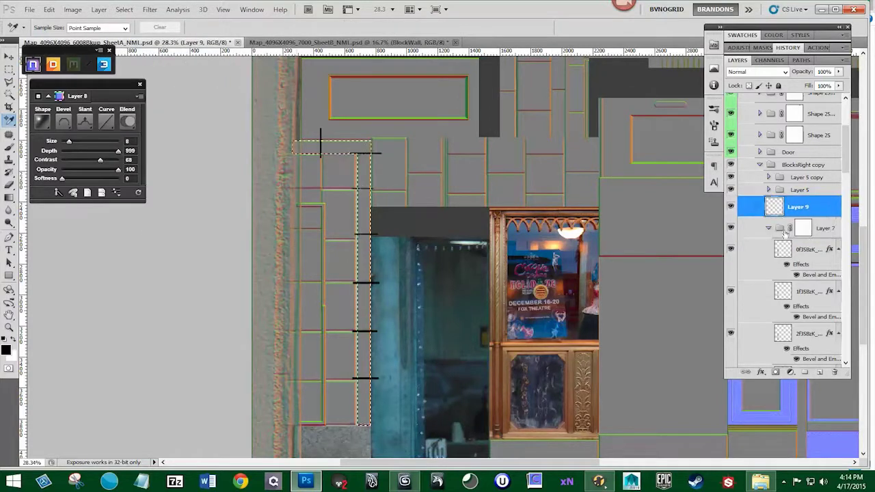
Convert the L-shaped border selection, split at the joint strips, into a normal shape on a new layer and place it above Layer 5
click(819, 372)
click(77, 144)
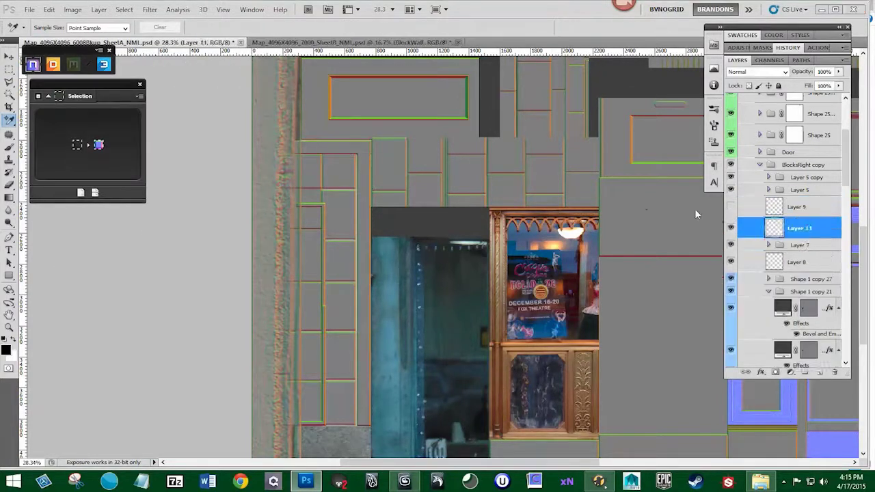
drag(806, 227, 733, 195)
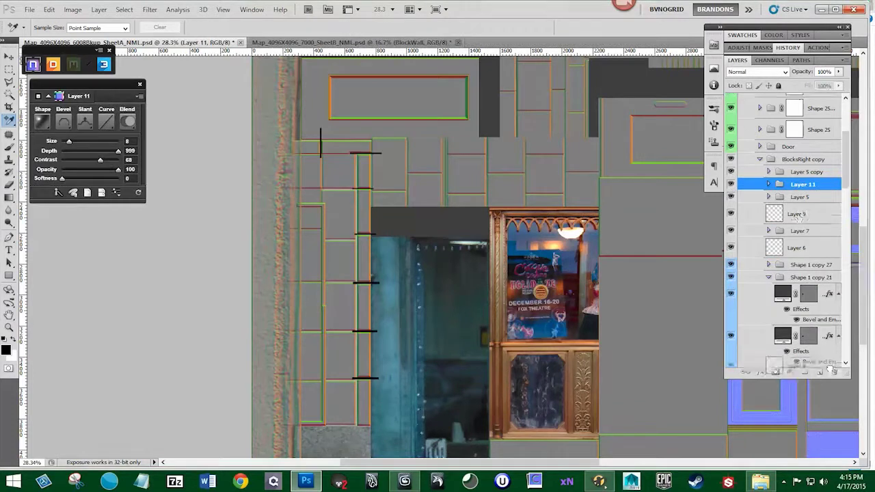
Delete the helper strip layers Layer 9, Layer 7 and Layer 6 from the BlocksRight copy group
drag(792, 213, 834, 372)
click(731, 177)
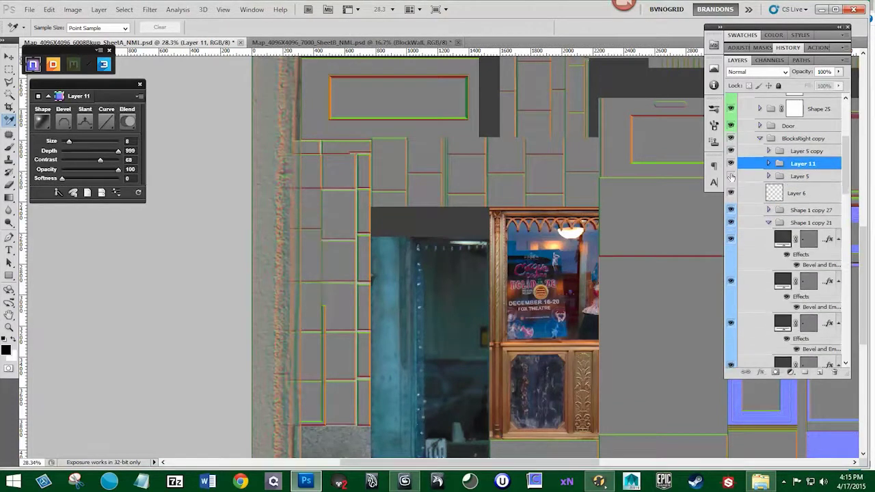
click(732, 178)
ctrl+click(774, 193)
click(419, 184)
drag(793, 193, 835, 371)
Inspect the Layer 11 border shapes, try a layer mask on their group, and undo the mask
click(731, 160)
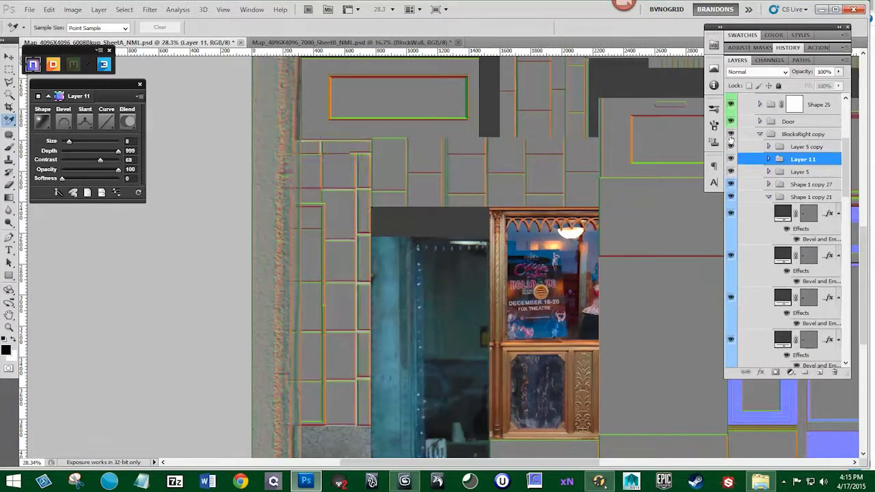
click(731, 158)
click(731, 159)
drag(731, 146, 731, 159)
click(768, 159)
scroll(398, 159, up, 3)
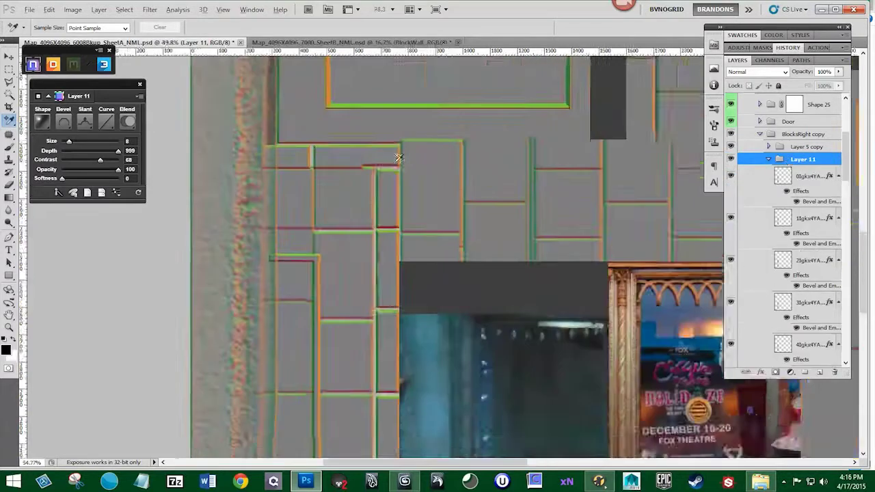
key(m)
scroll(377, 213, up, 4)
scroll(329, 243, down, 6)
scroll(308, 246, up, 2)
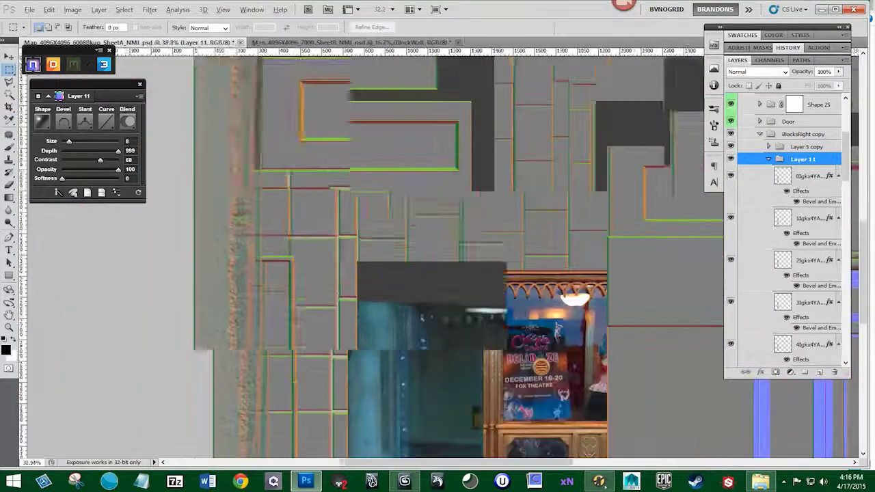
scroll(326, 203, up, 1)
click(776, 372)
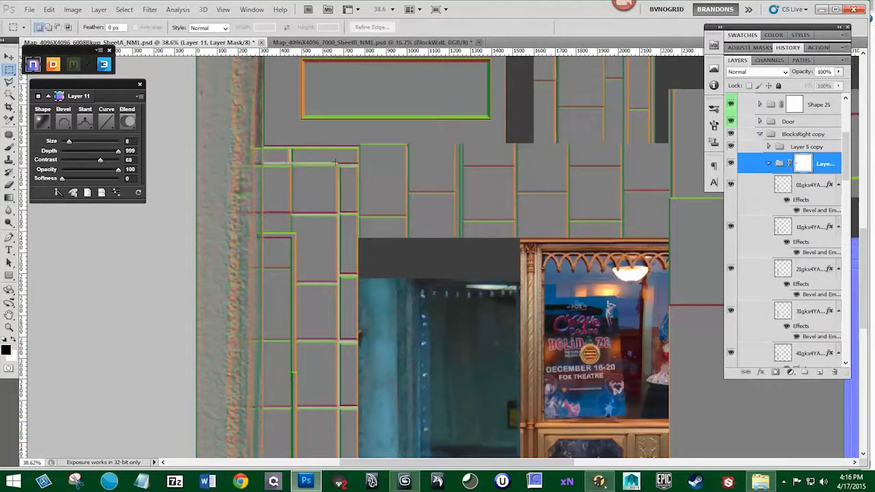
key(ctrl+z)
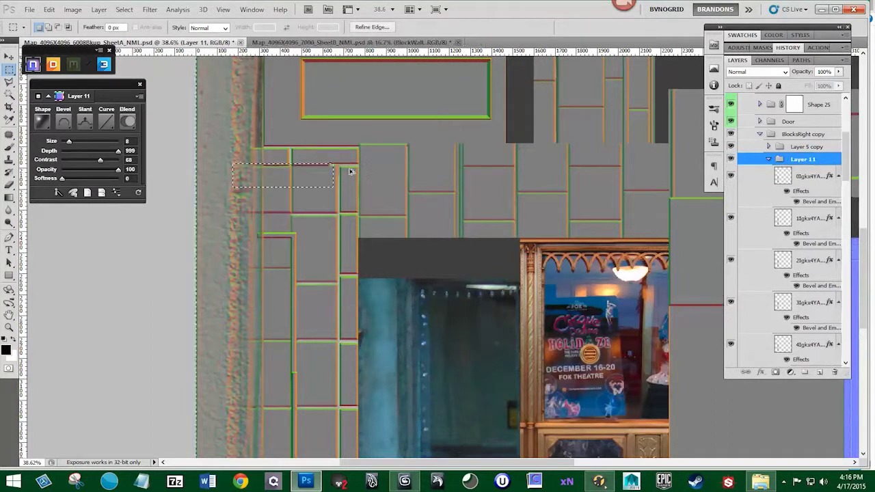
Try to transform the narrow selected strip at the upper corner of the Layer 11 border, and step back to before that border shape
scroll(326, 161, up, 6)
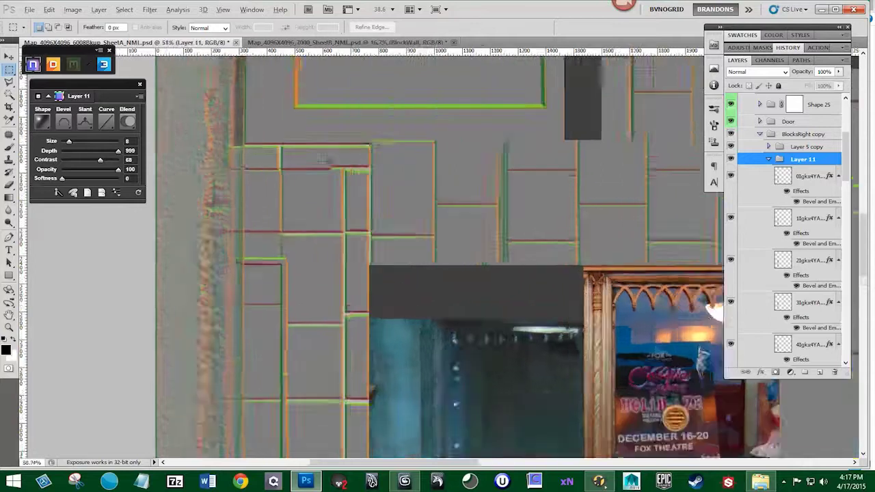
key(ctrl+t)
scroll(417, 205, down, 7)
key(Return)
scroll(367, 106, up, 1)
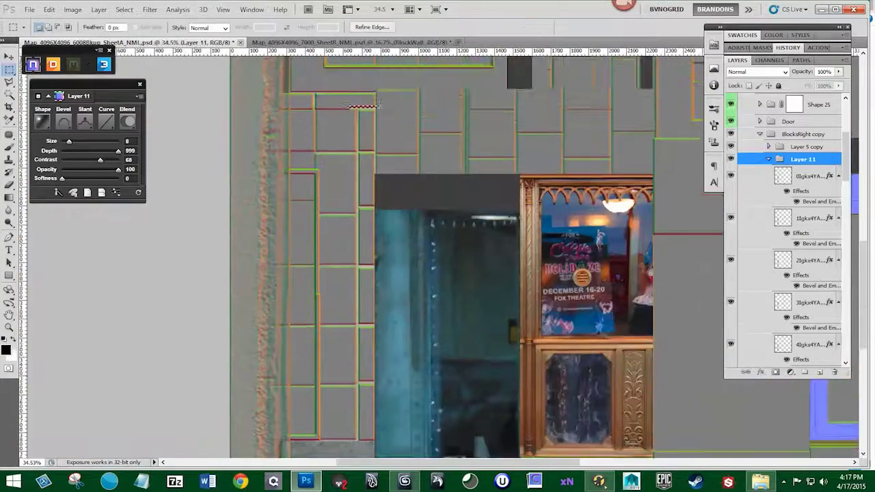
scroll(370, 102, up, 5)
key(ctrl+alt+z)
key(ctrl+alt+z)
key(ctrl+alt+z)
Correct the L-shaped border selection at its upper corner, convert it into a normal shape, and collapse the Shape 1 copy 21 group
click(327, 146)
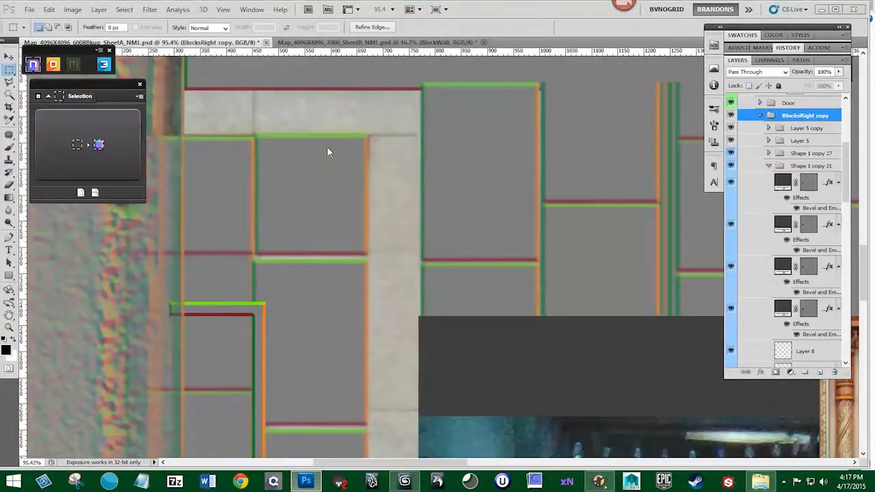
drag(327, 146, 384, 136)
scroll(311, 196, down, 4)
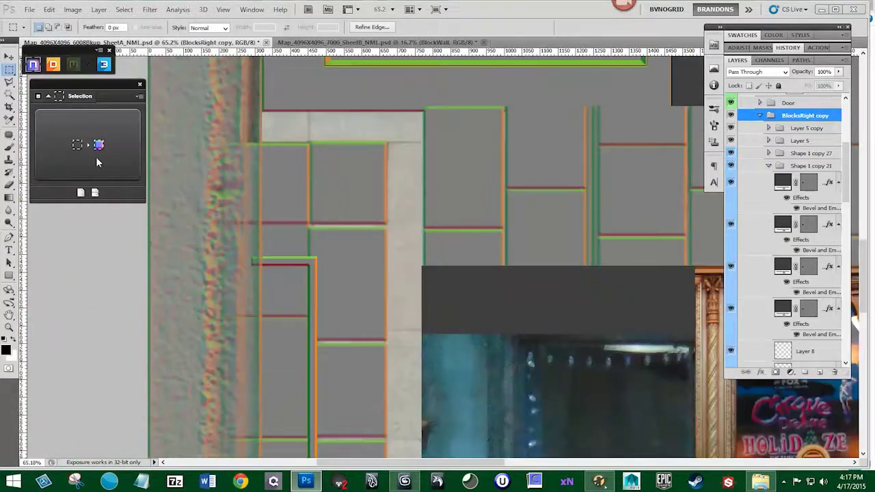
click(96, 157)
scroll(383, 205, down, 7)
drag(439, 283, 431, 211)
scroll(410, 188, down, 1)
click(814, 178)
click(769, 179)
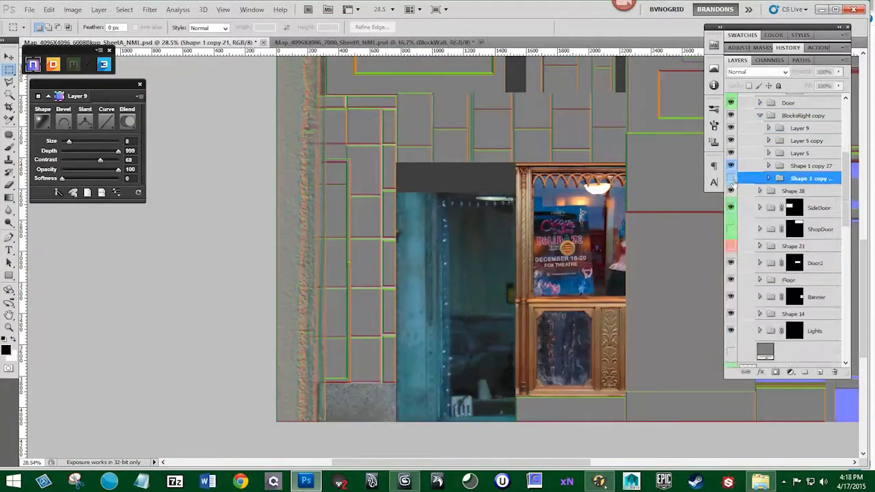
Draw a rectangle over the left stone wall on a new layer below Shape 1 copy 21 and convert it into a normal shape of size 0
click(731, 178)
click(732, 178)
click(732, 192)
click(731, 192)
key(ctrl+shift+alt+n)
mouse_move(804, 178)
mouse_down()
mouse_move(813, 200)
mouse_move(787, 188)
mouse_up()
scroll(793, 195, down, 1)
key(u)
drag(250, 86, 403, 428)
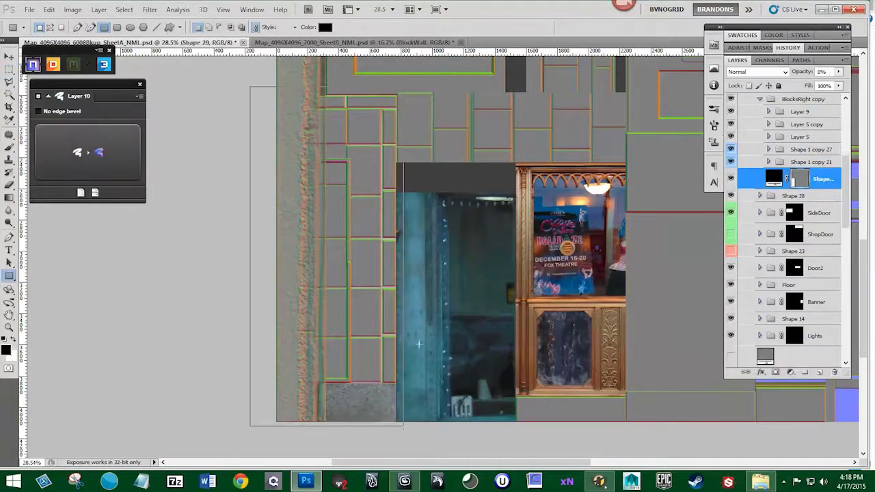
click(80, 152)
Mask the Shape 29 group to a grid-aligned rectangle around the left stone wall, showing the grid only while selecting
click(223, 9)
click(356, 195)
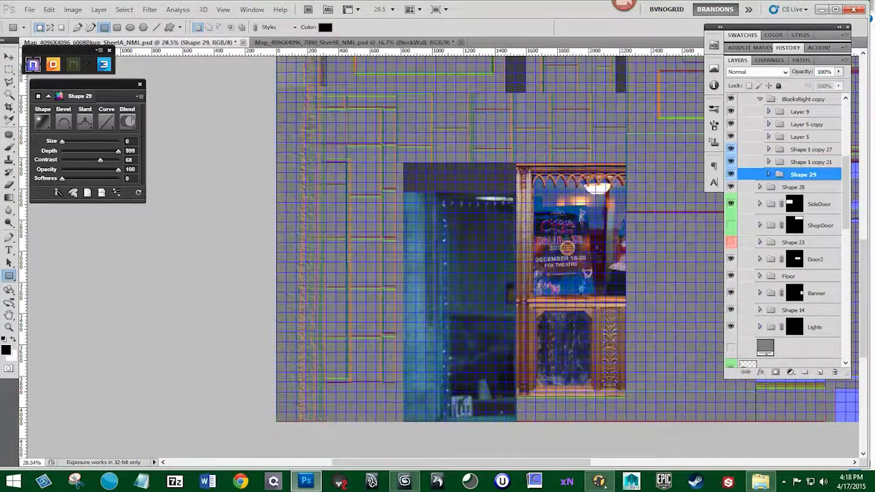
click(9, 70)
click(731, 99)
drag(326, 92, 396, 382)
click(731, 99)
click(775, 372)
click(223, 10)
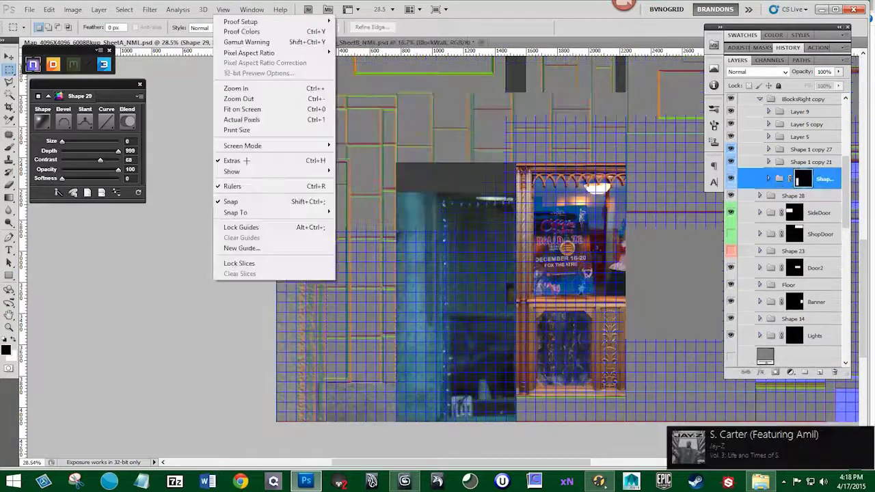
click(356, 194)
Save the document under the new name Map_4096X4096_6010_SheetA_NML.psd
drag(369, 205, 307, 294)
scroll(308, 294, down, 4)
click(30, 9)
click(64, 176)
drag(340, 258, 335, 258)
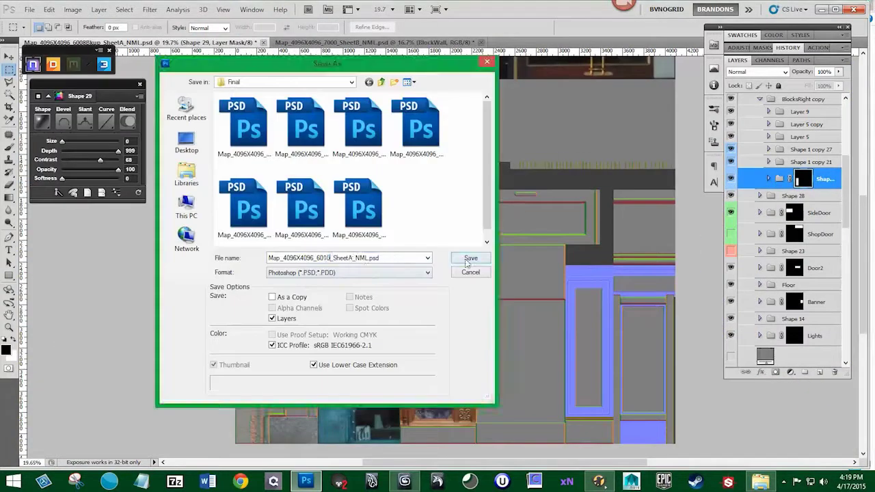
click(470, 259)
Close all open documents without saving and open the Final folder in File Explorer
key(ctrl+alt+w)
key(n)
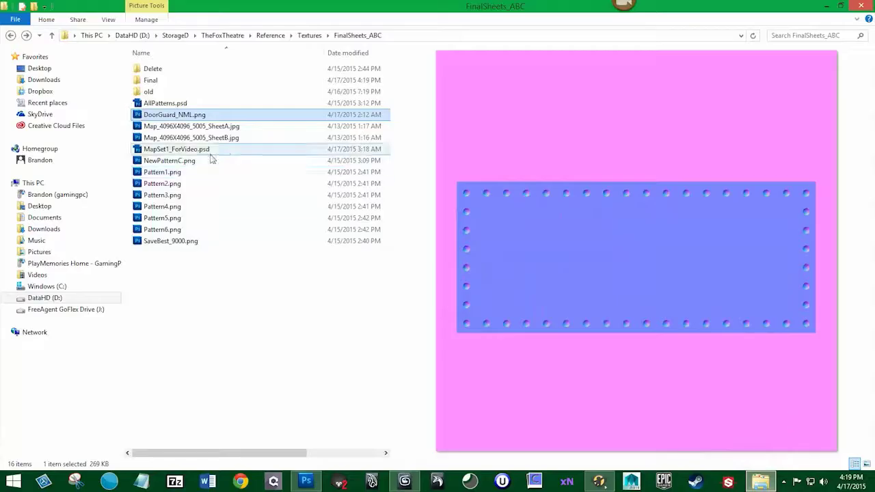
double_click(150, 80)
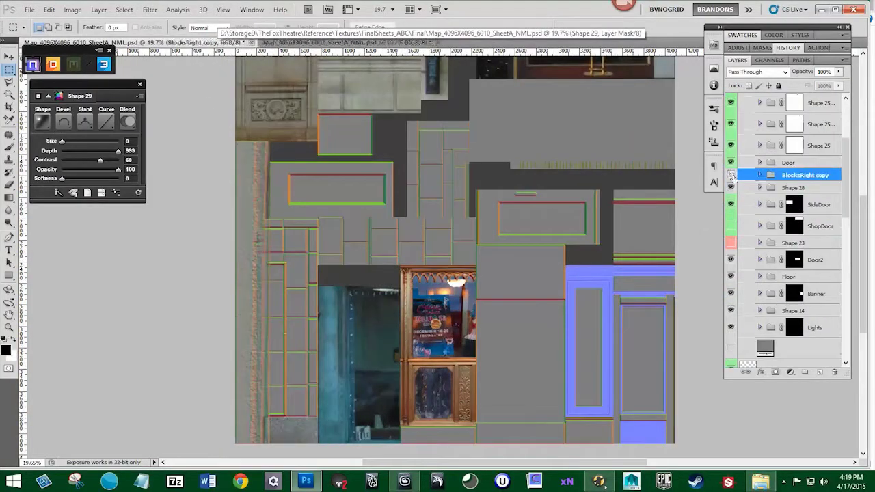
Show the BlocksRight copy group and check which areas its subgroups and the neighbouring groups cover
click(733, 176)
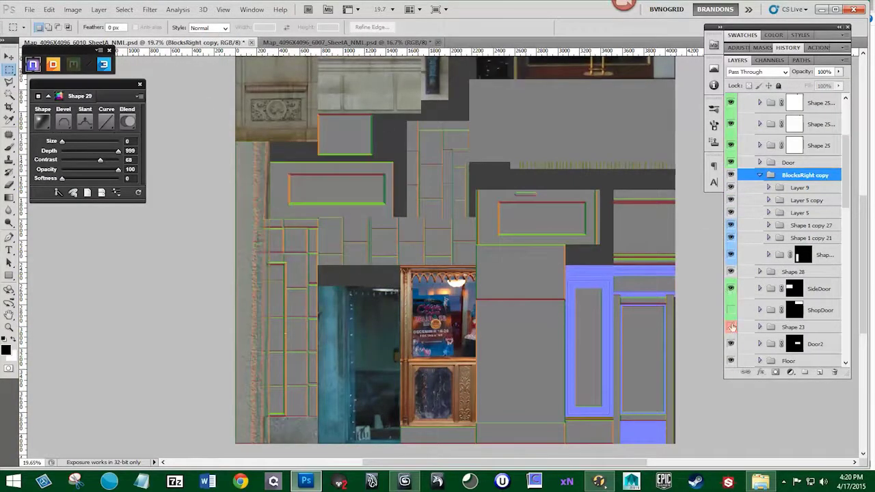
click(731, 344)
click(731, 344)
scroll(732, 328, down, 4)
click(732, 270)
click(732, 270)
scroll(732, 266, up, 3)
drag(731, 150, 731, 203)
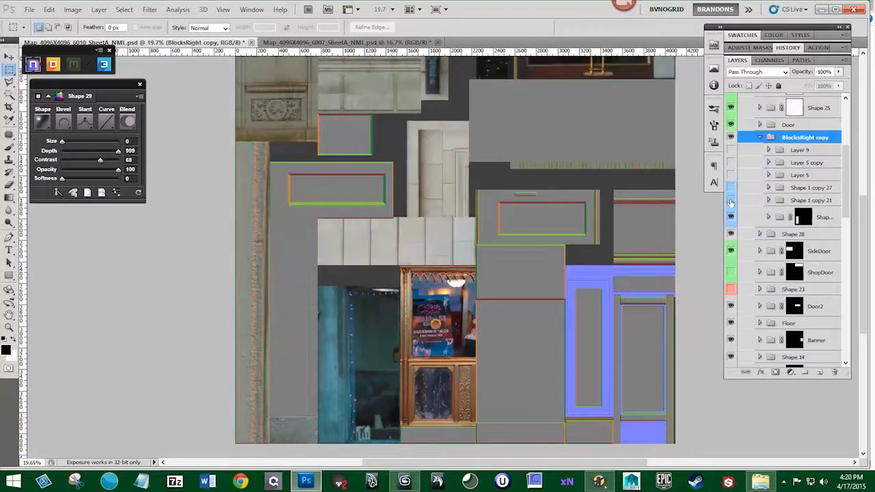
click(731, 202)
Expand the Shape 1 copy 21 group and delete the spare layer beneath its shapes
click(769, 200)
scroll(768, 225, down, 5)
click(807, 271)
click(835, 372)
click(416, 182)
Check the visibility of the remaining shape layers inside the Shape 1 copy 21 group
click(731, 272)
click(731, 271)
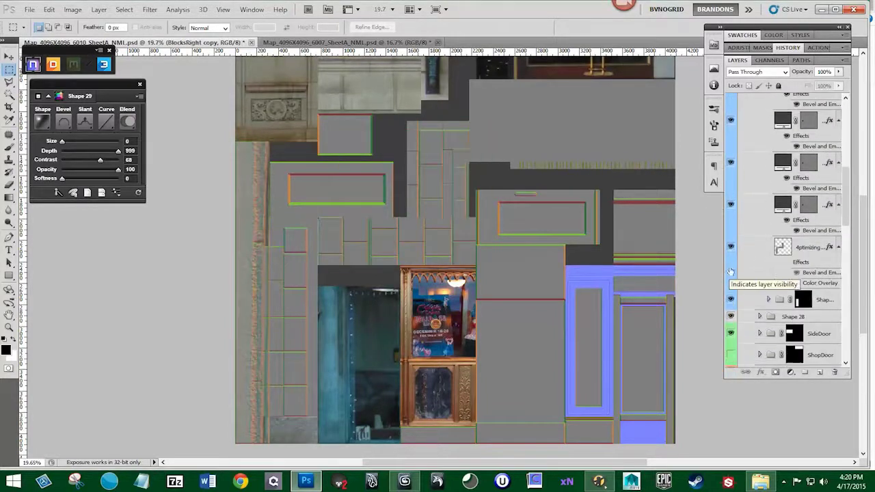
click(731, 247)
scroll(730, 248, up, 3)
drag(730, 125, 731, 162)
scroll(731, 205, down, 3)
click(731, 234)
scroll(802, 231, up, 5)
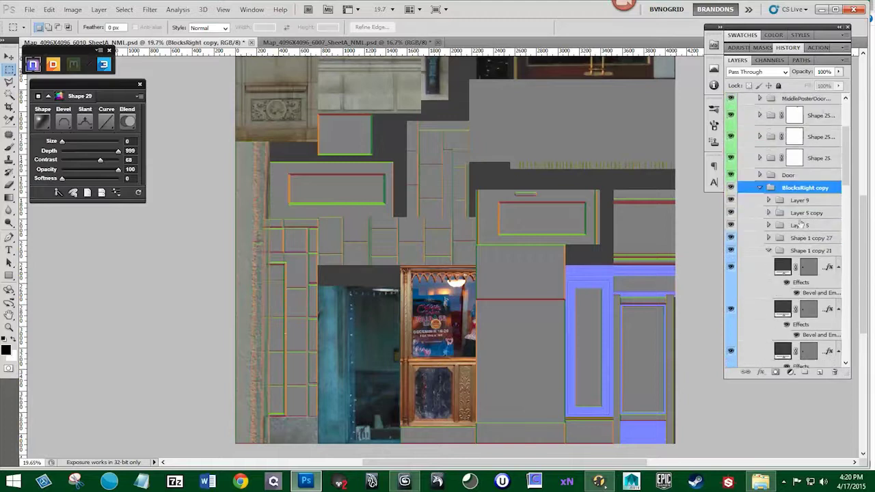
Mask the merged block layer in Shape 1 copy 21 with the Shape 29 mask's area, and collapse the BlocksRight copy group
scroll(773, 209, down, 5)
ctrl+click(803, 311)
click(813, 258)
click(775, 372)
scroll(785, 320, up, 6)
click(760, 225)
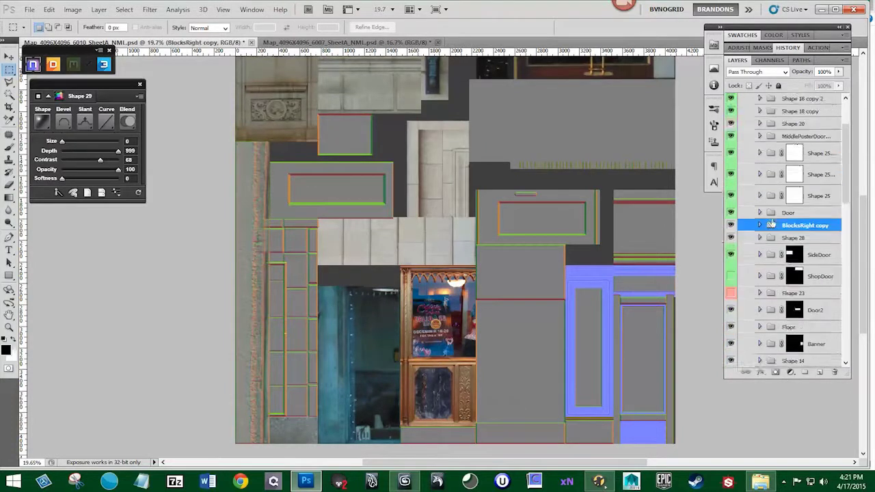
Copy the masked BlocksRight and BlockWall groups from Map_4096X4096_6007_SheetA_NML.psd into the 6010 document and check their visibility
click(345, 42)
scroll(800, 259, down, 10)
click(822, 273)
shift+click(822, 294)
key(v)
drag(328, 42, 492, 131)
drag(492, 321, 338, 270)
drag(492, 131, 276, 47)
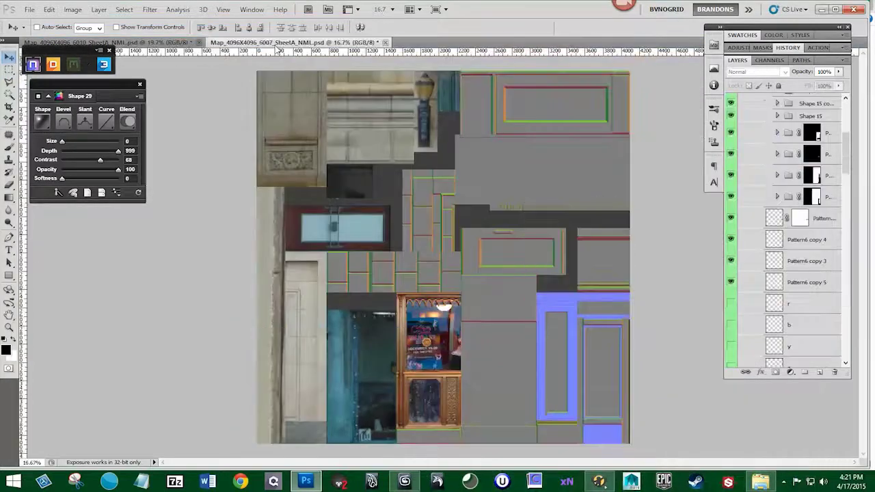
click(137, 43)
scroll(804, 153, down, 3)
click(732, 172)
click(732, 172)
Close the 6007 document and save the combined sheet as Map_4096X4096_7000_SheetA_NML.psd
click(386, 42)
click(396, 183)
key(ctrl+0)
click(30, 10)
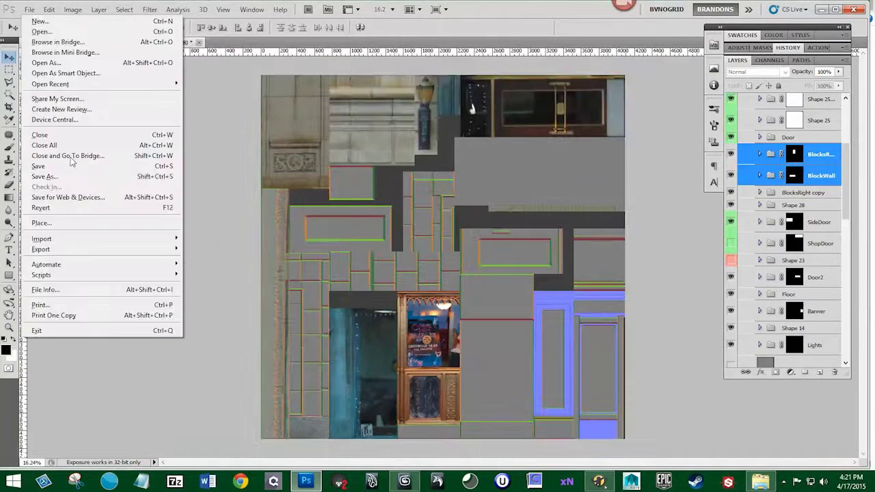
click(68, 176)
click(469, 259)
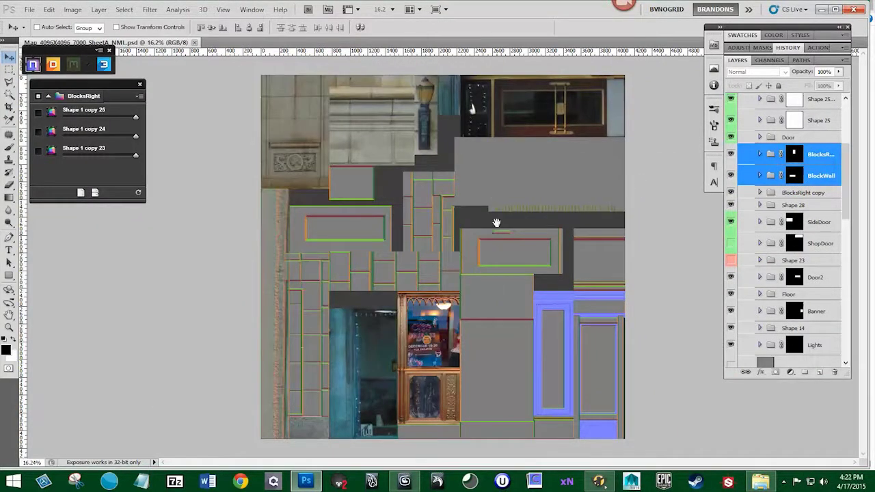
Turn on the visibility of the ShopDoor and Shape 23 groups
click(730, 243)
click(730, 260)
drag(846, 217, 847, 232)
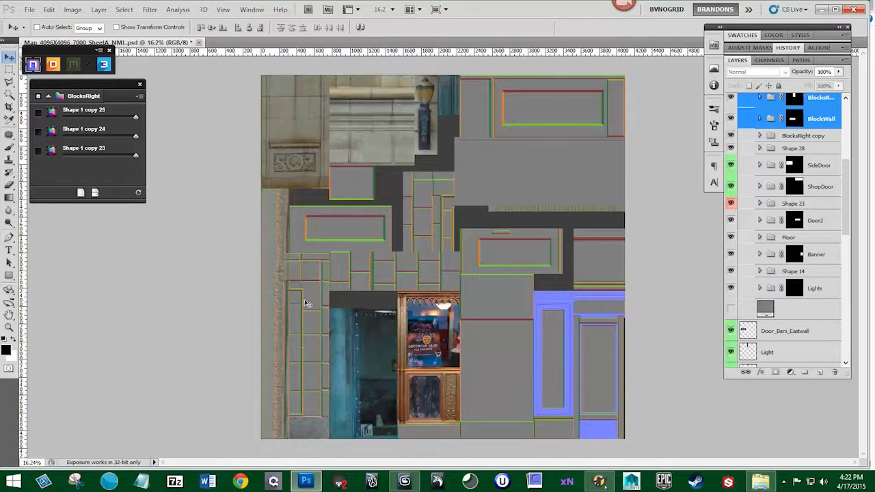
Examine the BlockWall group's shape subgroups by toggling their visibility to match each one to its stone
scroll(350, 277, up, 12)
scroll(730, 188, up, 3)
click(731, 185)
click(730, 185)
click(730, 206)
click(731, 206)
click(759, 206)
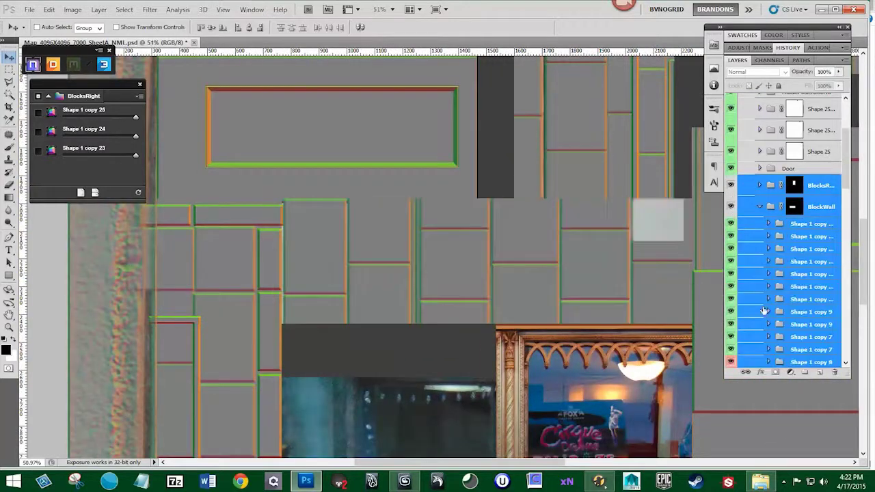
scroll(763, 311, down, 3)
double_click(731, 312)
double_click(731, 298)
double_click(732, 287)
double_click(731, 274)
double_click(731, 262)
double_click(732, 249)
Transform the upper Shape 1 copy 7 block at the start of the stone row, and collapse the BlockWall group
click(733, 236)
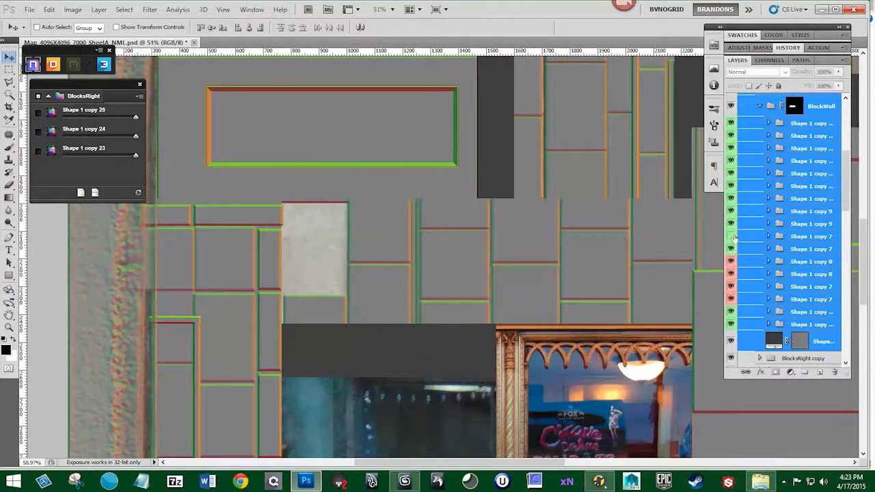
click(732, 237)
click(811, 236)
key(ctrl+t)
key(Return)
scroll(322, 213, down, 12)
scroll(355, 376, up, 9)
scroll(352, 383, down, 4)
click(759, 106)
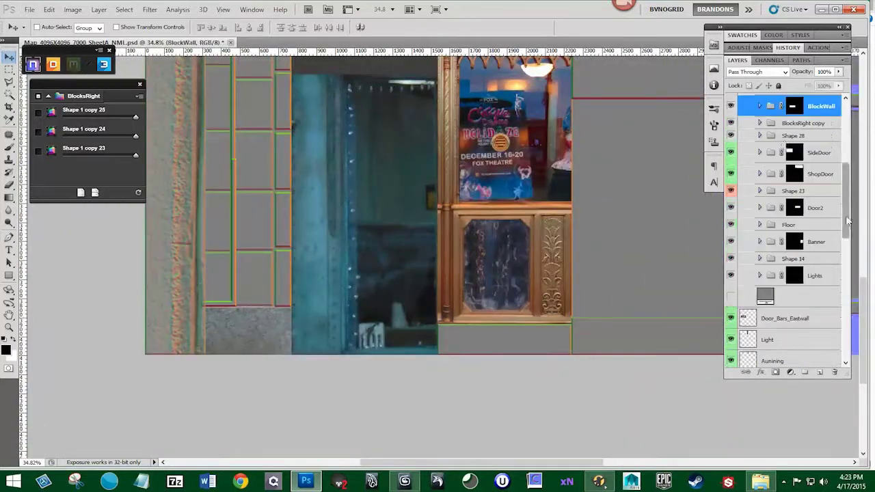
Draw a rectangle over the dark window beside the teal frame on a new layer above Sidewalk NML and convert it into a normal shape
drag(847, 220, 847, 161)
click(806, 139)
click(819, 373)
click(9, 276)
drag(360, 130, 374, 154)
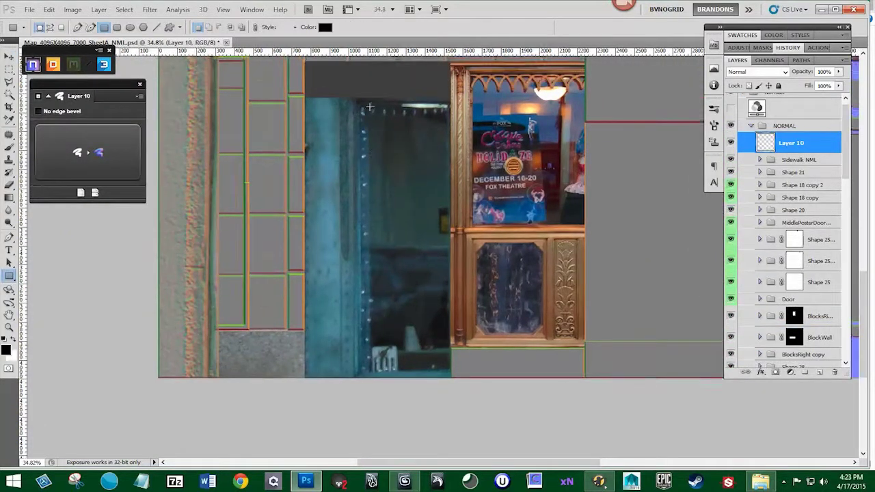
drag(463, 369, 464, 370)
click(98, 159)
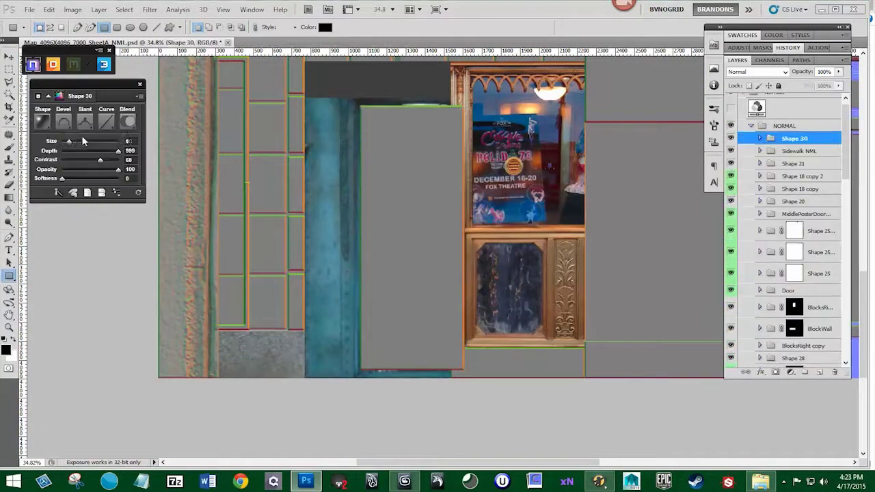
Set the window shape's size to 26 and change its shape profile to a different preset
click(81, 141)
click(43, 121)
click(58, 158)
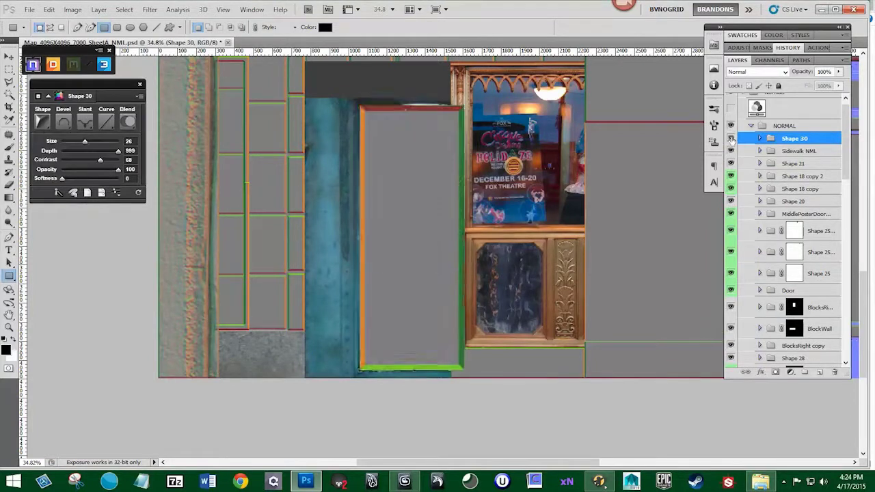
Group the Shape 30 window shape and name the group CoppperTarnighedWindowLedge
key(ctrl+g)
double_click(793, 139)
text(Copp)
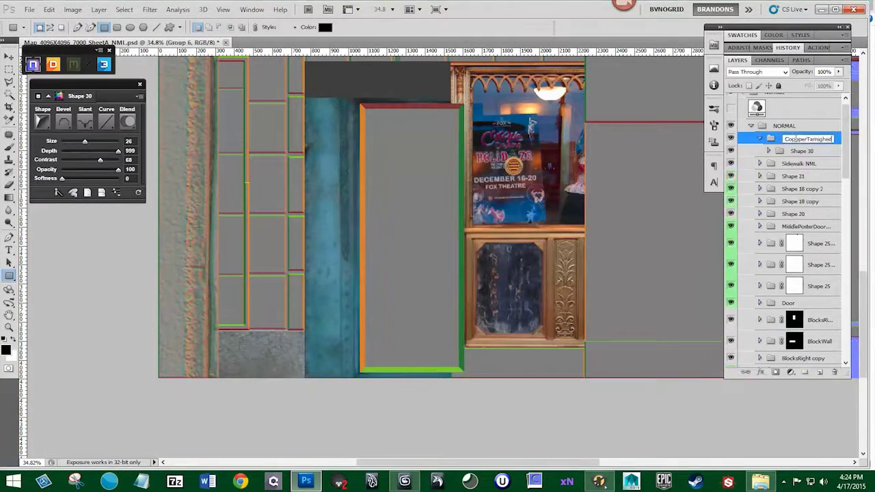
text(perTarnighedWindowLedge)
key(Return)
Draw a rectangle over the teal frame strip beside the window, above Shape 30, and convert it into a normal shape
click(730, 151)
click(802, 151)
drag(292, 99, 358, 398)
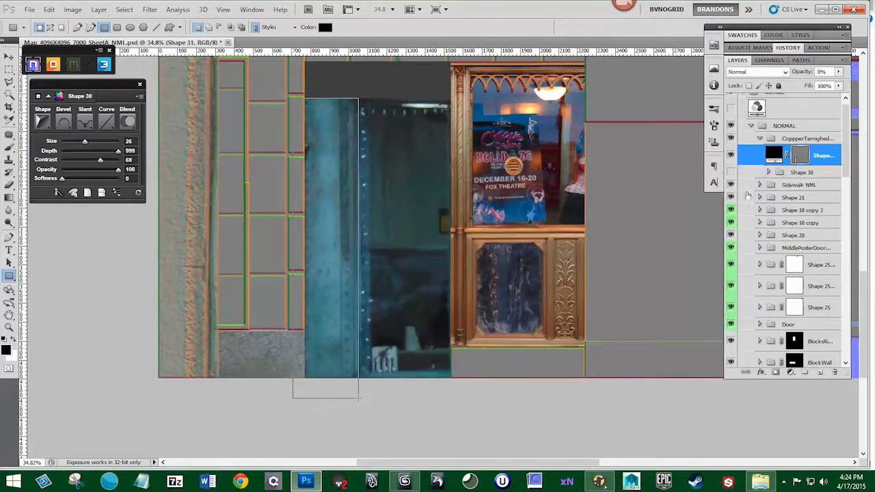
click(731, 173)
click(97, 146)
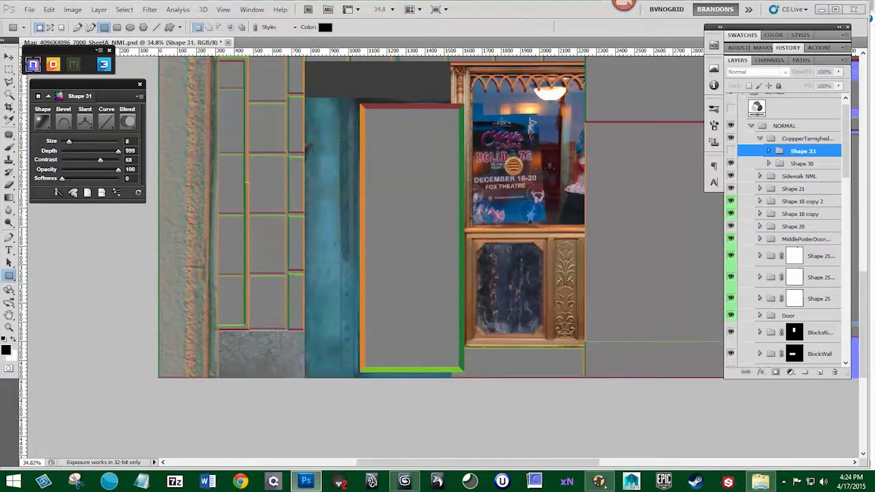
Draw a rectangle over the narrow inner strip of the teal frame, convert it into a normal shape, and hide both frame shapes
drag(355, 139, 356, 89)
click(96, 146)
click(730, 163)
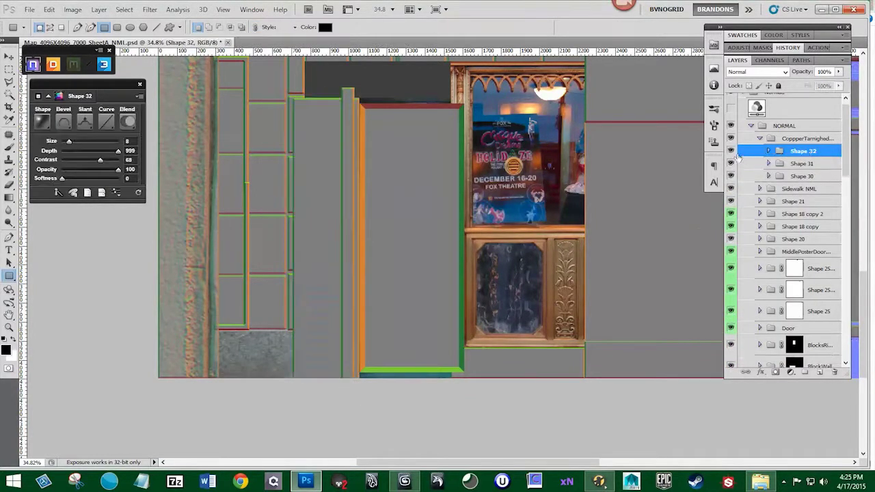
drag(731, 151, 731, 165)
Open the Map_4096X4096_7000_SheetB_NML.psd document to reuse its copper details
click(9, 275)
click(68, 295)
key(alt+Tab)
double_click(241, 163)
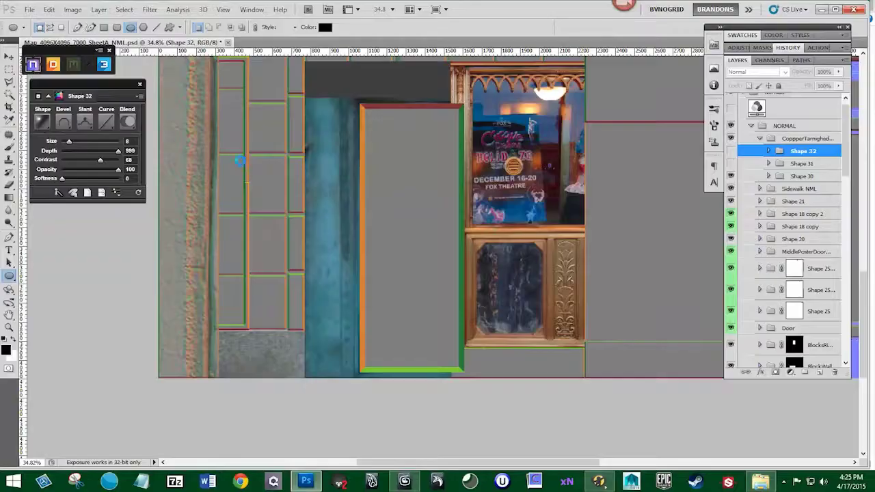
Locate the CoppperRivit copy 16 group among the copper layers of SheetB and clear its colour label
scroll(556, 244, up, 2)
drag(845, 288, 846, 125)
click(731, 240)
click(751, 240)
scroll(749, 244, down, 2)
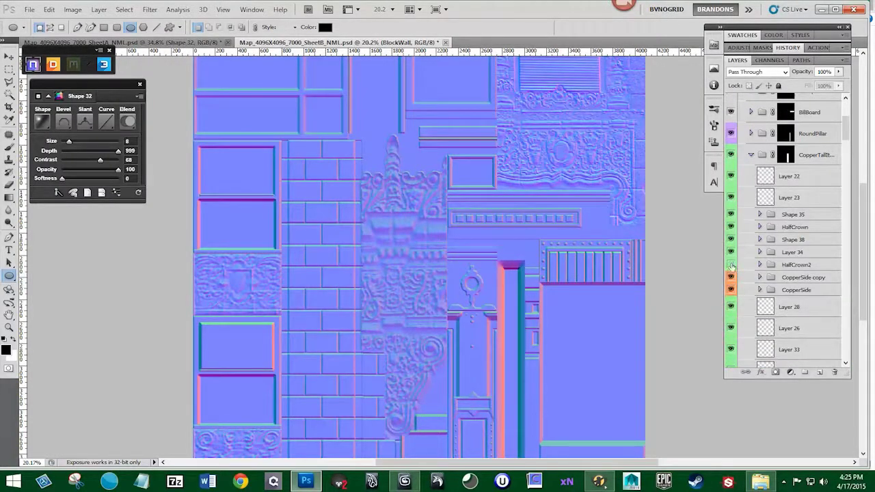
scroll(731, 205, down, 5)
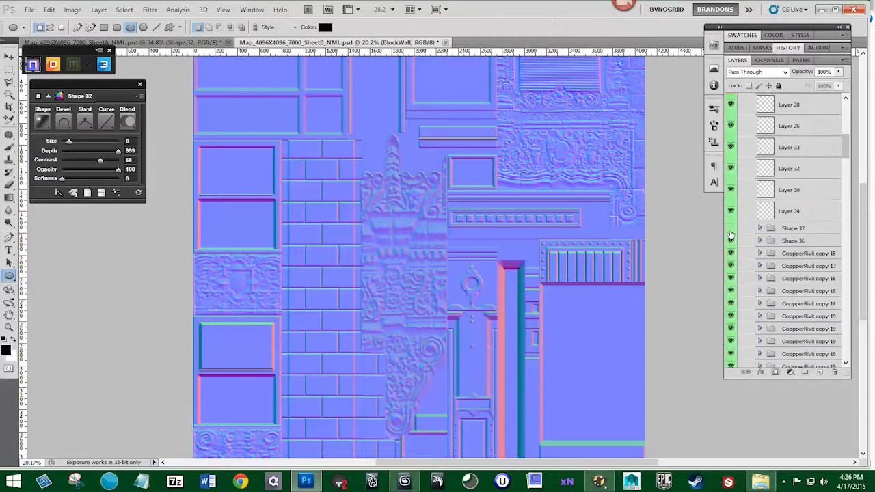
click(731, 278)
click(786, 278)
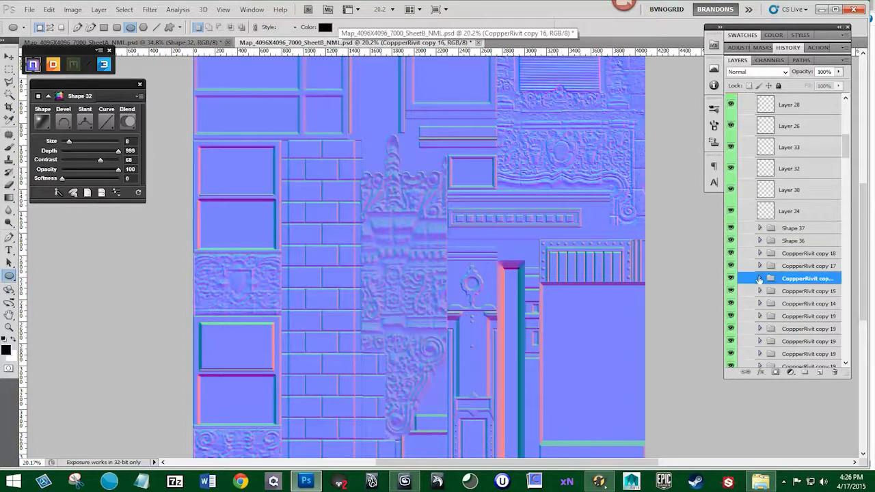
click(760, 279)
drag(397, 209, 378, 85)
right_click(730, 278)
click(754, 397)
click(761, 279)
key(v)
Copy the CoppperRivit copy 16 group into the SheetA document and close SheetB
drag(355, 43, 616, 86)
drag(602, 266, 293, 269)
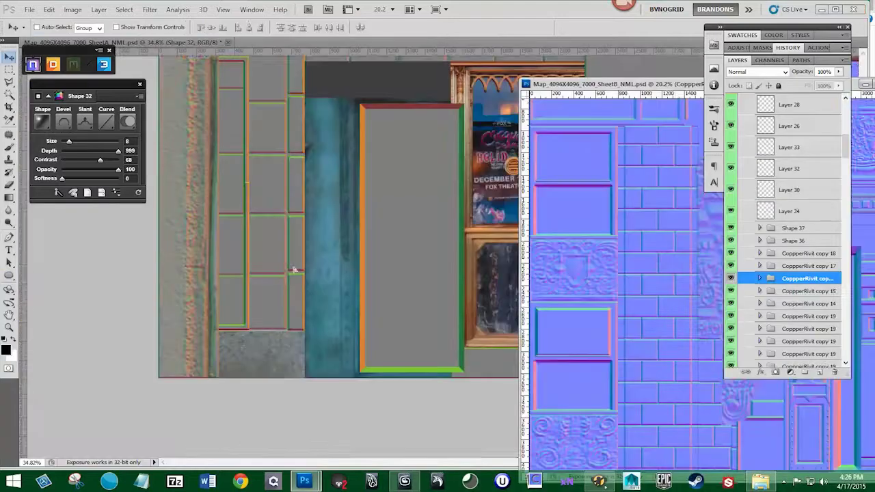
drag(649, 86, 325, 105)
click(580, 106)
click(439, 190)
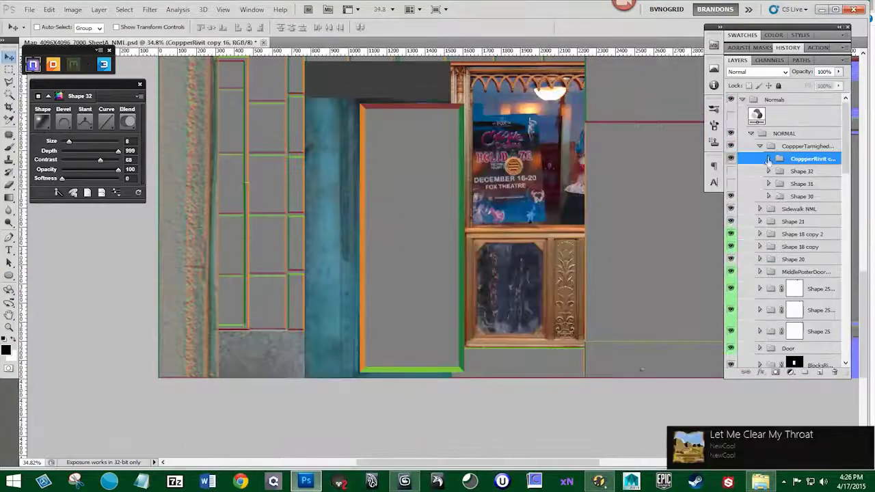
Place the rivet on the narrow strip of the teal frame and duplicate it downward into a column of eight rivets
click(769, 159)
scroll(519, 266, down, 4)
drag(574, 298, 375, 200)
scroll(377, 201, up, 7)
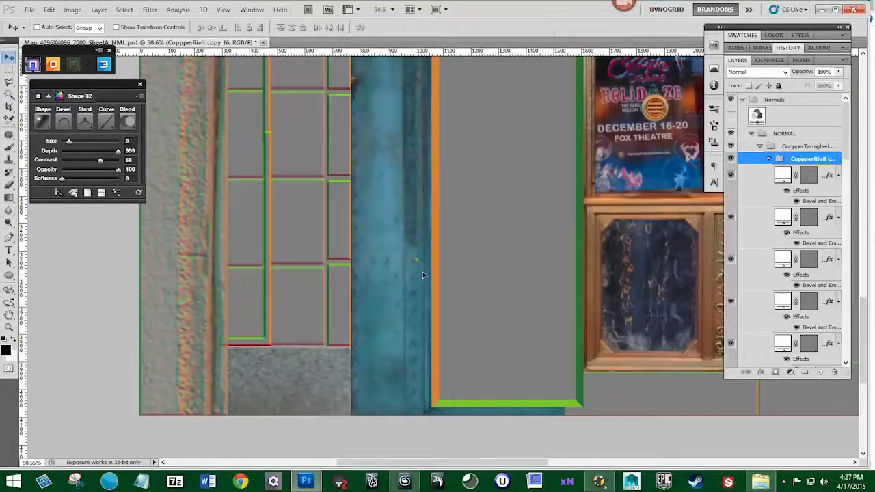
click(768, 159)
drag(420, 265, 417, 298)
shift+click(803, 171)
shift+click(805, 196)
drag(416, 343, 415, 339)
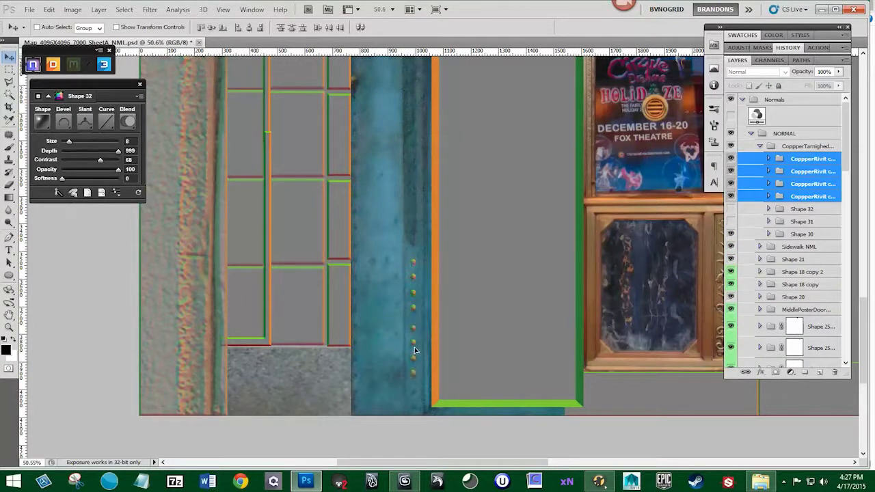
Duplicate the rivets to extend the narrow strip's column to the base and build a second column along the frame's outer edge
click(806, 158)
shift+click(798, 171)
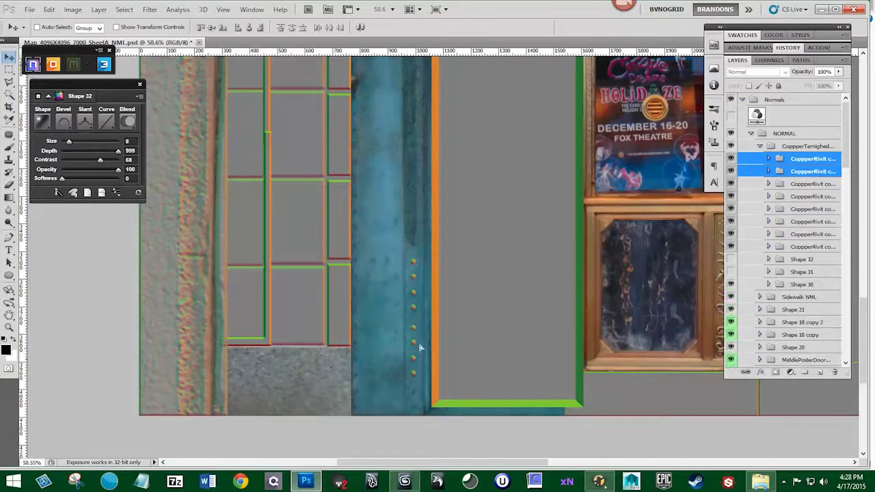
drag(420, 337, 383, 347)
scroll(463, 278, down, 3)
shift+click(804, 272)
shift+click(793, 160)
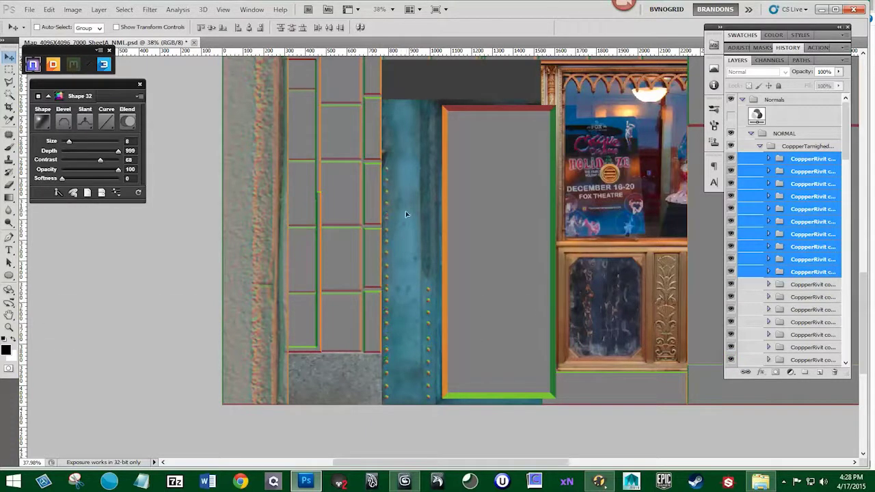
Duplicate six rivets up to the top of the outer-edge column and delete the topmost extra rivet
click(806, 159)
shift+click(807, 222)
alt+drag(389, 228, 390, 143)
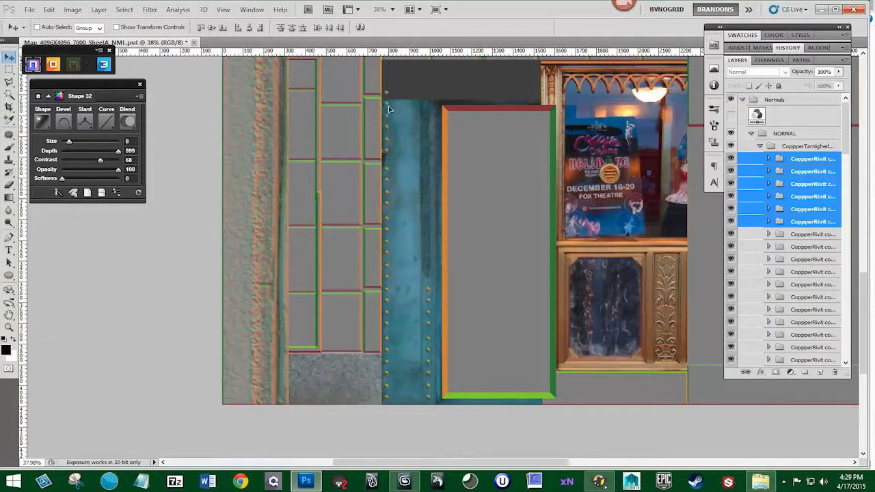
click(795, 158)
drag(795, 159, 834, 373)
Compare Shape 30, Shape 31 and Shape 32 with the teal frame texture underneath by toggling their visibility
scroll(429, 248, down, 2)
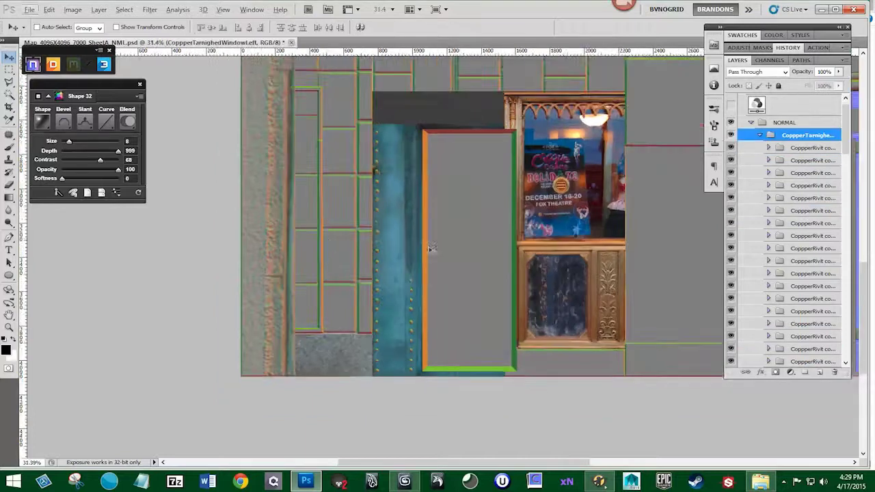
scroll(429, 248, down, 1)
scroll(477, 267, up, 3)
scroll(418, 248, down, 2)
drag(9, 275, 42, 275)
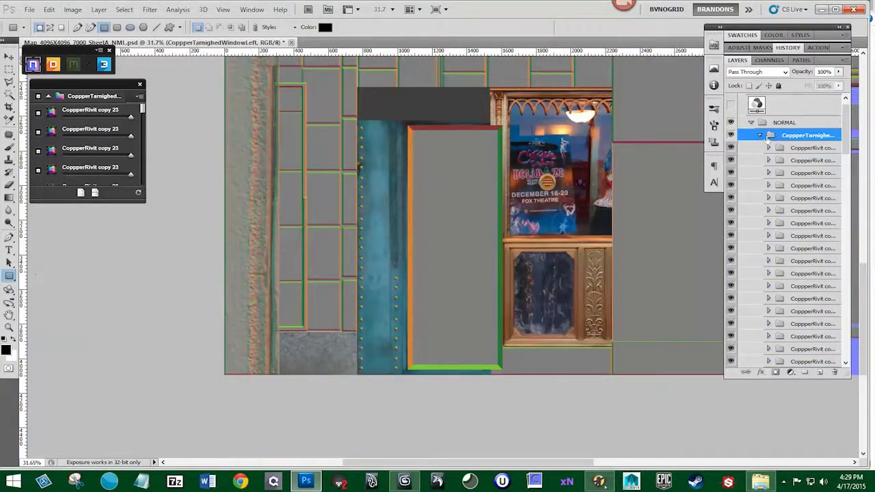
click(760, 135)
click(801, 148)
click(760, 147)
drag(846, 137, 845, 189)
click(760, 146)
click(731, 234)
click(731, 246)
click(731, 271)
click(731, 271)
double_click(731, 259)
click(731, 247)
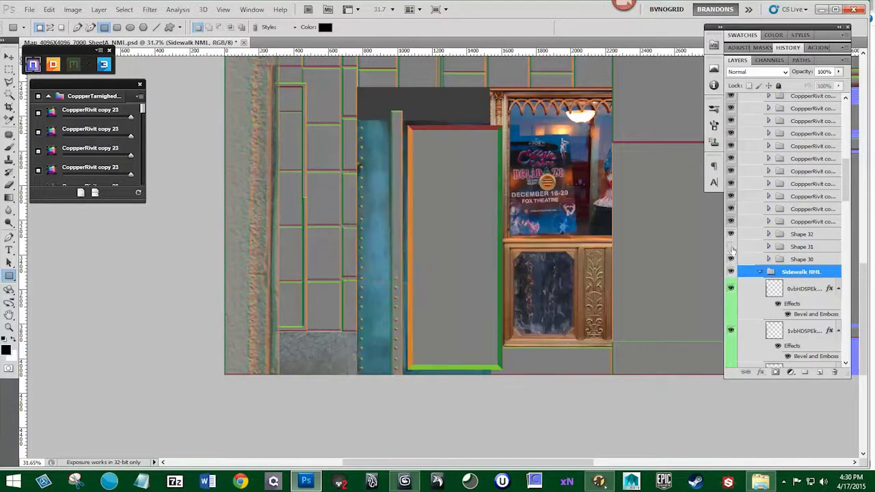
click(731, 235)
click(731, 235)
click(730, 223)
click(731, 233)
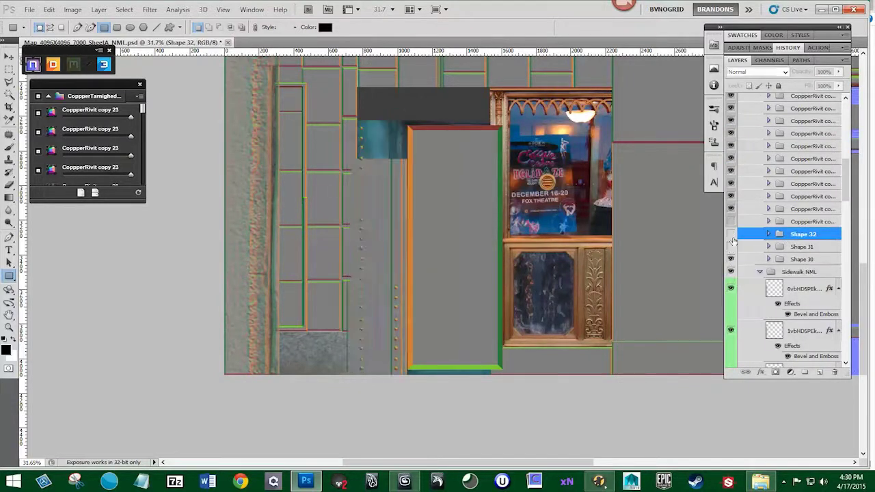
Try outlining the dark pointed strip on a new layer above Shape 32 with the Polygonal Lasso and converting the selection into a normal shape
click(820, 372)
key(l)
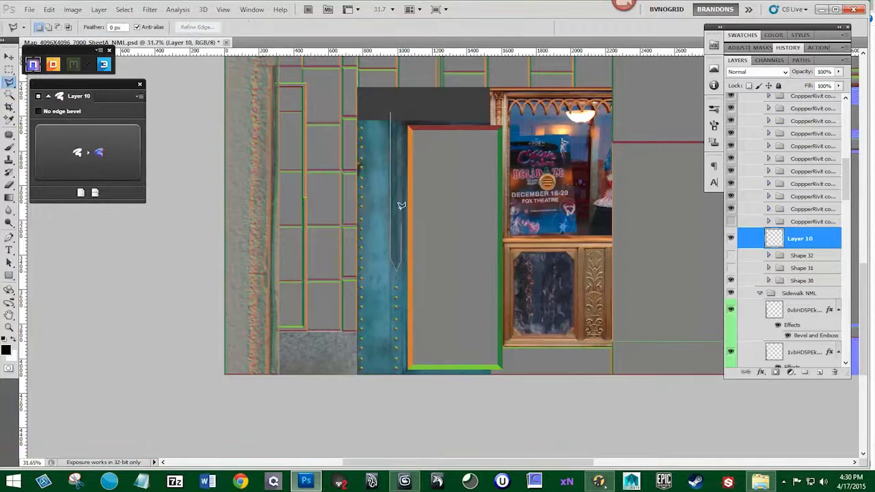
double_click(401, 115)
click(105, 154)
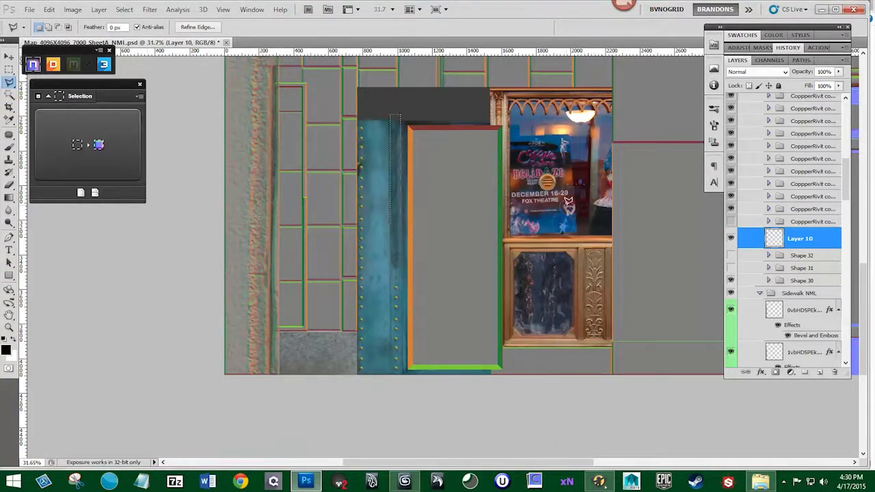
key(ctrl+d)
key(ctrl+z)
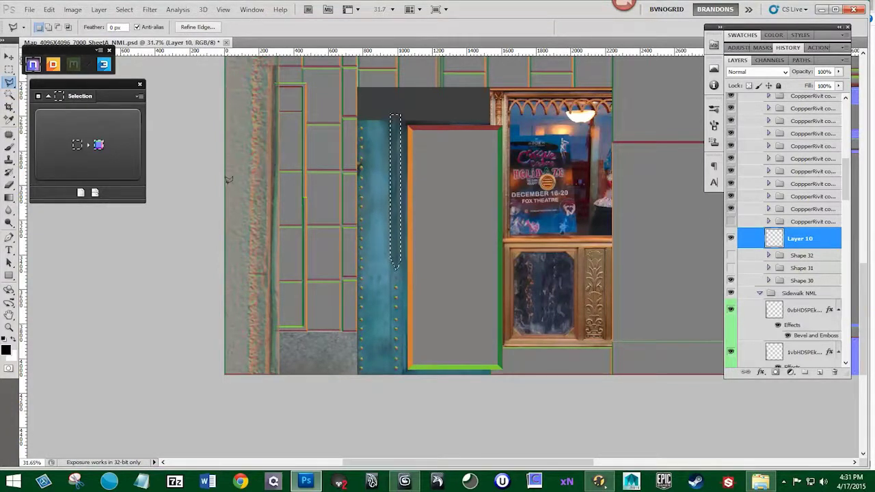
click(102, 146)
click(730, 221)
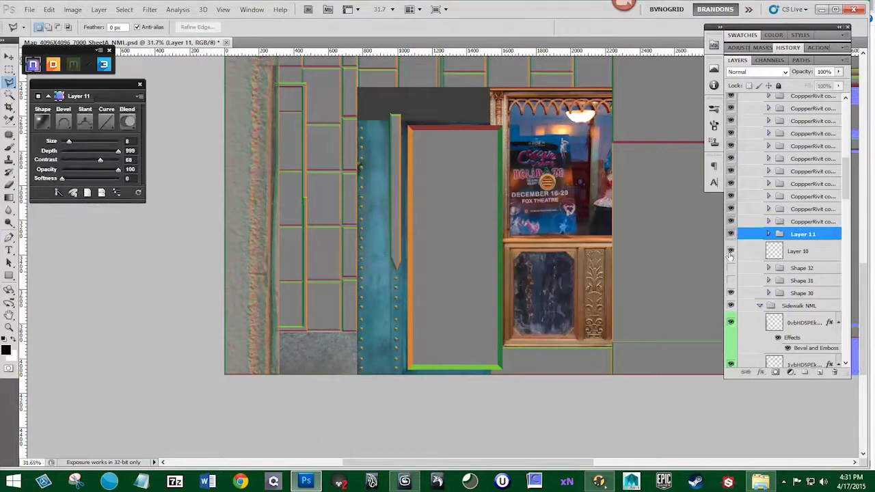
Add a layer mask to the pointed strip shape and brush over its lower tip
click(731, 235)
click(731, 234)
click(775, 372)
scroll(393, 249, up, 6)
key(b)
mouse_move(413, 306)
mouse_down()
mouse_move(392, 298)
mouse_move(403, 308)
mouse_up()
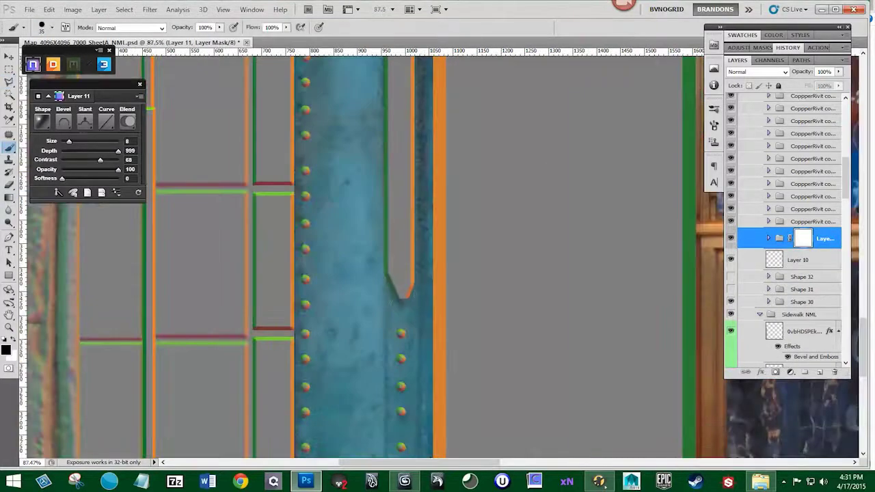
Show Shape 32 and Shape 31 again and delete the masked pointed strip shape
scroll(410, 307, down, 11)
click(730, 277)
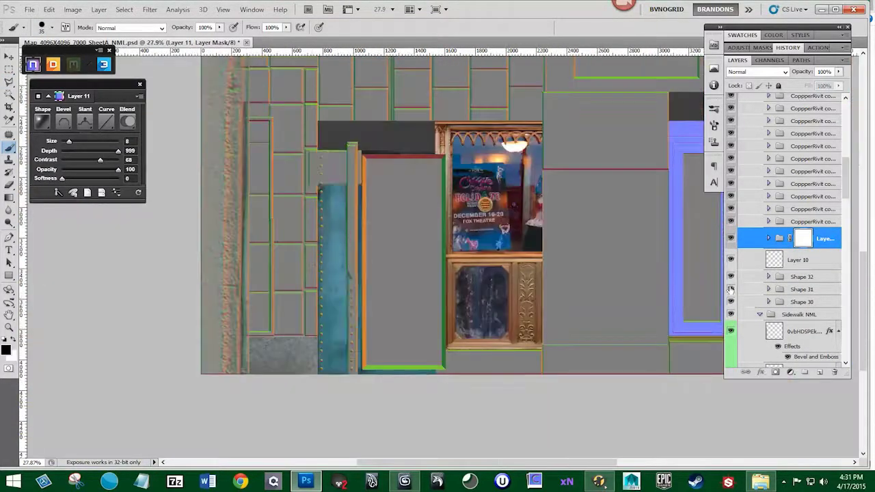
click(731, 289)
key(v)
scroll(364, 284, up, 6)
scroll(367, 289, down, 2)
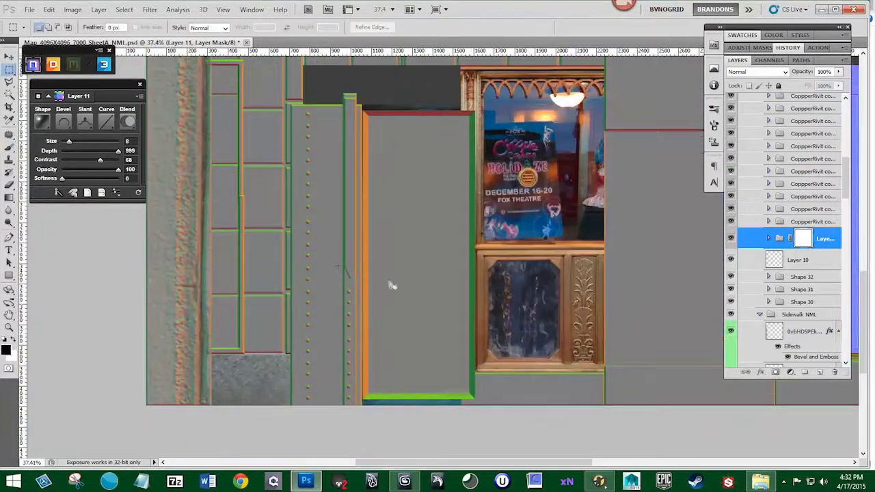
drag(823, 238, 835, 373)
Duplicate the ten rivets of the narrow strip upward so the column continues past the frame's top edge
scroll(795, 163, up, 4)
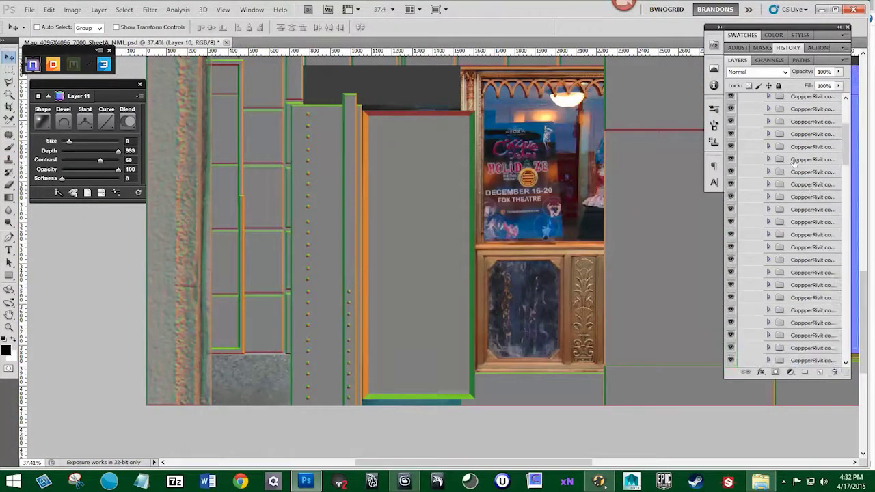
click(788, 135)
scroll(781, 309, down, 6)
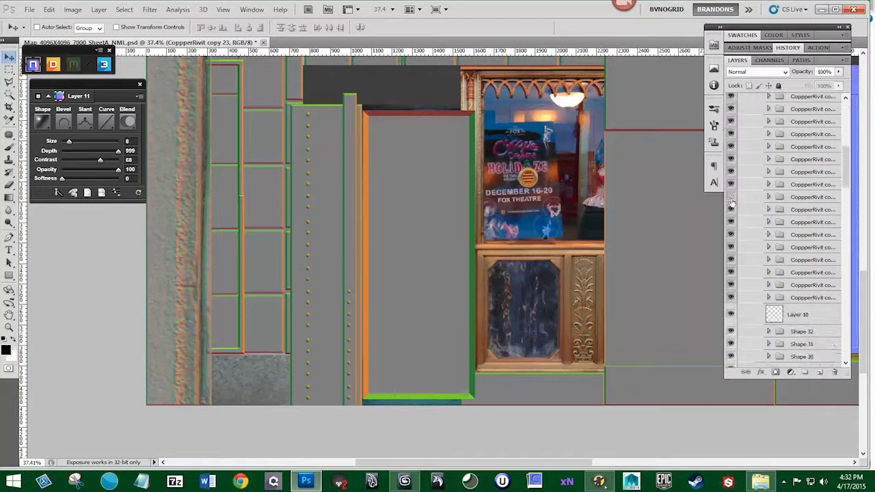
click(800, 185)
shift+click(800, 298)
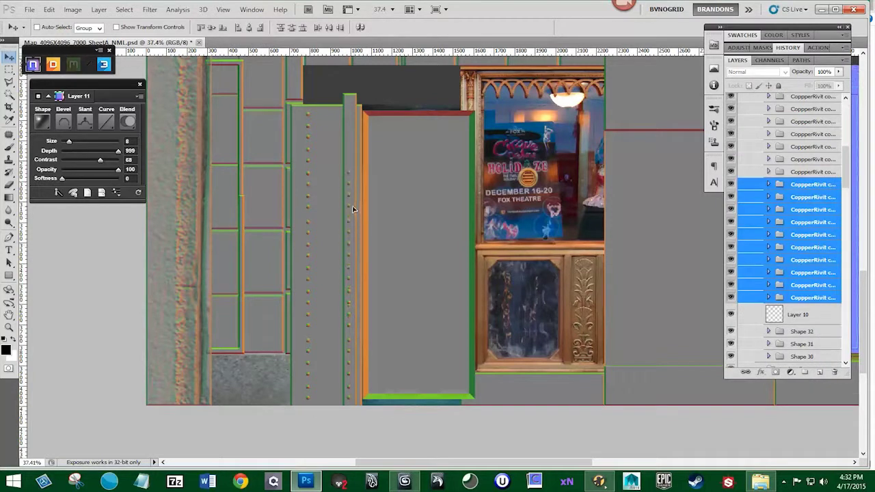
drag(354, 208, 352, 220)
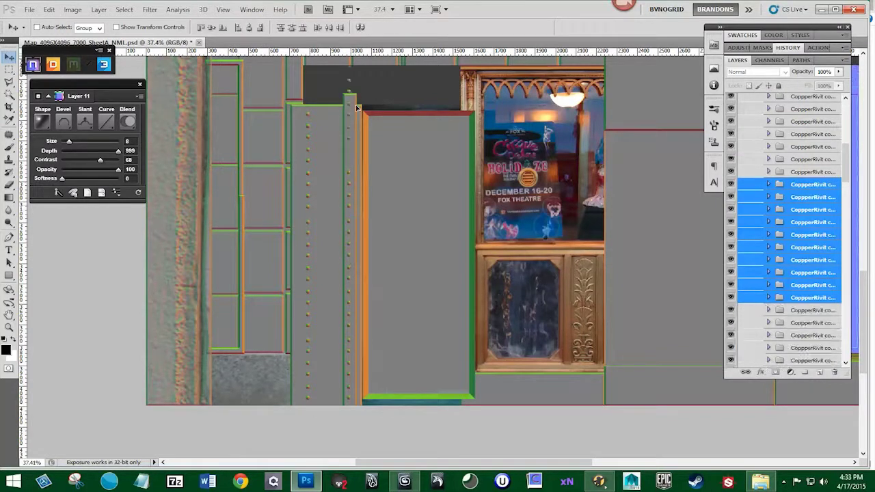
Mask the copper window ledge group to a rectangular selection covering the teal frame and dark window, using the grid as a guide
scroll(395, 205, down, 3)
scroll(769, 225, up, 7)
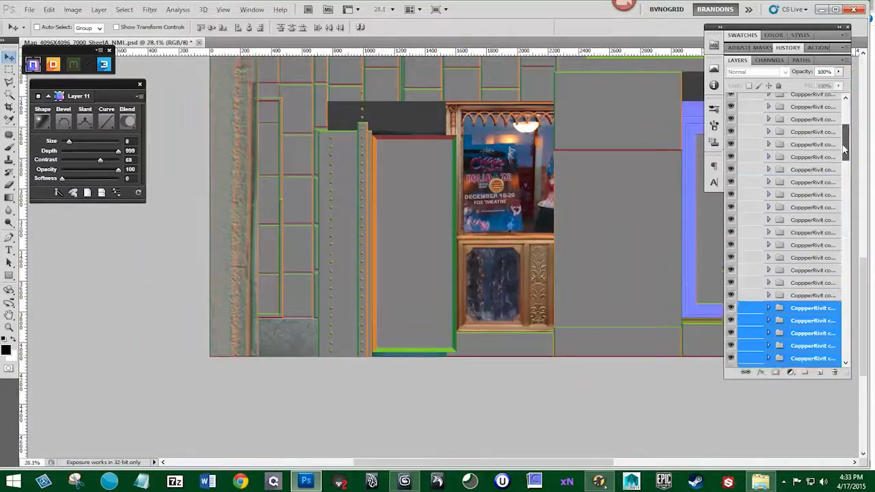
click(759, 147)
click(731, 146)
click(731, 147)
key(m)
key(ctrl+apostrophe)
click(731, 146)
drag(328, 130, 446, 357)
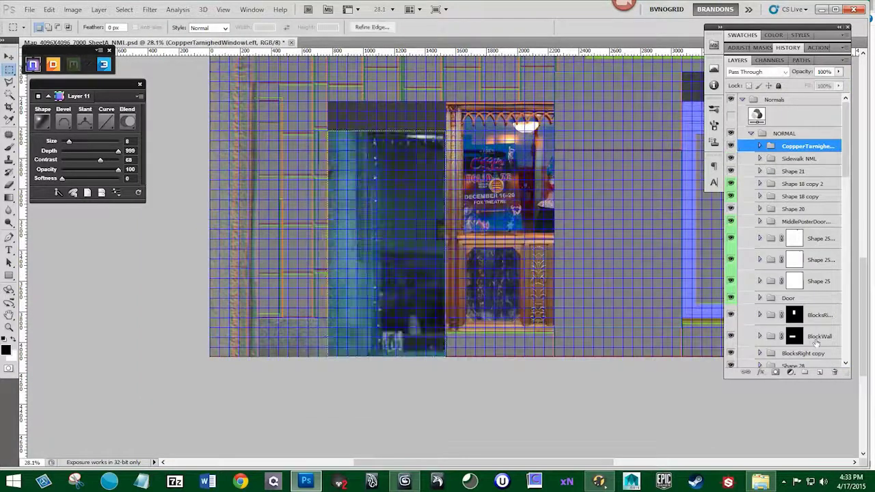
click(775, 372)
click(731, 148)
click(224, 10)
Draw a rectangle over the dark window on a new layer below Shape 30 and convert it into a normal shape
scroll(450, 165, up, 1)
click(759, 150)
scroll(815, 299, down, 5)
scroll(815, 299, down, 10)
click(801, 277)
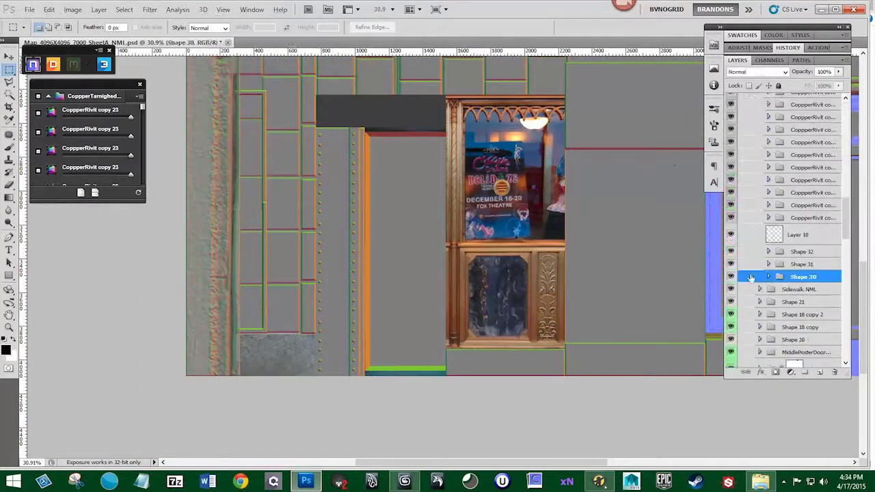
click(731, 277)
click(731, 276)
click(799, 289)
click(820, 372)
drag(805, 290, 811, 281)
click(9, 276)
mouse_move(361, 119)
mouse_down()
mouse_move(455, 318)
mouse_move(456, 389)
mouse_up()
click(78, 147)
drag(846, 219, 845, 125)
click(760, 122)
Add a new layer in the NORMAL group and show the grid
scroll(370, 189, down, 3)
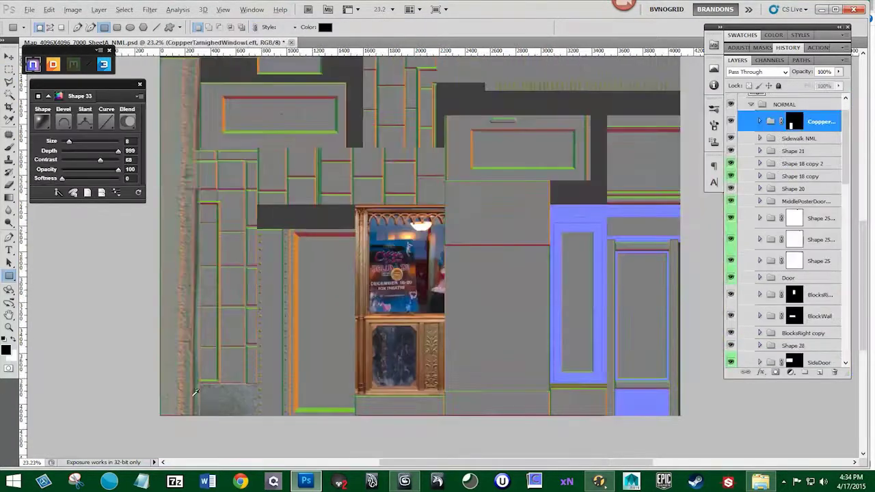
scroll(255, 308, up, 5)
scroll(811, 164, up, 2)
click(811, 164)
click(820, 372)
scroll(347, 245, down, 3)
drag(356, 151, 357, 234)
key(ctrl+apostrophe)
Check which groups cover the stone wall beside the teal frame by toggling their visibility
scroll(368, 308, down, 5)
click(731, 248)
click(730, 247)
click(731, 222)
scroll(738, 219, down, 4)
click(731, 203)
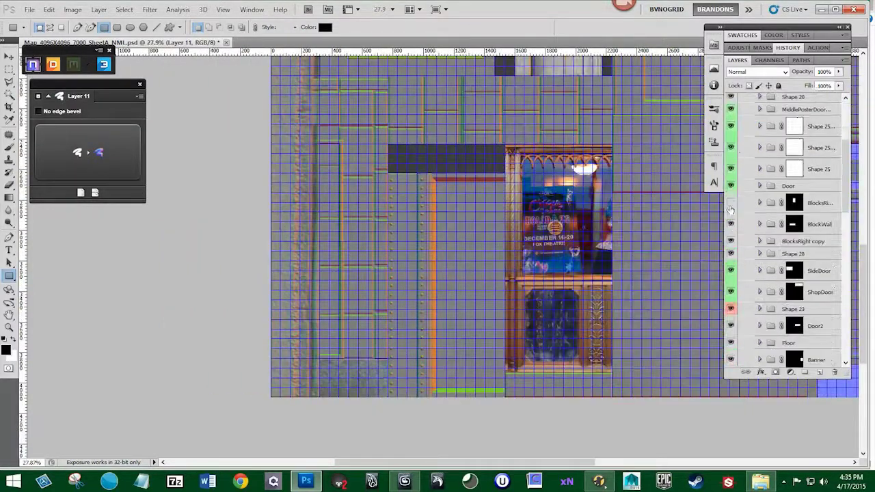
click(731, 203)
Draw a small rectangle shape over the stone blocks, above the BlocksRight copy group, and turn off the grid
click(804, 241)
drag(425, 110, 461, 143)
drag(423, 199, 414, 238)
scroll(410, 232, down, 1)
key(ctrl+apostrophe)
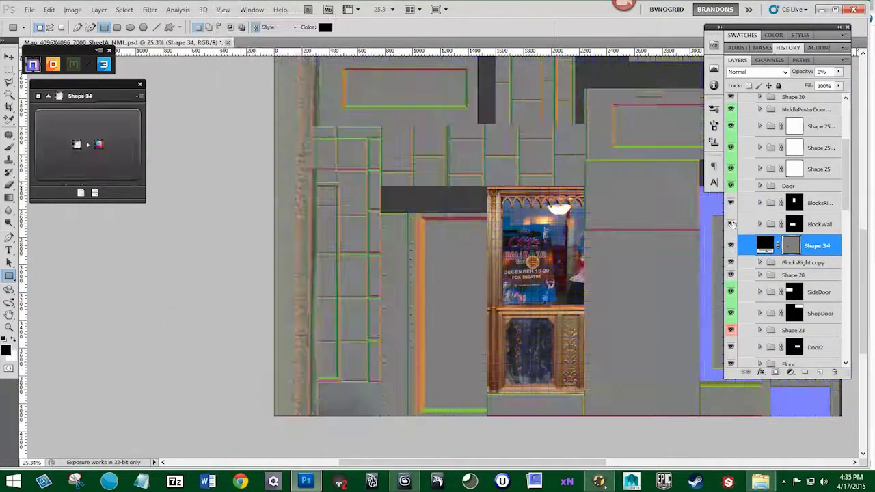
Hide the BlocksRight copy group and draw a rectangle shape over the stone column beside the teal frame, with the grid shown
click(803, 262)
click(730, 262)
key(ctrl+apostrophe)
drag(318, 125, 381, 382)
scroll(318, 127, up, 8)
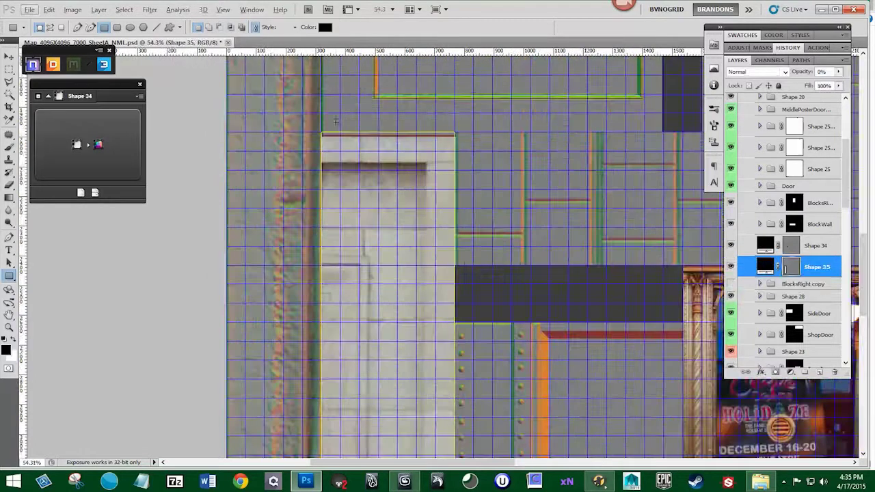
scroll(319, 133, down, 8)
Show the BlocksRight copy group, add a layer mask to it, try a rectangle over the stone column, and undo the latest changes
click(731, 283)
click(803, 283)
click(775, 373)
drag(321, 133, 384, 389)
key(ctrl+alt+z)
key(ctrl+alt+z)
key(ctrl+alt+z)
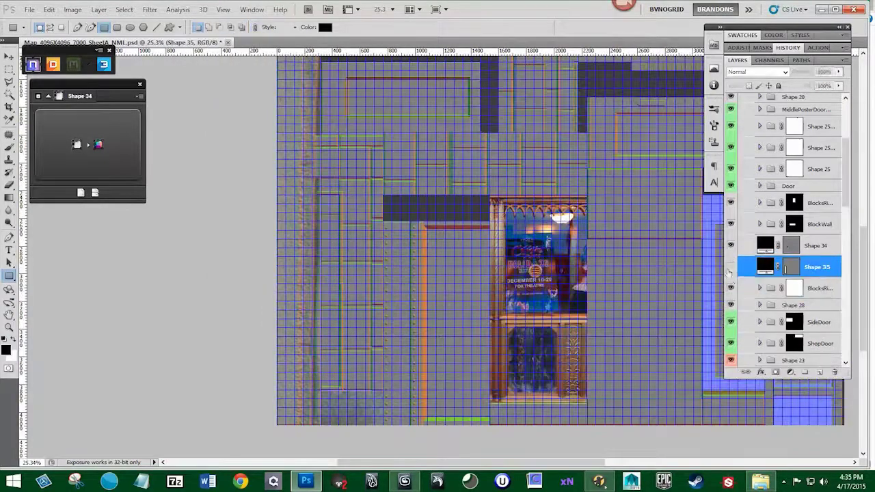
Discard the Shape 35 rectangle and check which BlocksRight group covers the stone column by toggling group visibility
scroll(742, 229, down, 5)
click(730, 199)
click(731, 198)
click(731, 242)
click(730, 241)
click(731, 241)
click(730, 241)
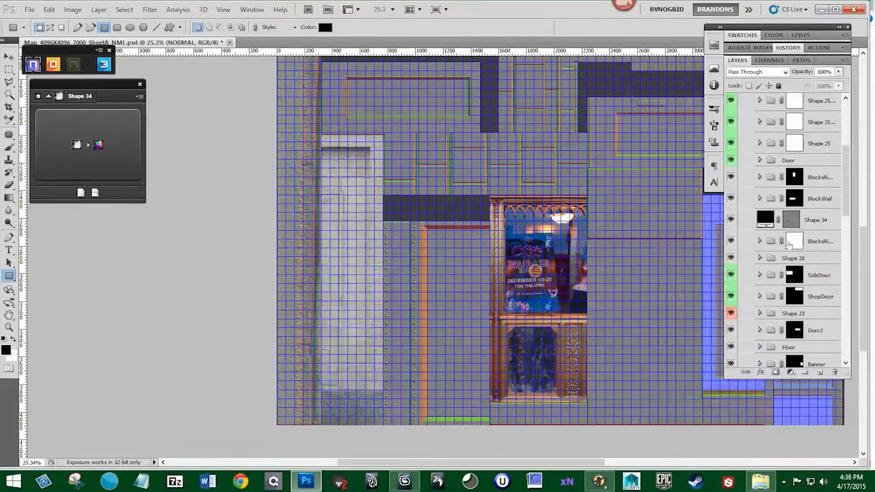
Replace the BlocksRight copy group's layer mask with one made from a rectangular selection around the stone column
click(791, 243)
click(835, 373)
click(394, 184)
mouse_move(319, 132)
mouse_down()
mouse_move(393, 347)
mouse_move(383, 391)
mouse_up()
key(ctrl+z)
key(m)
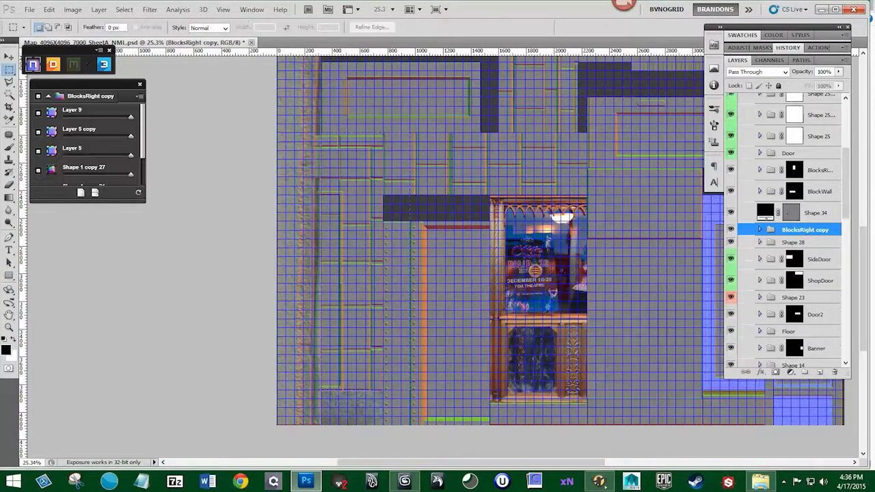
drag(319, 132, 383, 390)
click(775, 373)
click(223, 10)
click(234, 162)
Compare the stone column with the BlocksRight copy group hidden and shown, and expand the group to its Layer 9
click(731, 234)
scroll(335, 114, up, 5)
scroll(342, 86, up, 1)
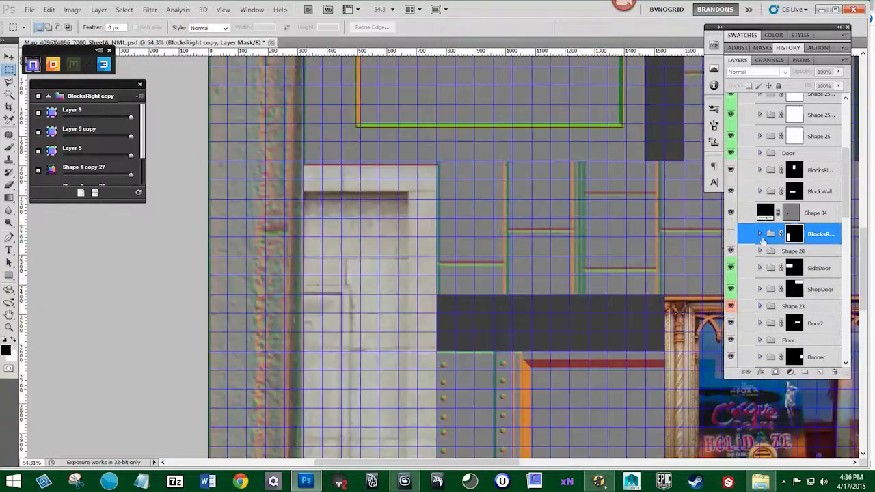
click(730, 234)
click(760, 234)
click(800, 251)
Try to reshape the top block row of Layer 9 with a free transform
key(ctrl+t)
key(Escape)
click(821, 233)
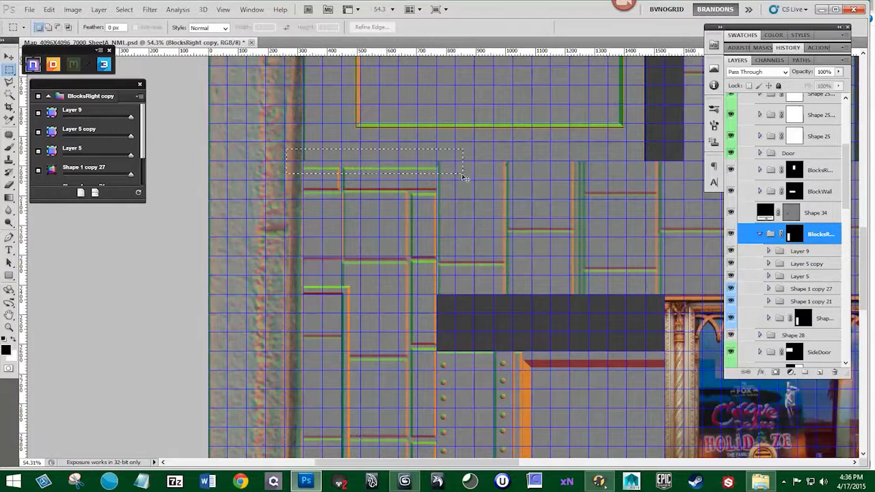
scroll(398, 156, down, 7)
scroll(388, 149, up, 5)
click(801, 251)
key(ctrl+t)
drag(379, 176, 436, 185)
click(529, 27)
Expand Layer 9 and clear the vertical joint in the stone column's top row from its bevel layers
click(768, 251)
click(784, 267)
scroll(784, 280, down, 1)
click(784, 272)
scroll(784, 293, down, 2)
click(784, 312)
ctrl+click(783, 313)
scroll(783, 313, down, 1)
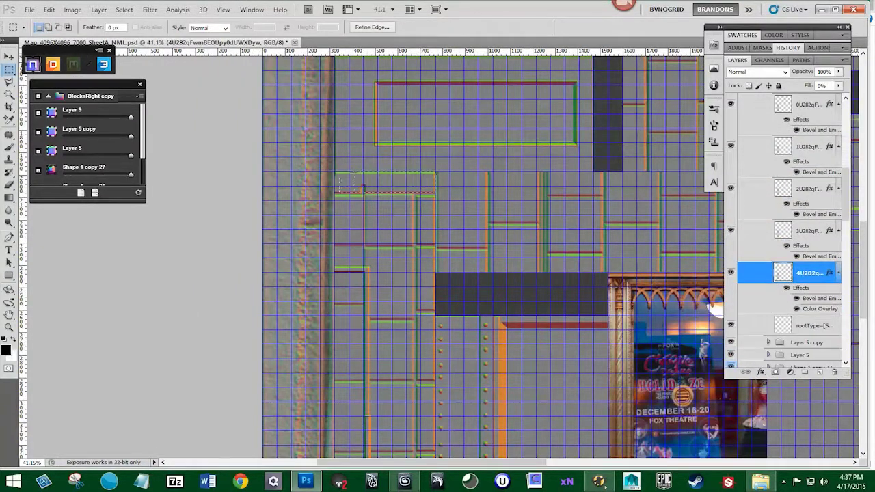
Go over the remaining bevel layers in Layer 9 for the top row, drop the selection and toggle the first bevel layer
click(784, 326)
click(787, 189)
click(783, 142)
scroll(783, 142, up, 2)
click(784, 180)
key(ctrl+d)
click(731, 180)
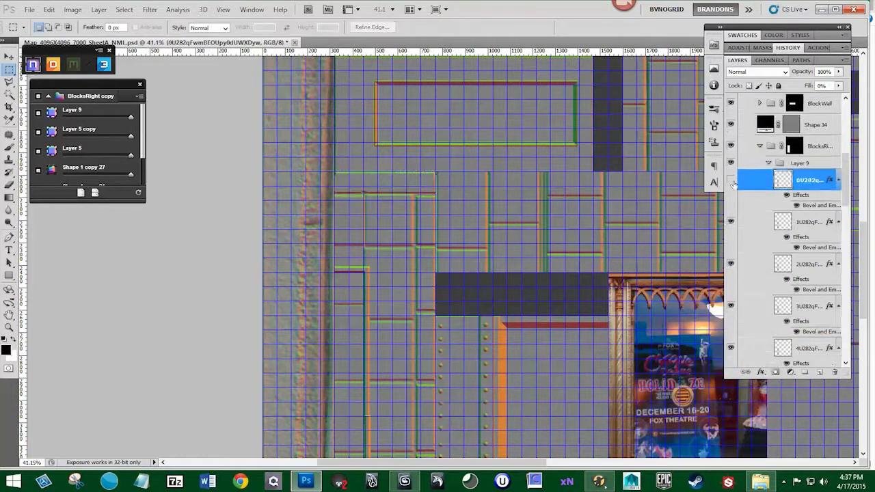
Select a strip along the top of the stone column and clean it up on each bevel layer of Layer 9
click(783, 221)
scroll(395, 183, up, 3)
drag(315, 188, 449, 212)
click(760, 181)
click(760, 264)
scroll(760, 264, down, 1)
click(760, 257)
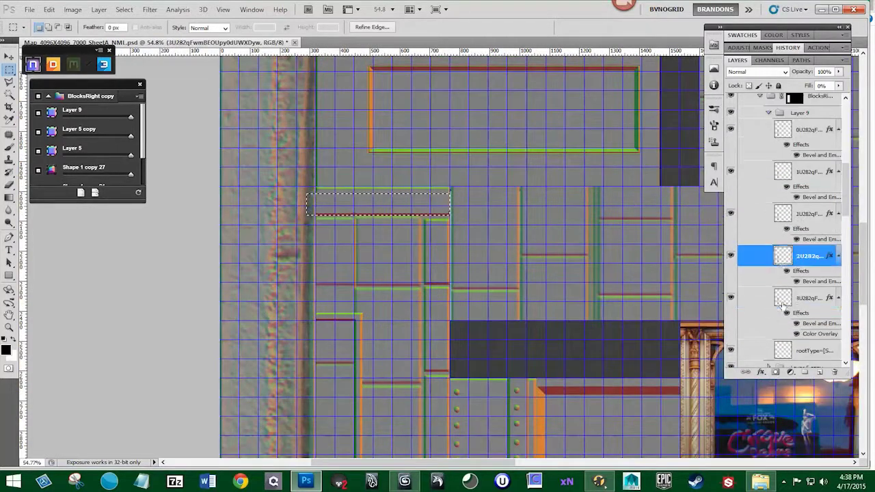
click(760, 300)
Reselect the top strip between the stone column's side edges, refine it on Layer 9's bevel layers, and deselect
scroll(365, 189, down, 1)
scroll(365, 188, up, 5)
click(784, 207)
click(767, 165)
click(762, 127)
scroll(761, 130, up, 2)
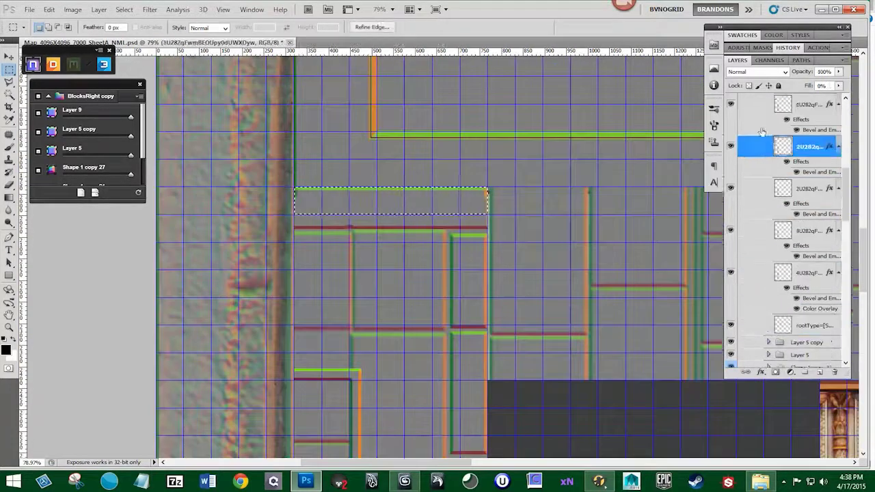
click(742, 173)
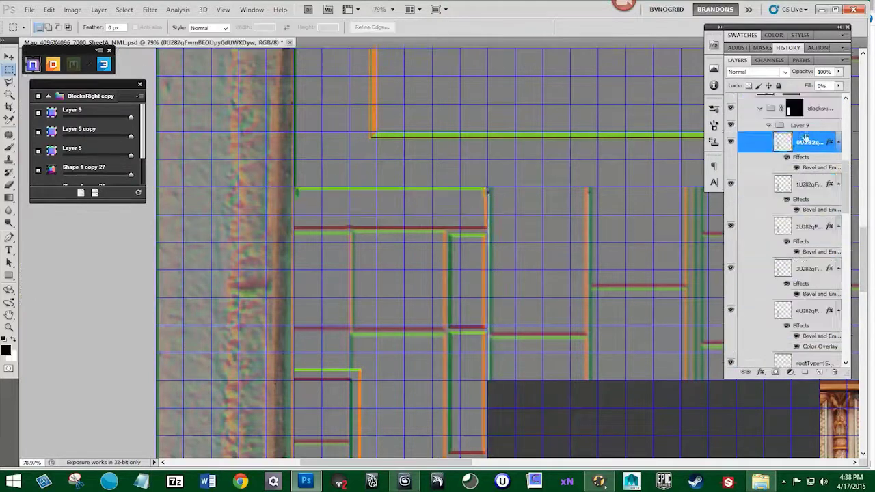
Touch up the upper corner of the stone column with the Clone Stamp on a new layer in Layer 9, and hide the grid
click(9, 160)
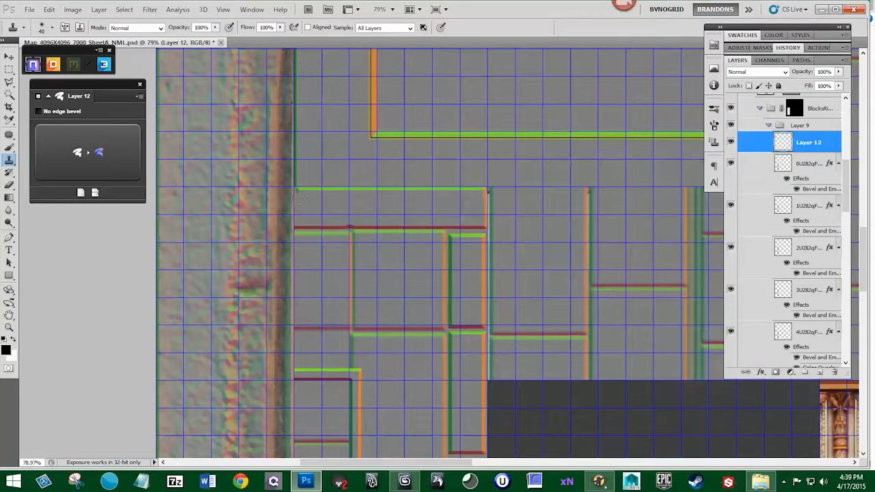
scroll(299, 198, down, 5)
key(ctrl+apostrophe)
scroll(399, 292, up, 3)
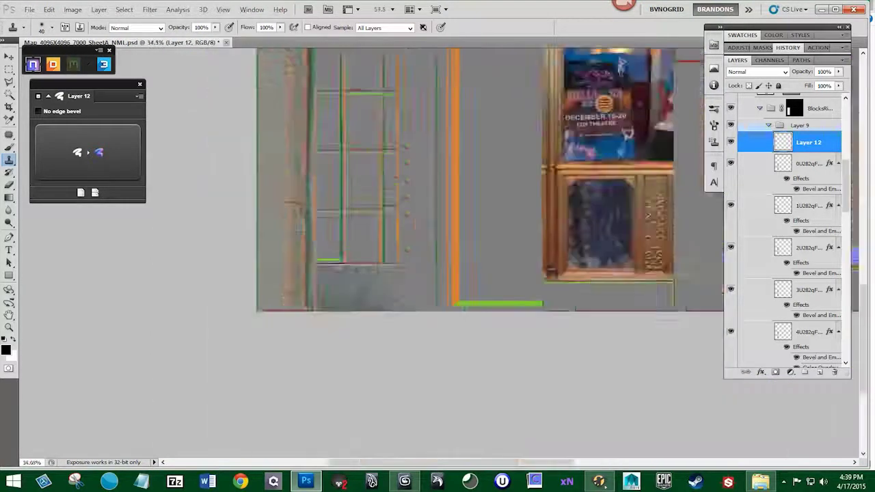
Draw a rectangle over the grey base block below the stone column, above Sidewalk NML, and convert it to a normal-map shape with softness 5
scroll(343, 262, up, 4)
click(768, 125)
scroll(793, 164, up, 5)
click(791, 160)
ctrl+click(765, 160)
click(416, 183)
click(9, 277)
key(ctrl+apostrophe)
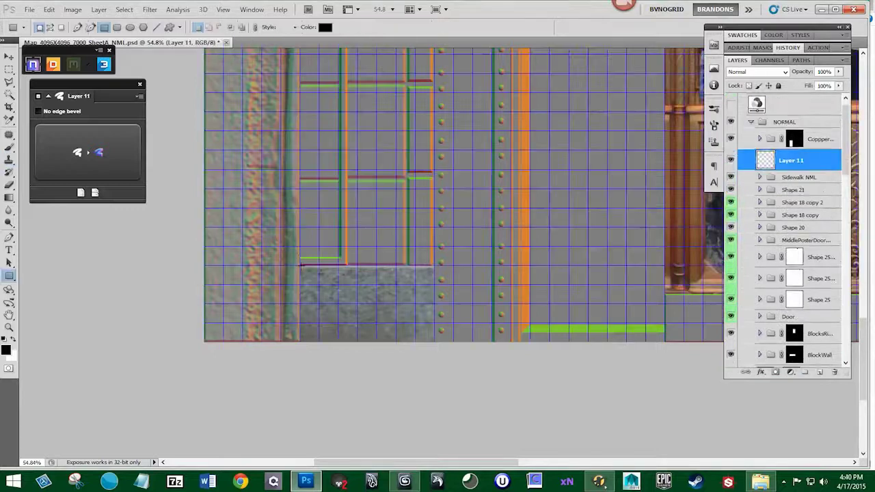
click(89, 152)
click(43, 124)
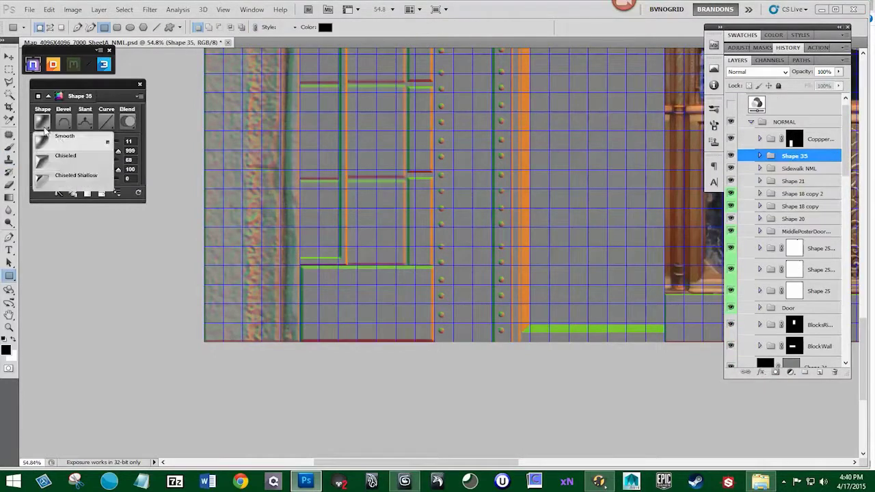
drag(61, 178, 78, 178)
Hide the grid and save the document as Map_4096X4096_7001_SheetA_NML.psd with maximized compatibility
key(ctrl+apostrophe)
scroll(369, 241, down, 9)
scroll(410, 233, up, 10)
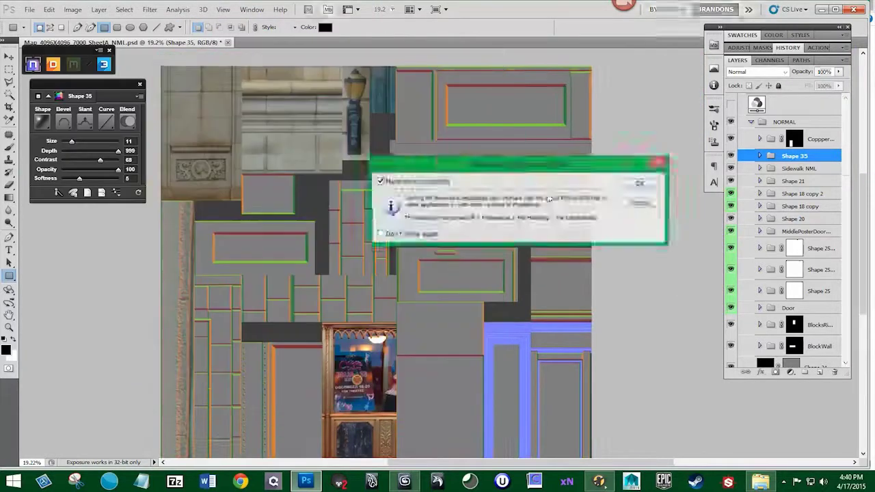
click(639, 180)
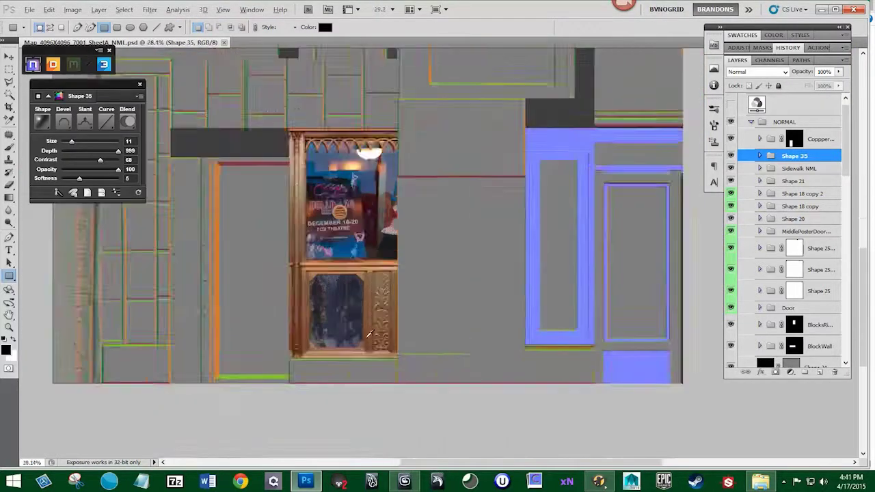
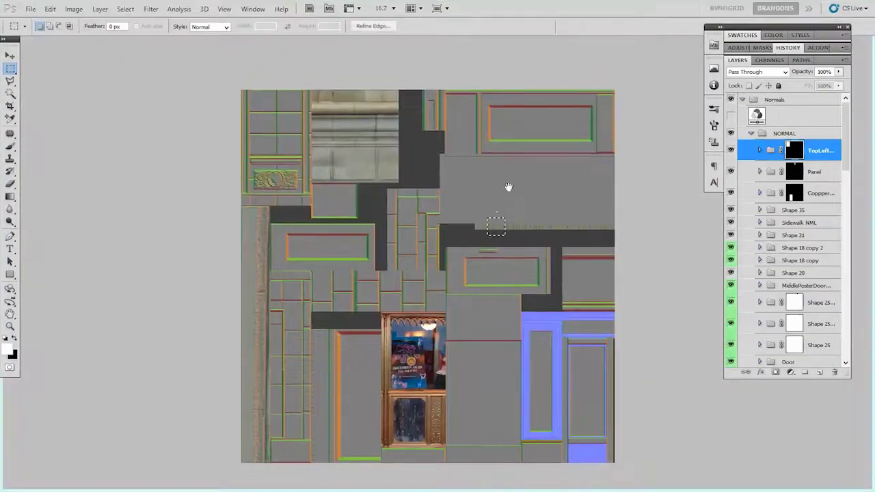
Add a new layer above the TopLeft group, leave full-screen mode, and bring up the normal-map tool palette
drag(508, 187, 463, 240)
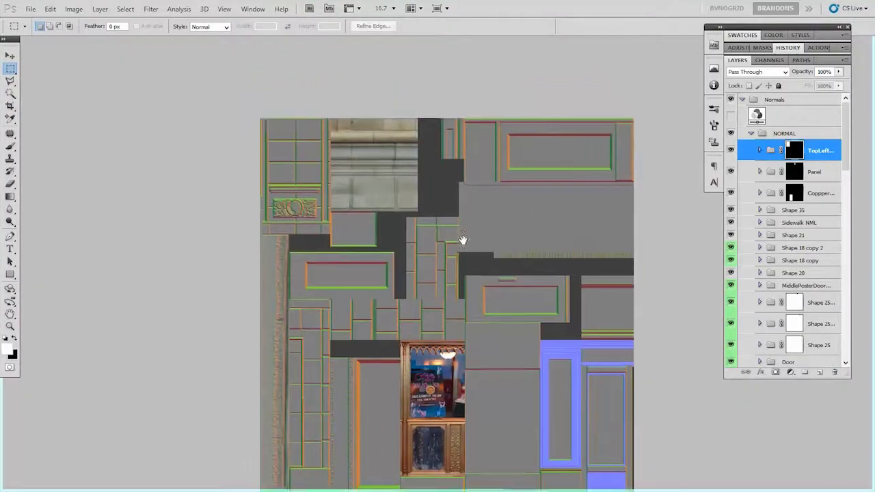
drag(369, 137, 427, 137)
click(819, 372)
key(f)
key(f)
click(269, 482)
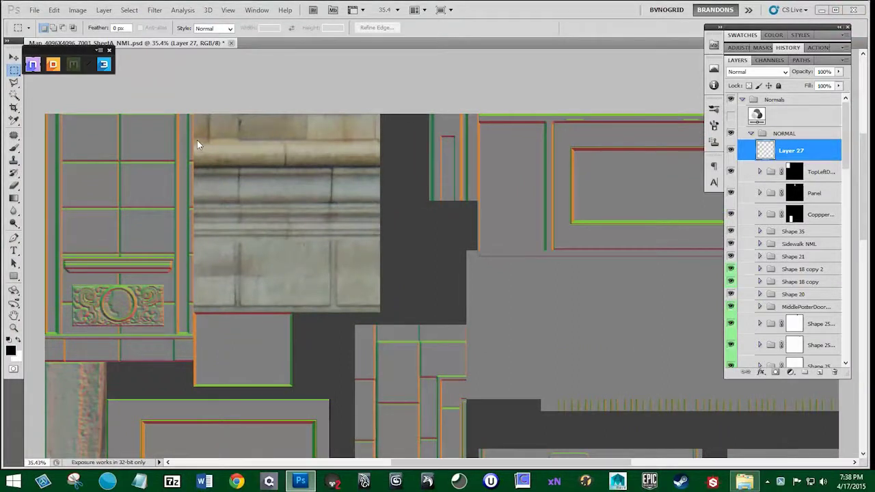
drag(341, 286, 91, 104)
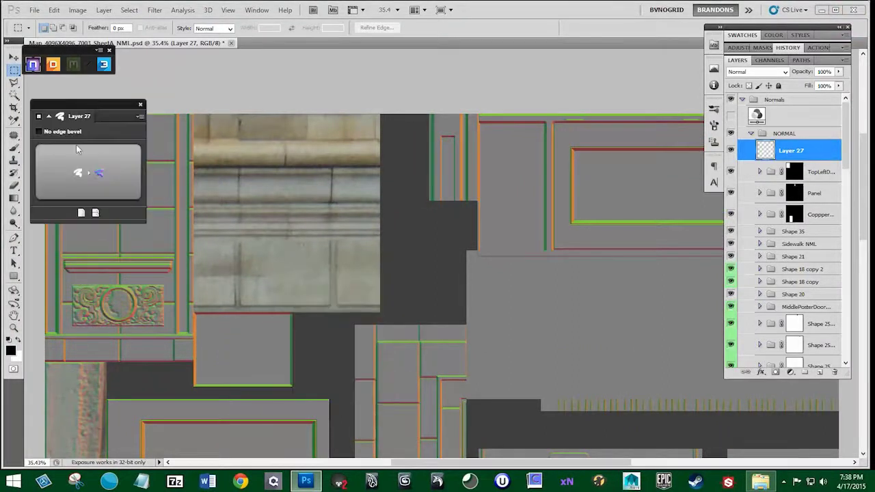
Draw a 13 px radius rounded rectangle over the middle lower block of the stone moulding and convert it to a size 10, softness 8 shape
click(14, 276)
click(54, 286)
scroll(266, 287, up, 4)
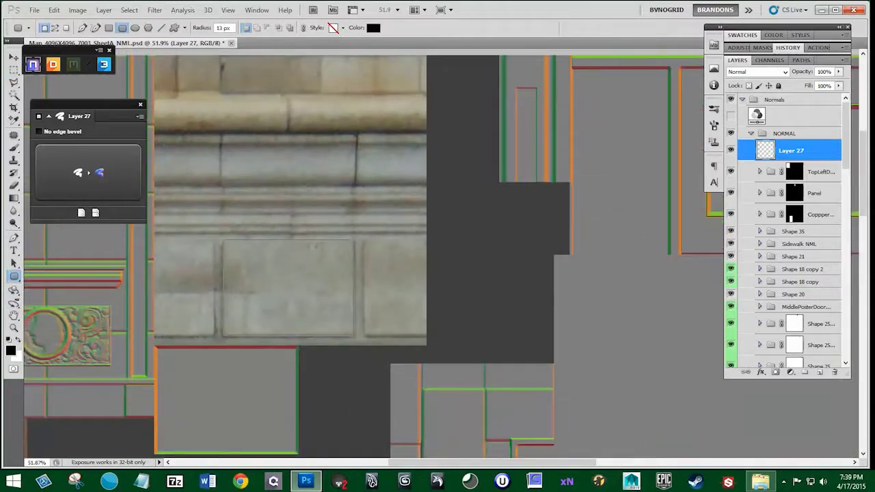
drag(223, 258, 353, 335)
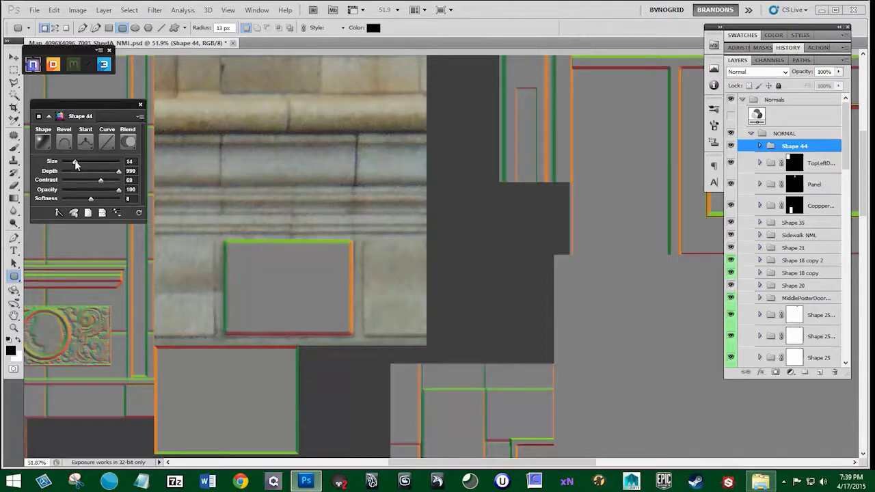
Duplicate the rounded block shape onto the neighbouring stone blocks on both sides
key(v)
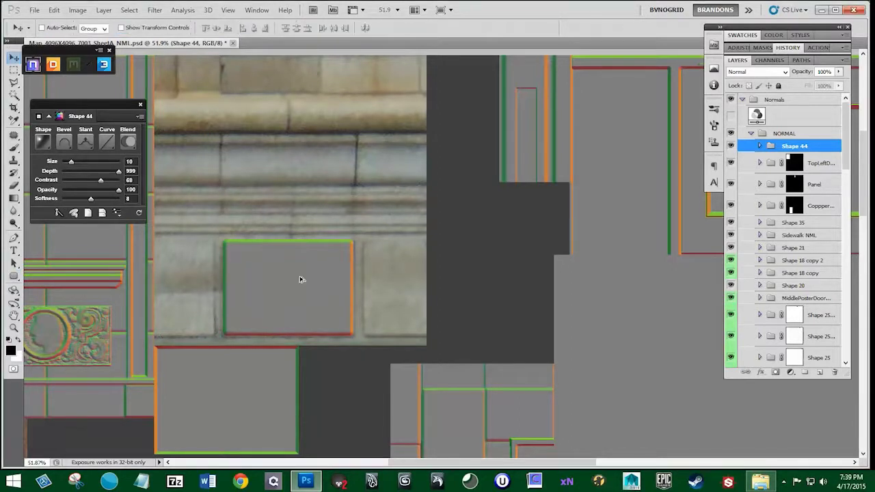
drag(301, 277, 173, 260)
drag(377, 204, 414, 253)
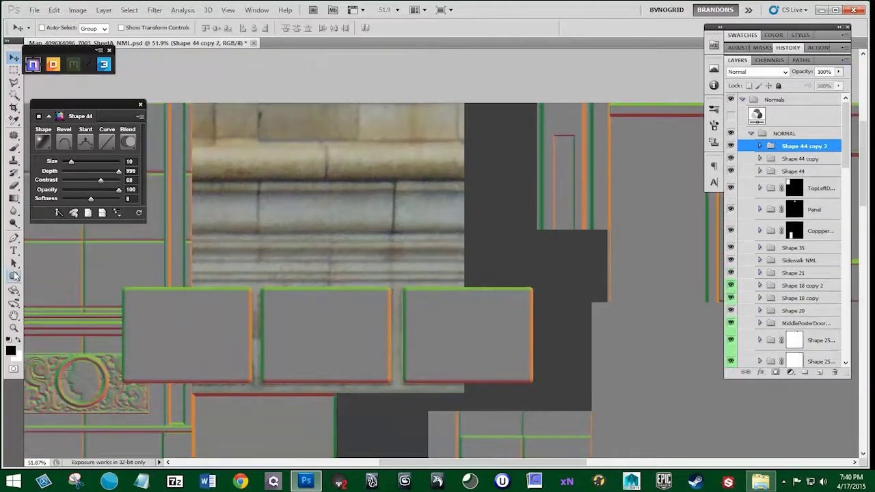
scroll(314, 287, down, 4)
Draw a long thin rounded bar across the moulding above the blocks and convert it to a normal-map shape with size 6 and softness 1
click(14, 276)
scroll(273, 270, up, 3)
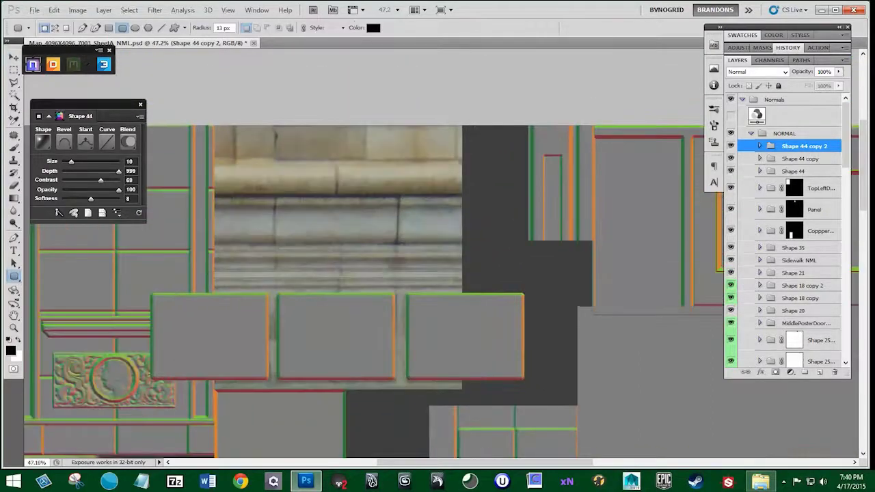
drag(487, 277, 488, 277)
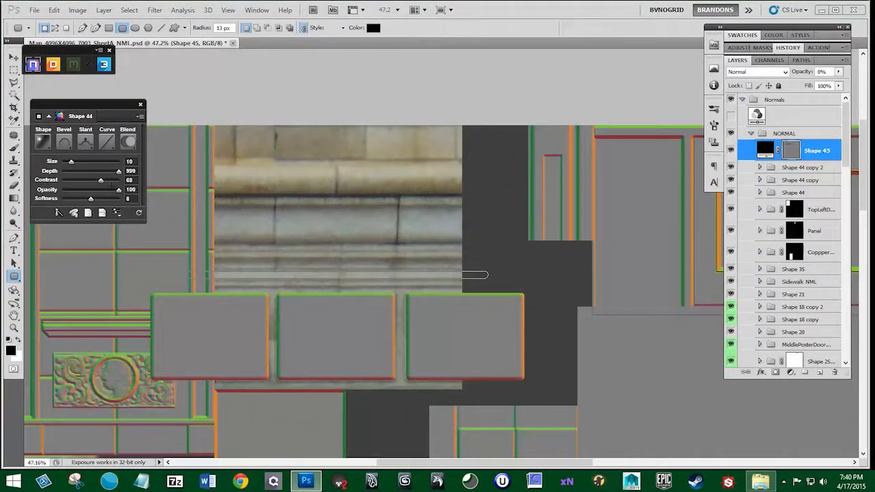
click(103, 181)
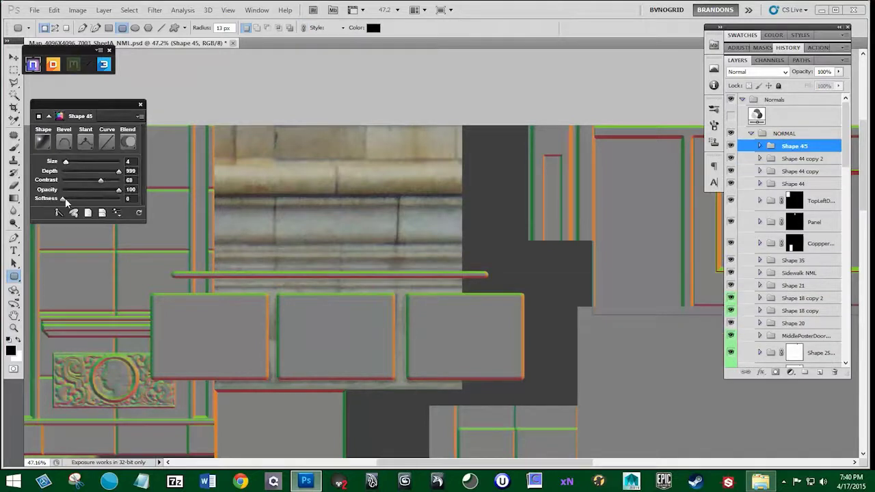
Free-transform the thin bar to make it slightly taller so it fits the moulding ridge
key(ctrl+t)
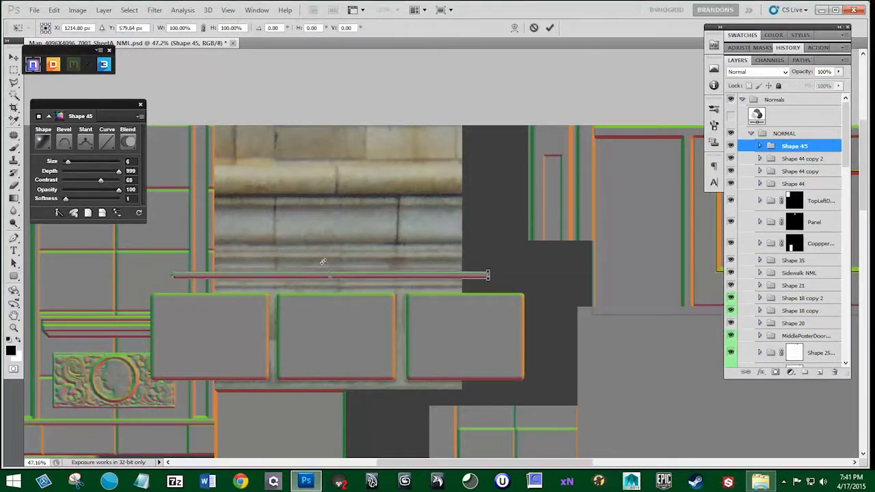
key(Return)
key(ctrl+z)
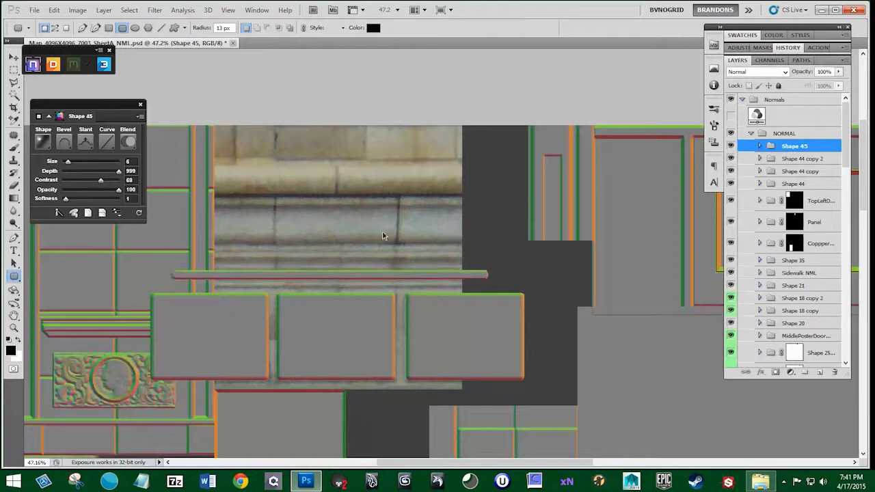
key(ctrl+t)
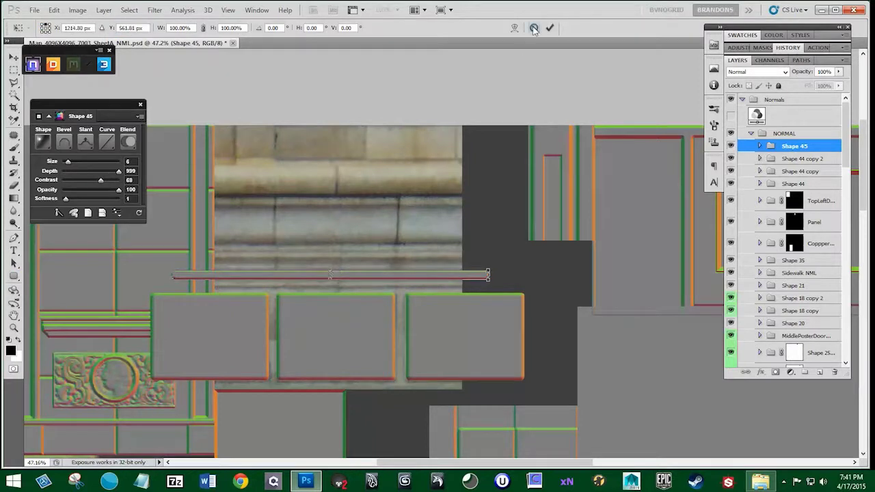
click(534, 29)
key(ctrl+t)
key(Return)
Set the thin bar's size to 5, try another bevel type, and restore the Inner bevel
drag(68, 162, 66, 162)
click(64, 142)
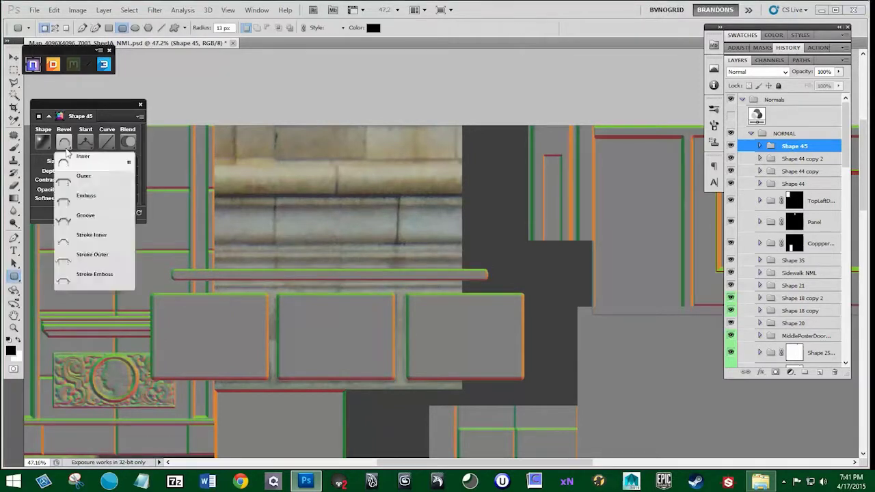
click(82, 211)
click(64, 143)
click(76, 156)
Try different curve presets on the thin bar's bevel
click(109, 145)
click(140, 279)
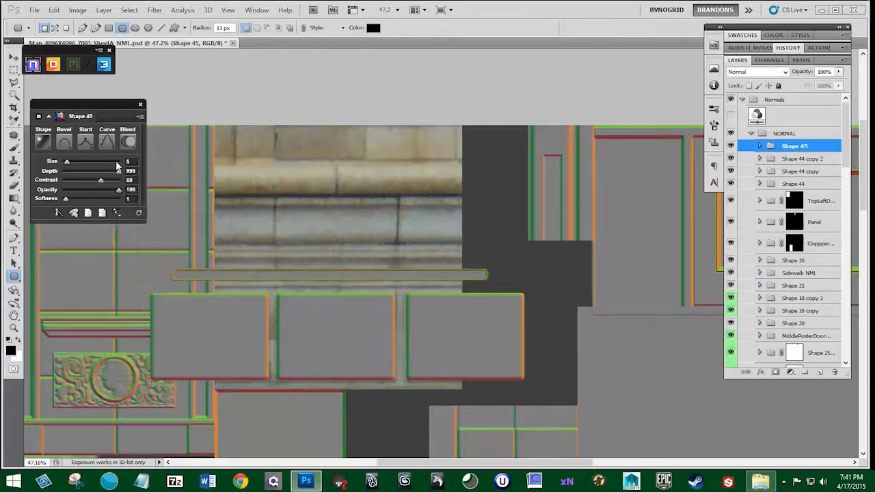
click(110, 144)
click(113, 145)
click(112, 145)
click(135, 239)
Apply the Cove - Shallow curve and size 8 to the thin bar, and compare it with the moulding by toggling its visibility
click(109, 144)
scroll(128, 219, down, 3)
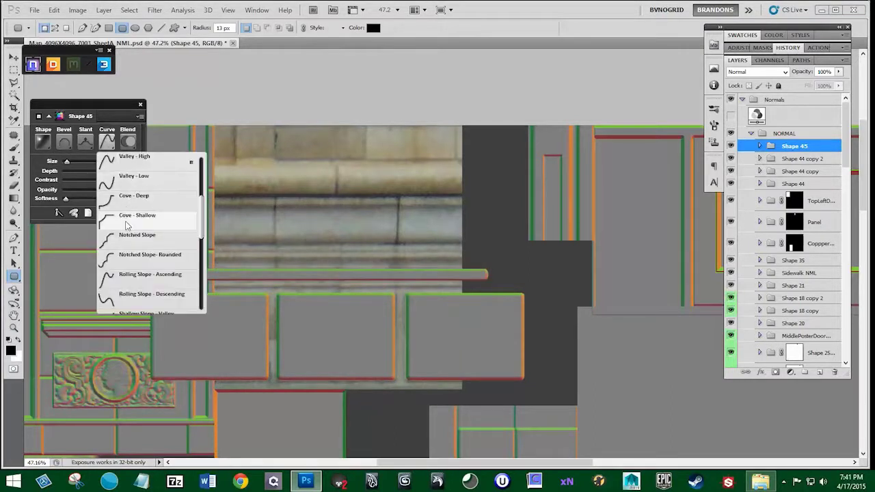
click(129, 224)
click(730, 147)
click(730, 146)
click(730, 146)
click(730, 146)
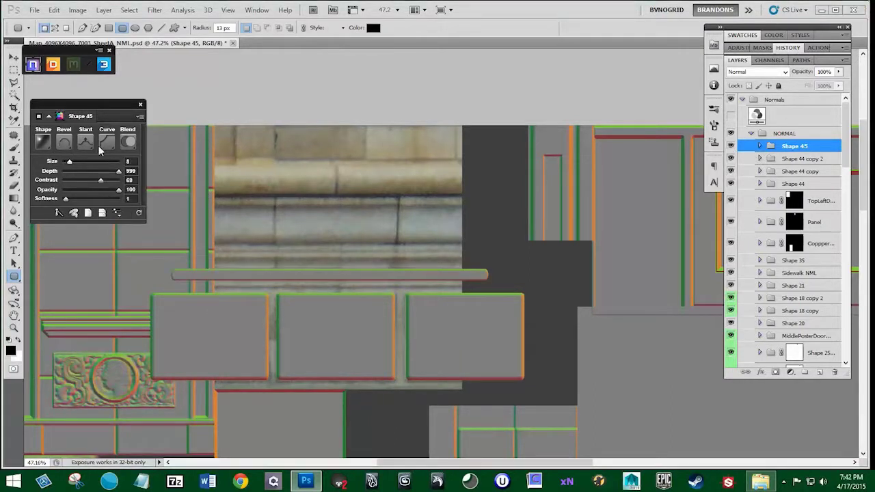
Choose another curve preset for the thin bar and check it against the moulding by hiding and showing the shape
click(108, 142)
scroll(118, 179, down, 3)
click(118, 180)
click(730, 146)
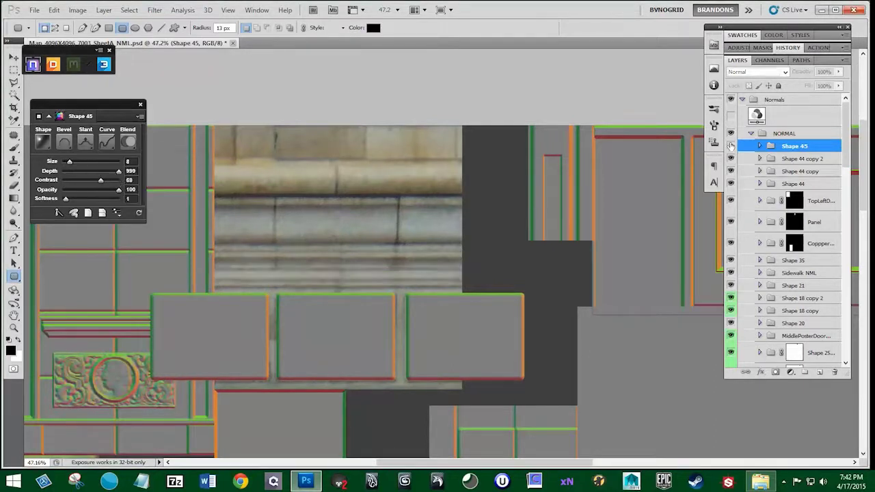
click(730, 146)
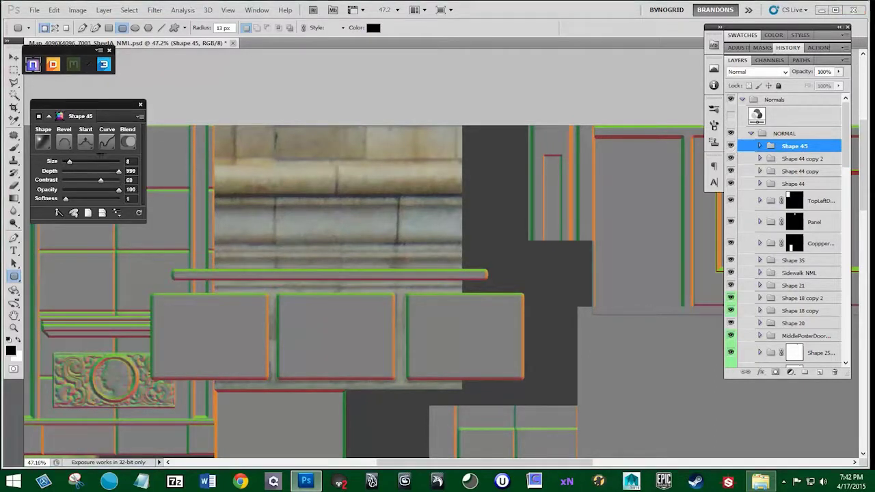
Set the thin bar's bevel size to 5 and softness to 8, and duplicate it into three stacked bars above the base blocks
drag(65, 164, 69, 166)
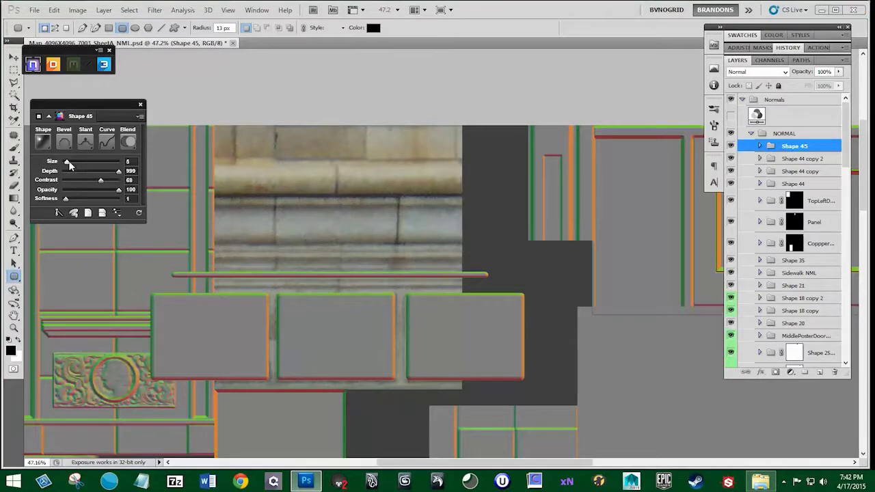
key(v)
mouse_move(424, 271)
mouse_down()
mouse_move(423, 283)
mouse_move(415, 268)
mouse_up()
click(731, 147)
click(731, 147)
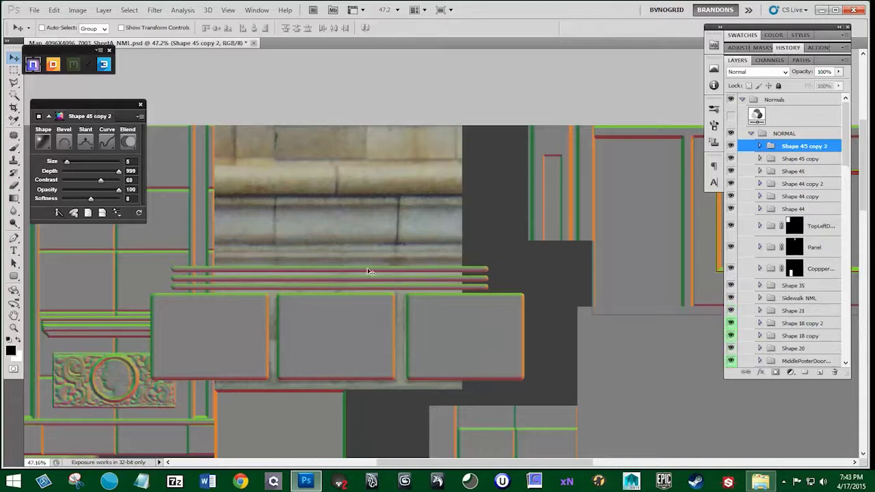
Try an enlarged copy of the thin bar over the upper tan moulding, and delete that copy
key(ctrl+t)
alt+drag(361, 179, 335, 164)
key(Return)
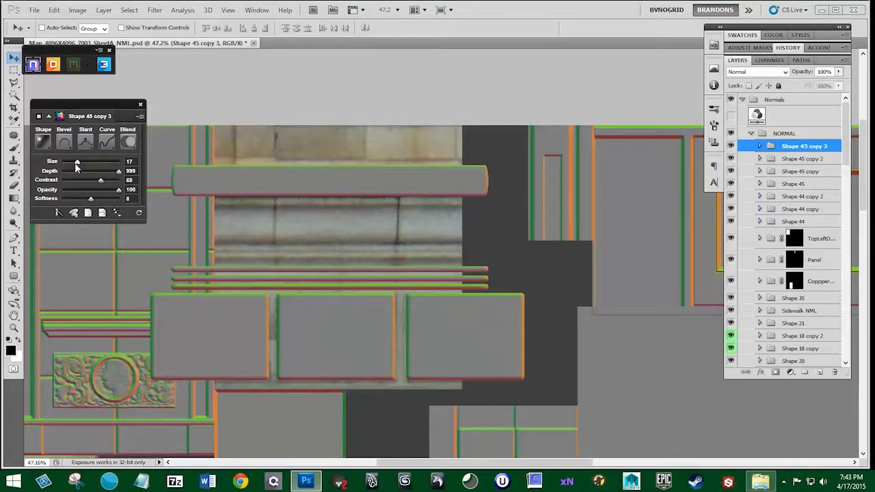
drag(803, 147, 834, 372)
key(ctrl+z)
key(ctrl+alt+z)
drag(805, 135, 834, 373)
Draw a long rounded bar over the upper tan moulding using the bevel settings copied from the thin bar
click(787, 137)
click(118, 213)
click(126, 236)
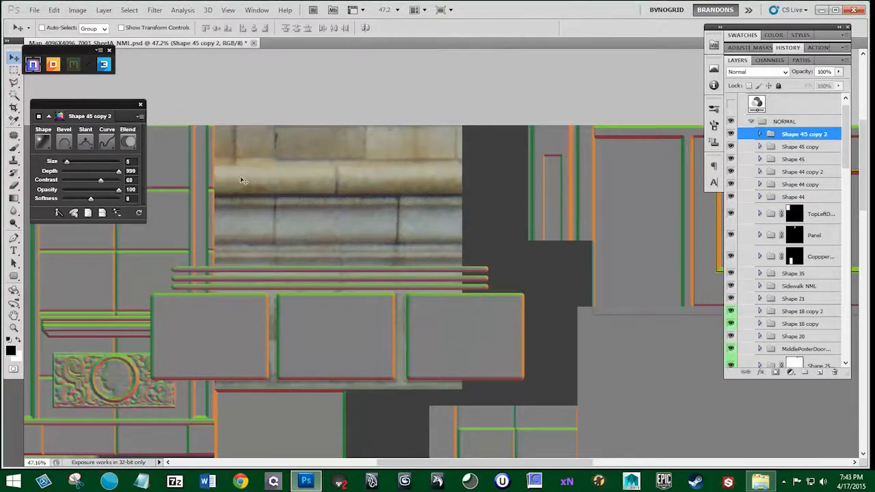
key(u)
drag(195, 169, 487, 190)
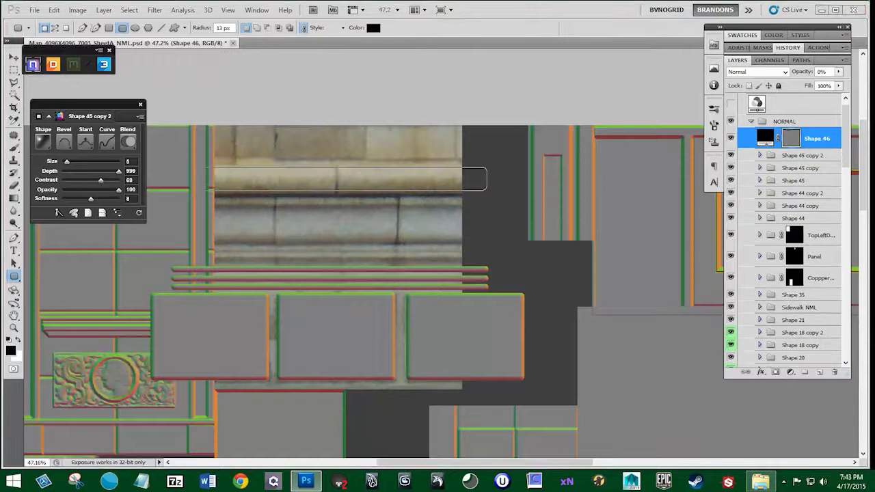
click(116, 212)
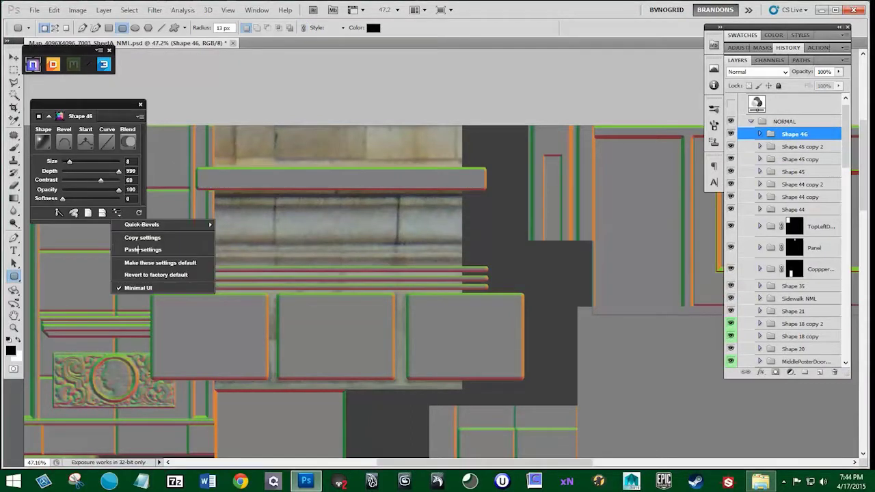
click(136, 249)
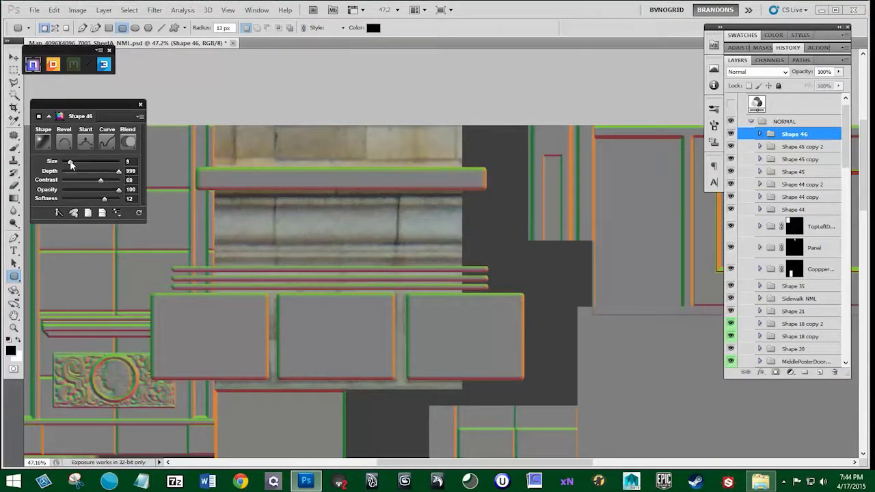
Set the moulding bar's bevel size to 34 and softness to 16 while trying several curve presets
drag(71, 163, 92, 163)
click(64, 142)
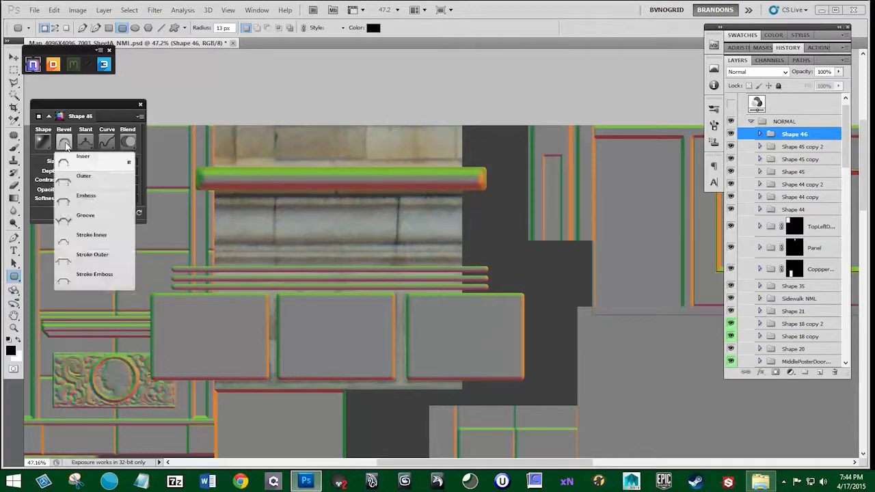
click(111, 142)
scroll(132, 266, down, 5)
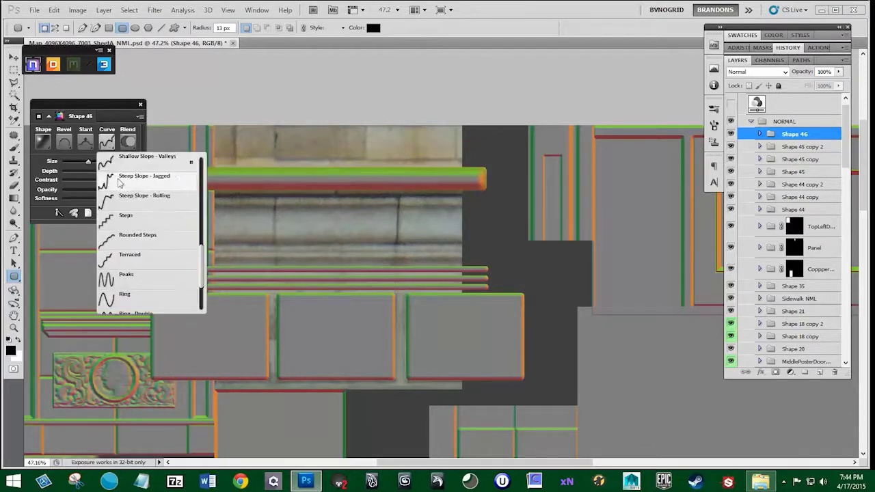
click(131, 261)
drag(202, 277, 203, 238)
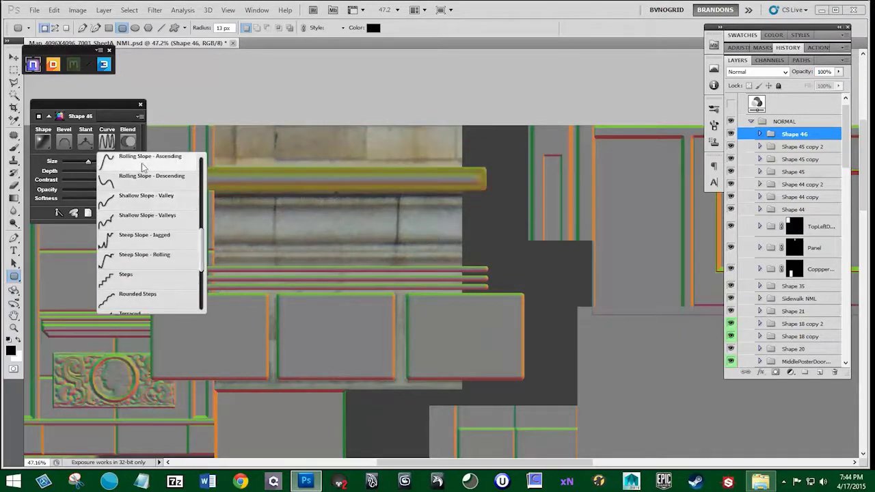
click(141, 164)
click(137, 202)
mouse_move(91, 162)
mouse_down()
mouse_move(101, 163)
mouse_move(82, 165)
mouse_up()
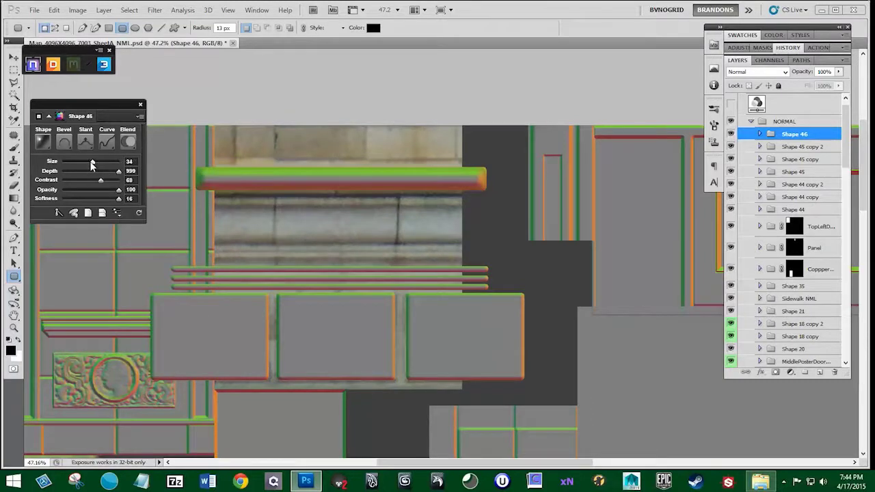
Enlarge the moulding bar well past both sides of the stone texture and set its bevel size to 54
key(ctrl+t)
drag(487, 167, 552, 152)
key(Return)
drag(93, 162, 119, 164)
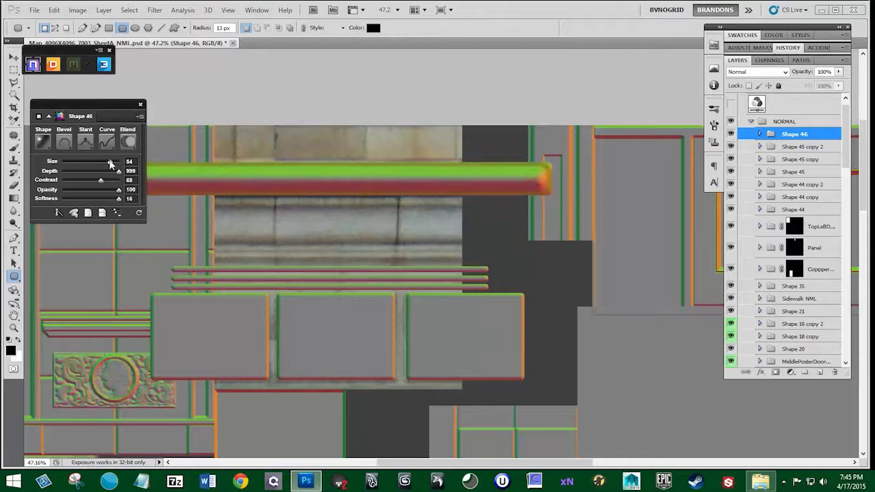
Compare several bevel curve presets on the enlarged bar and choose one that gives a smooth rounded profile
click(106, 142)
scroll(201, 208, up, 3)
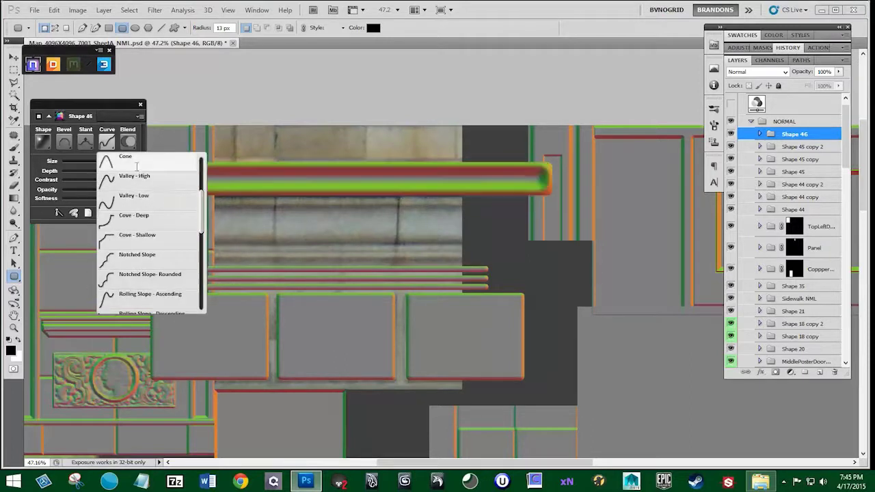
click(149, 199)
click(108, 143)
click(136, 293)
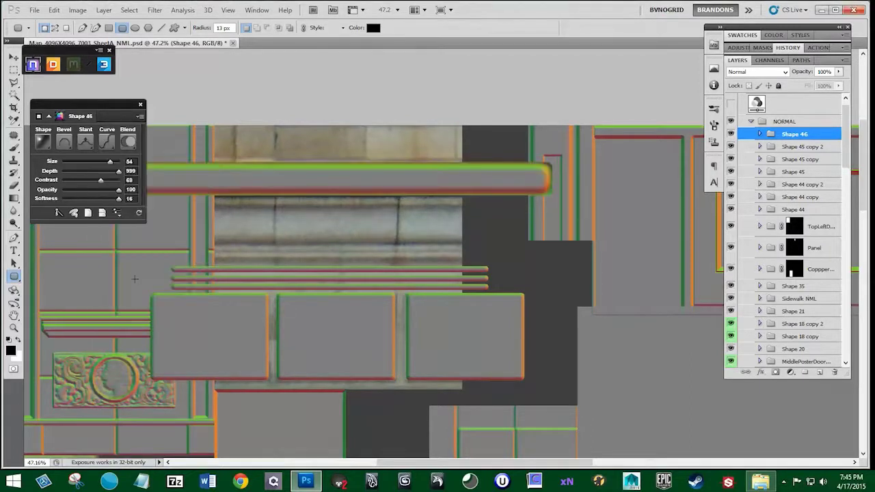
click(111, 146)
drag(202, 263, 202, 246)
click(184, 179)
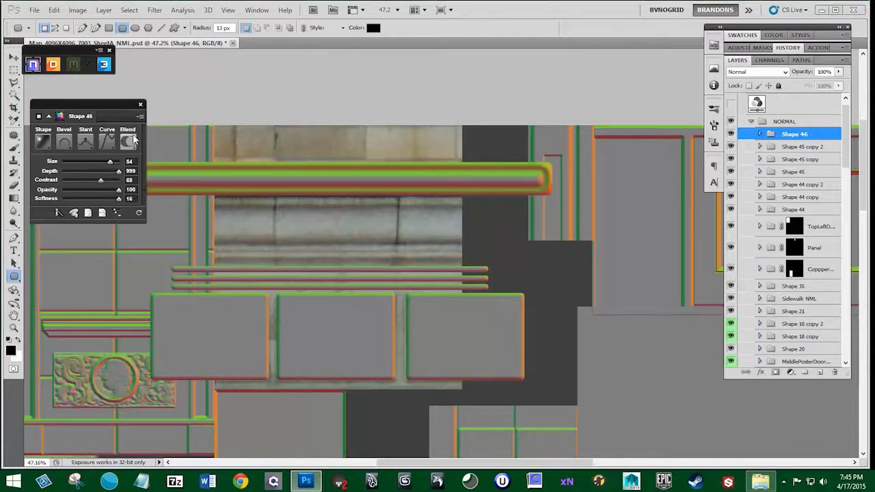
click(111, 144)
scroll(140, 205, down, 2)
click(140, 205)
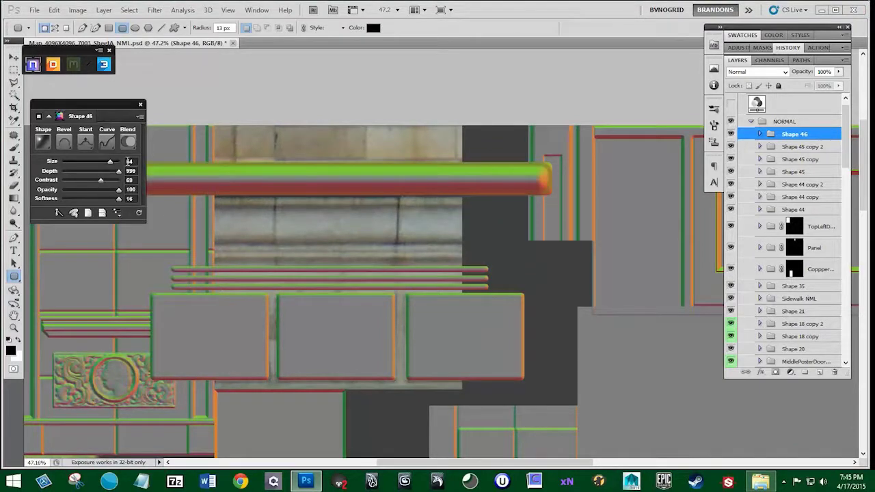
Select a strip along the bar's upper edge with the Rectangular Marquee and try to clear it
scroll(380, 183, down, 1)
click(13, 72)
drag(154, 151, 568, 168)
key(Delete)
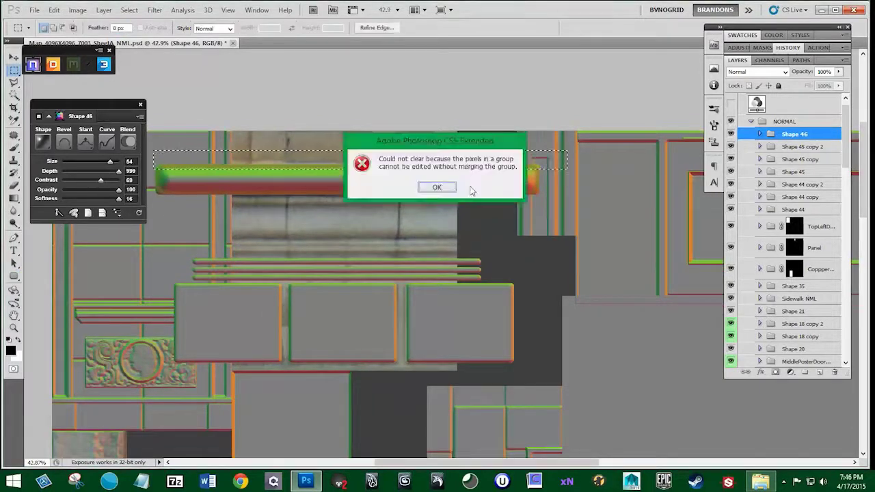
click(439, 188)
Add the strip along the bar's lower edge to the selection and mask out both edges using the inverted selection
drag(328, 238, 93, 247)
click(776, 372)
key(ctrl+z)
key(shift+i)
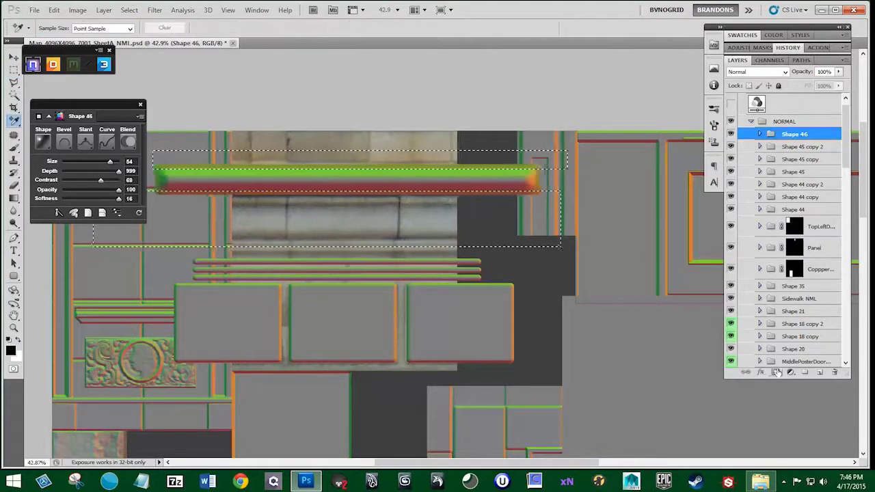
click(776, 373)
key(ctrl+z)
key(shift+i)
key(ctrl+shift+i)
click(775, 373)
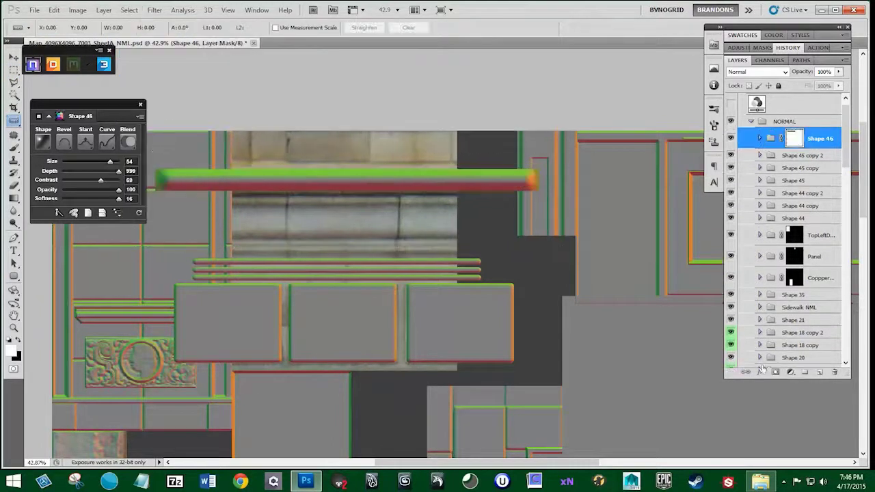
double_click(731, 140)
key(ctrl+t)
key(Escape)
click(759, 138)
click(816, 160)
scroll(816, 273, down, 1)
shift+click(816, 291)
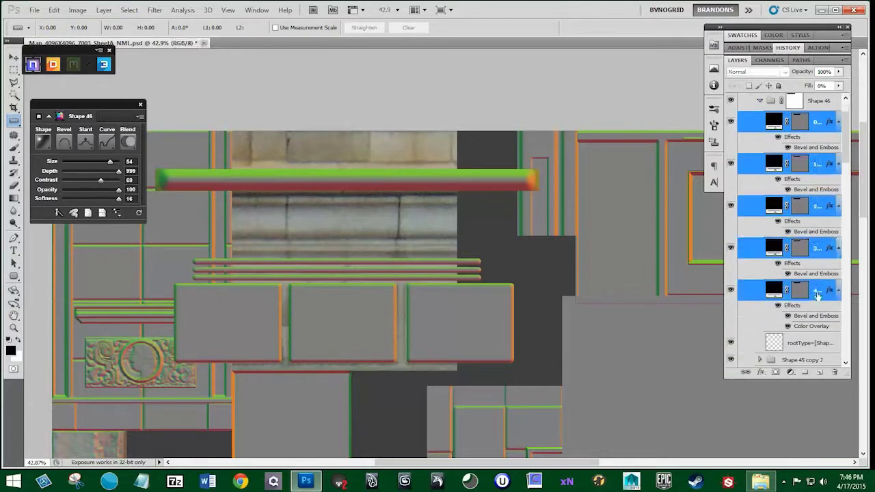
key(ctrl+t)
key(Escape)
key(ctrl+t)
key(Escape)
key(m)
drag(152, 150, 606, 209)
key(ctrl+t)
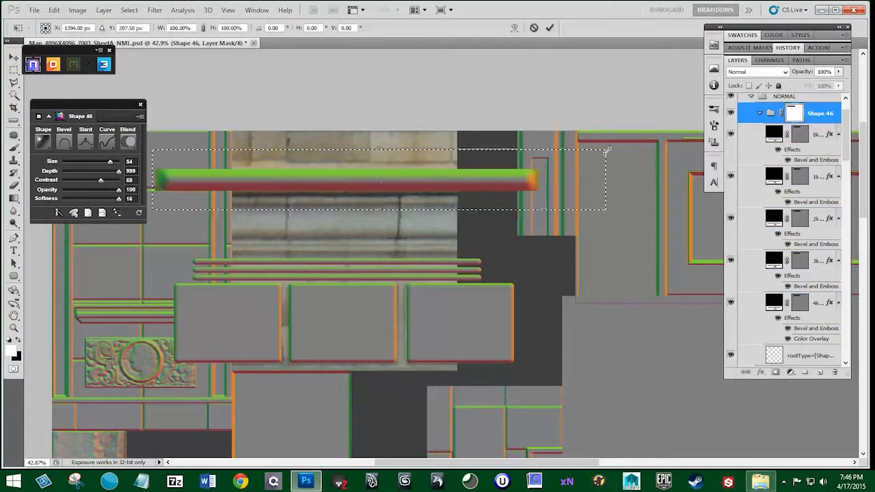
drag(605, 149, 735, 86)
key(Escape)
key(ctrl+d)
Merge the masked bar's group into one layer and enlarge it to the moulding's height, checking the fit by hiding and showing it
right_click(818, 116)
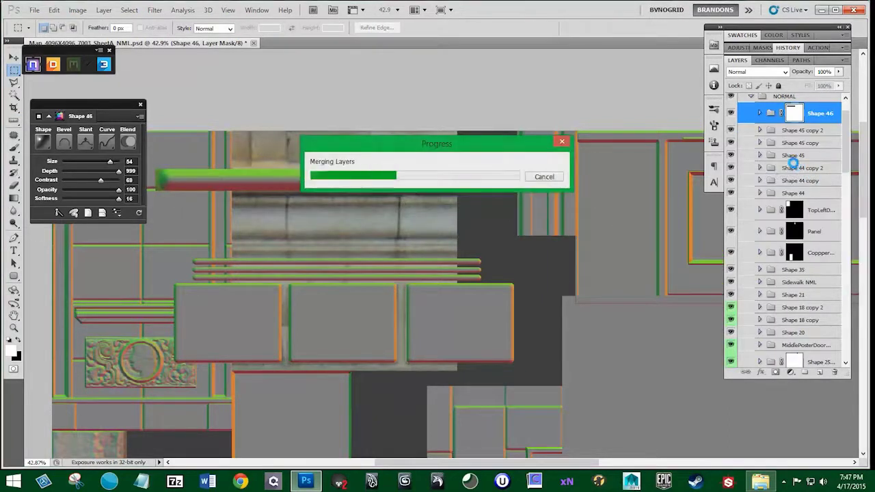
right_click(793, 111)
click(795, 240)
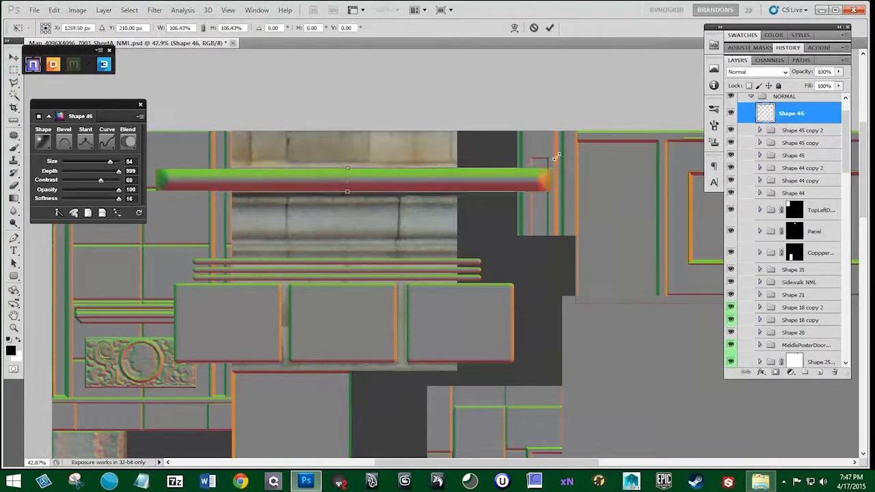
click(730, 114)
click(730, 114)
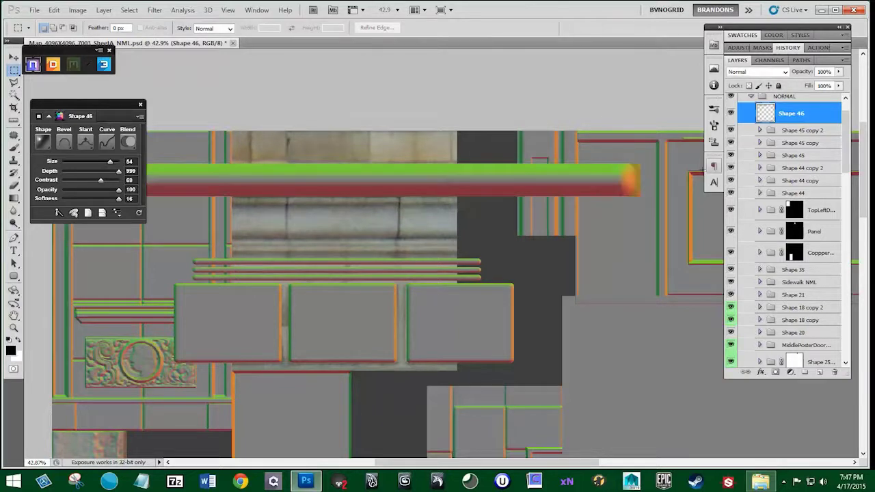
click(730, 114)
click(730, 113)
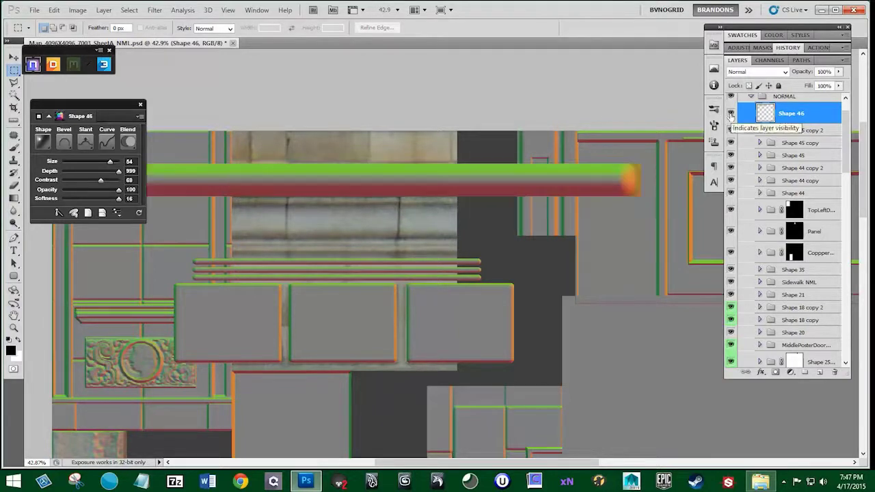
Cut off the bevelled end caps of the merged bar
key(Delete)
drag(147, 198, 270, 194)
drag(551, 215, 465, 218)
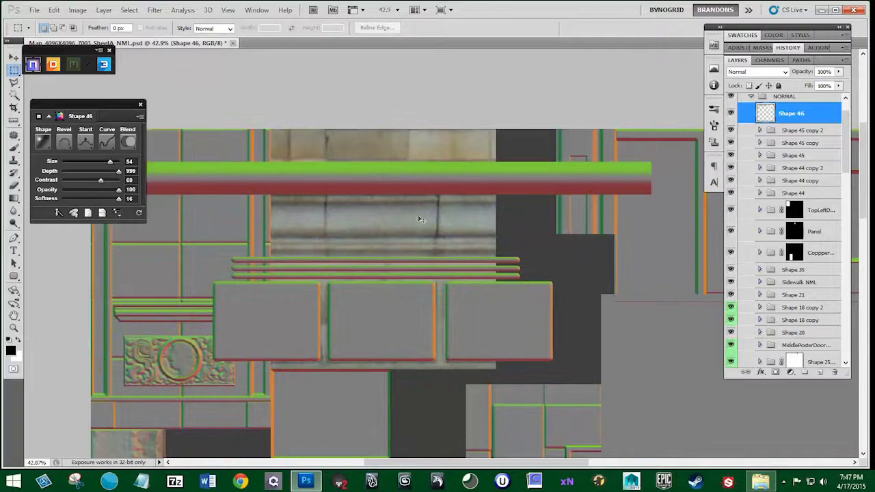
Shorten the bar to the stone segment beyond the moulding's joint and place a copy over the adjoining segment
key(ctrl+t)
drag(651, 179, 384, 170)
key(Return)
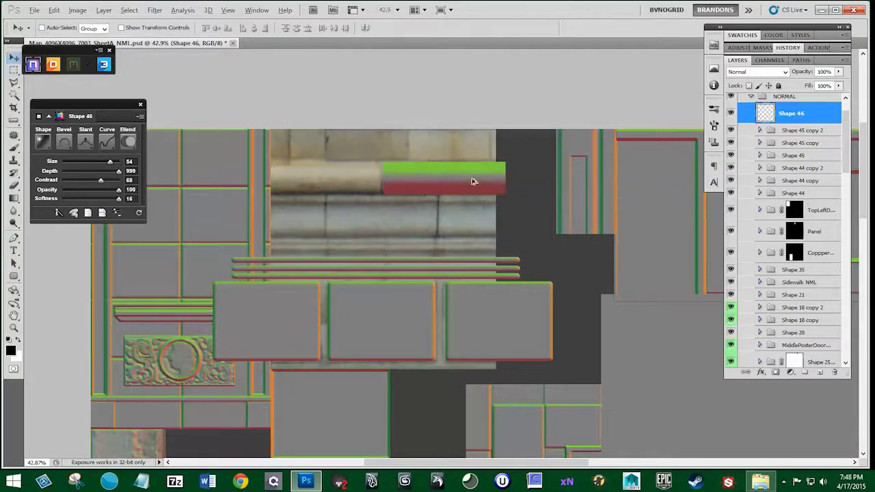
drag(472, 182, 350, 184)
Add a new bevel layer covering both moulding segments and set its size to 52
click(819, 374)
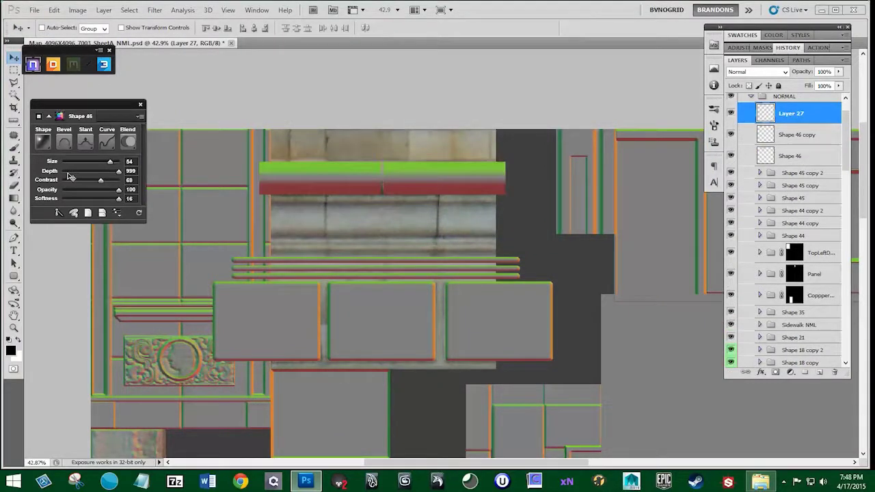
click(67, 174)
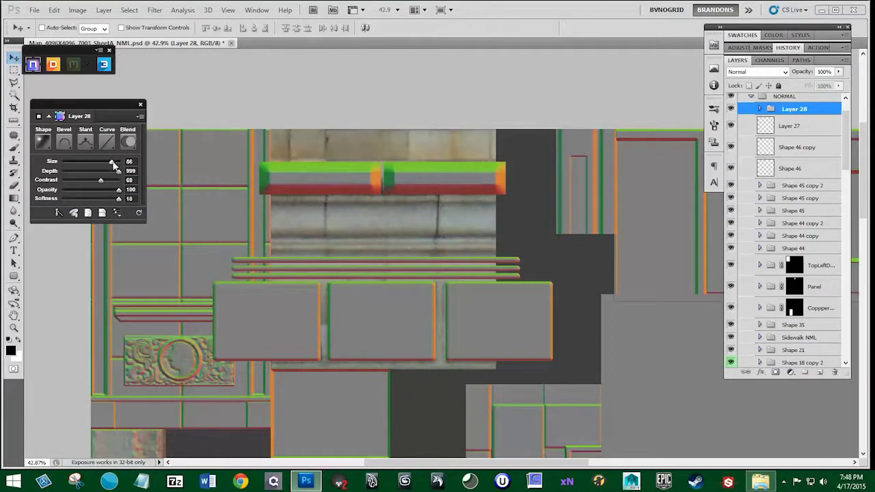
mouse_move(113, 164)
mouse_down()
mouse_move(85, 159)
mouse_move(119, 164)
mouse_move(109, 164)
mouse_up()
click(104, 150)
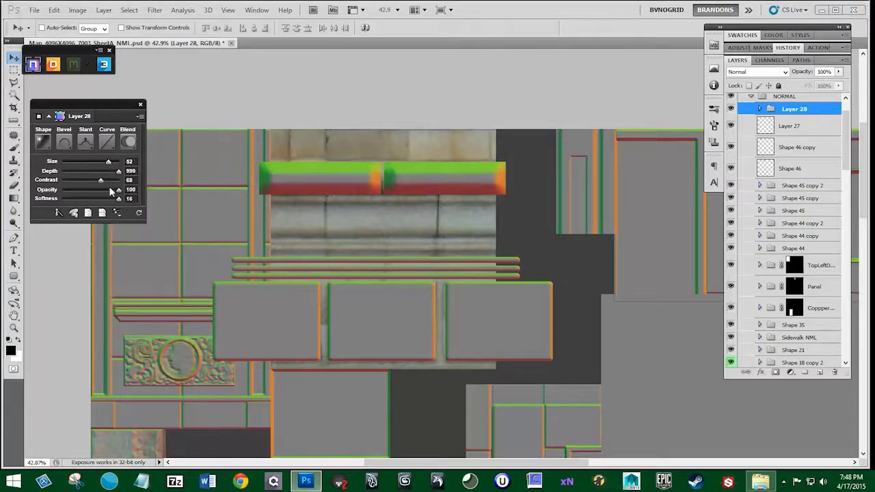
Try other Shape options and the Down slant on the bevel of the two segments
click(43, 142)
click(56, 181)
click(43, 144)
click(54, 159)
click(86, 144)
click(103, 180)
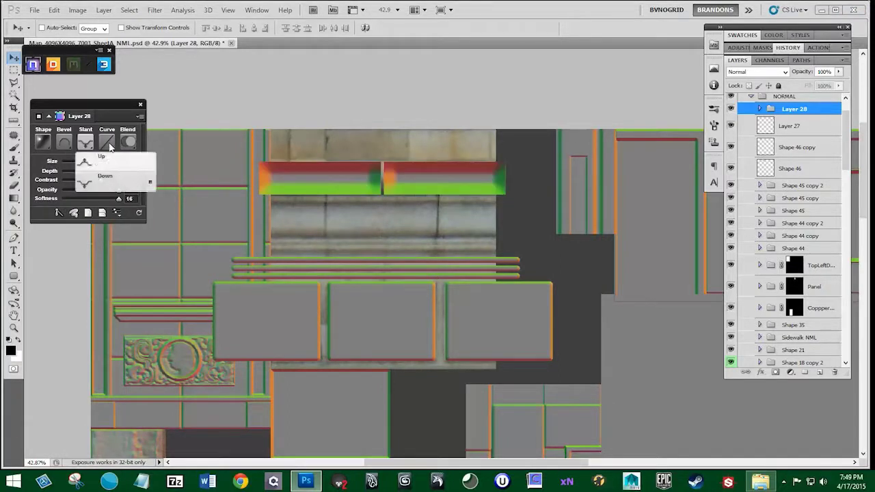
Work through the curve presets on the two segments' bevel, including Cone - Asymmetrical and Valley - Low, to shape their ends
click(108, 143)
scroll(111, 146, down, 6)
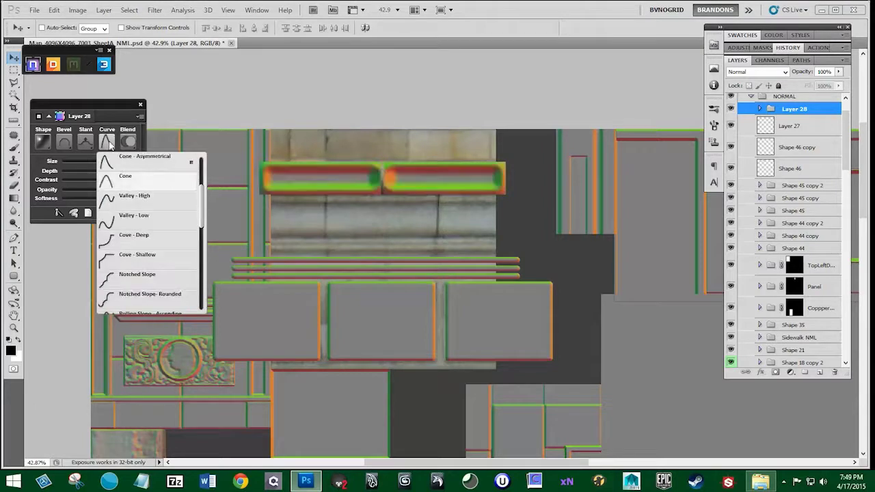
click(115, 171)
click(108, 145)
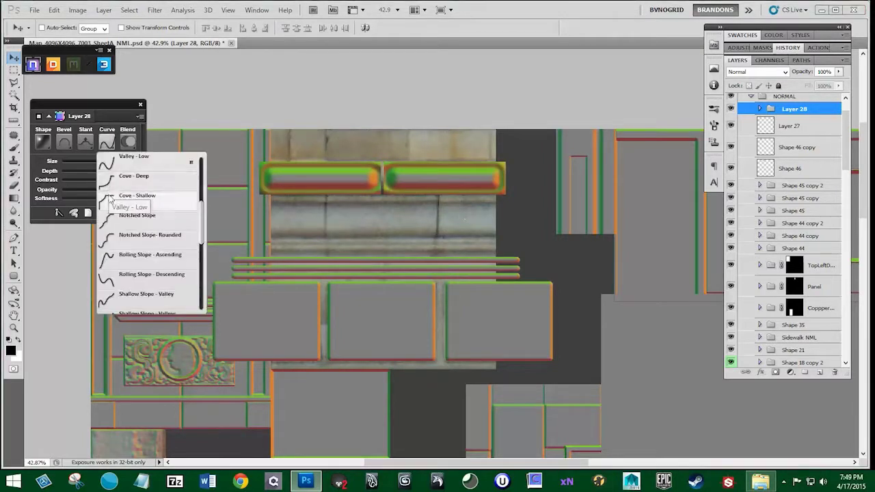
click(113, 197)
click(110, 146)
click(114, 176)
click(110, 147)
click(113, 176)
click(109, 146)
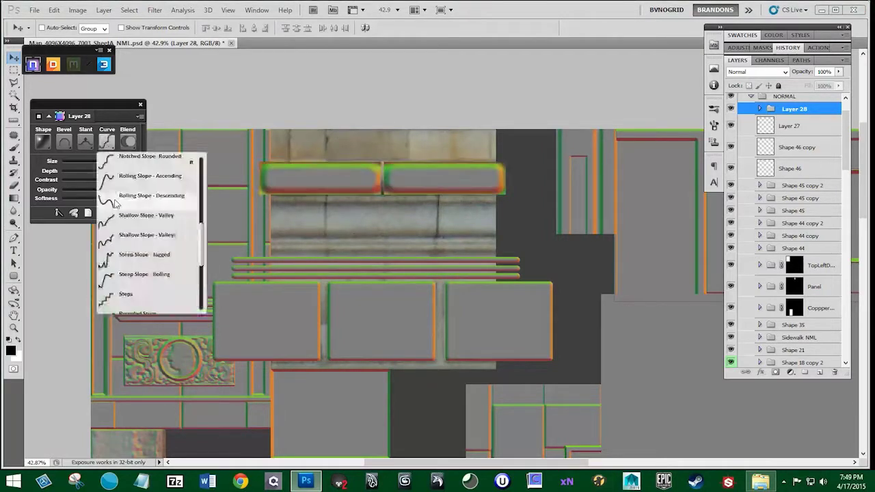
click(114, 196)
click(110, 147)
click(114, 198)
Try enlarging and then removing the shared bevel of the two moulding segments, and return to the first Normal tweak history state
key(ctrl+t)
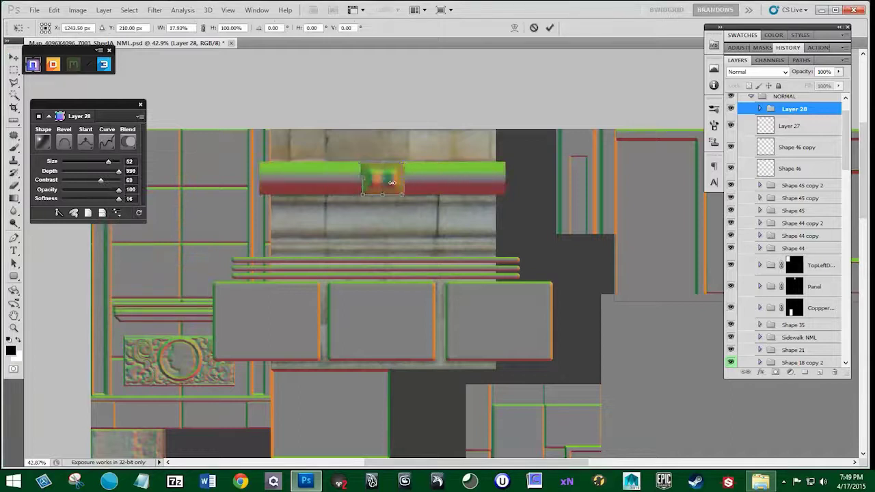
drag(403, 181, 418, 198)
key(Return)
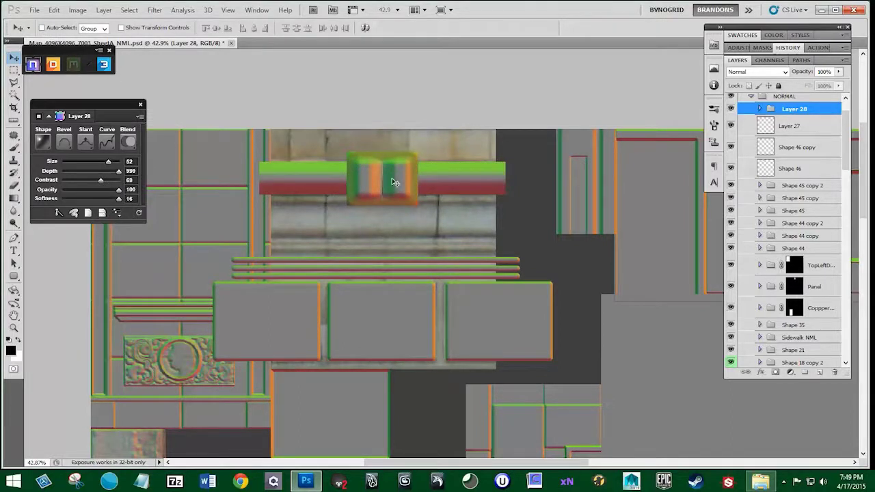
drag(793, 111, 835, 372)
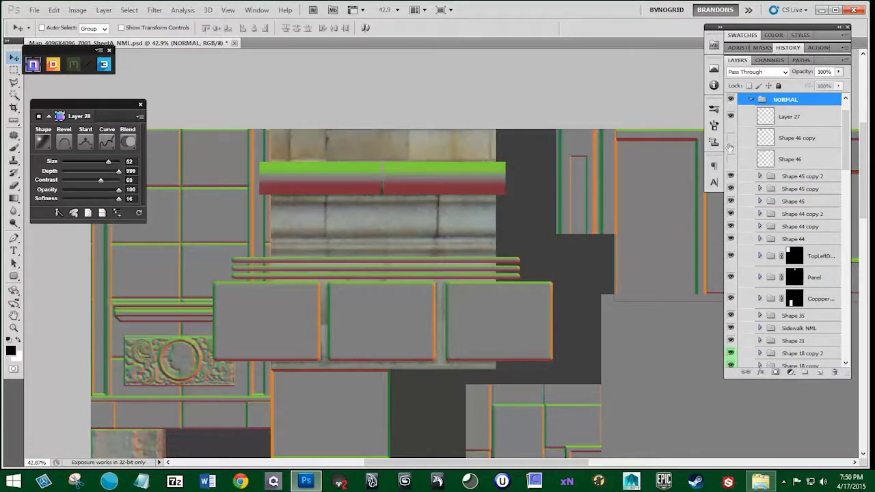
click(732, 177)
click(789, 48)
scroll(786, 79, up, 5)
click(785, 81)
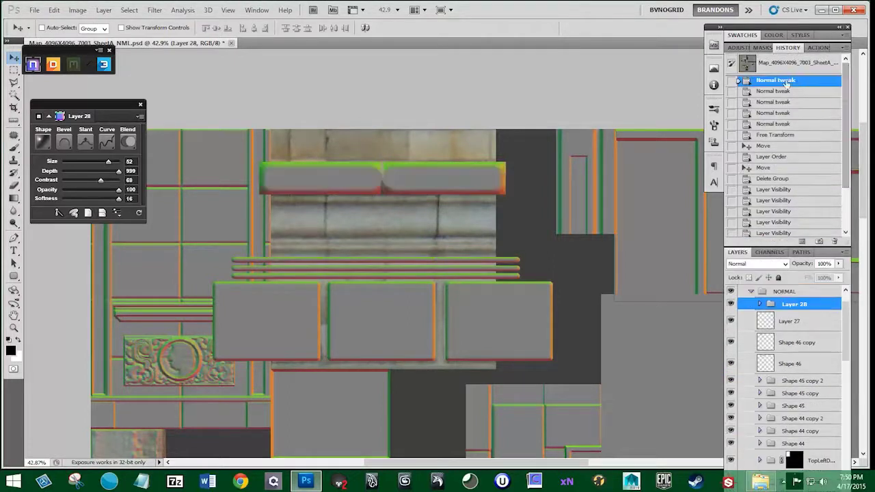
Delete the Layer 28 bevel group and the Layer 27 base shape beneath it
double_click(790, 49)
drag(800, 111, 834, 371)
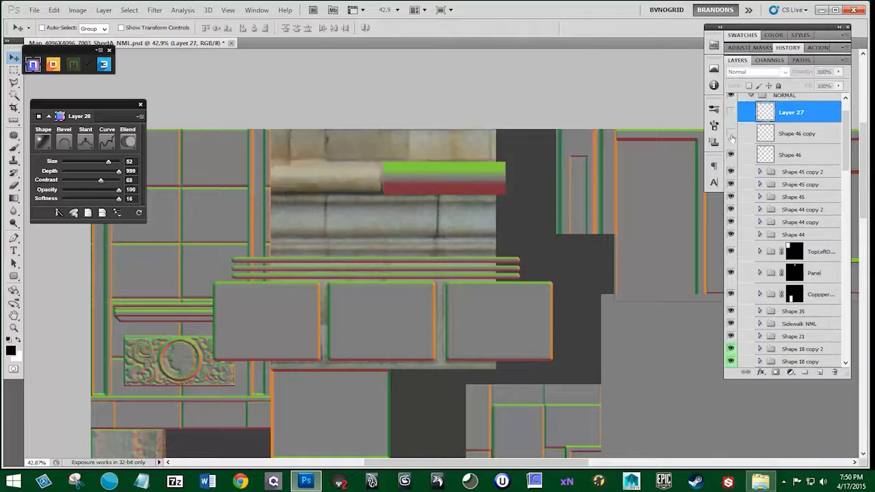
key(Delete)
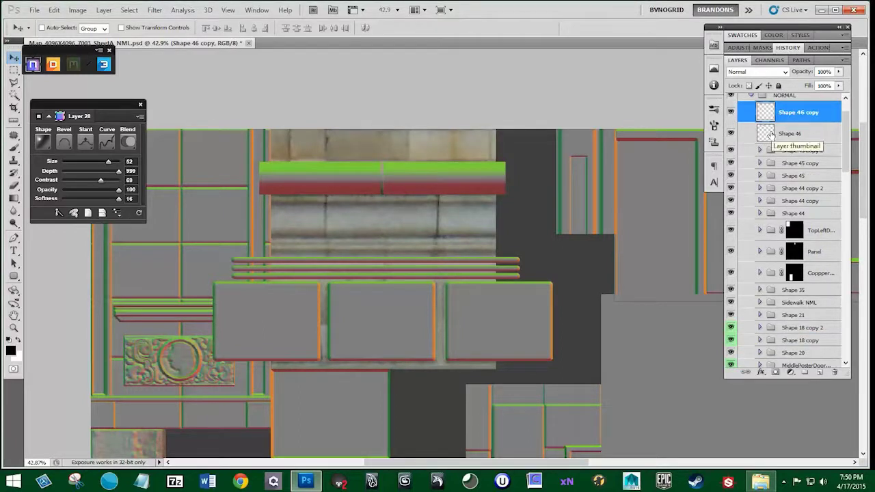
Load the outlines of both moulding segments as one selection and feather it twice
drag(730, 113, 731, 133)
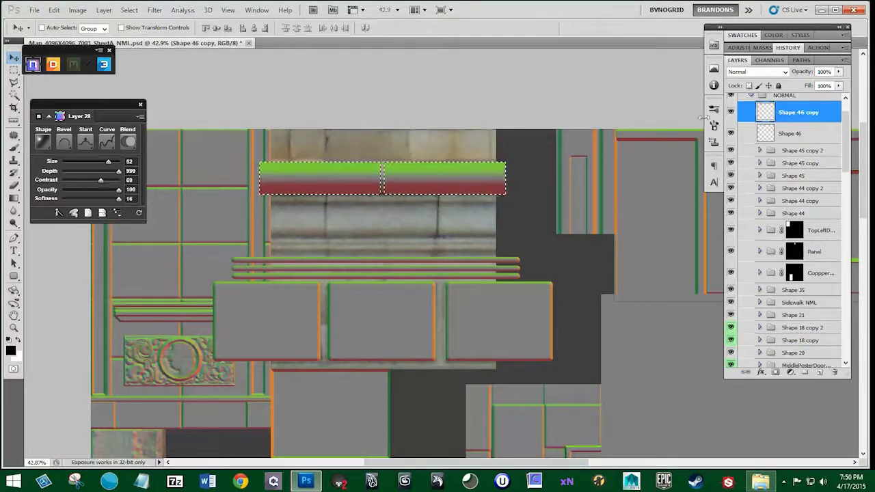
click(128, 11)
mouse_move(184, 130)
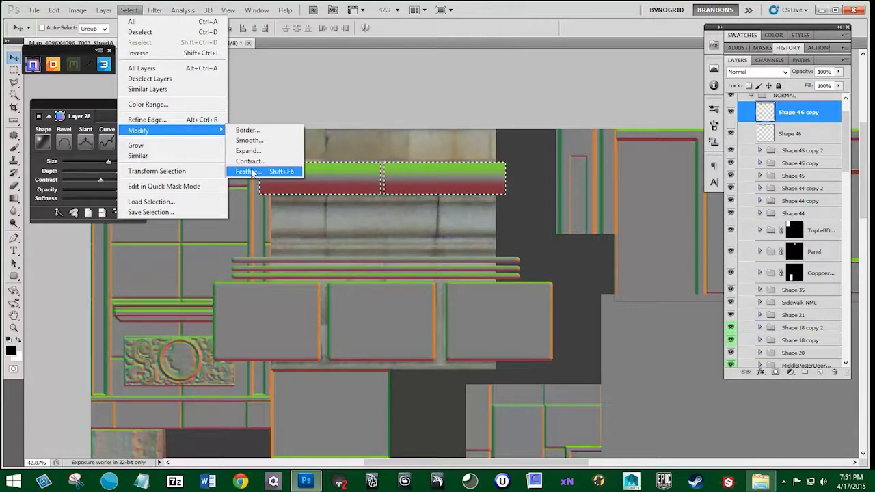
click(252, 172)
click(476, 162)
click(129, 10)
mouse_move(183, 133)
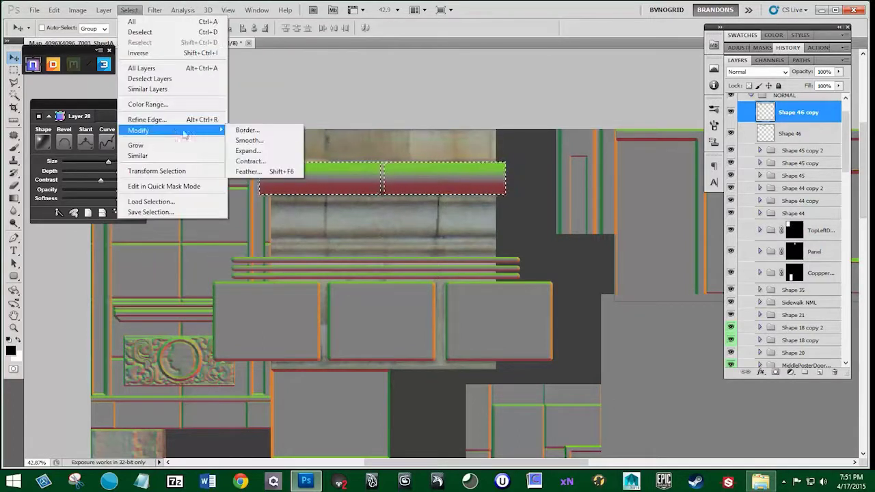
click(247, 172)
click(487, 164)
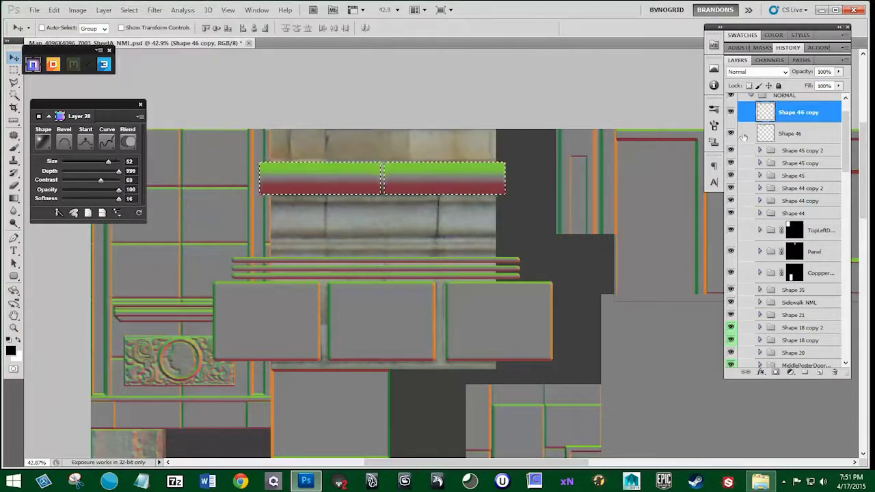
Feather the segment selection again, invert it and clear the surroundings on the segment layers to soften their edges
click(793, 135)
ctrl+click(765, 133)
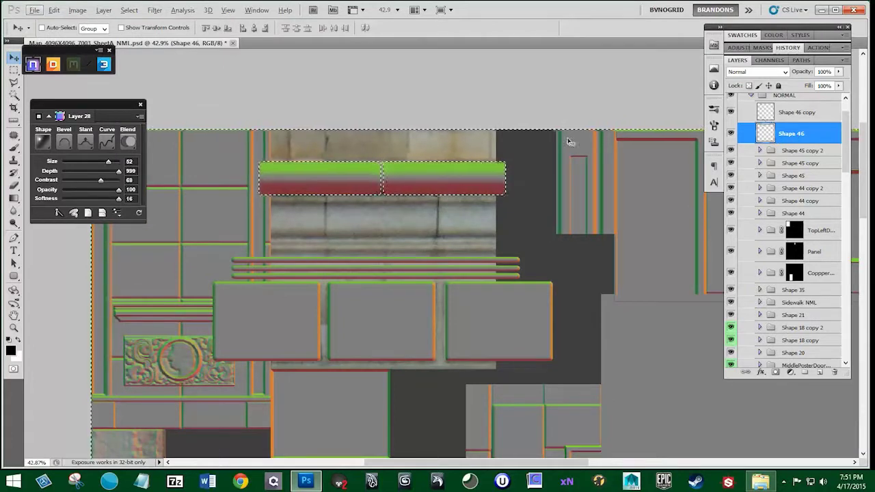
click(129, 10)
mouse_move(178, 130)
click(264, 171)
click(489, 163)
key(ctrl+shift+i)
key(Delete)
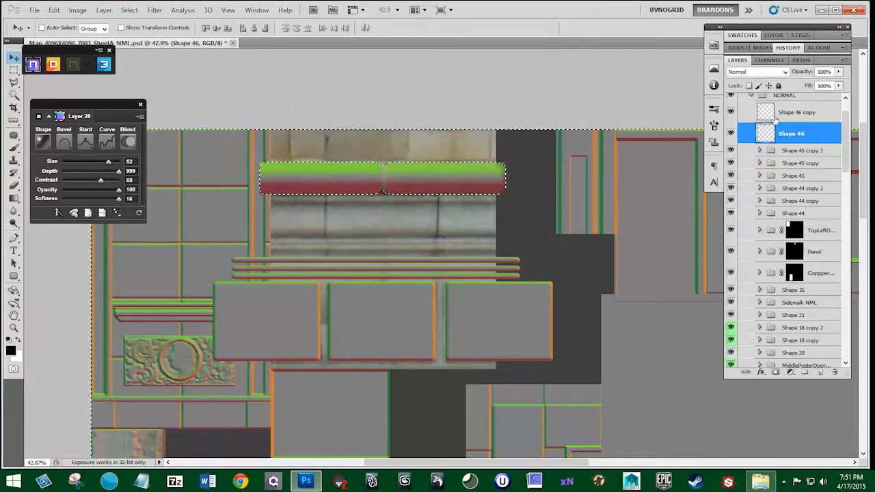
key(ctrl+d)
Transform Shape 46 and Shape 46 copy so their softened ends close the gap at the moulding's joint
click(780, 119)
click(777, 133)
key(ctrl+t)
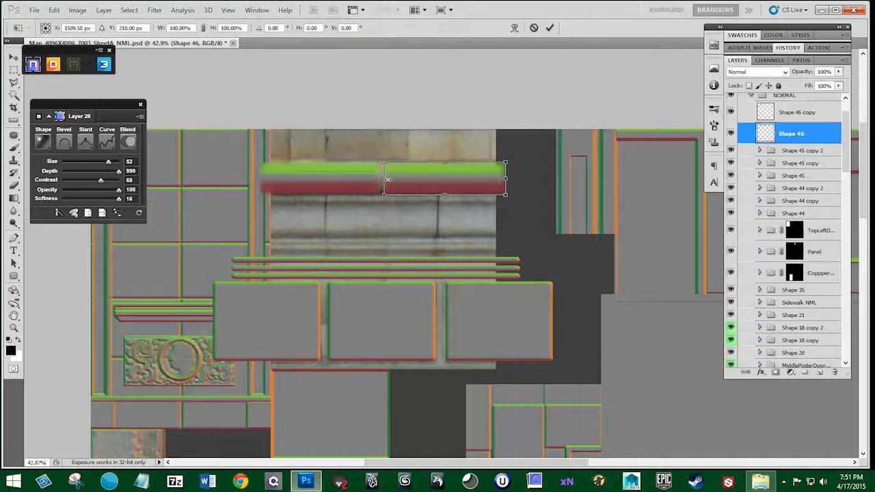
key(Return)
drag(385, 178, 445, 175)
click(813, 115)
key(ctrl+t)
key(Return)
Duplicate both softened segments beneath the originals, merge the copies into one layer and reduce its opacity
scroll(387, 192, up, 5)
shift+click(797, 133)
drag(796, 132, 803, 180)
scroll(518, 226, down, 5)
right_click(801, 181)
click(785, 414)
key(7)
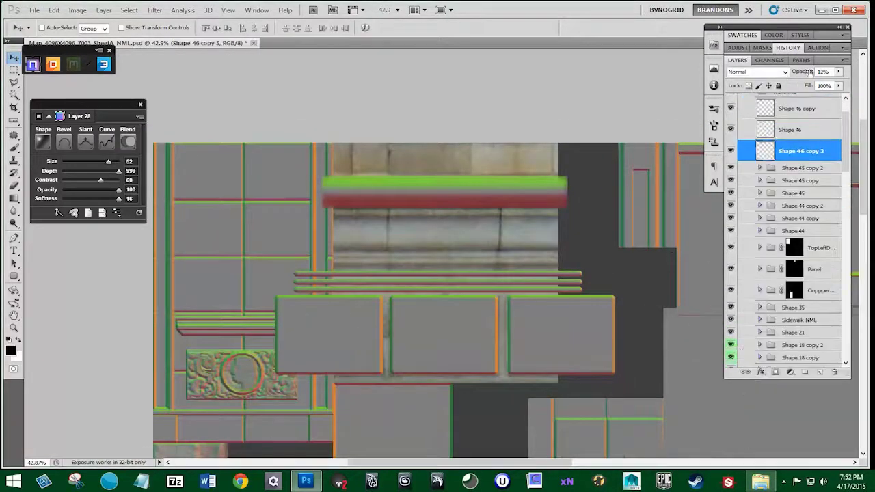
Hide the three Shape 46 segment layers and make the Shape 45 copy 2 group active
key(m)
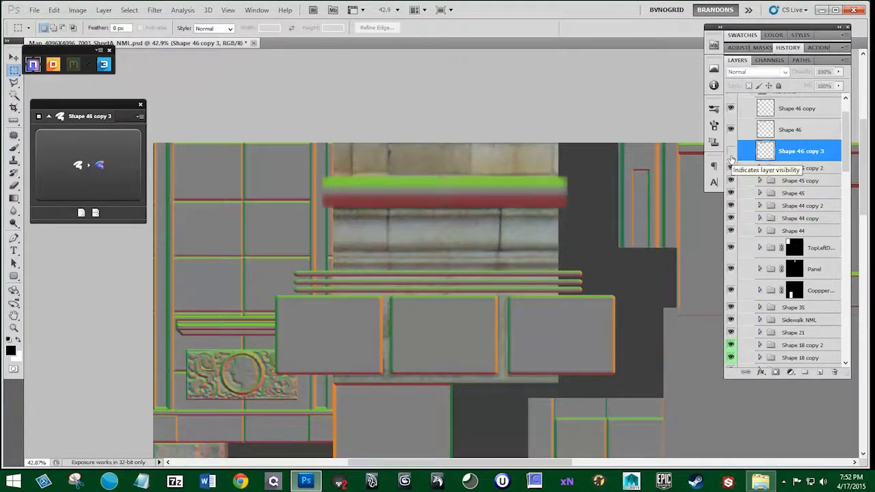
scroll(759, 150, up, 2)
drag(730, 176, 732, 141)
click(765, 194)
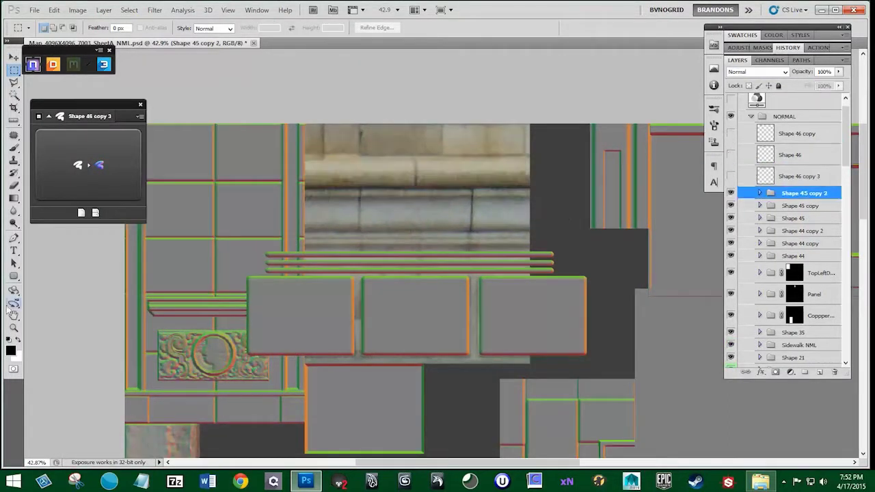
Draw a rounded rectangle with a 6 px corner radius along the ledge of the middle stone below the moulding
click(14, 276)
click(45, 287)
drag(356, 197, 359, 197)
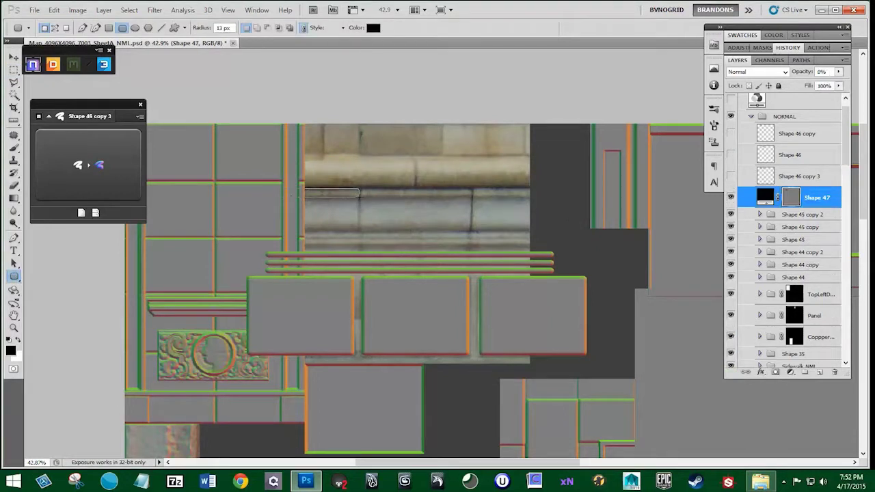
drag(828, 199, 834, 373)
drag(232, 28, 186, 29)
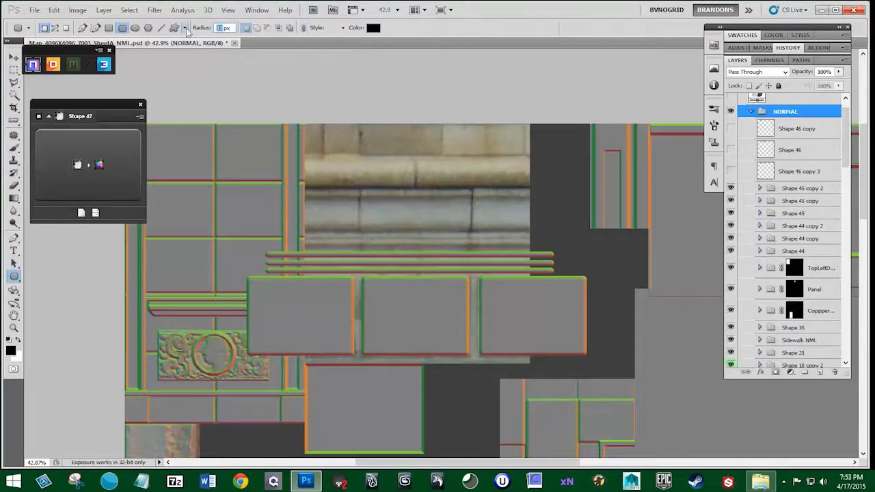
text(6)
key(Return)
drag(471, 197, 472, 198)
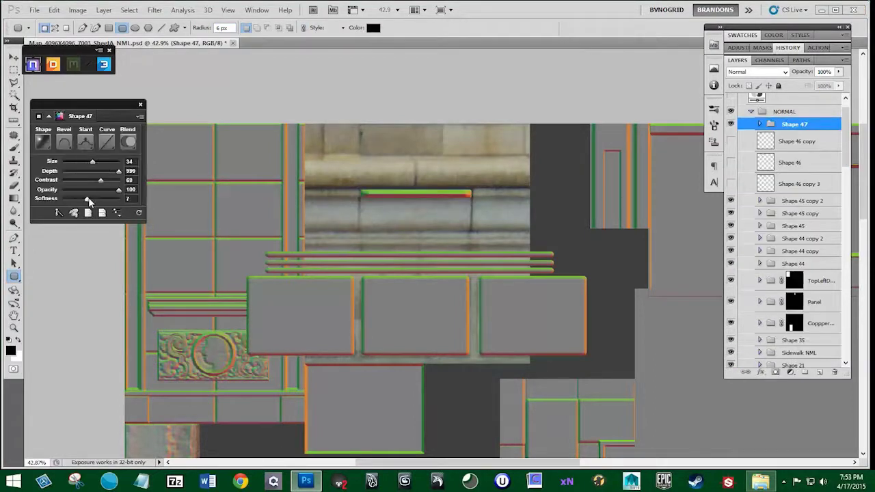
Set the ledge bar's bevel to size 22 and softness 13 and place copies over the adjoining stones on both sides
key(v)
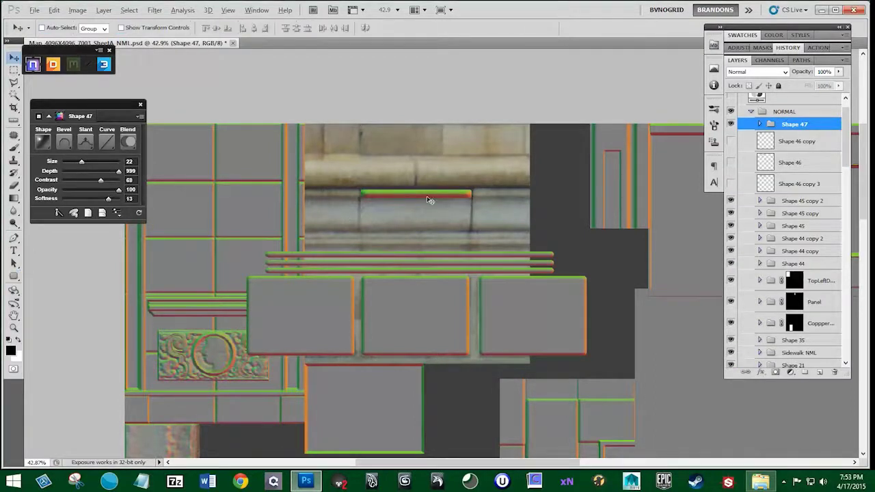
drag(315, 201, 554, 212)
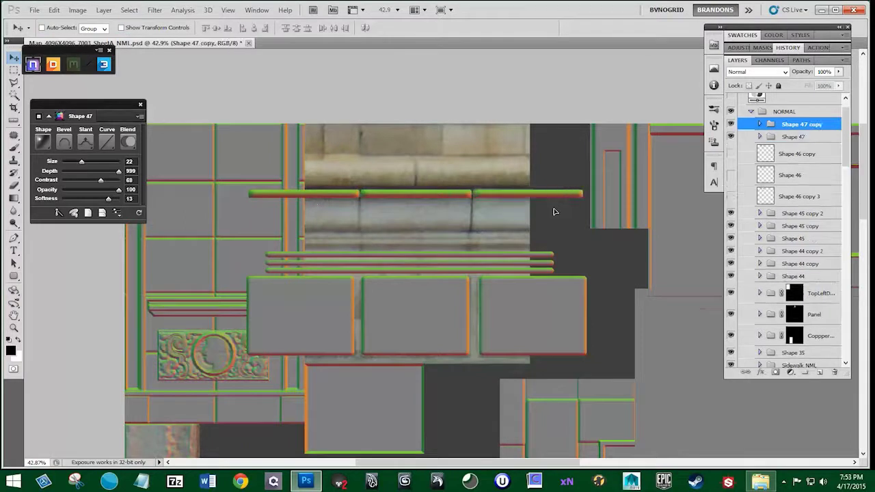
key(ctrl+j)
scroll(533, 208, up, 2)
Draw a thin bar across the stonework just above the ledge bars and bevel it with size 8, softness 0 and a different slant
key(u)
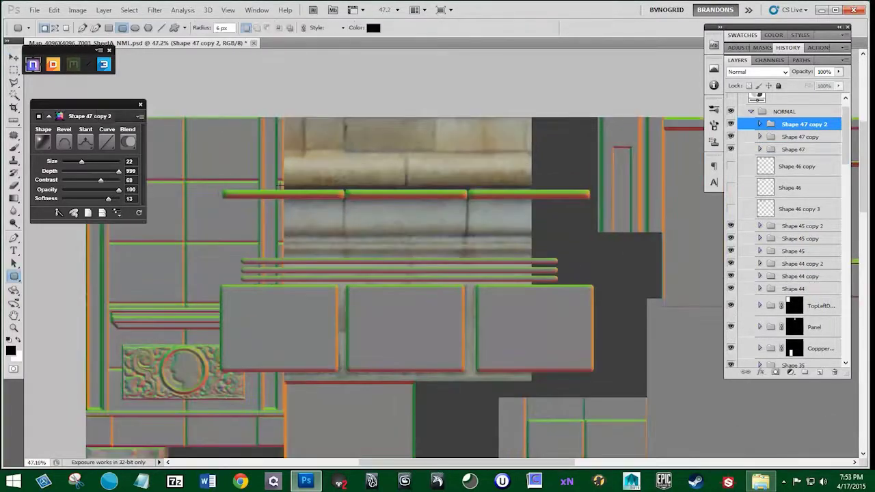
click(87, 145)
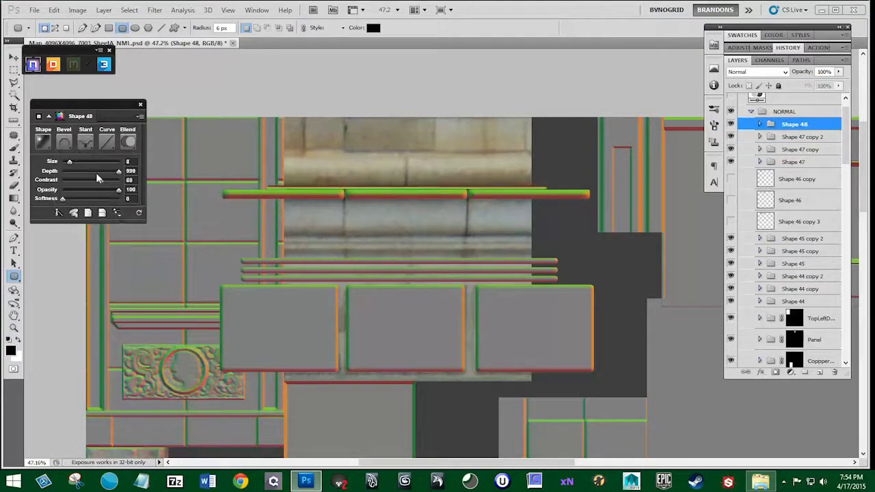
key(ctrl+t)
key(Return)
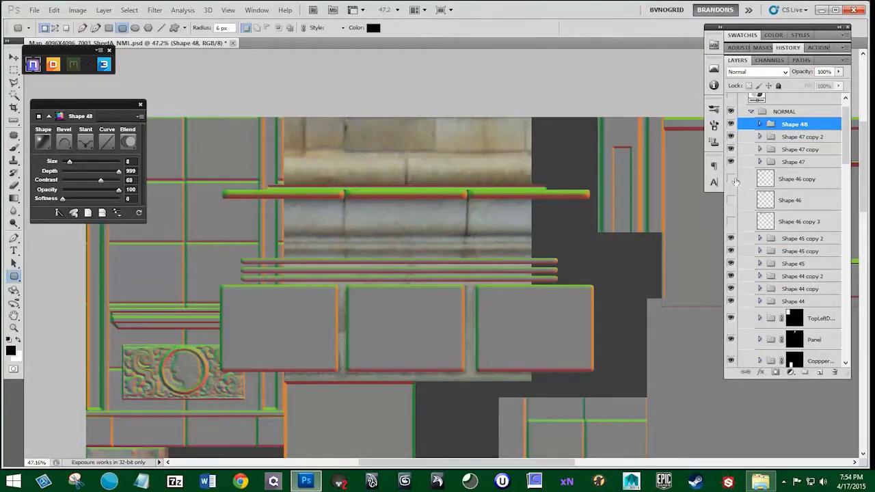
Select the three Shape 44 block groups and show the three Shape 46 segment layers again
click(731, 276)
click(730, 276)
click(792, 277)
shift+click(792, 301)
key(v)
drag(731, 221, 735, 183)
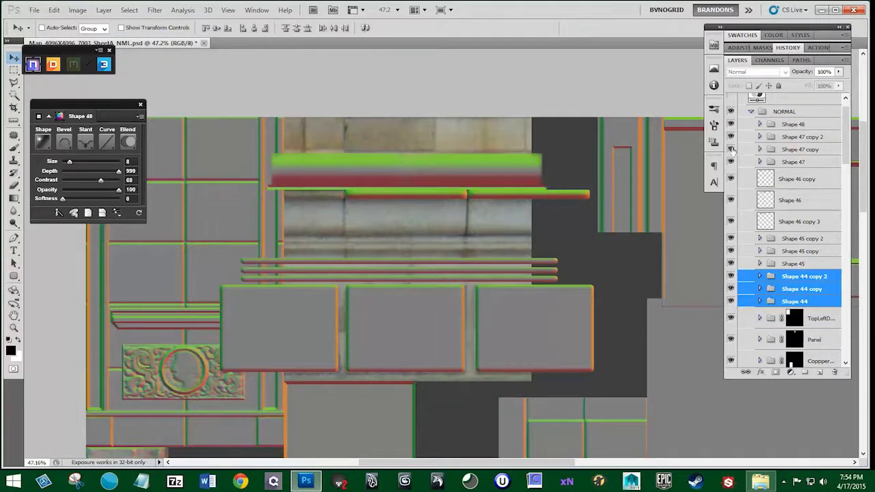
Duplicate the three Shape 47 ledge bar groups
mouse_move(731, 137)
mouse_down()
mouse_move(731, 162)
mouse_move(732, 137)
mouse_up()
click(799, 137)
shift+click(794, 162)
drag(794, 162, 820, 372)
Mark the three duplicated ledge bar groups with a blue colour label and select them together
right_click(728, 158)
right_click(736, 155)
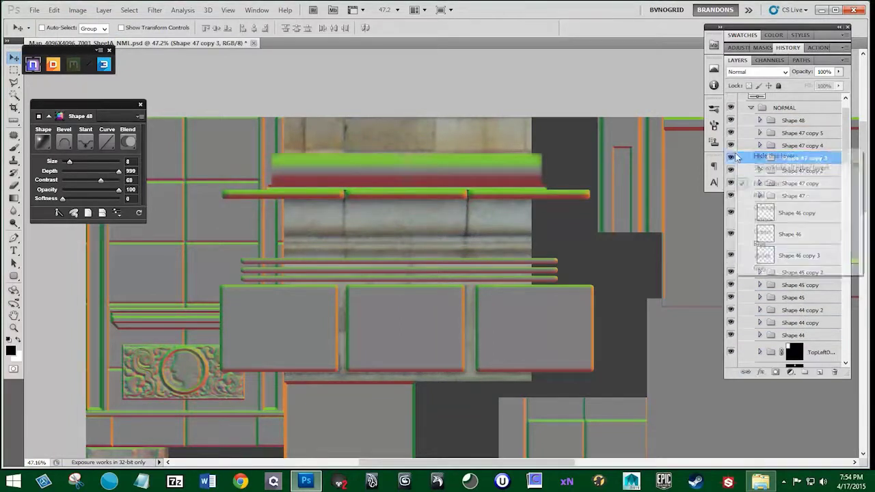
click(760, 243)
right_click(736, 137)
click(760, 231)
shift+click(804, 158)
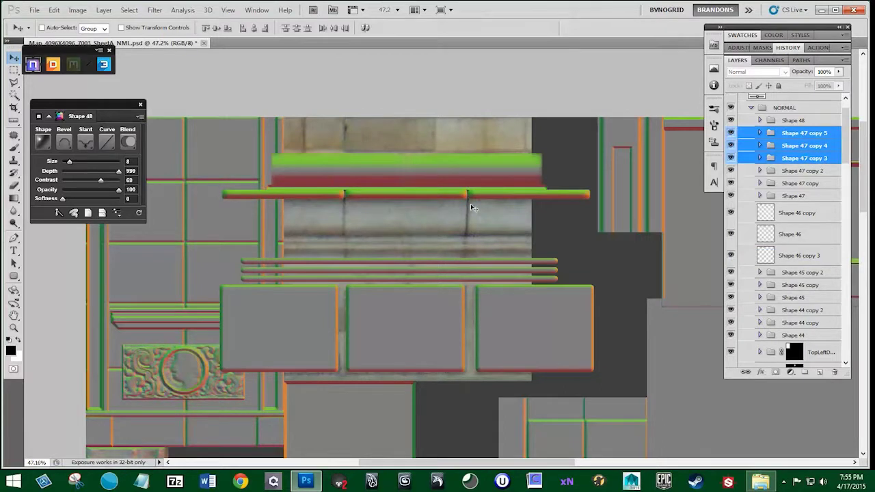
drag(477, 206, 407, 118)
key(ctrl+t)
key(Return)
drag(803, 145, 834, 372)
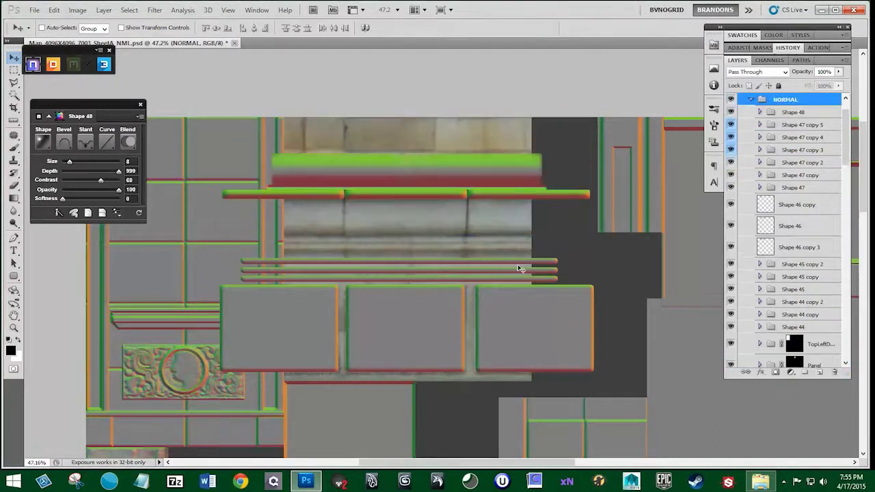
Hide the three blue-labelled copies and place a copy of the Shape 45 bar above the three thin bars
click(789, 165)
key(alt+bracketright)
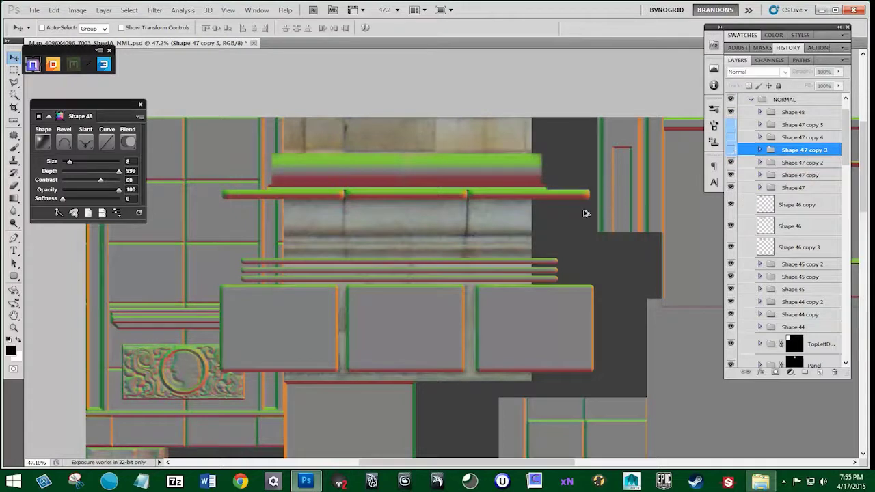
click(732, 301)
click(731, 301)
click(732, 289)
click(793, 289)
drag(477, 274, 474, 245)
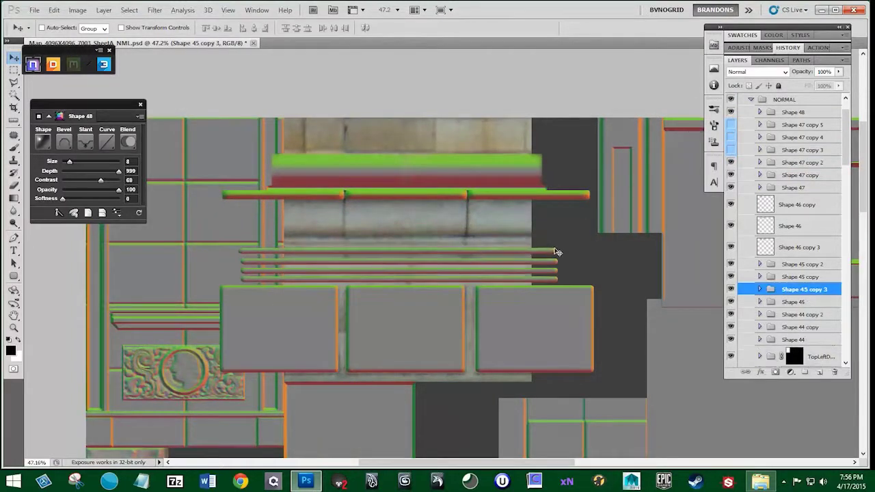
Widen the new thin bar on both sides so it extends past the bars below it
key(ctrl+t)
drag(557, 252, 611, 252)
key(Return)
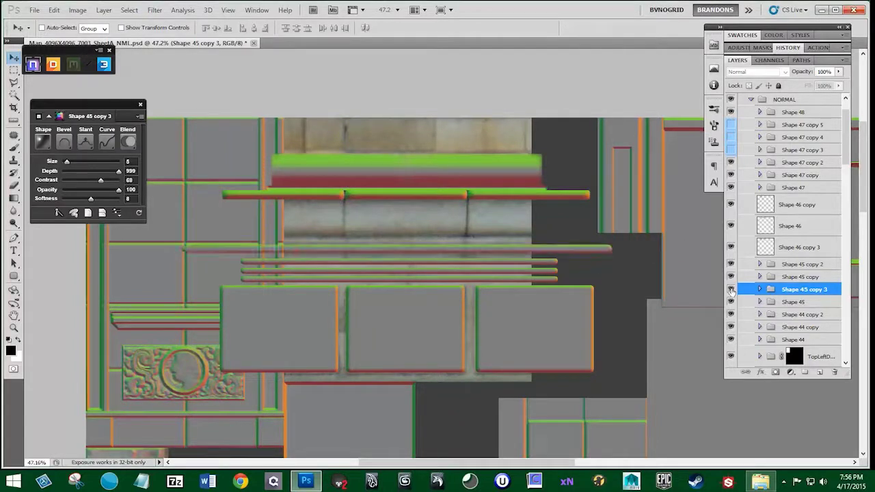
Try several curve presets on the widened thin bar's bevel and apply a single-peak curve
click(107, 142)
click(136, 298)
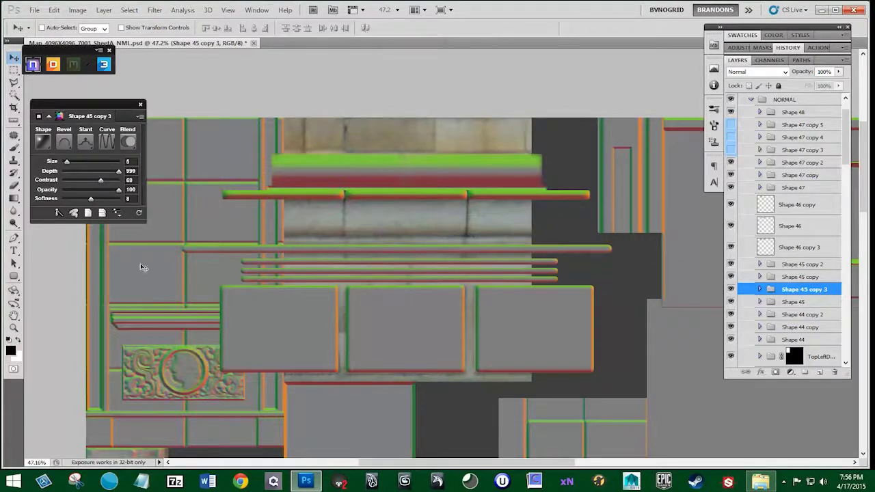
click(107, 142)
click(132, 282)
click(107, 142)
click(238, 107)
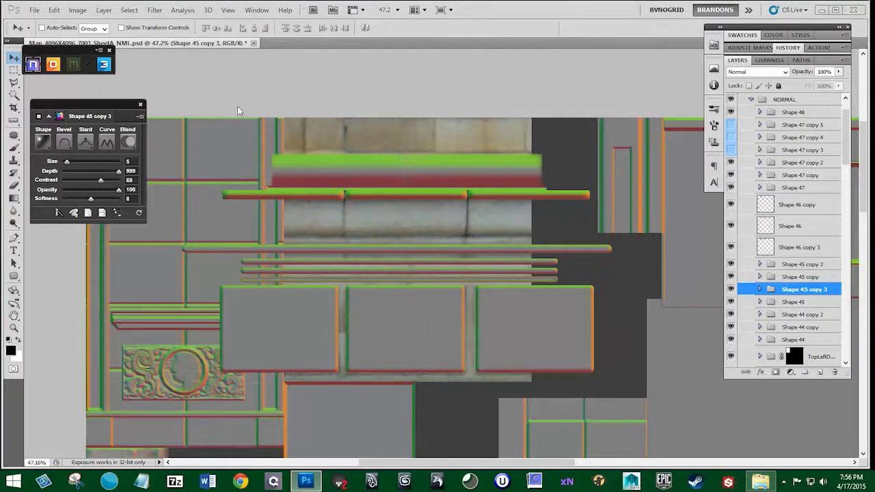
click(106, 142)
drag(201, 207, 196, 196)
click(151, 201)
click(106, 142)
click(177, 220)
Identify the lowest thin bar by toggling group visibility and delete its Shape 45 group
click(731, 290)
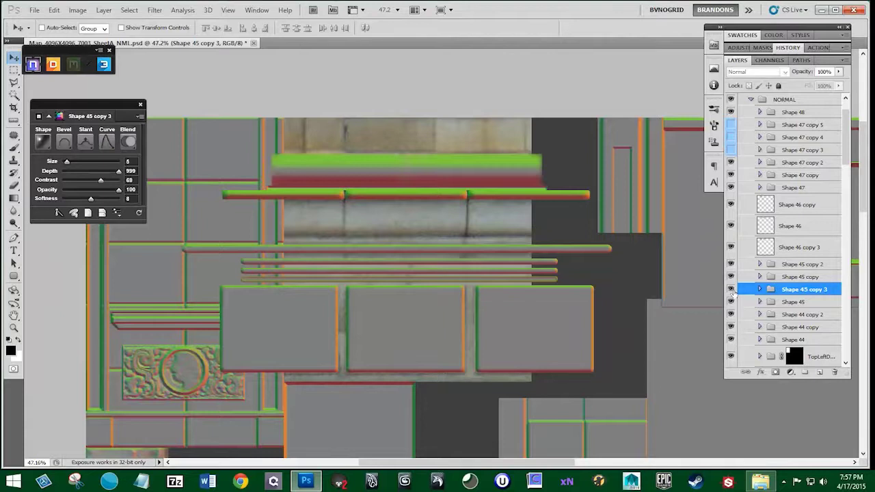
click(731, 290)
click(730, 326)
click(731, 327)
click(731, 315)
click(731, 315)
click(731, 303)
drag(794, 302, 835, 373)
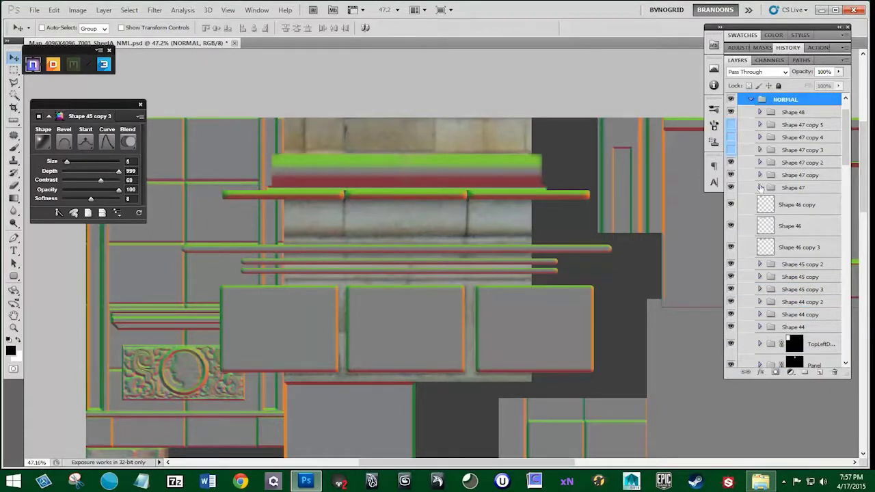
Duplicate the Shape 45 copy group and place the duplicate directly below the two short thin bars as a third bar
click(731, 265)
click(730, 277)
click(730, 277)
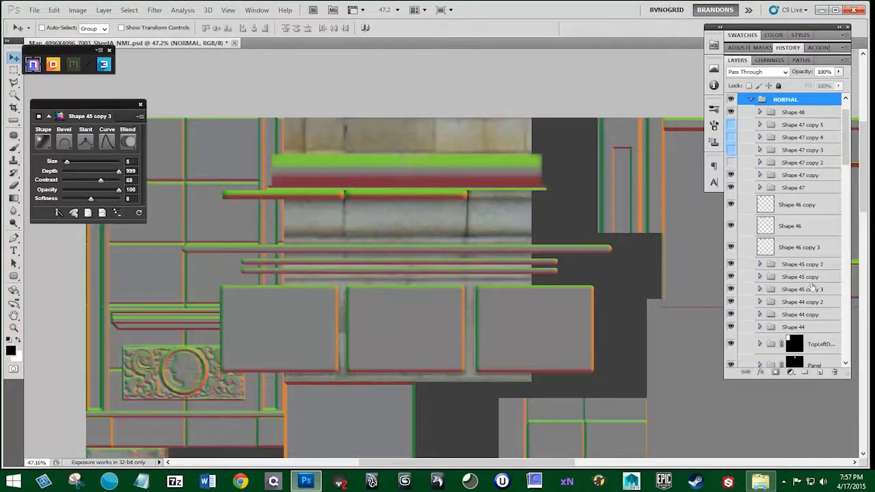
click(811, 288)
click(806, 277)
drag(482, 263, 482, 271)
Identify the wide bar's group, Shape 45 copy 3, convert it to a smart object and scale it to about 132%
click(731, 315)
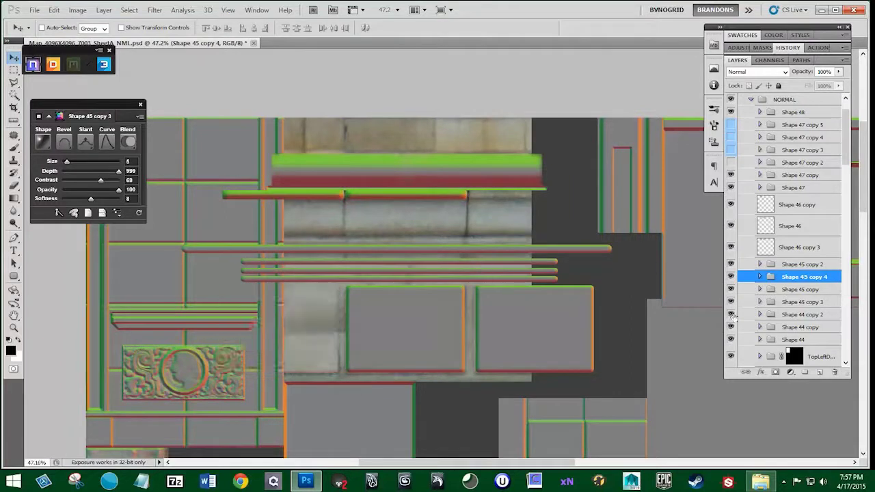
click(731, 314)
click(731, 302)
click(731, 302)
click(804, 302)
right_click(793, 303)
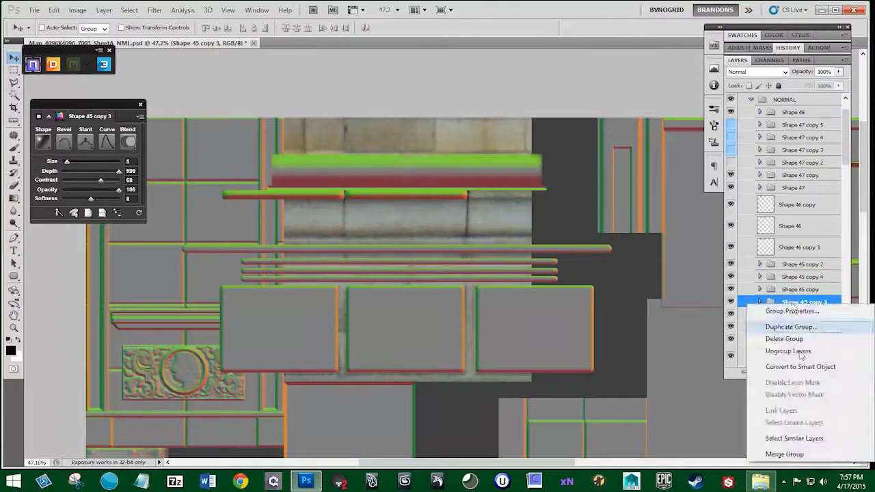
click(804, 324)
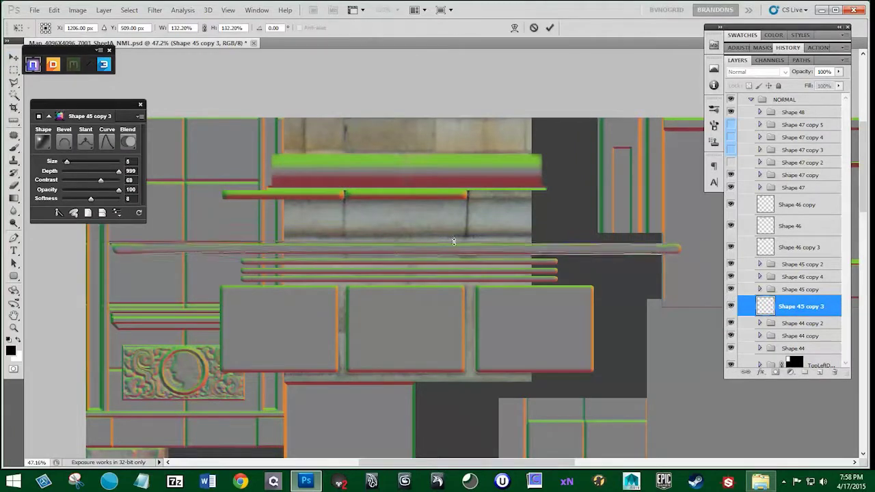
Rasterize the wide bar's layer and stretch its marquee-selected middle section slightly upward so it is thicker than the ends
key(m)
drag(265, 224, 550, 257)
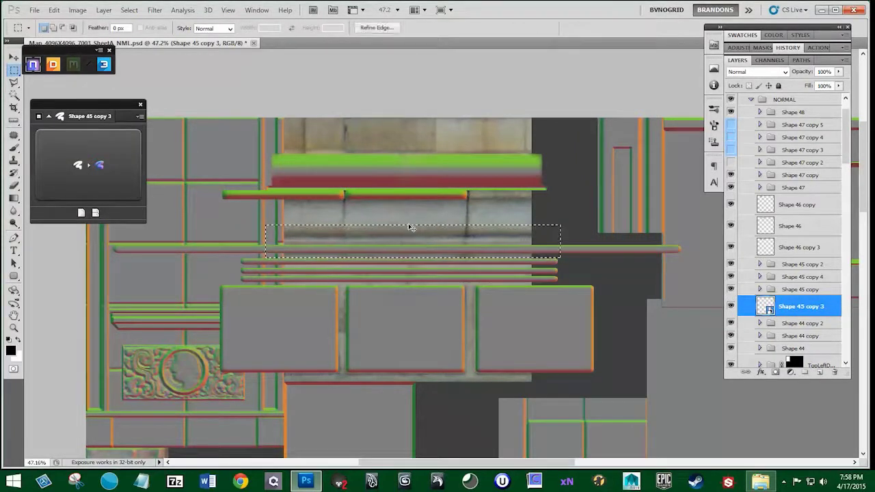
right_click(786, 307)
click(789, 131)
key(ctrl+t)
drag(420, 225, 421, 216)
key(Return)
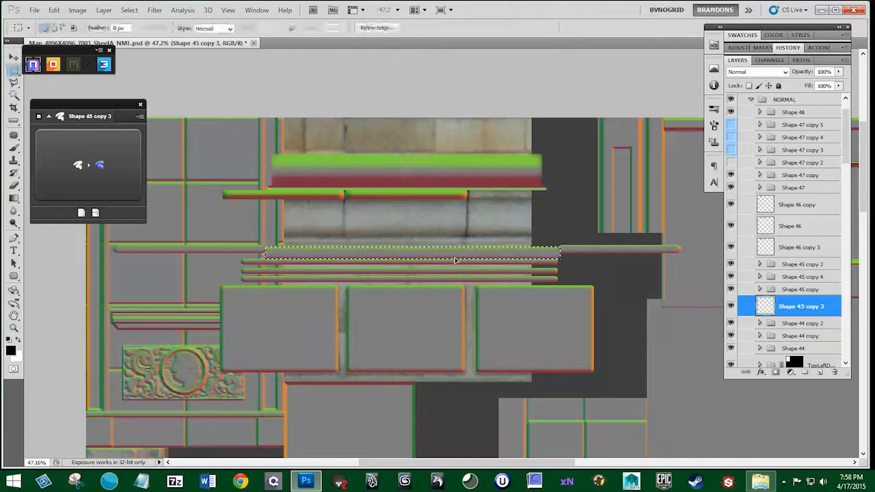
key(v)
key(shift+Up)
key(shift+Up)
Check the wide bar against the stone ledge by toggling its visibility, and reduce the whole bar's height slightly
click(724, 307)
click(729, 307)
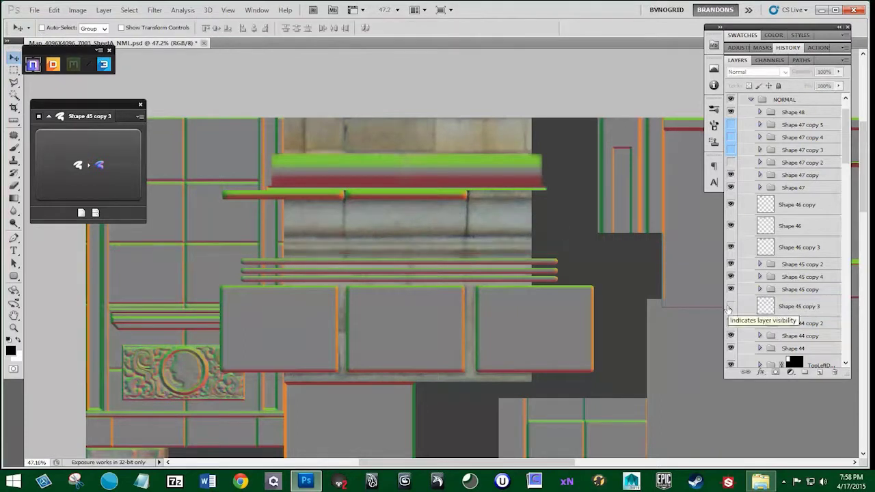
click(730, 307)
click(418, 243)
key(Return)
click(793, 306)
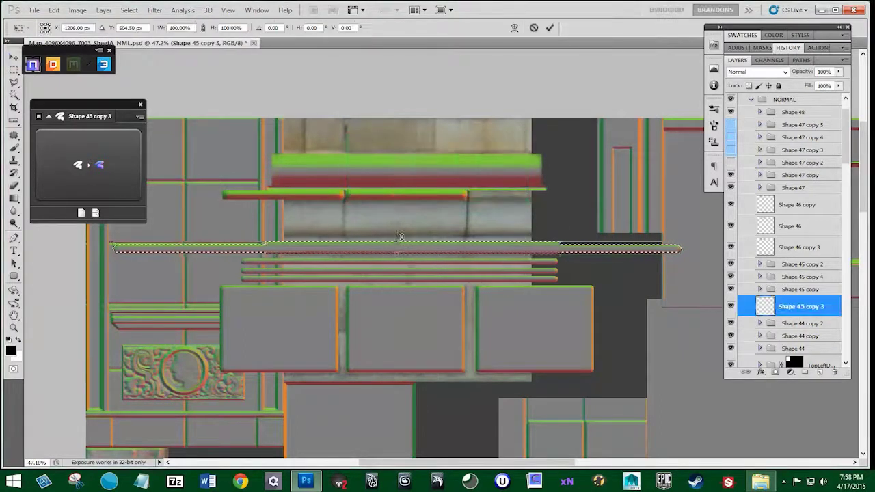
click(728, 307)
click(523, 264)
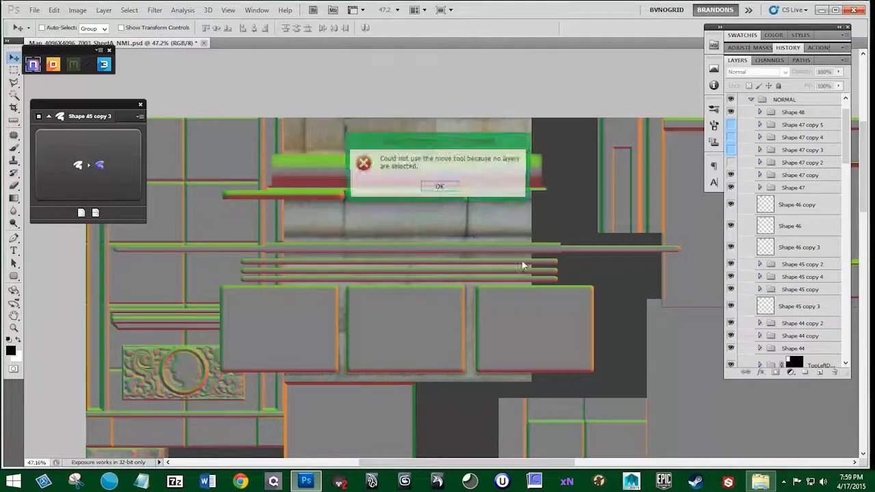
key(Return)
click(800, 306)
key(ctrl+t)
drag(440, 255, 440, 253)
key(Return)
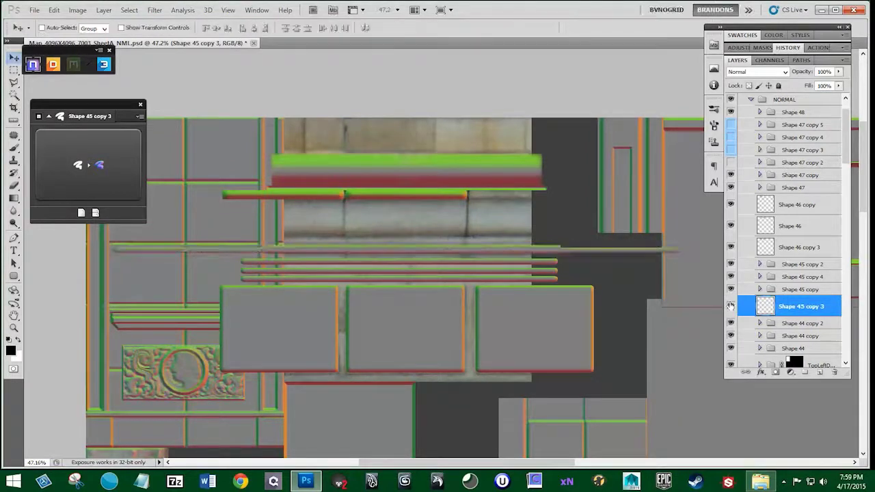
Deselect the bar outline, duplicate the wide bar's layer in place and merge the duplicate with the original
key(ctrl+d)
drag(800, 307, 819, 373)
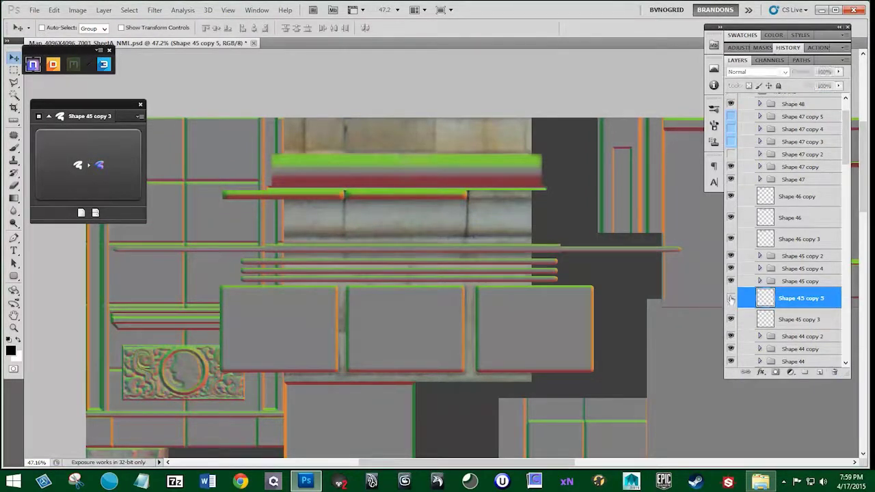
click(731, 299)
mouse_move(730, 299)
mouse_down()
mouse_move(731, 317)
mouse_move(730, 299)
mouse_up()
shift+click(817, 320)
key(ctrl+e)
Place a duplicate of the merged wide bar just above the original and show the hidden Shape 47 copy groups
drag(482, 247, 480, 237)
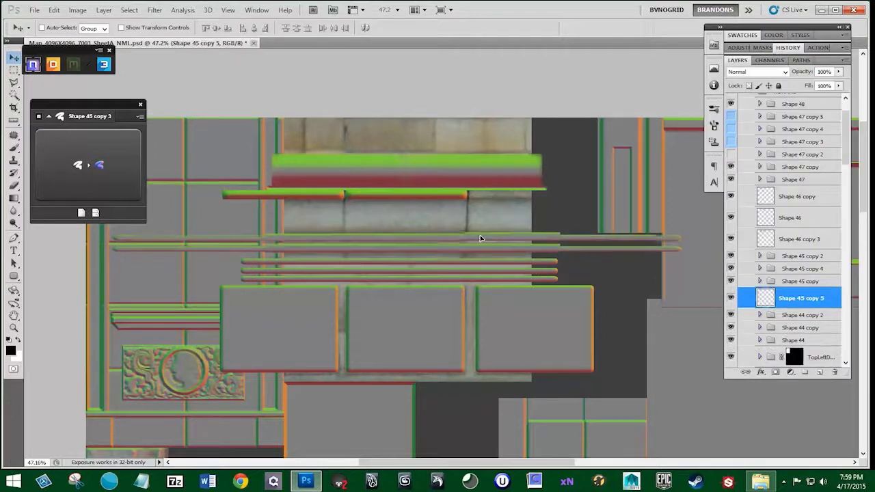
key(ctrl+j)
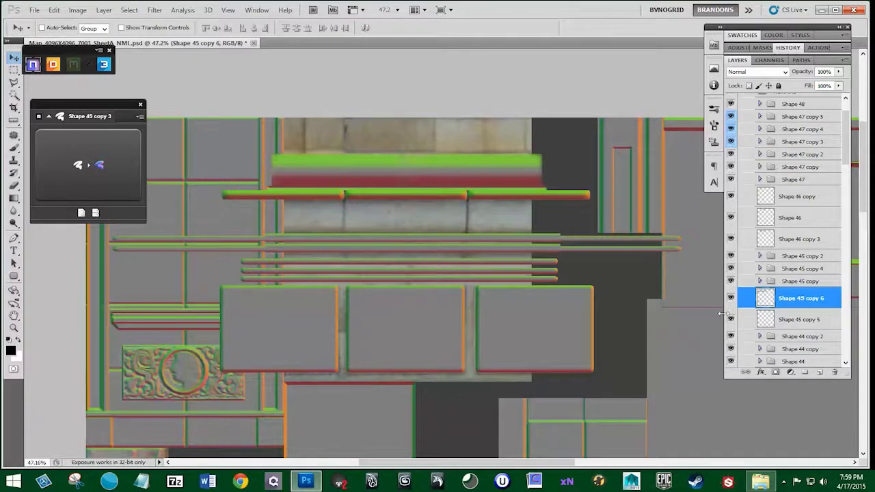
Identify the groups of the three short thin bars by toggling visibility and set their opacity to 50%
drag(567, 374, 541, 229)
scroll(540, 229, down, 6)
scroll(515, 168, up, 7)
scroll(733, 294, up, 2)
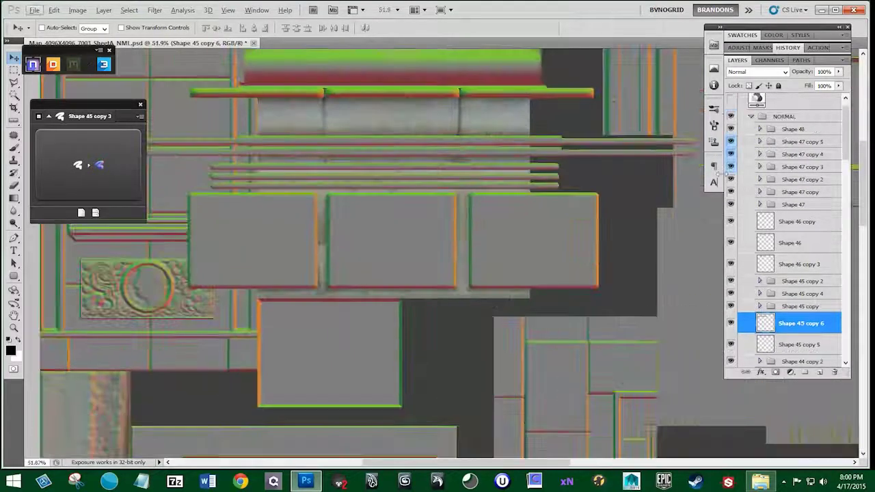
scroll(732, 308, down, 3)
click(730, 326)
click(731, 326)
mouse_move(732, 269)
mouse_down()
mouse_move(731, 248)
mouse_move(732, 268)
mouse_up()
click(793, 269)
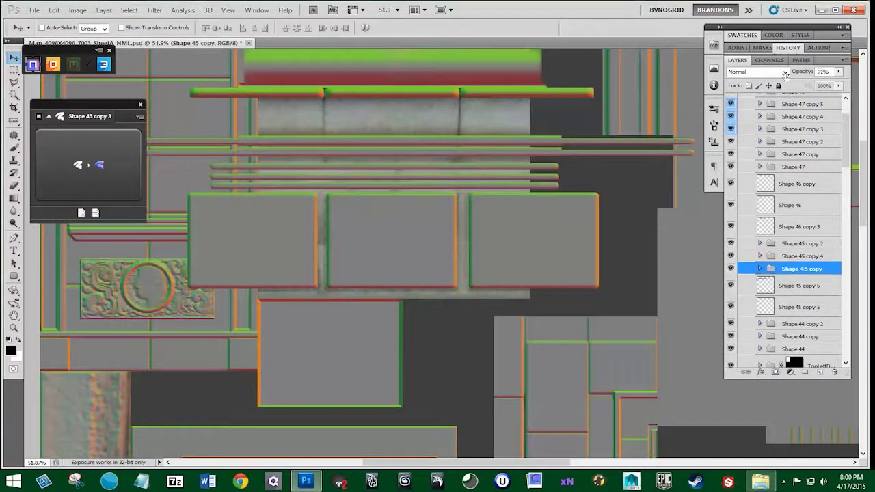
key(alt+])
key(alt+])
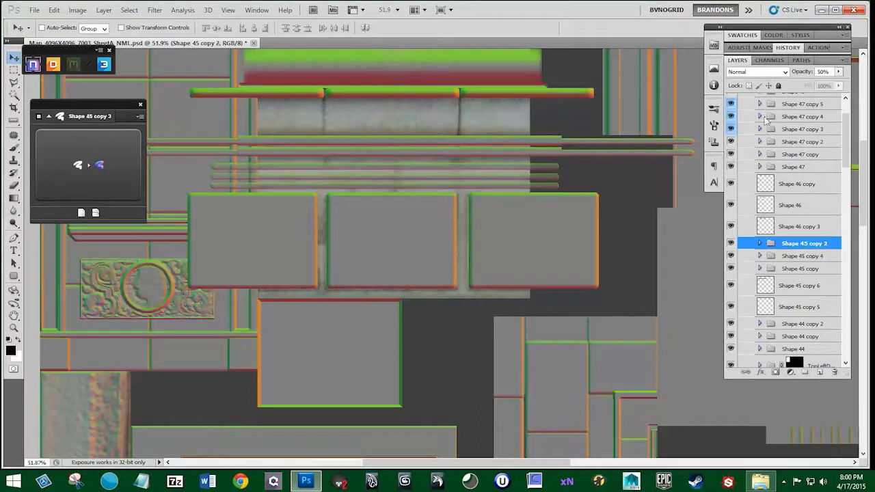
Select the three short thin bar groups, Shape 45 copy, copy 4 and copy 2, and duplicate them in place
shift+click(800, 271)
drag(799, 270, 817, 374)
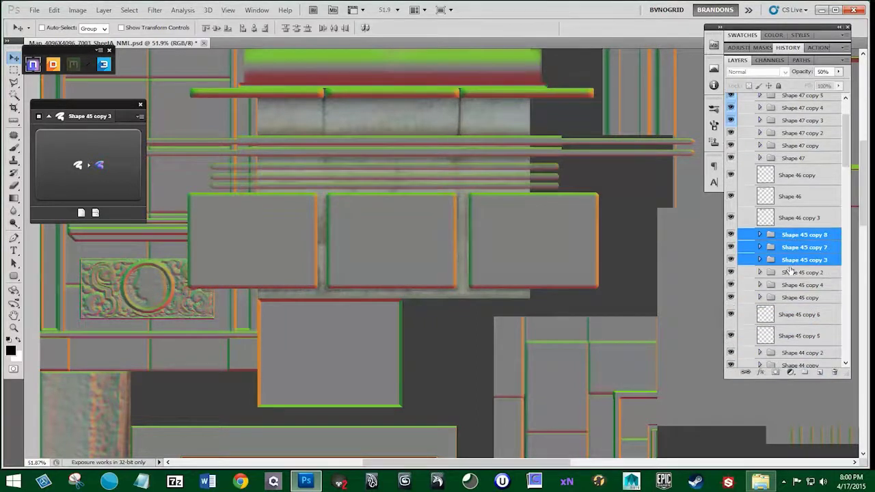